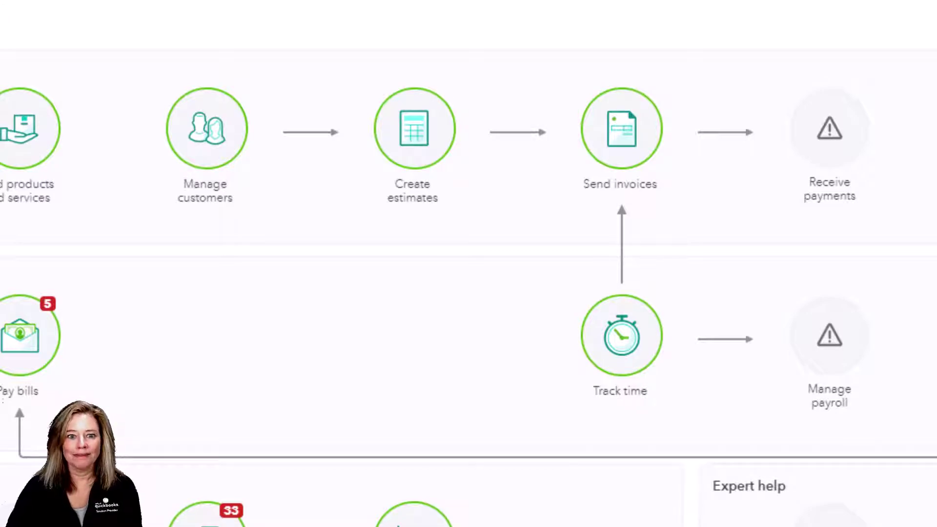
Switch to the Excel invoice import sheet and select the *Customer heading cell
left_click(84, 104)
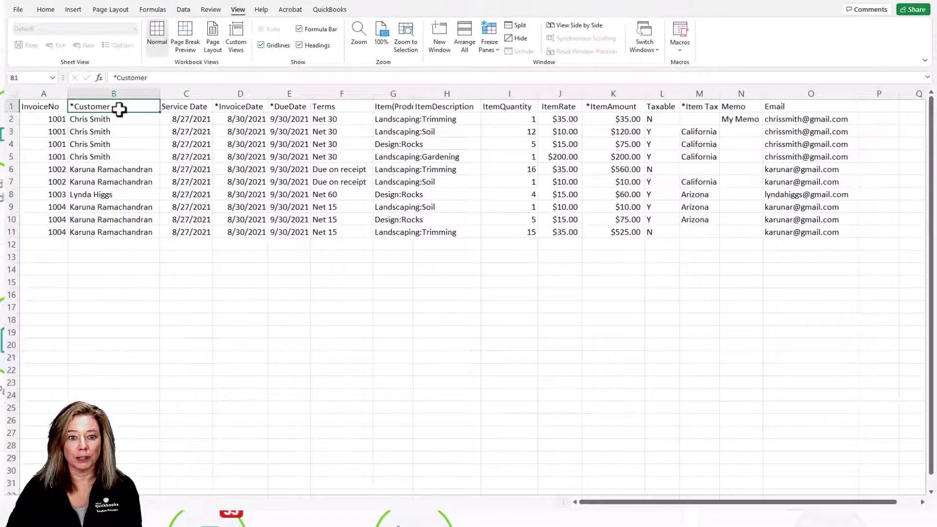
left_click(45, 94)
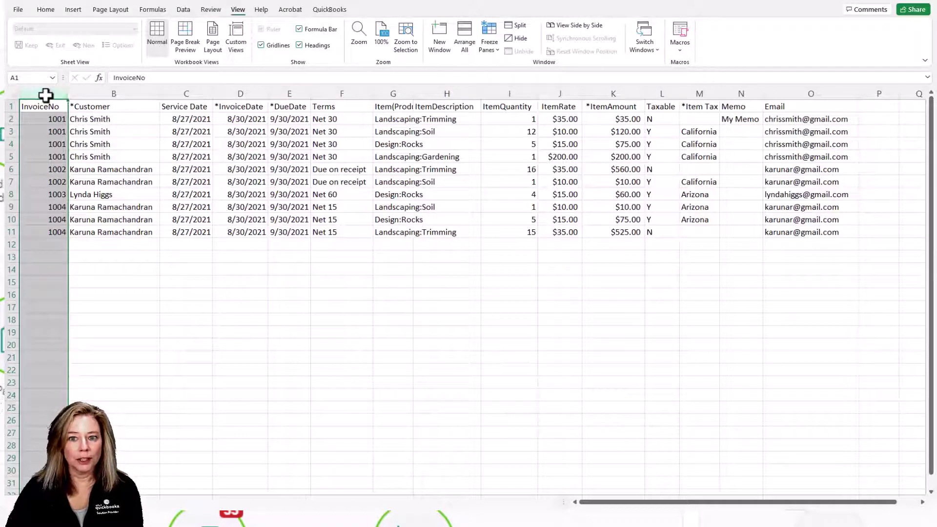
left_click_drag(39, 119, 39, 154)
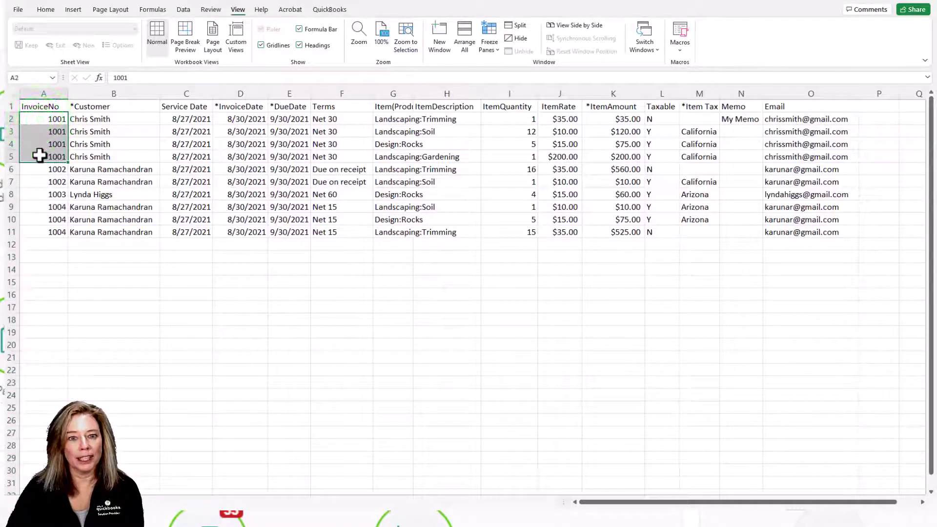
left_click_drag(405, 116, 422, 156)
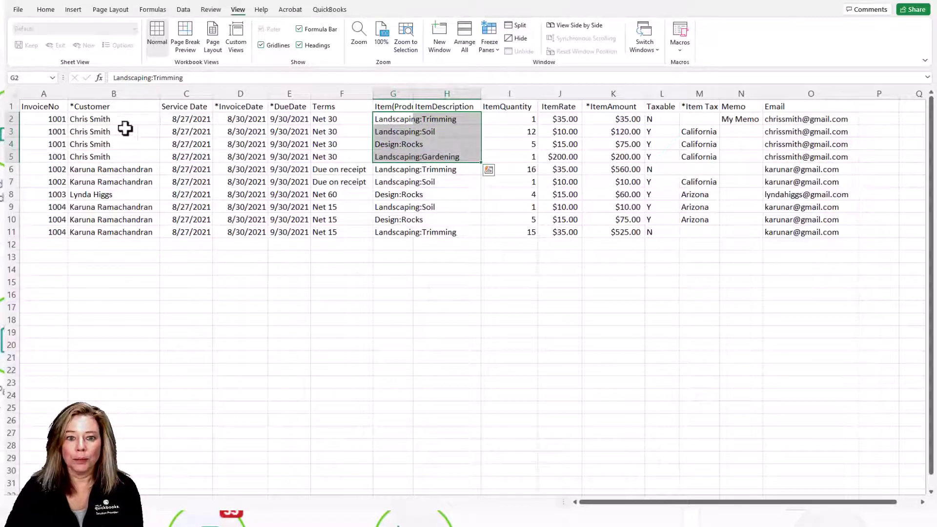
left_click_drag(44, 120, 827, 159)
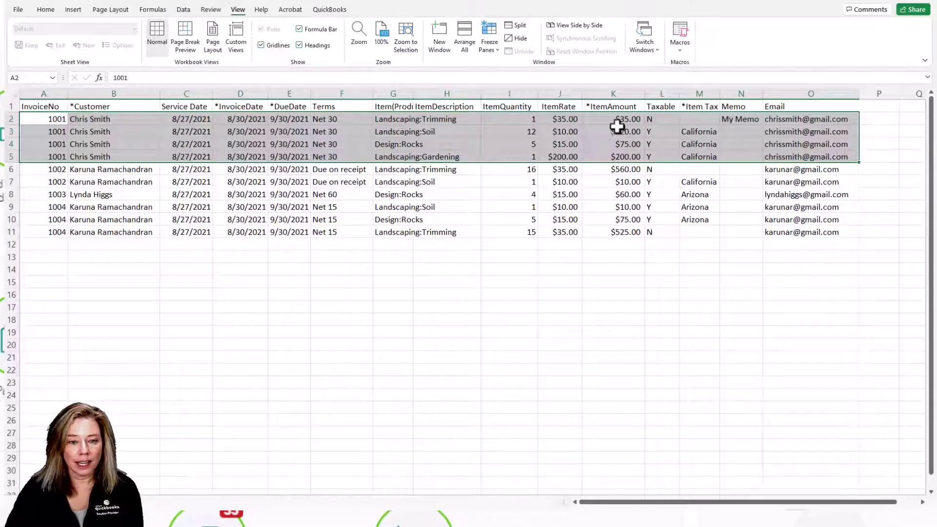
left_click(113, 92)
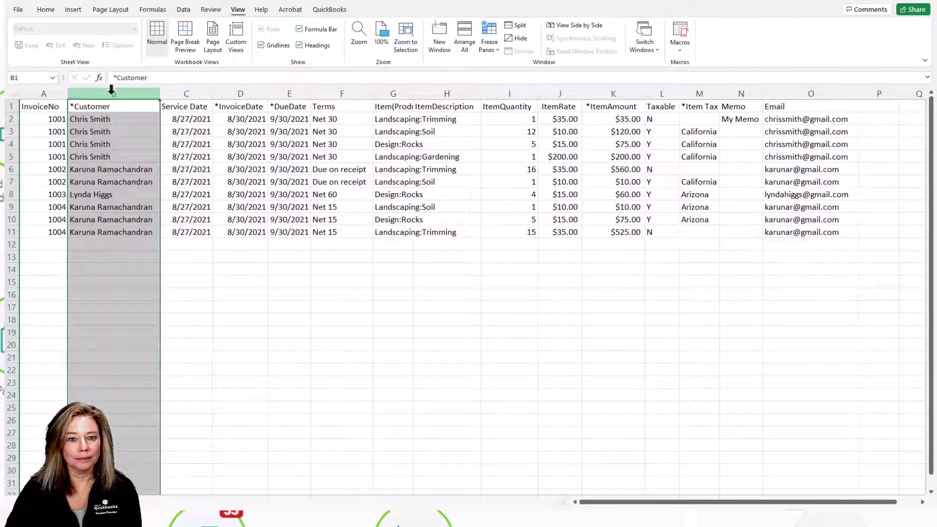
Review columns C–F and AutoFit column G to show the full Item(Product/Service) header
left_click(195, 91)
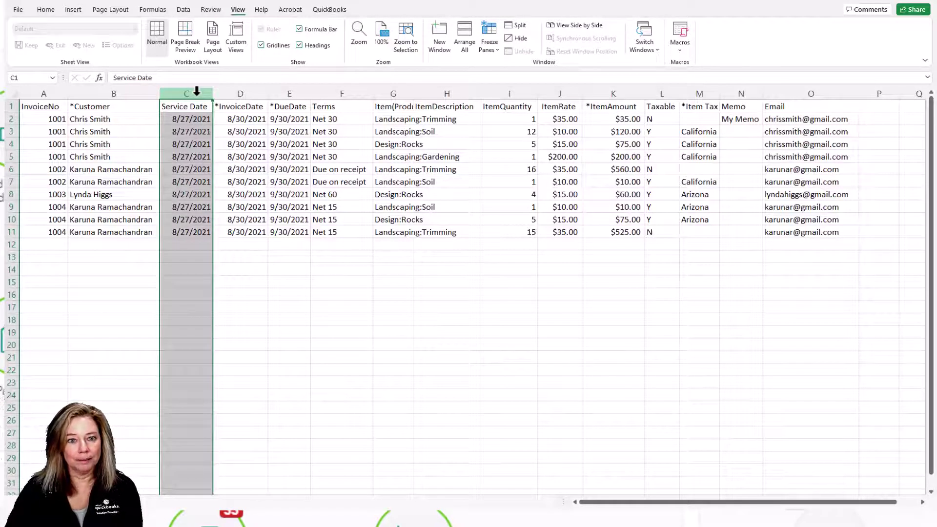
left_click(254, 93)
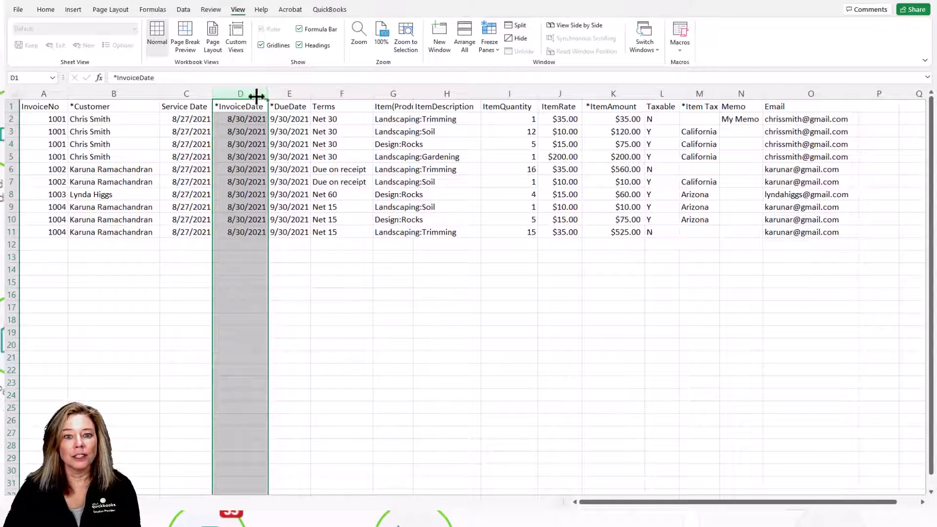
left_click(299, 93)
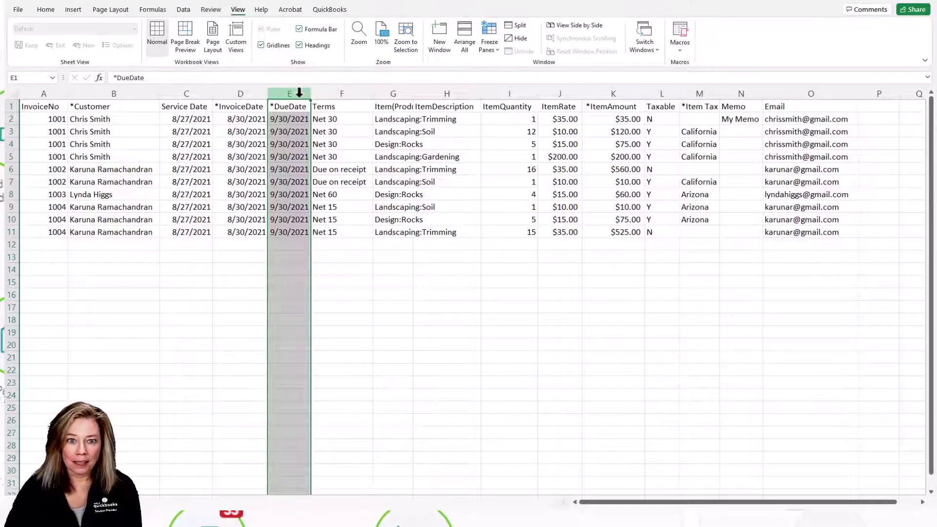
left_click(358, 93)
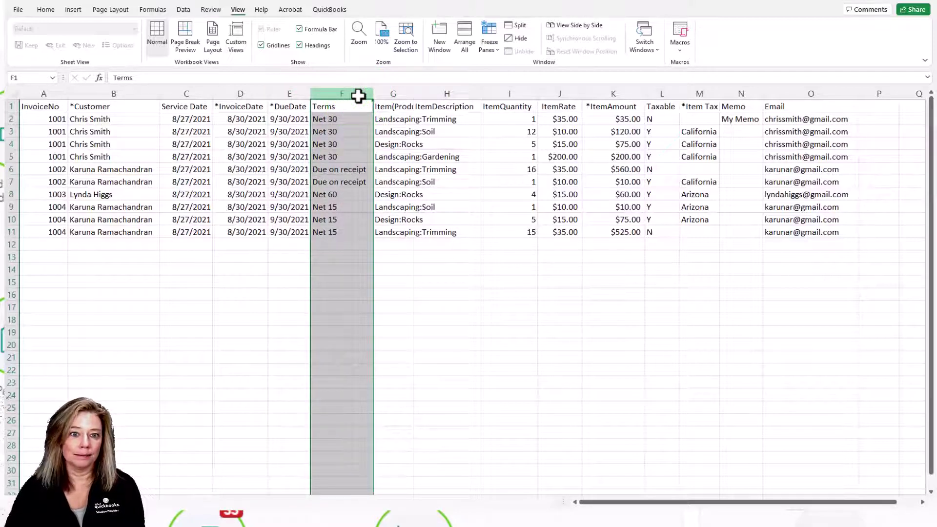
left_click(405, 100)
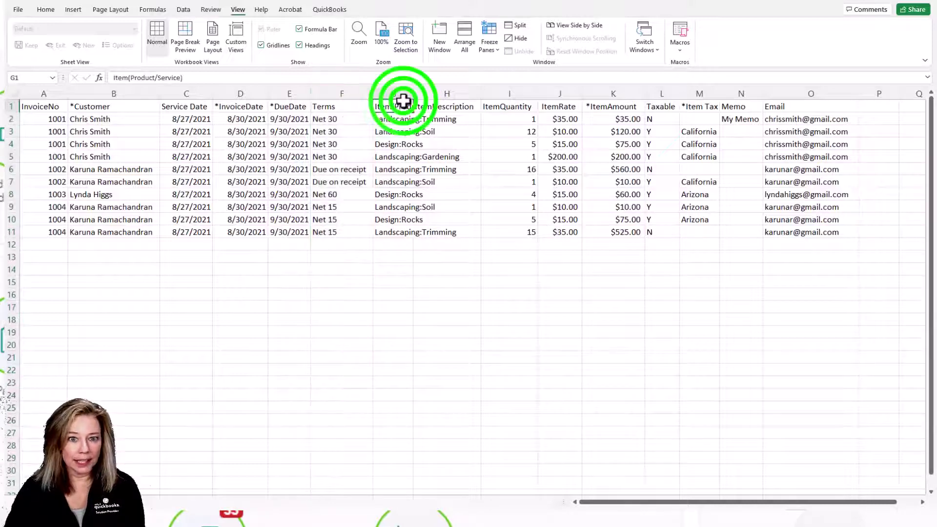
double_click(412, 94)
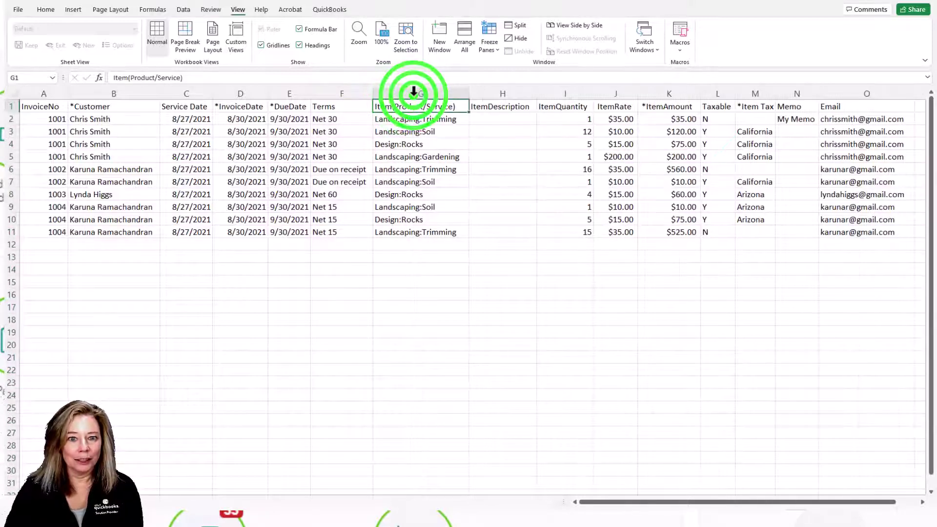
left_click(441, 120)
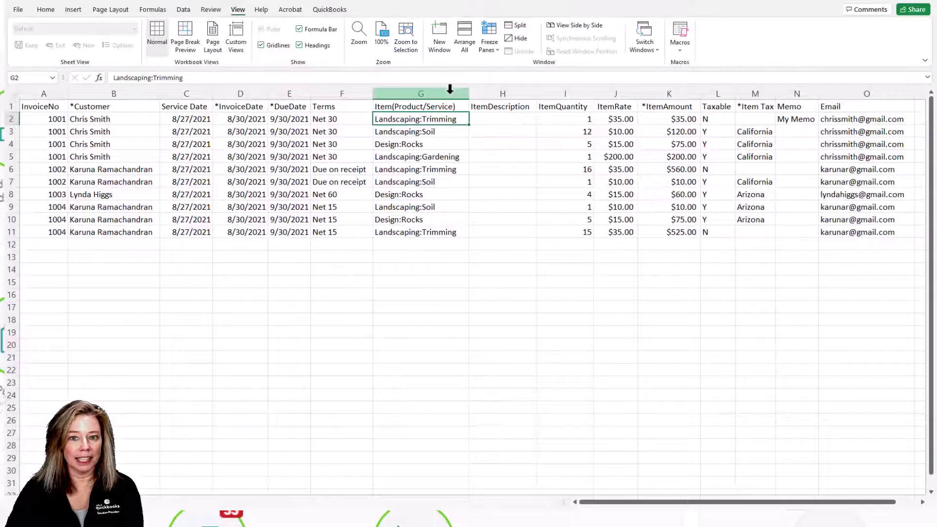
left_click(449, 89)
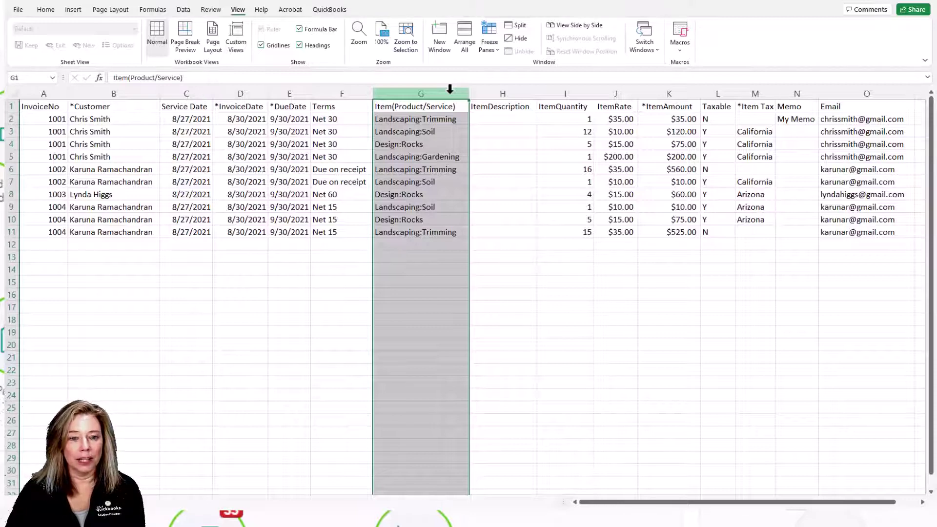
left_click(520, 92)
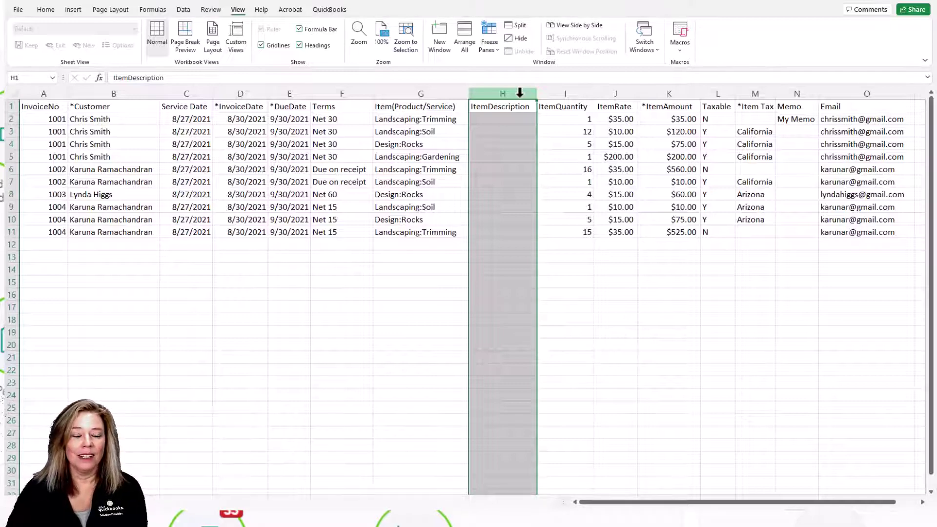
left_click(584, 93)
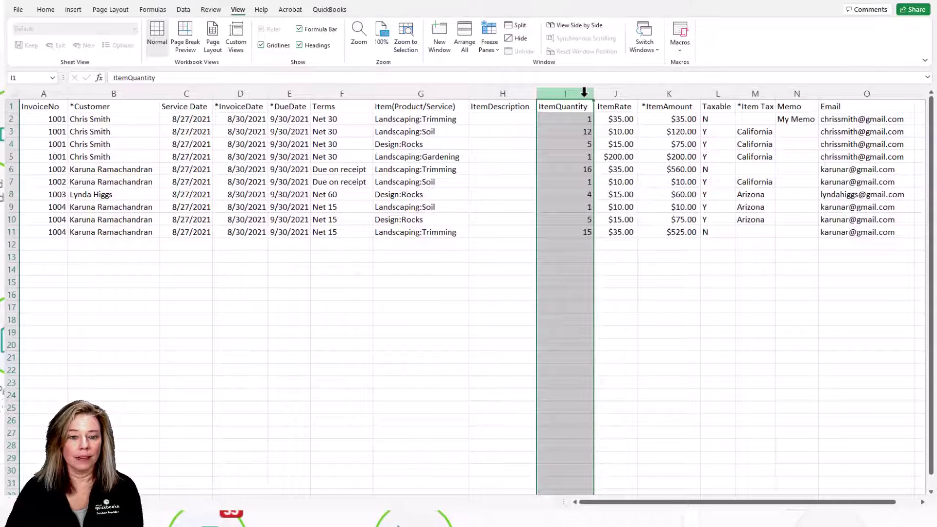
left_click(626, 94)
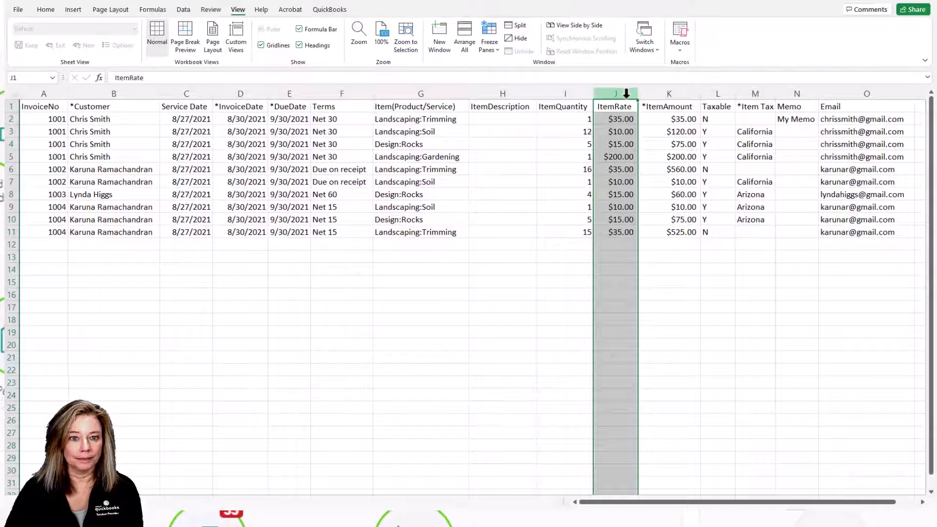
left_click(692, 93)
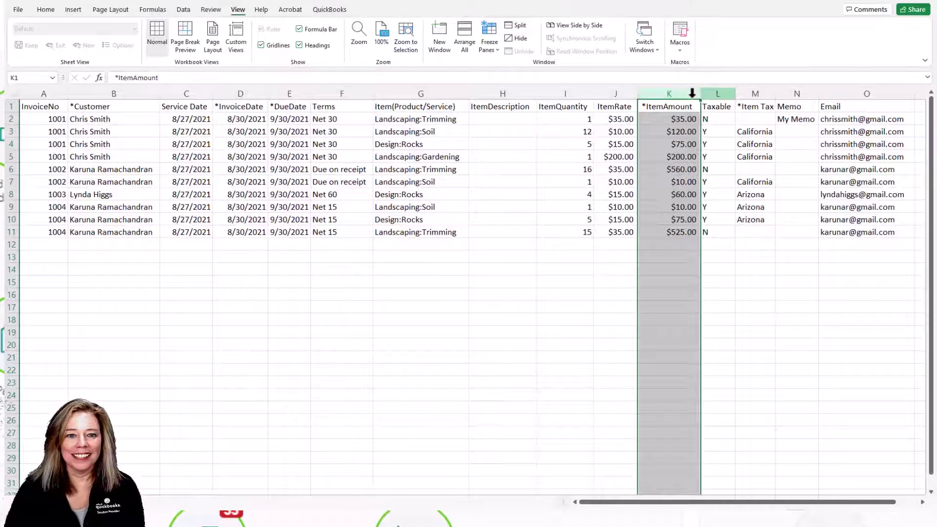
left_click(729, 93)
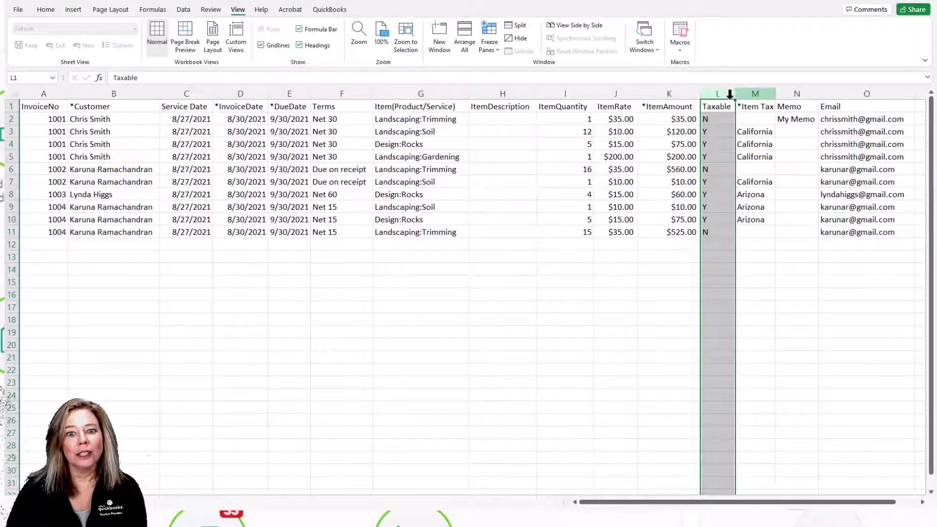
left_click(762, 94)
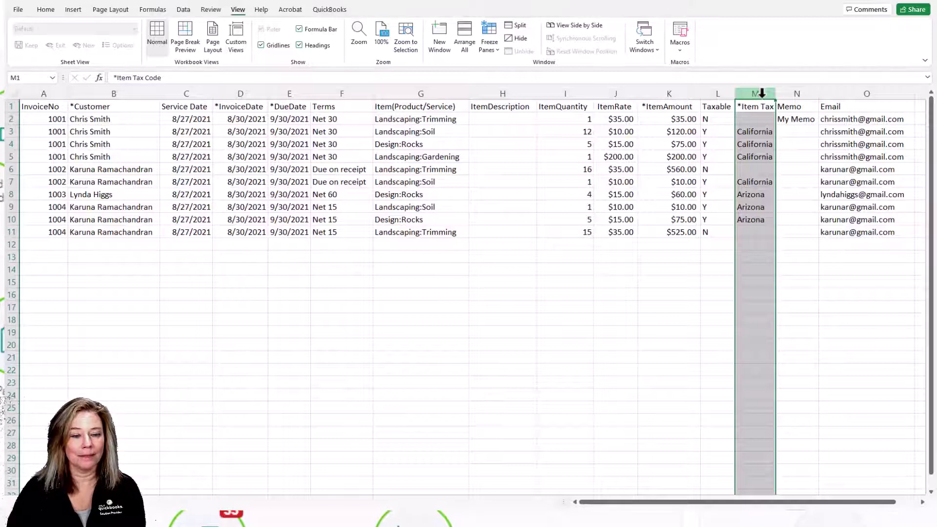
left_click(720, 93)
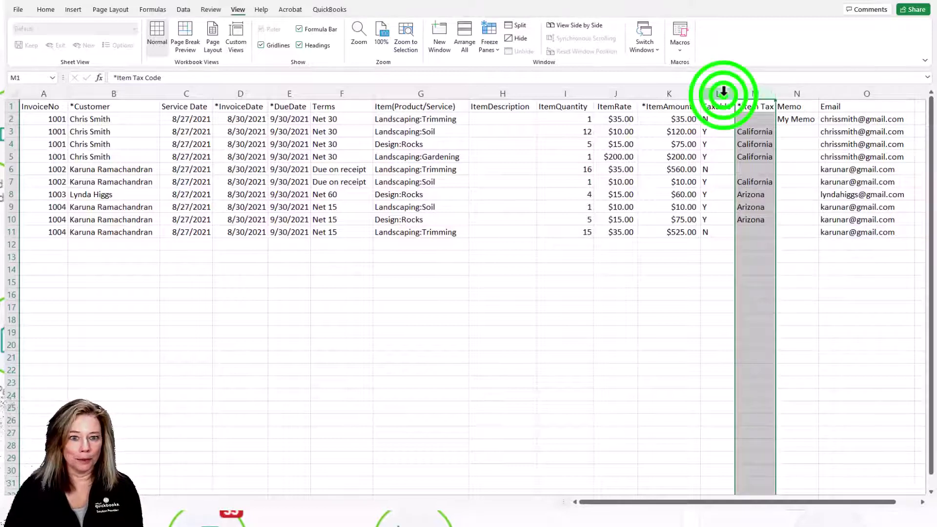
left_click(788, 93)
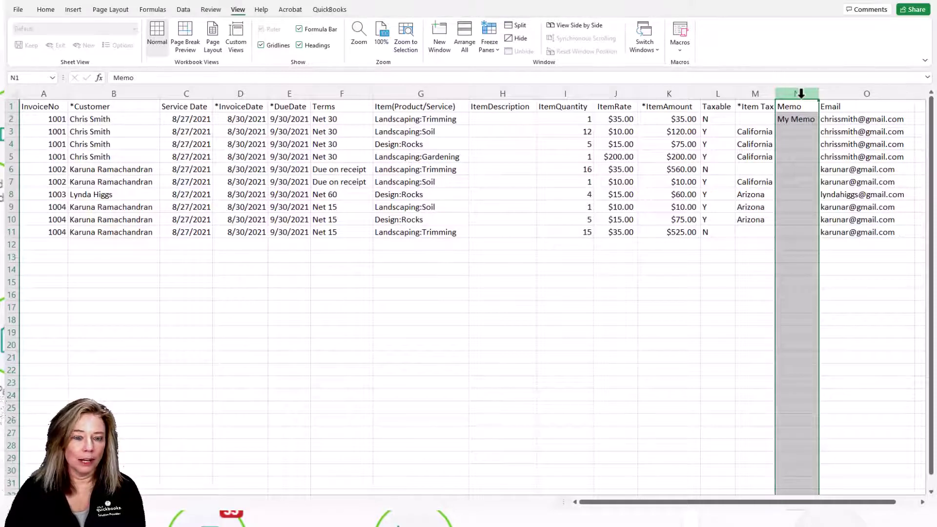
left_click(897, 93)
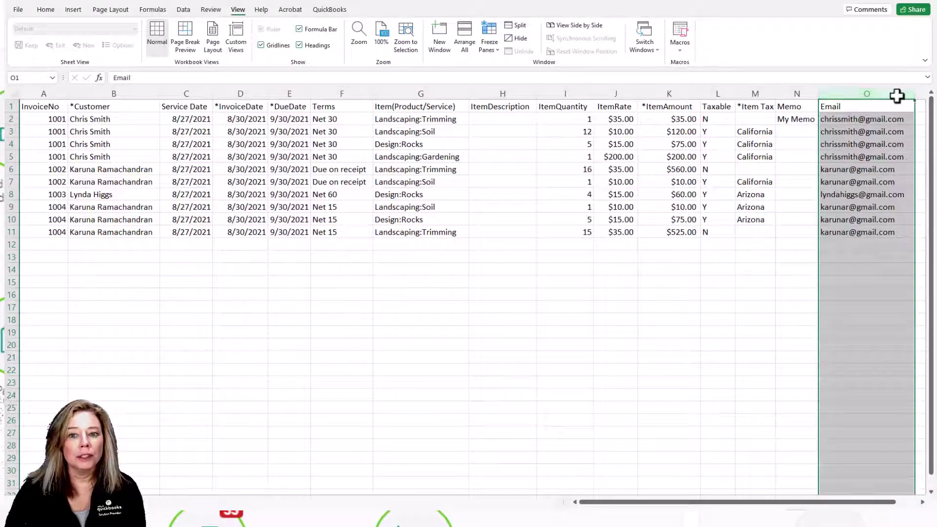
Copy the California tax code from M5 into empty cells M2 and M6
left_click(56, 93)
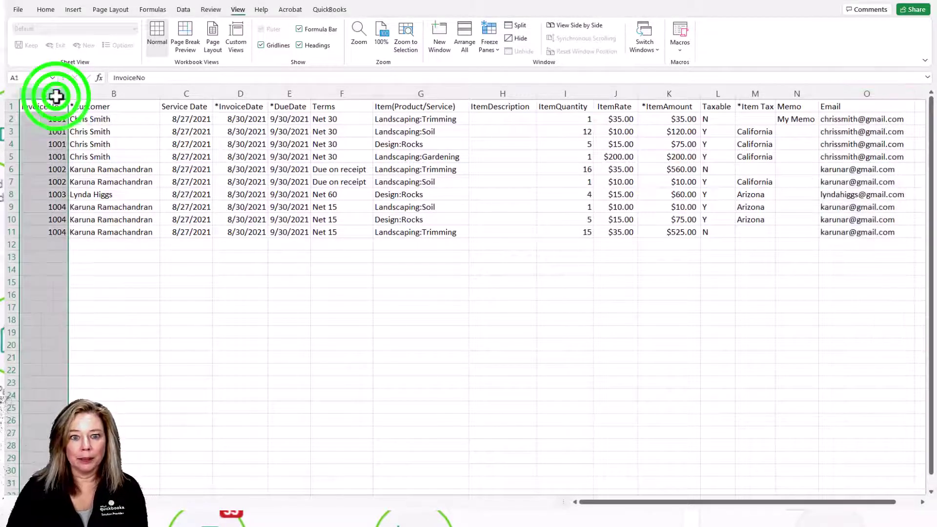
left_click_drag(46, 119, 857, 167)
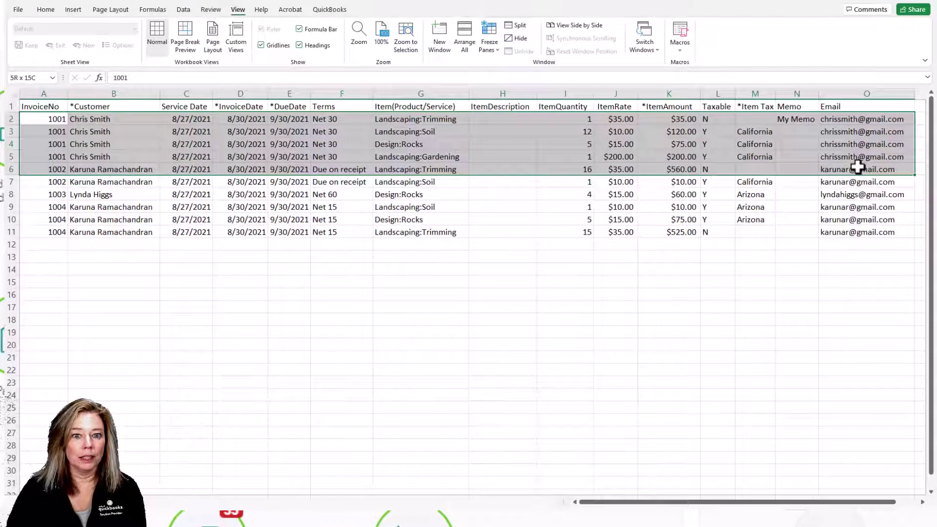
left_click_drag(858, 167, 853, 159)
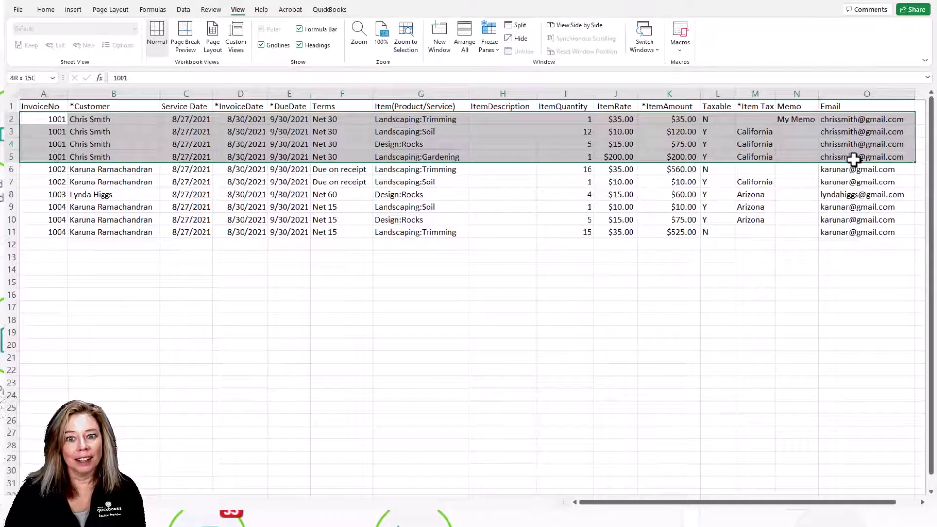
left_click(749, 156)
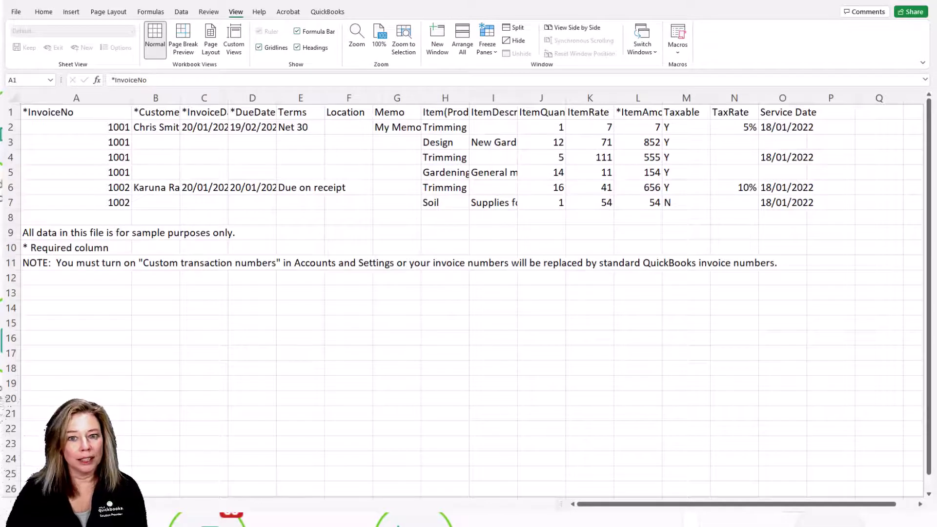
right_click(747, 119)
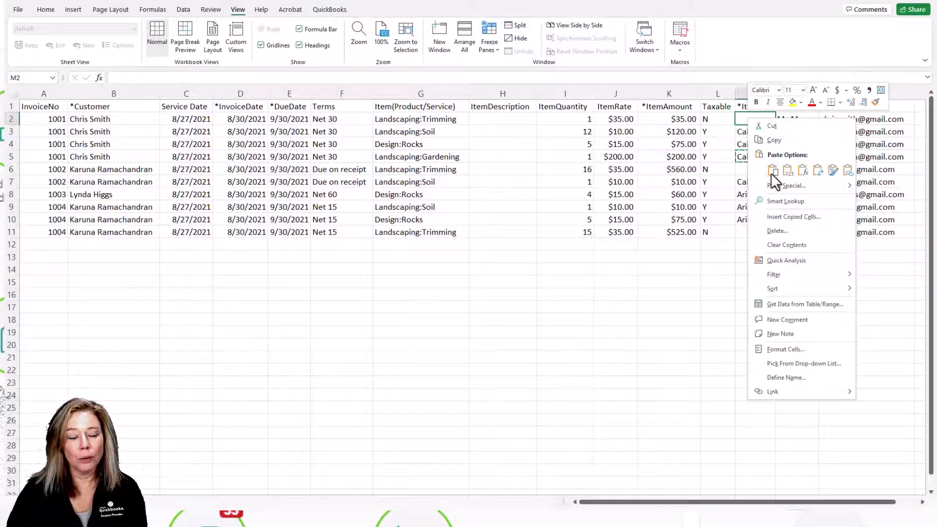
left_click(773, 171)
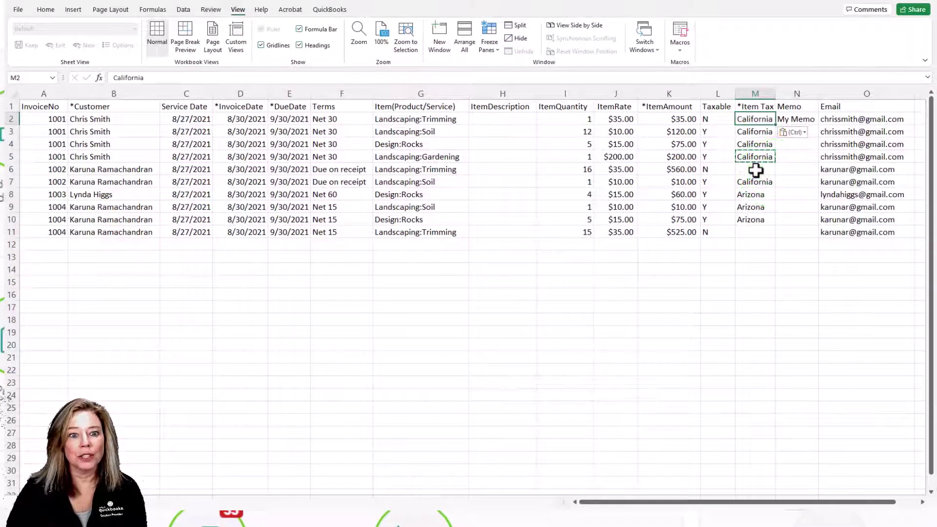
right_click(755, 170)
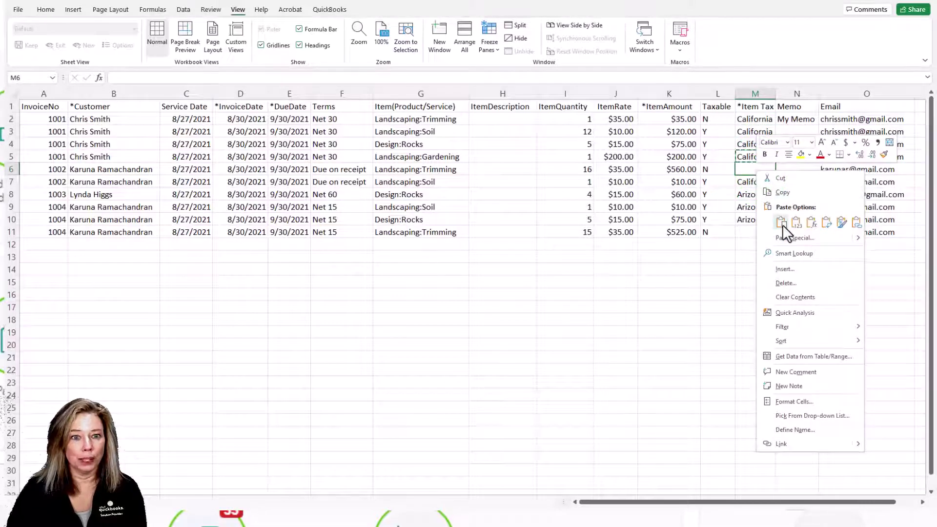
left_click(782, 223)
Copy Arizona from M10 into M11 and clear the copy marquee
left_click(759, 218)
right_click(759, 219)
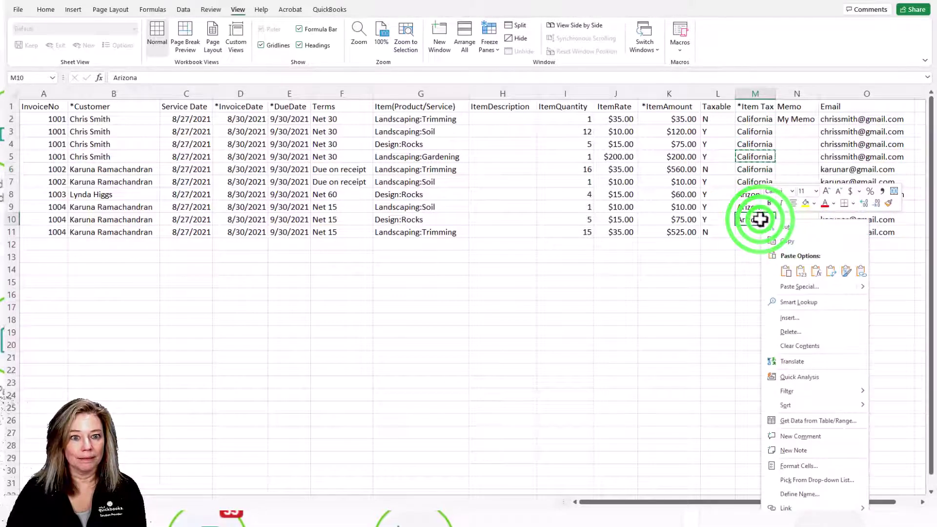
left_click(787, 242)
left_click(763, 233)
right_click(764, 231)
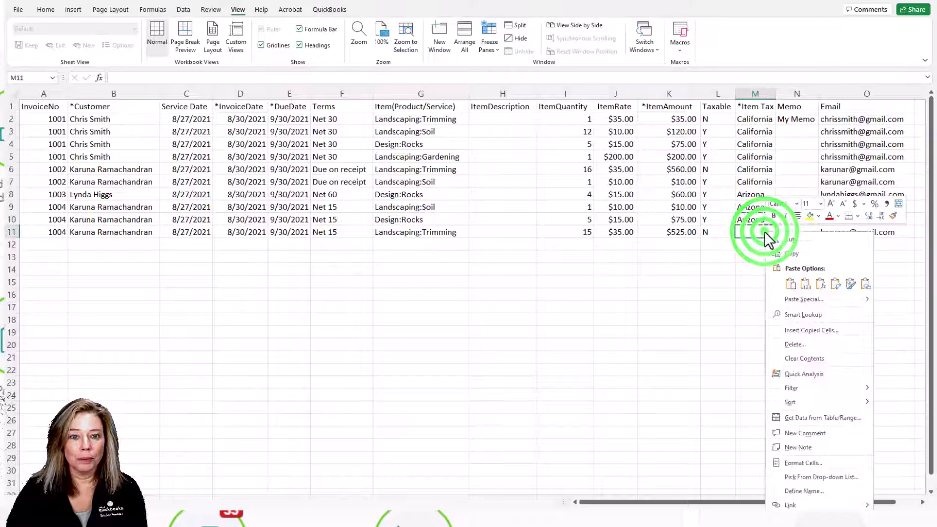
left_click(791, 284)
left_click(734, 291)
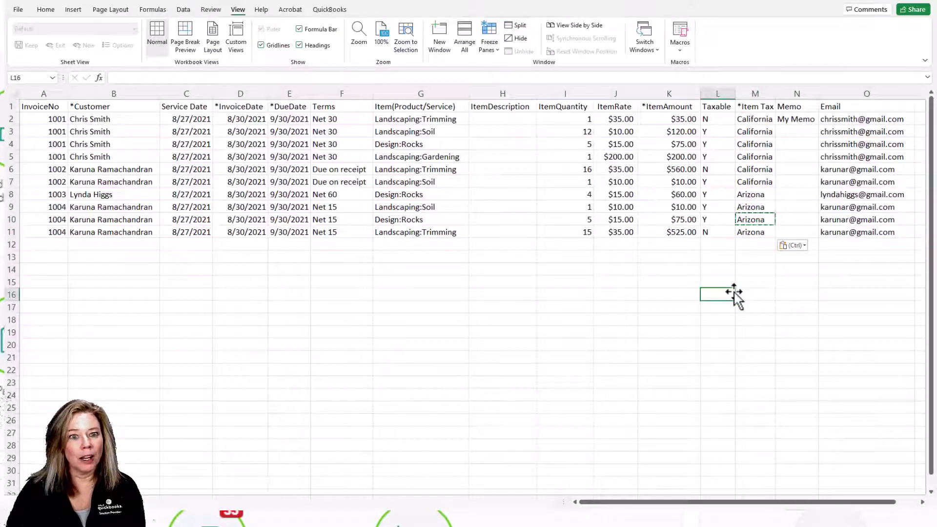
key("Escape")
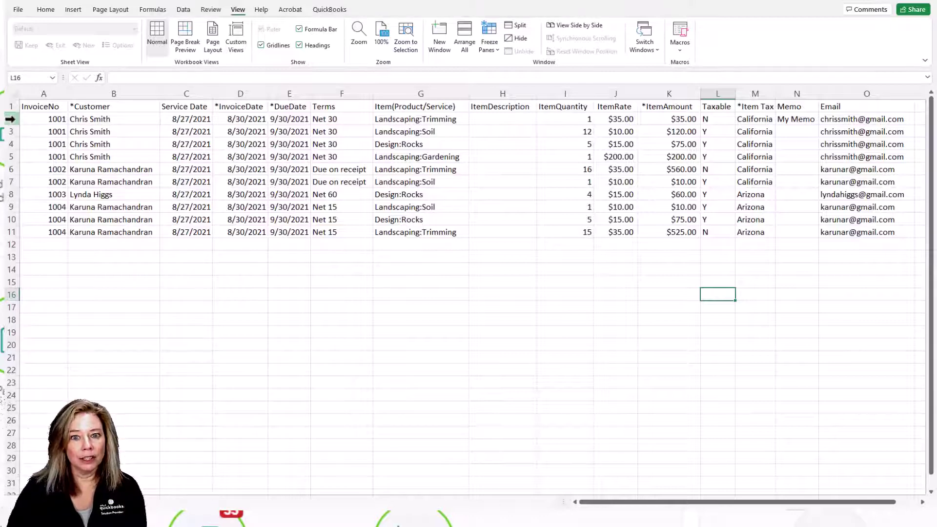
Review invoice 1001's rows 2–5 and the Item(Product/Service) column without editing
left_click_drag(10, 119, 7, 156)
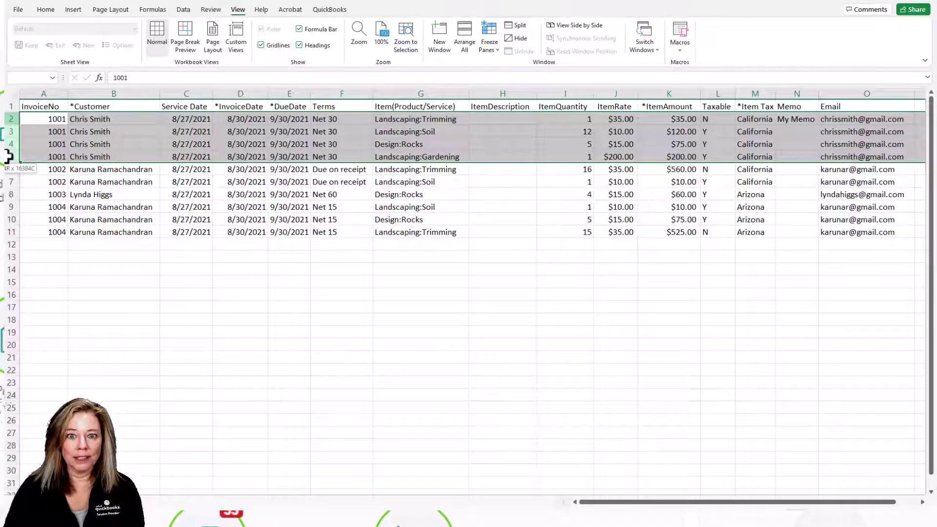
left_click_drag(7, 156, 7, 156)
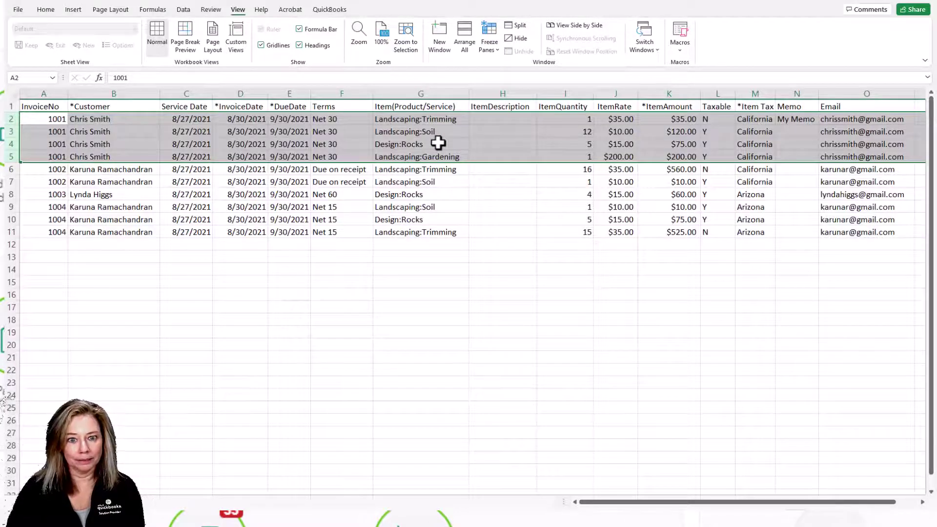
left_click(454, 93)
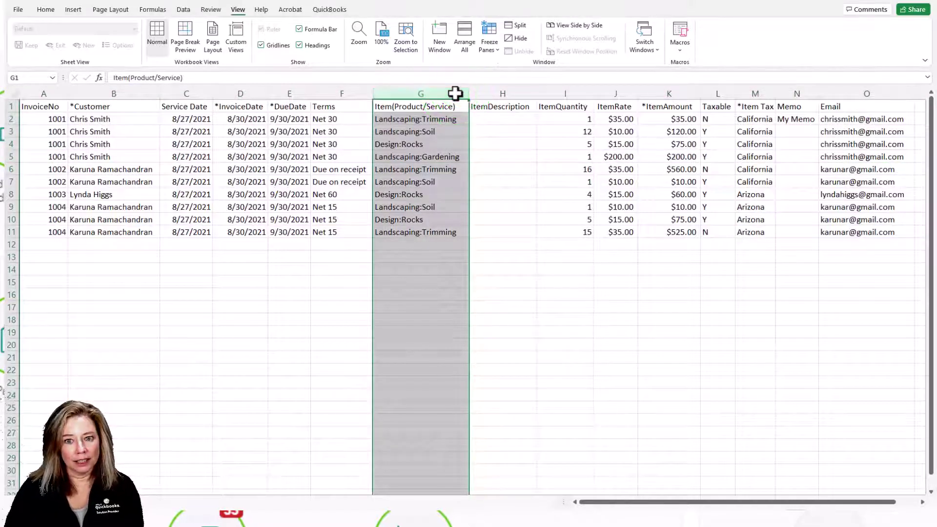
left_click(245, 233)
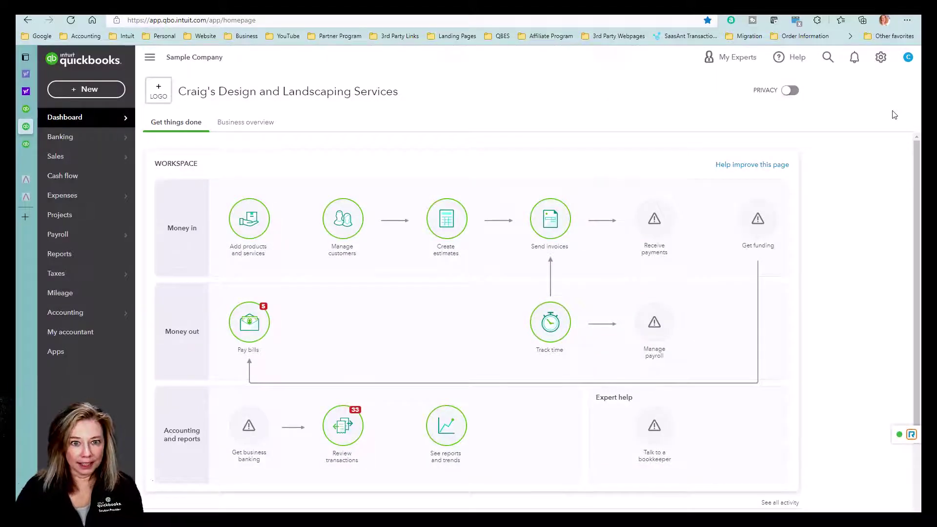
In Account and settings > Sales, switch Custom transaction numbers On and save Sales form content
left_click(881, 58)
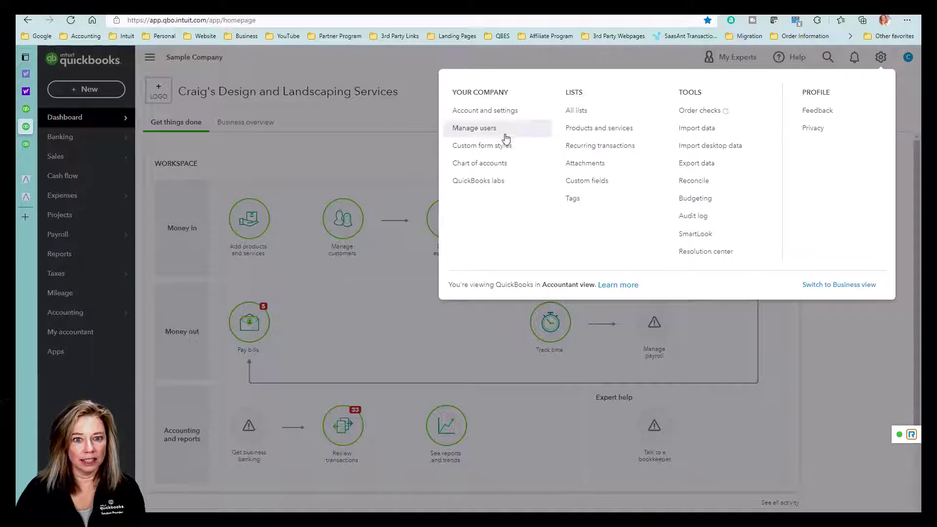
left_click(535, 118)
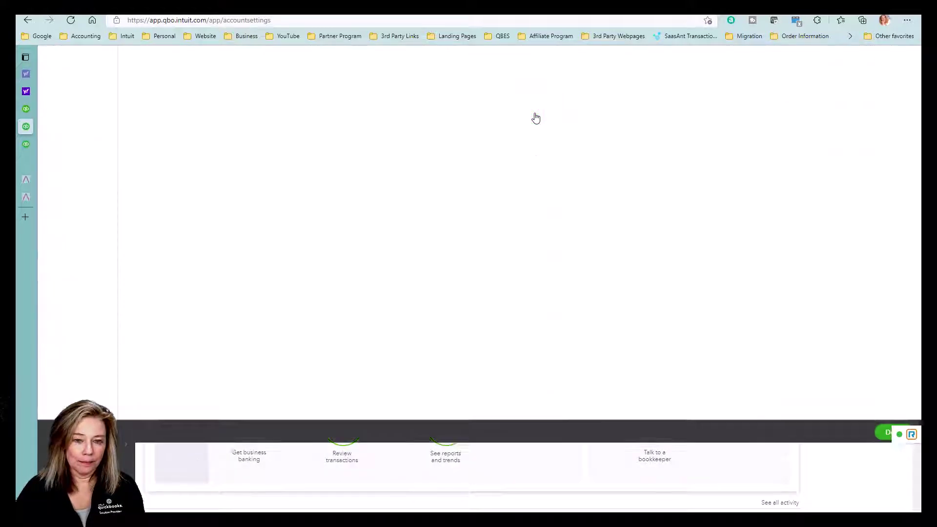
left_click(53, 135)
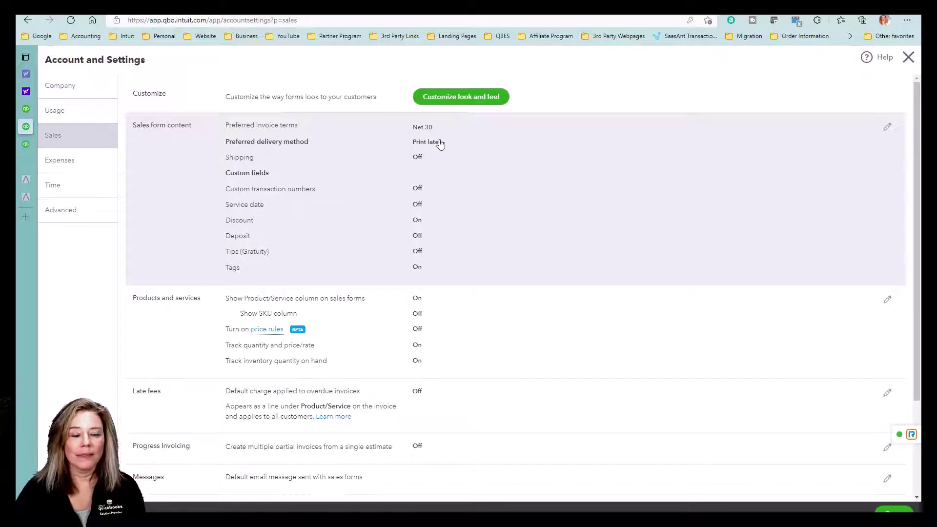
left_click(419, 189)
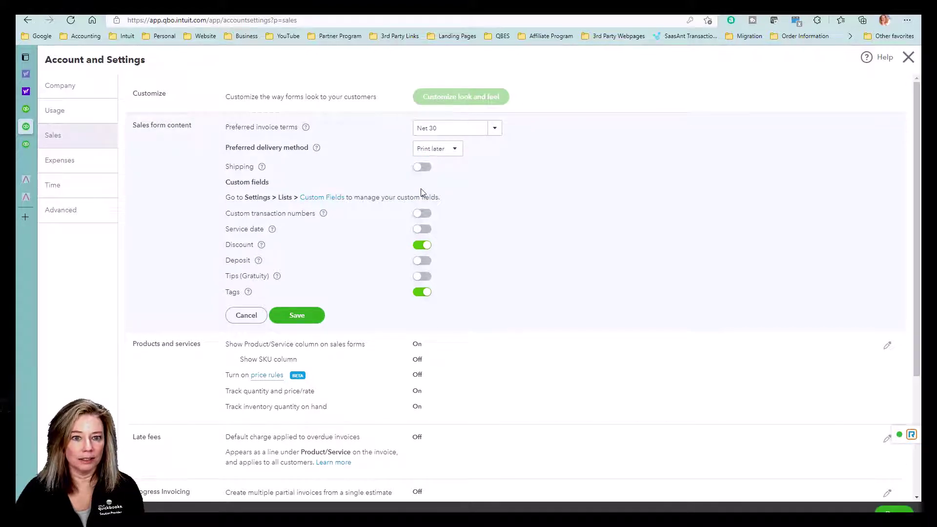
left_click(422, 214)
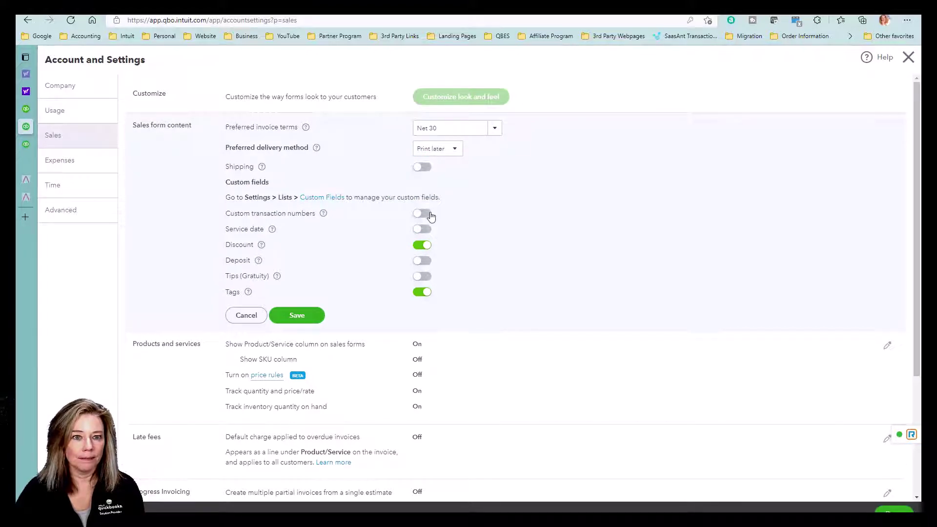
left_click(311, 320)
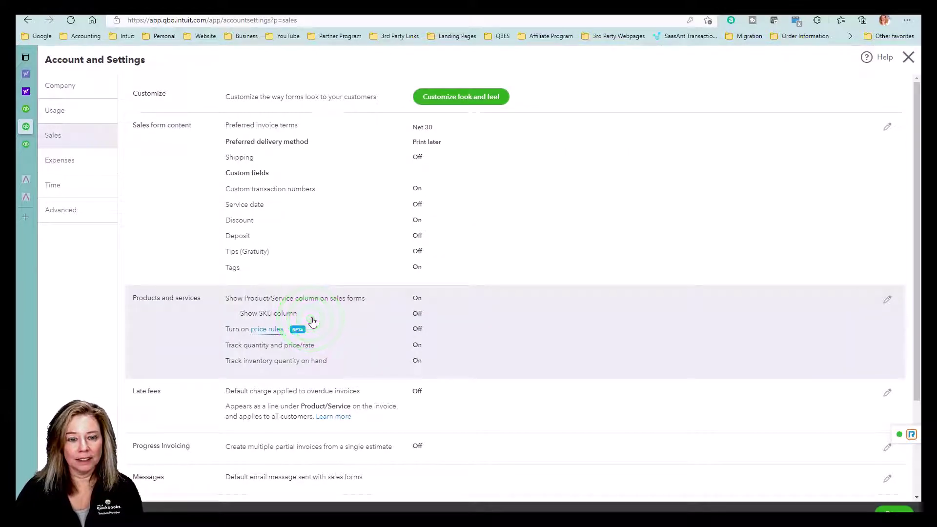
scroll(464, 328, "down", 4)
scroll(465, 331, "up", 3)
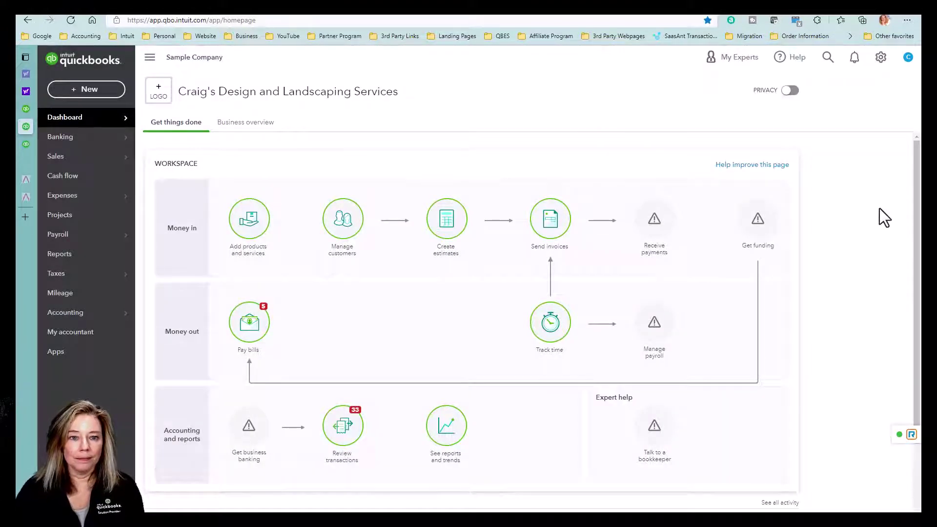
Start an invoice import, upload sample.csv, and enable adding new customers to QuickBooks
left_click(880, 58)
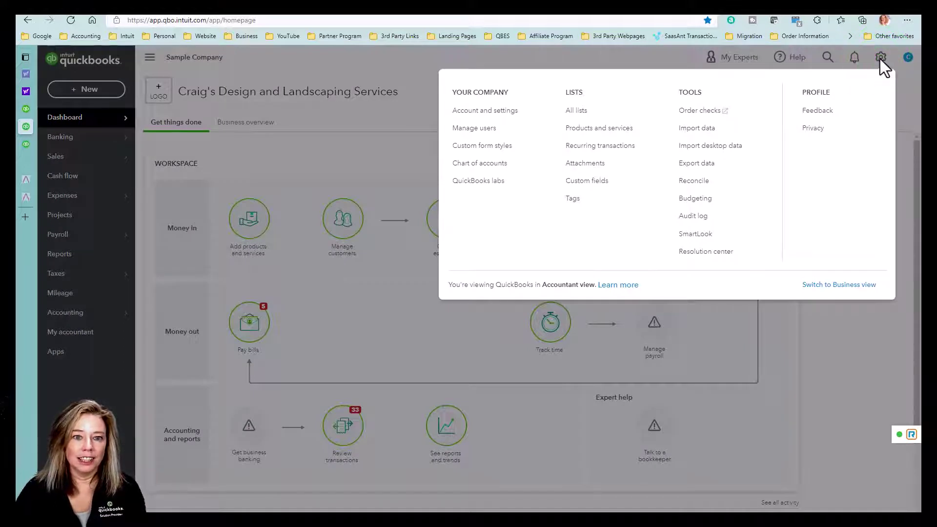
left_click(734, 131)
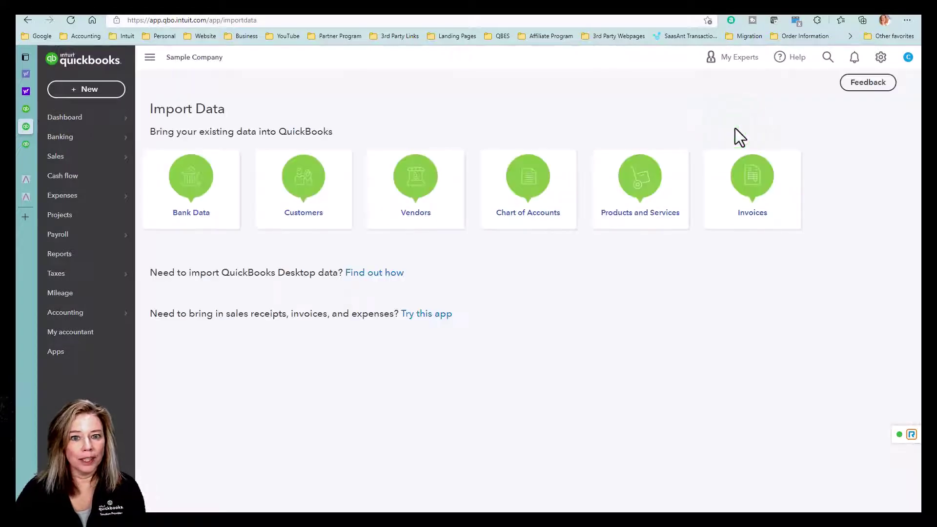
left_click(785, 189)
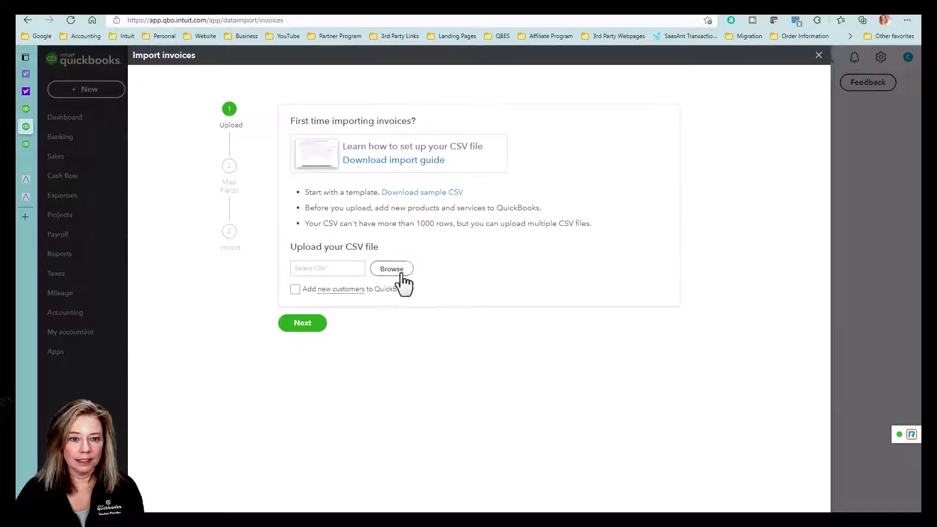
left_click(399, 271)
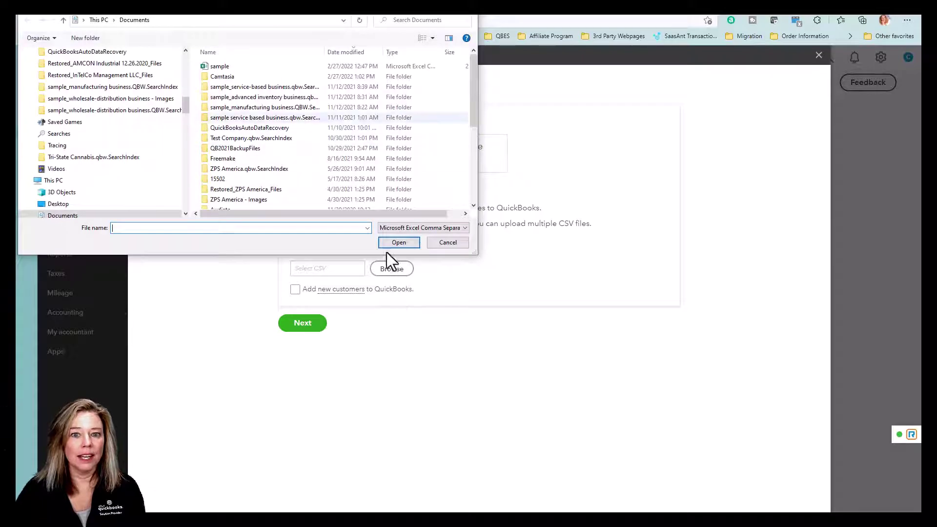
double_click(256, 66)
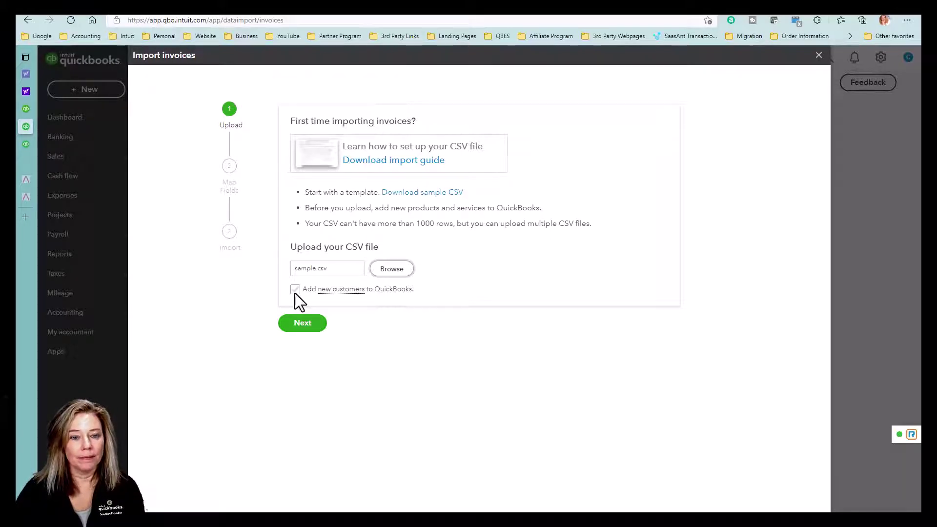
left_click(294, 292)
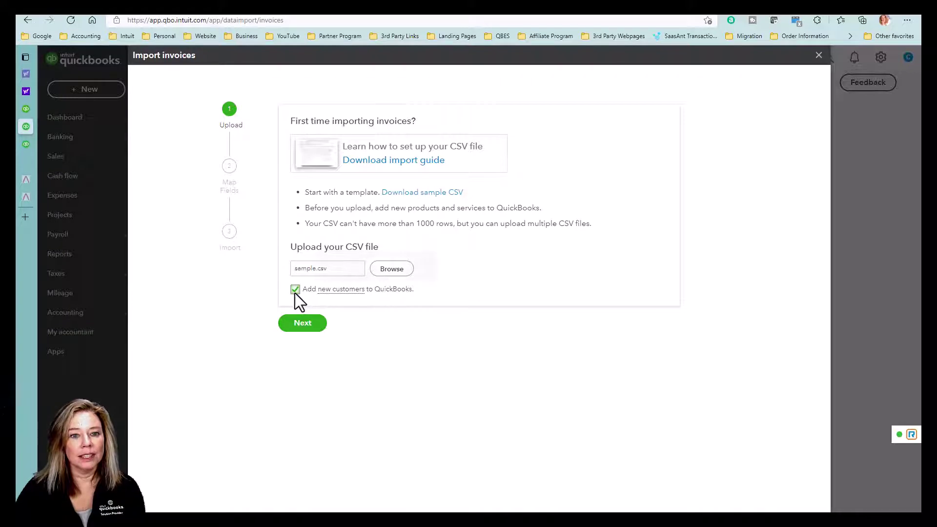
Proceed to field mapping and check the column choices for Invoice No, Taxable and Item Tax Code
left_click(315, 330)
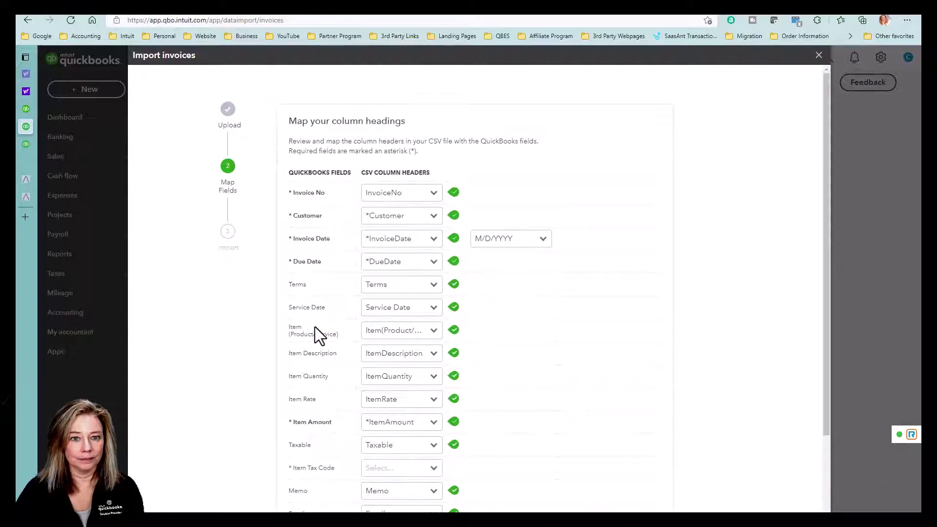
left_click(435, 197)
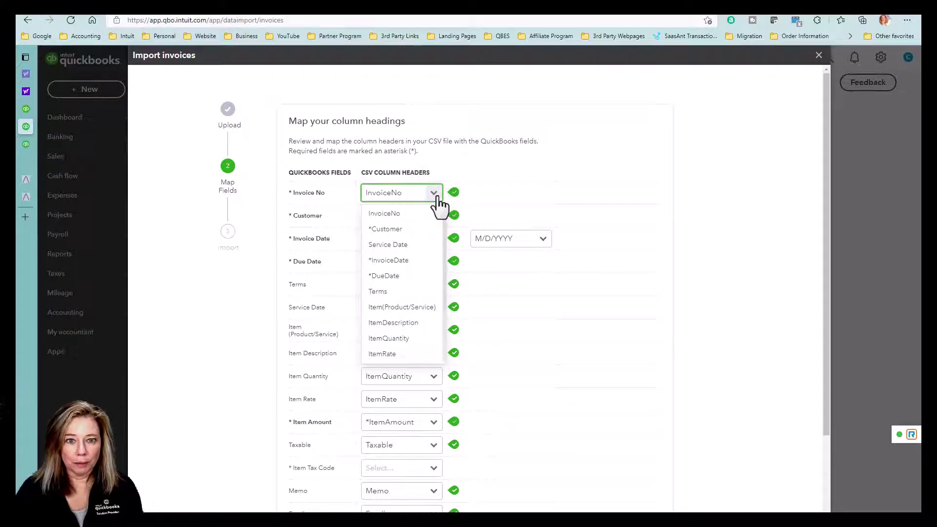
left_click(436, 195)
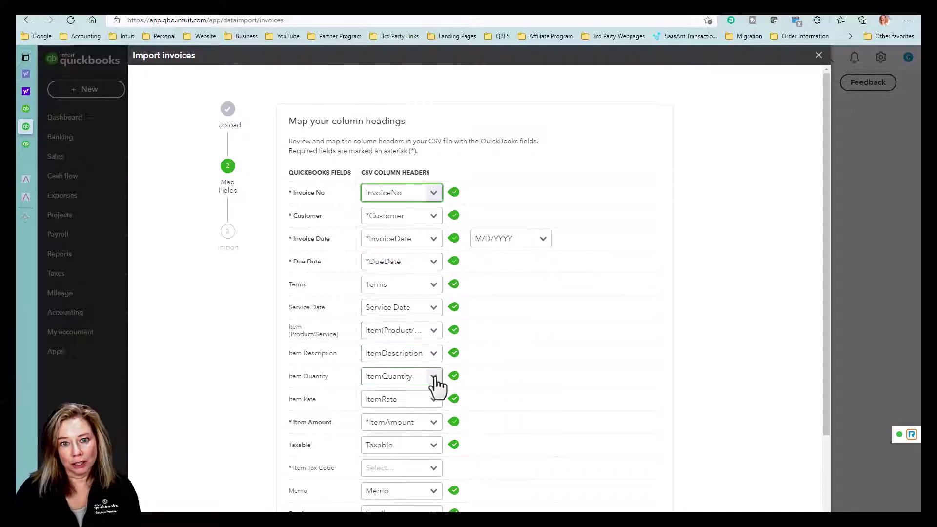
scroll(441, 427, "down", 2)
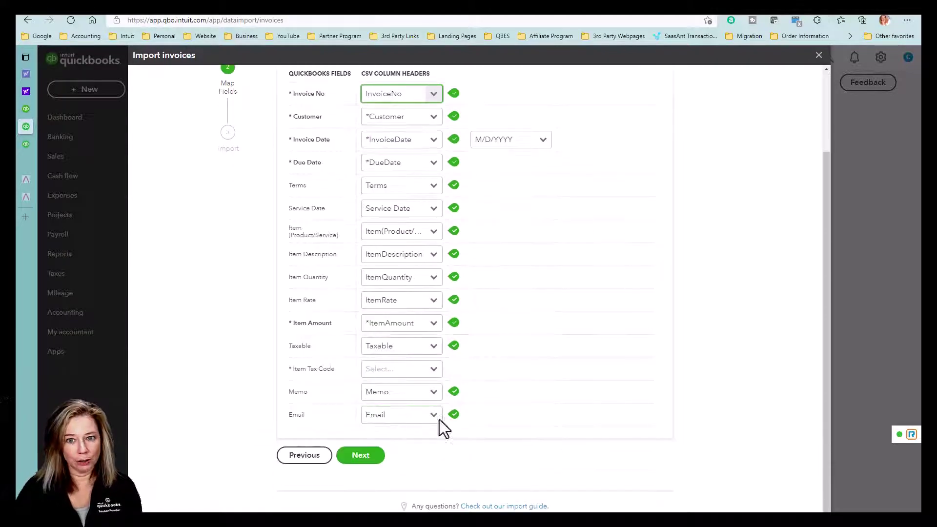
left_click(438, 349)
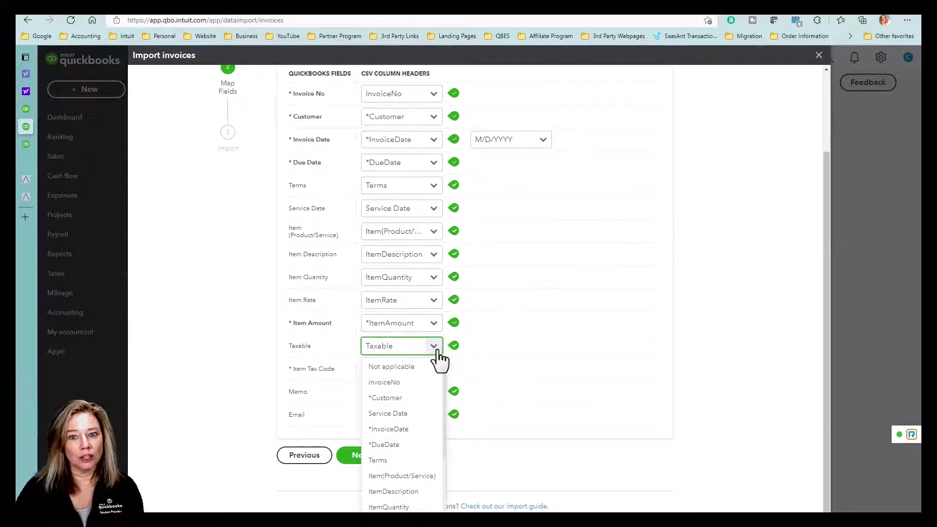
left_click(436, 346)
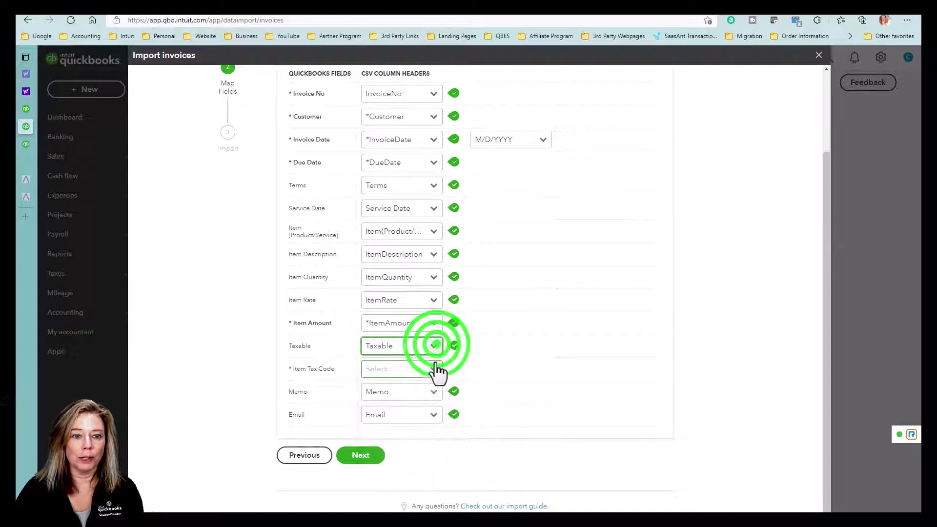
left_click(436, 369)
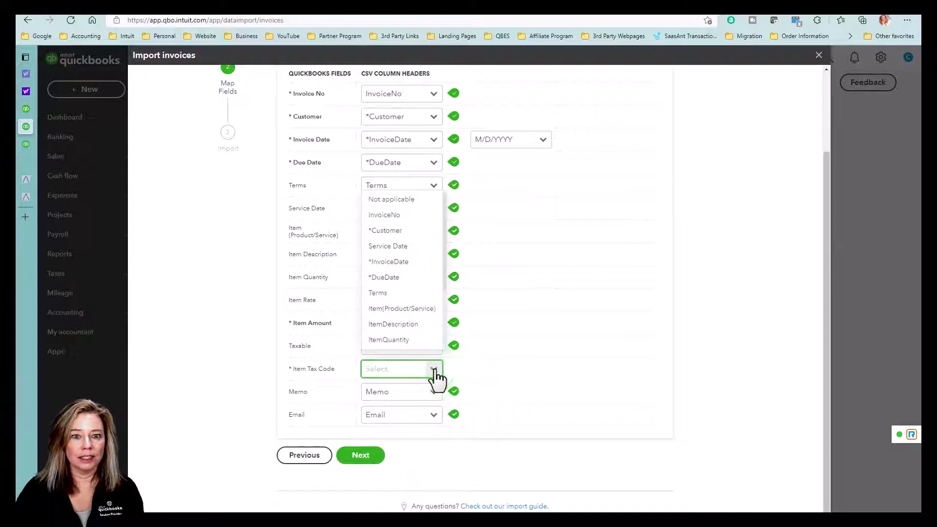
left_click(436, 370)
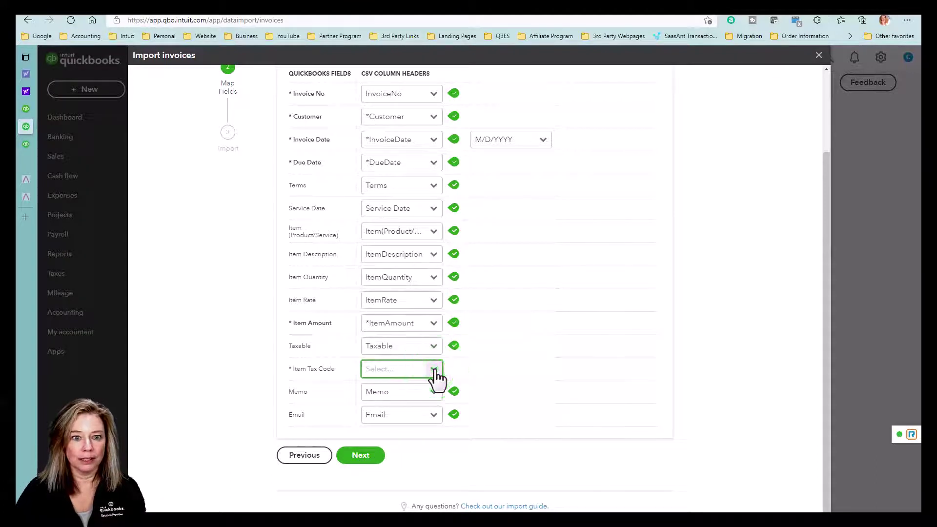
left_click(434, 371)
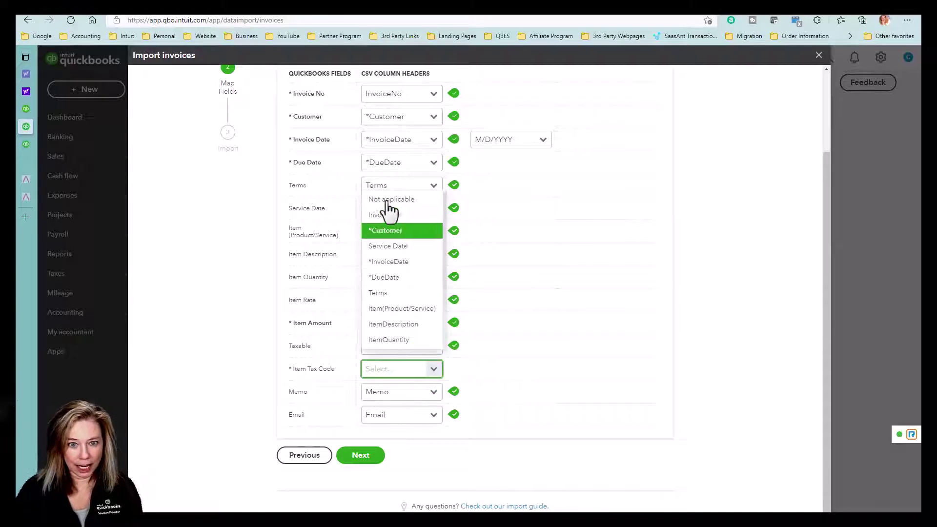
left_click(434, 372)
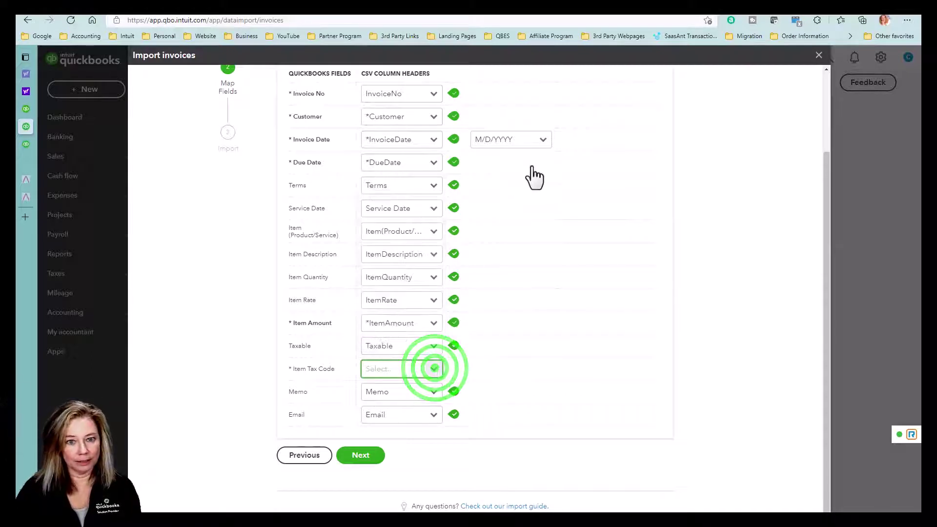
Keep the M/D/YYYY date format, map Item Tax Code to *Item Tax Code, and continue
left_click(544, 142)
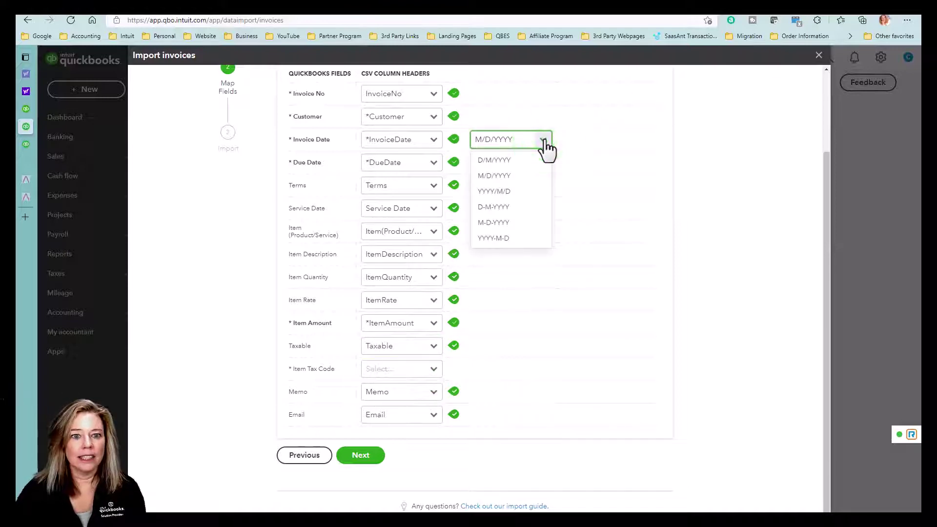
left_click(544, 141)
left_click(434, 369)
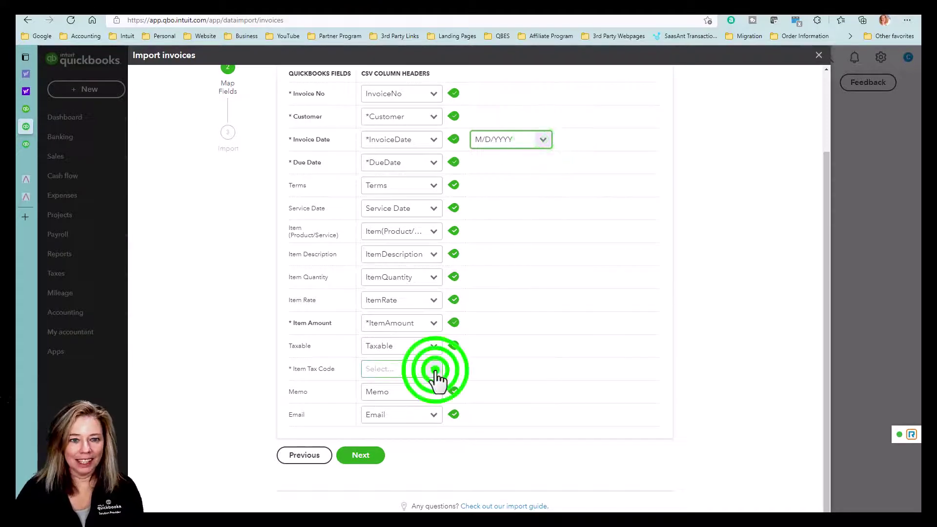
scroll(410, 320, "down", 2)
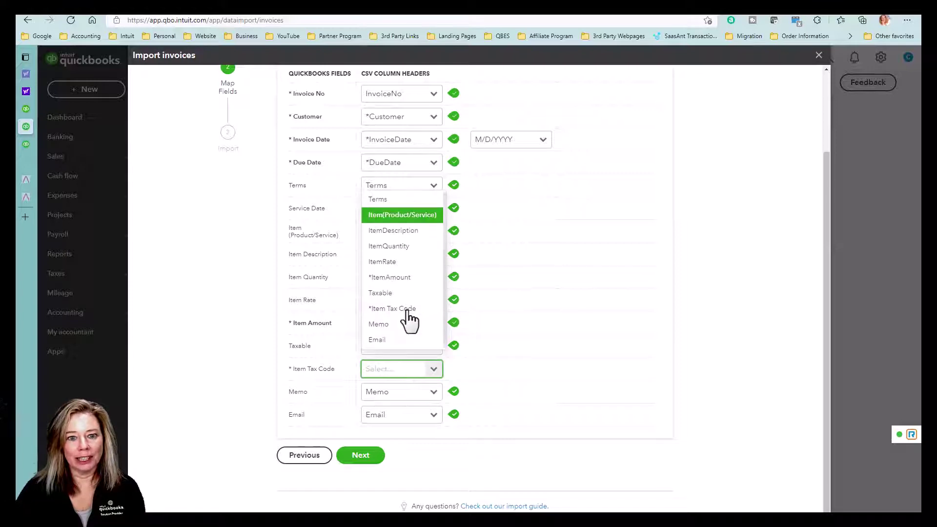
left_click(407, 309)
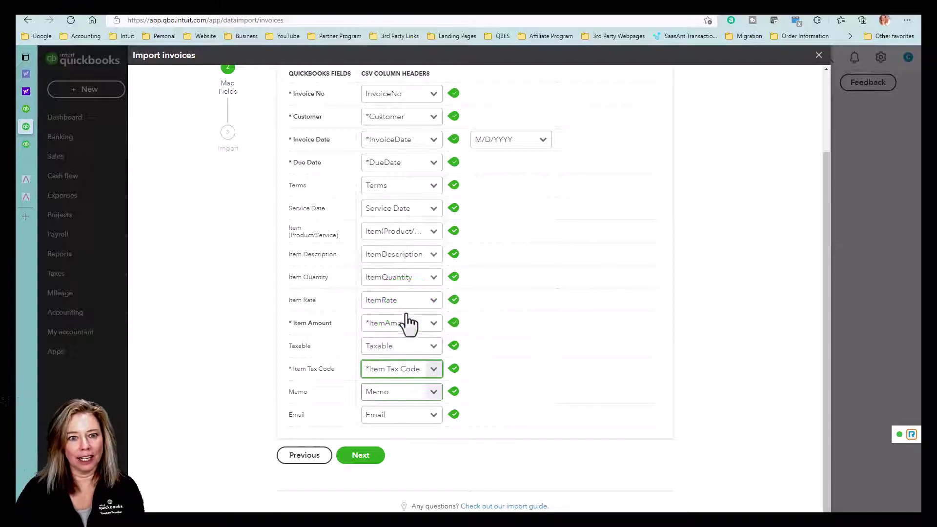
left_click(362, 458)
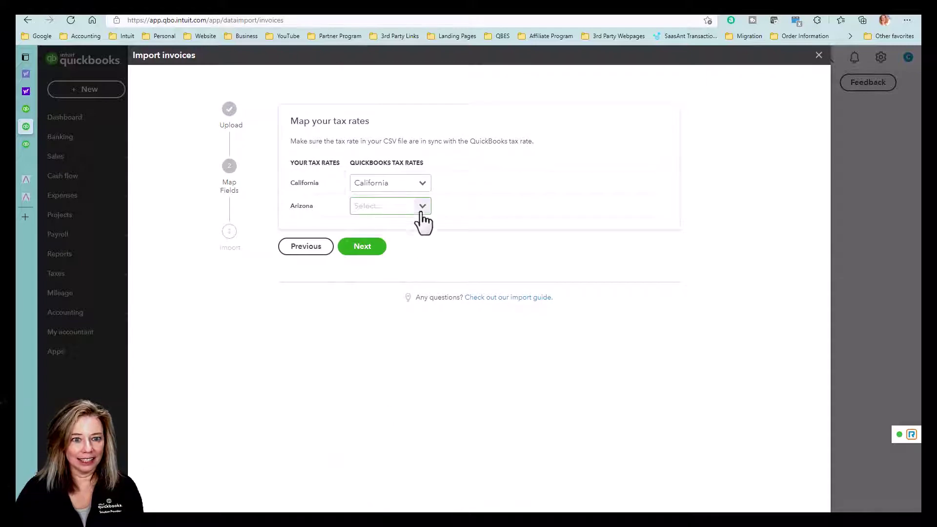
Map Arizona to the Tucson tax rate and advance to the import summary
left_click(421, 206)
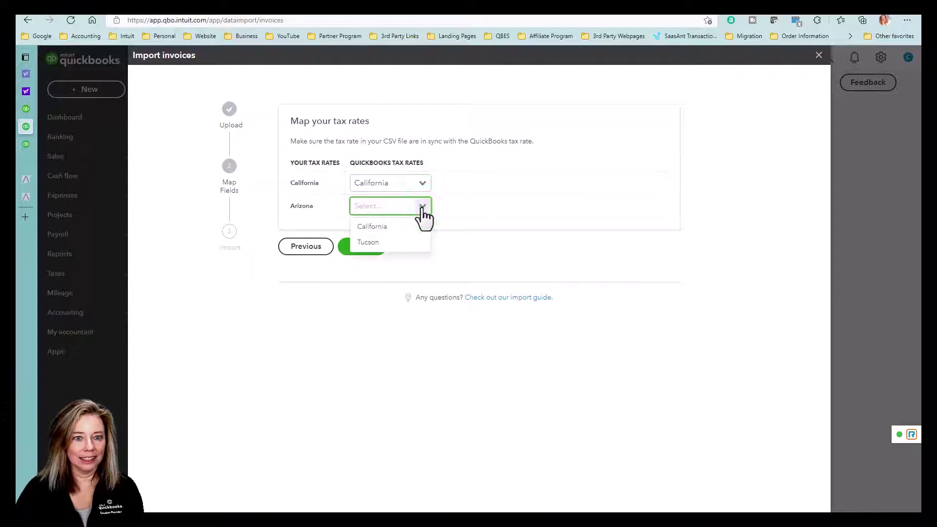
left_click(423, 246)
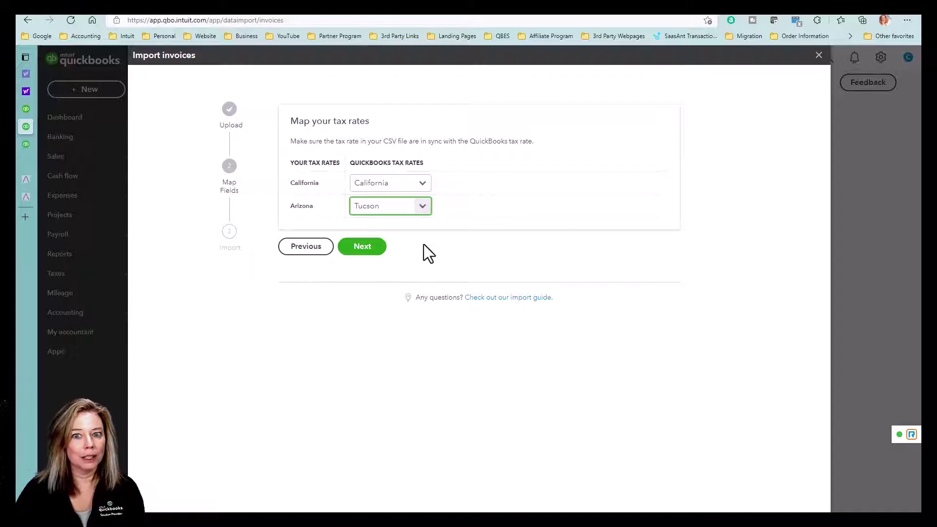
left_click(375, 250)
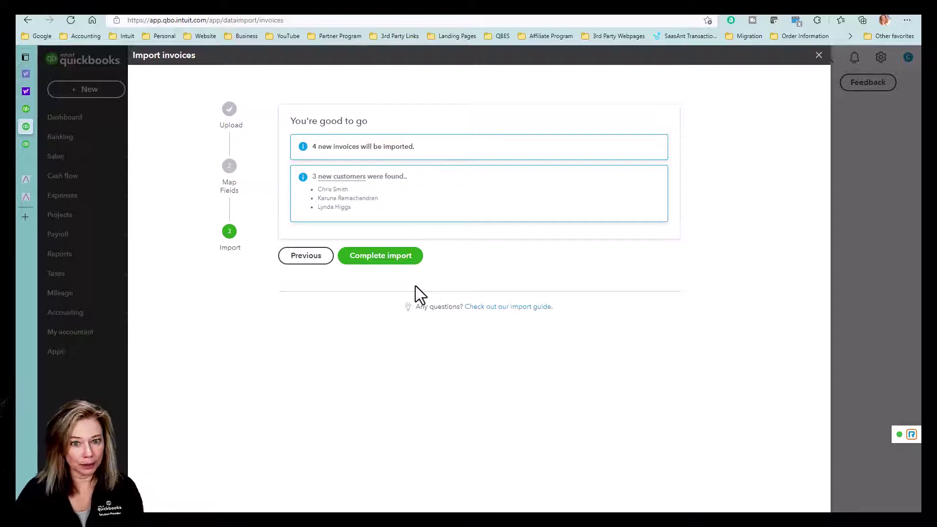
Complete the import of 4 invoices and 3 new customers, then go to Sales
left_click(414, 259)
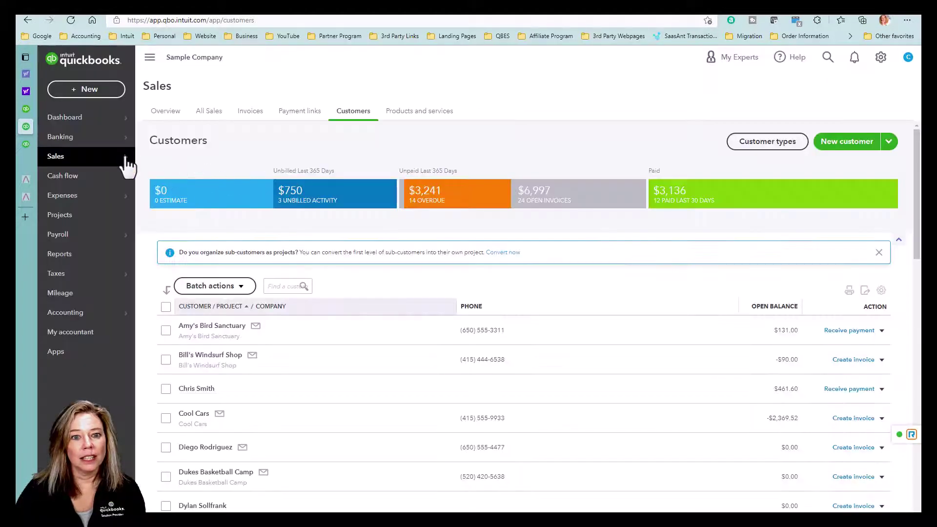
left_click(125, 155)
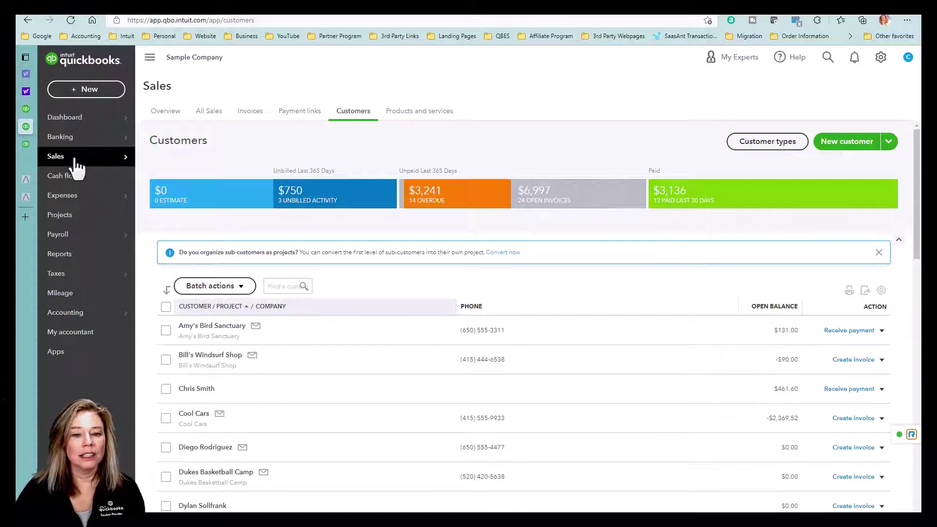
List all sales transactions and open imported invoice 1001 with its $461.60 balance
left_click(209, 112)
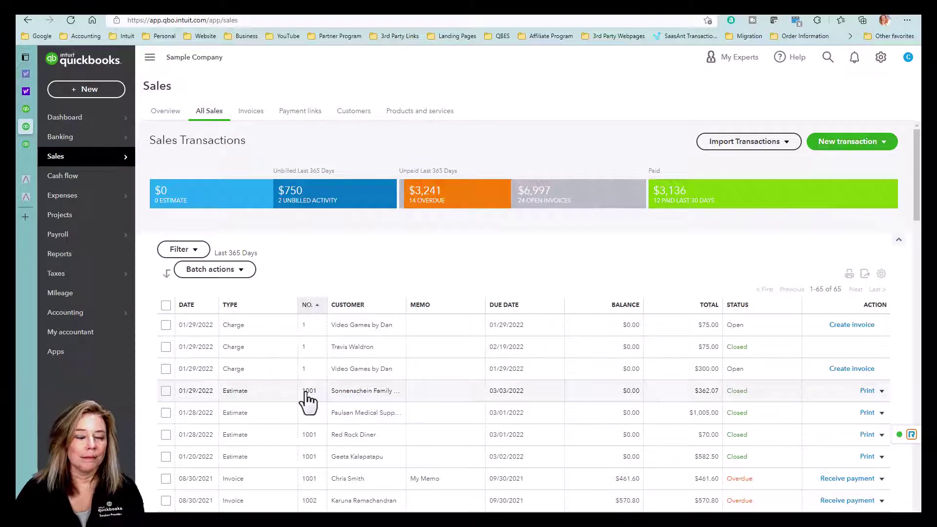
left_click(305, 479)
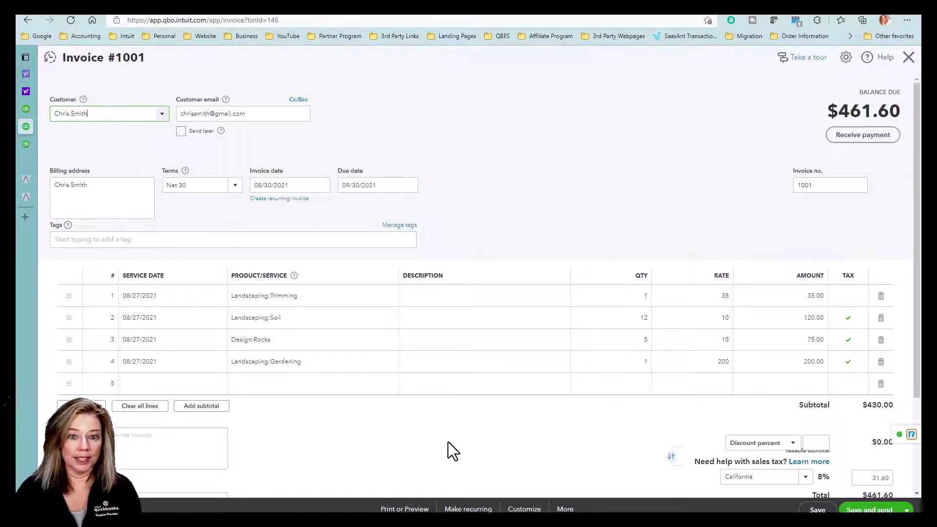
left_click(103, 115)
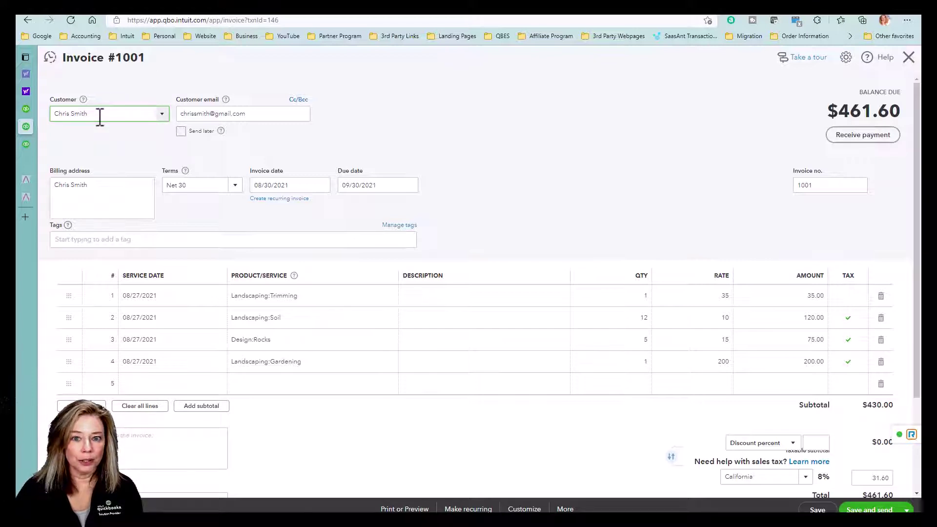
left_click(259, 113)
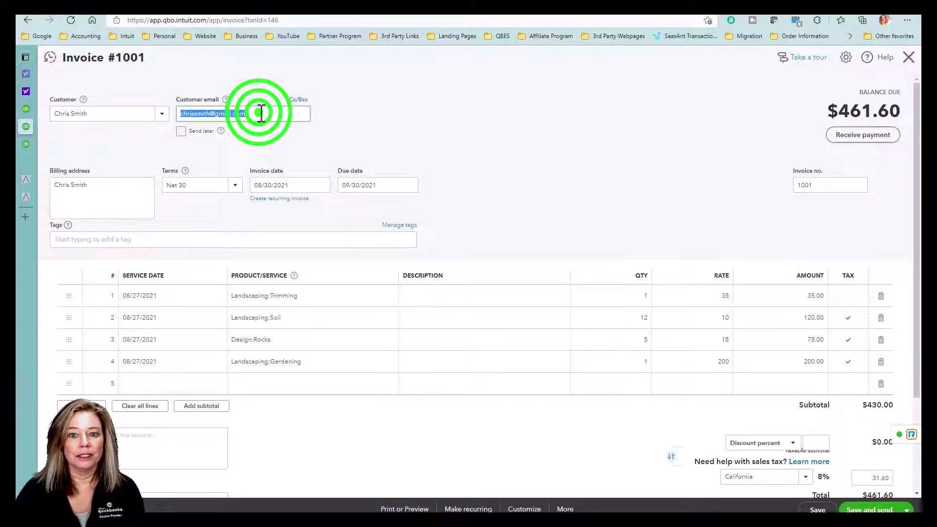
left_click(104, 184)
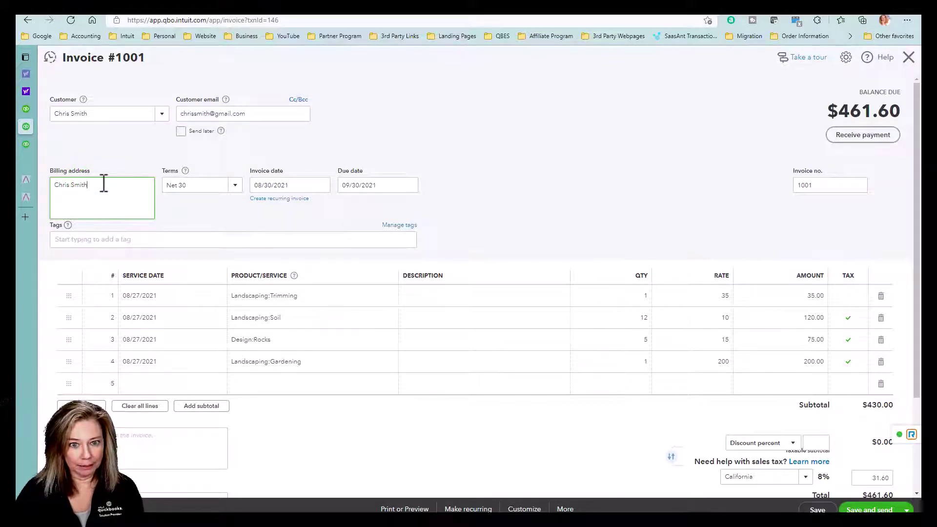
left_click(192, 184)
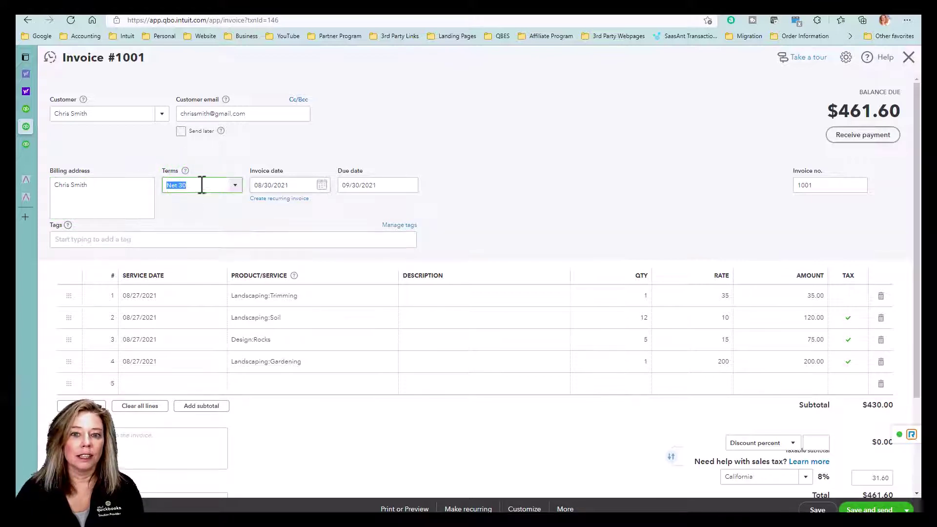
left_click(293, 182)
left_click(388, 181)
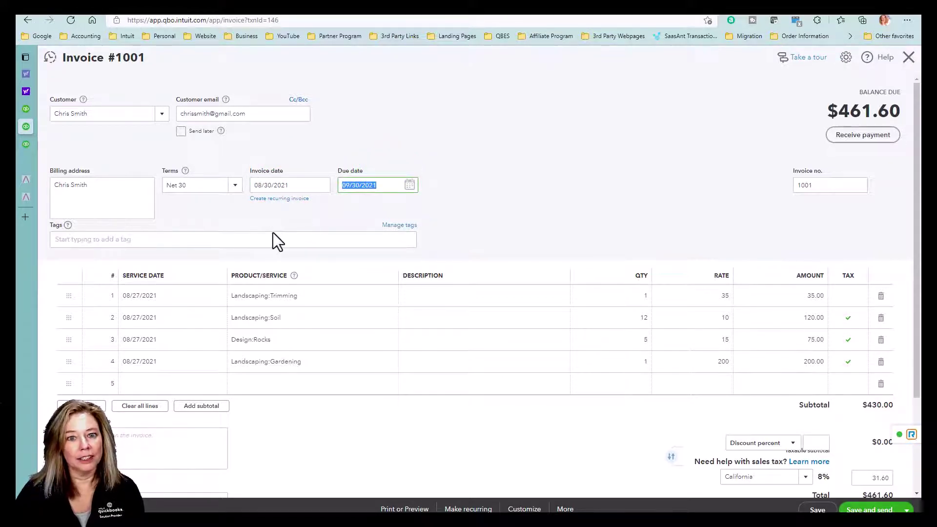
left_click(189, 295)
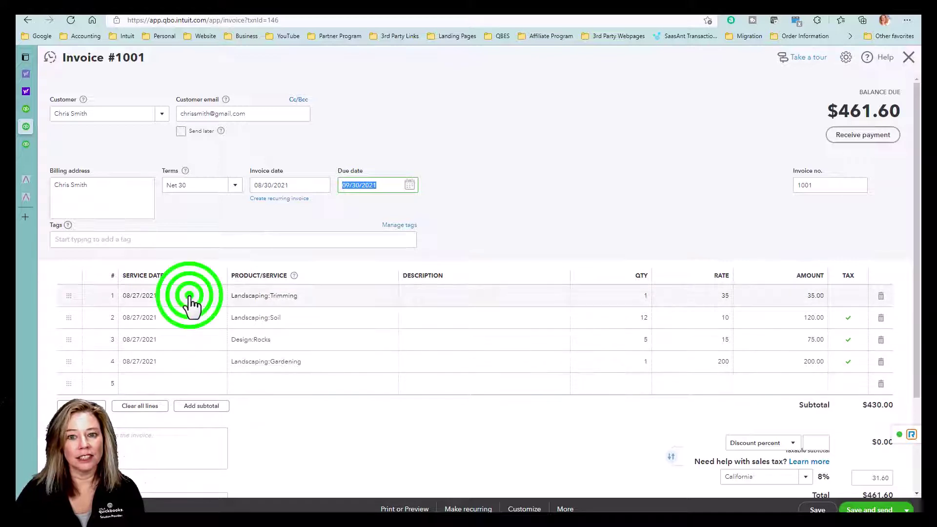
left_click(307, 298)
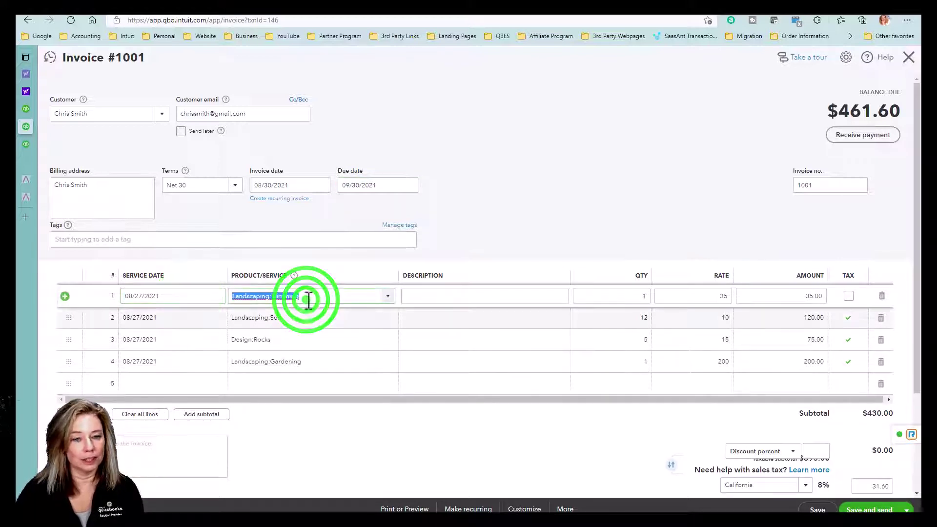
left_click(454, 297)
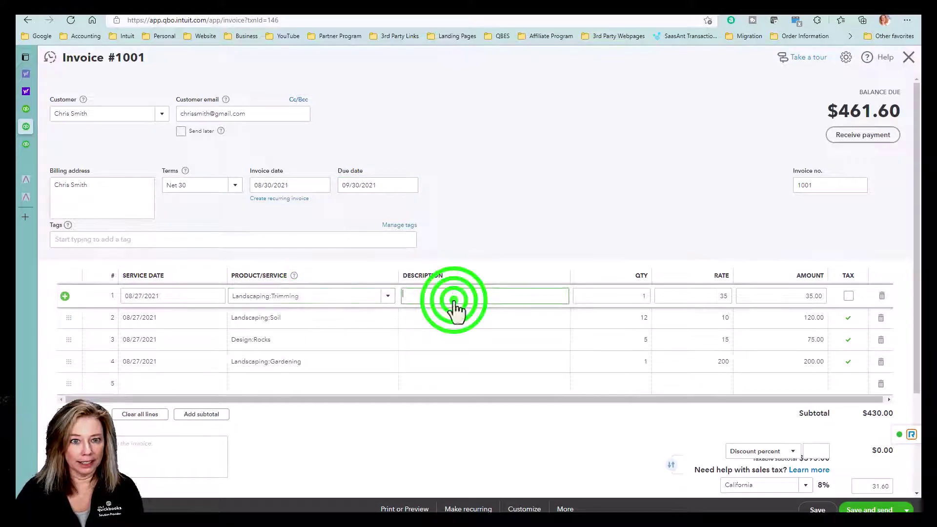
left_click(632, 297)
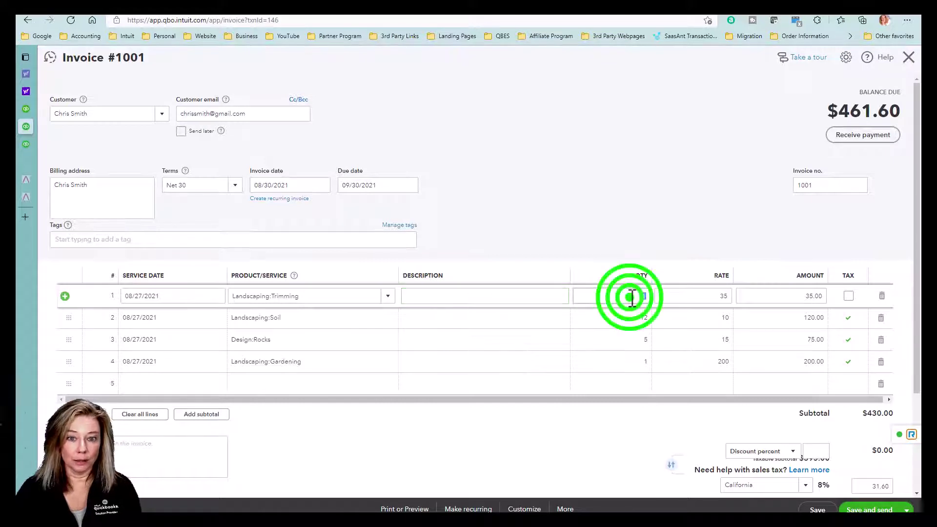
left_click(715, 295)
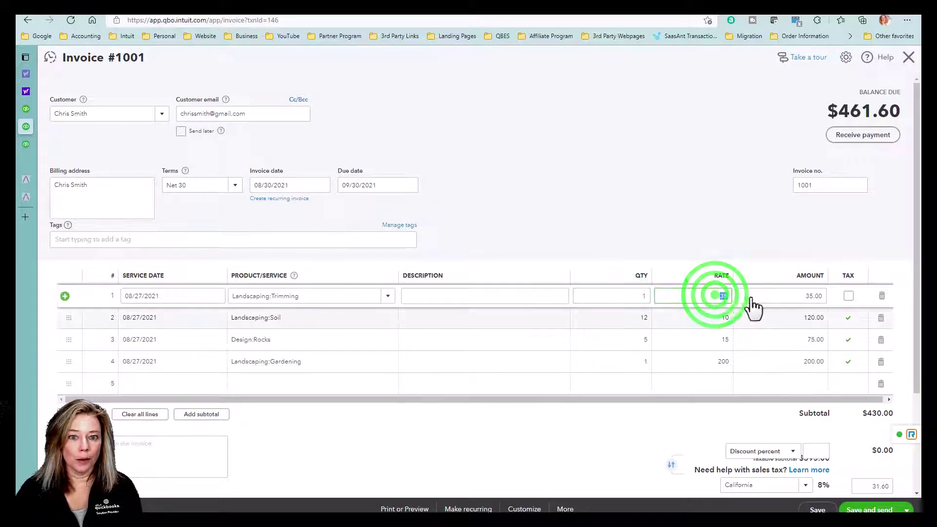
left_click(817, 299)
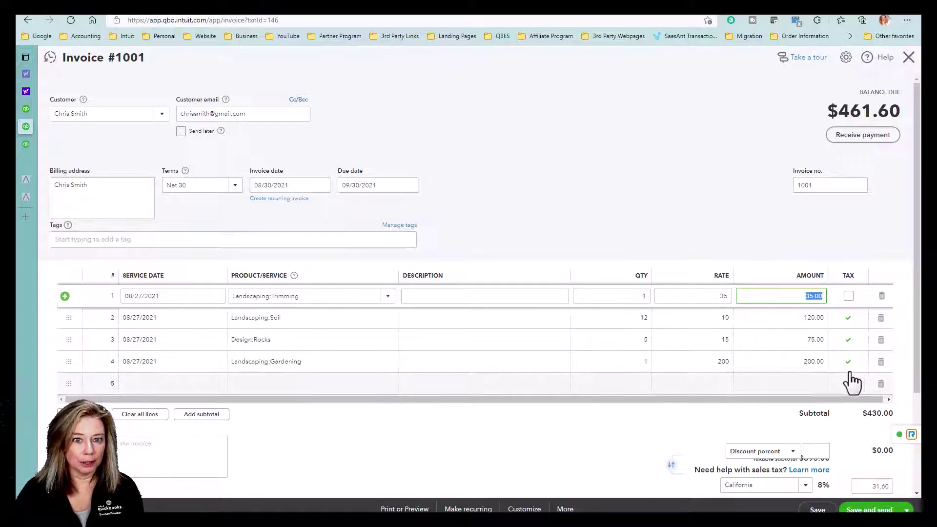
scroll(309, 440, "down", 3)
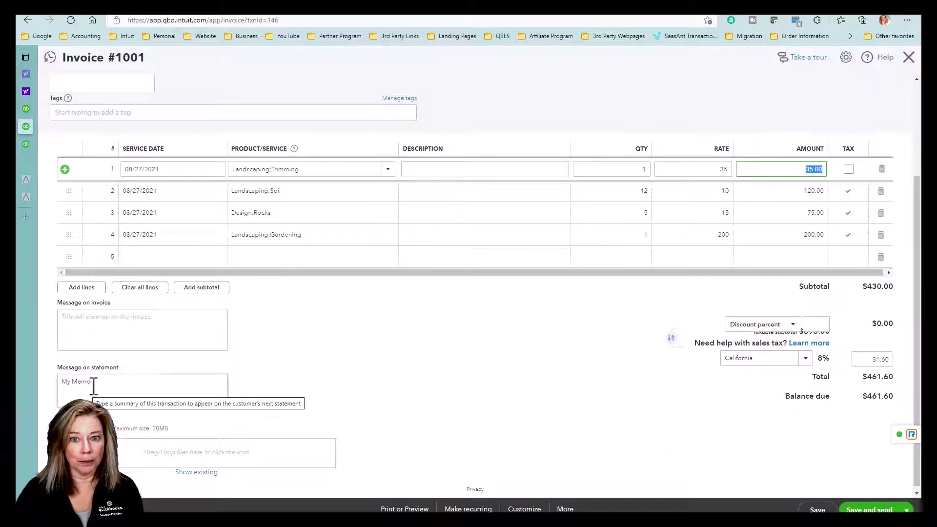
left_click(92, 383)
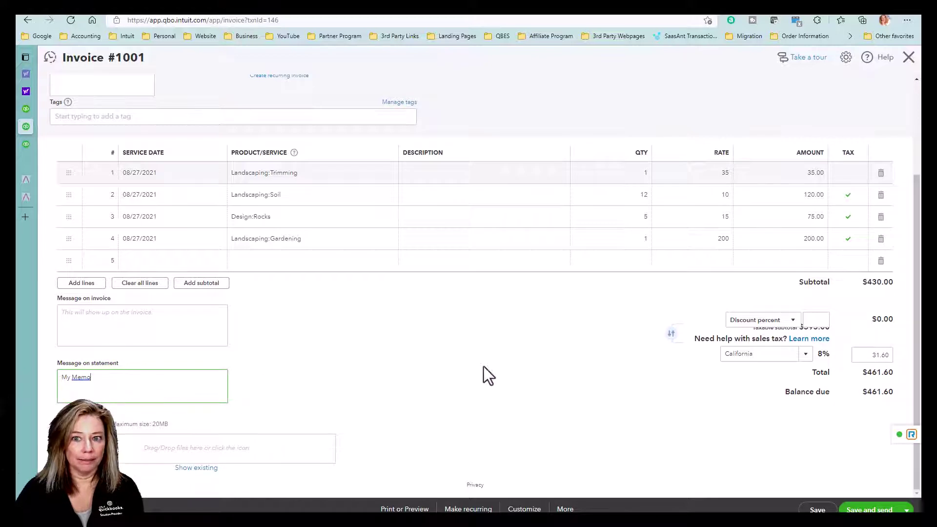
left_click(757, 355)
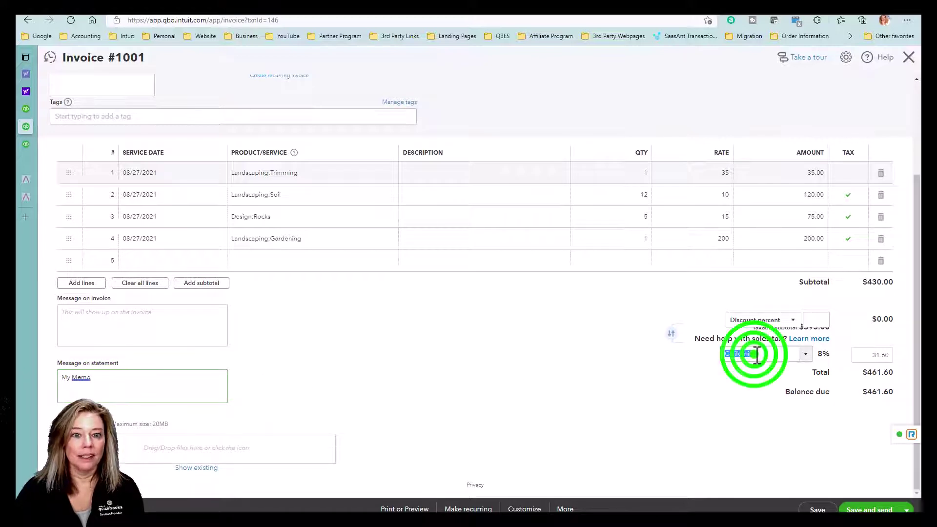
left_click(872, 355)
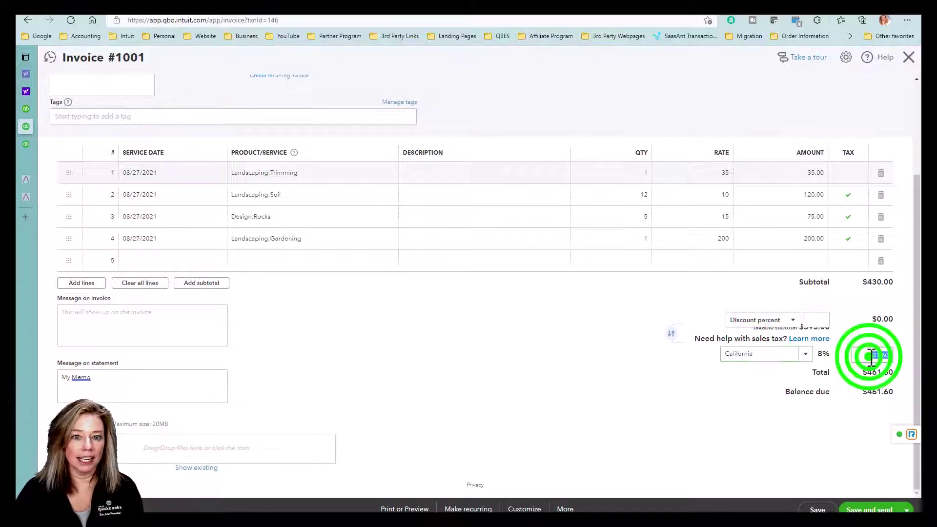
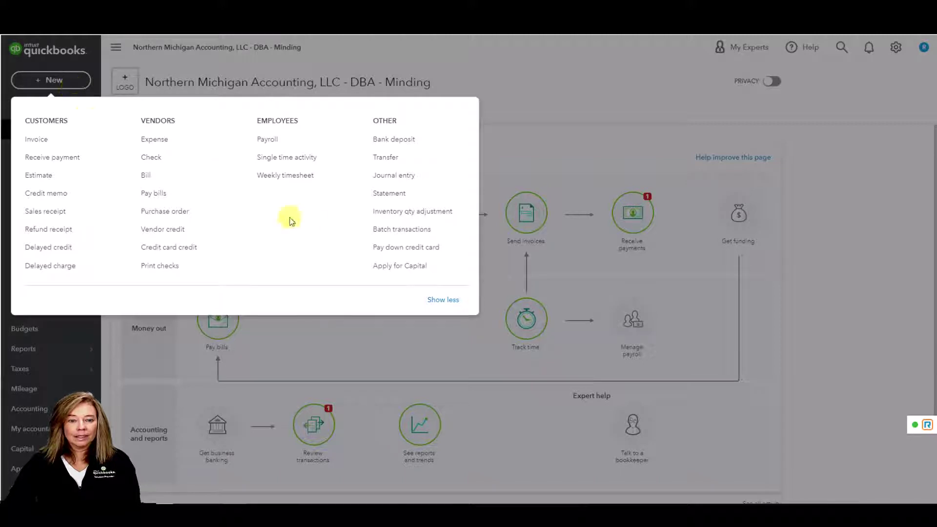
Open Batch transactions with Invoices as the type and review the Create, Modify, Delete actions
left_click(459, 235)
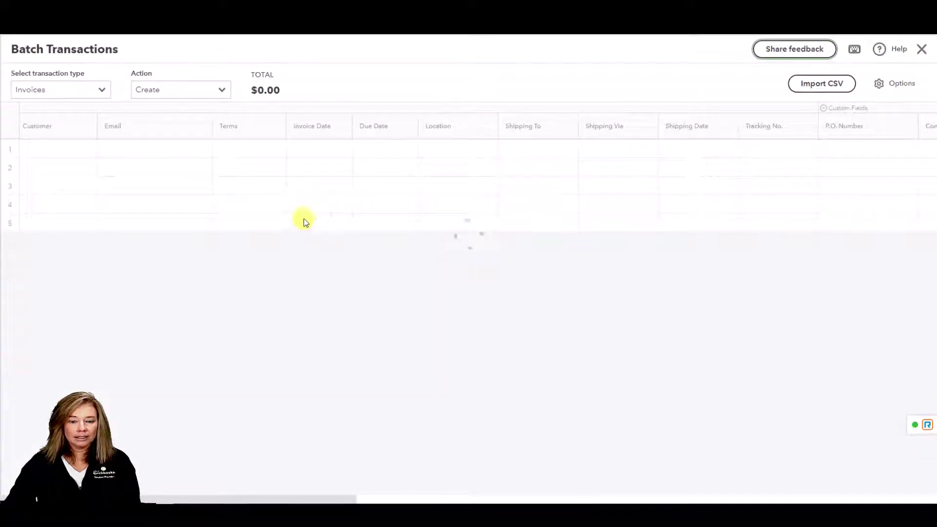
left_click(103, 90)
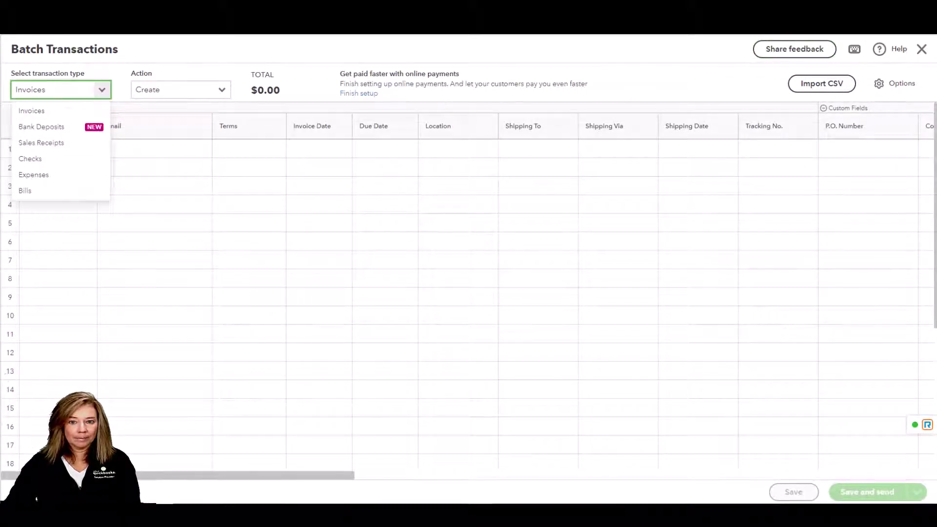
key("Escape")
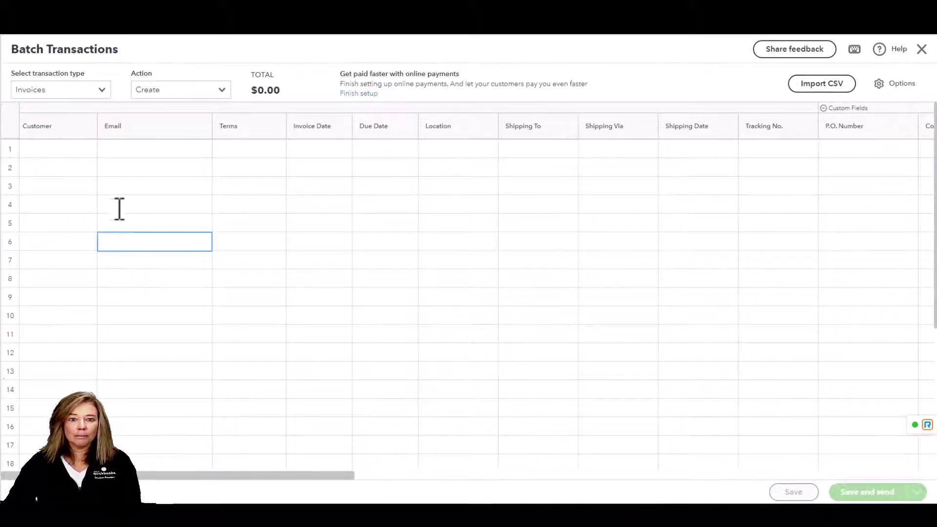
left_click(100, 90)
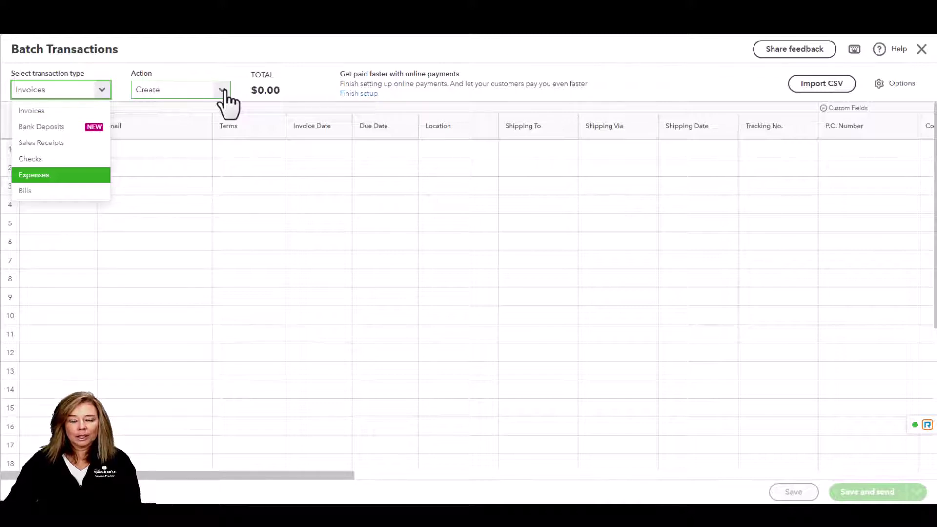
left_click(80, 110)
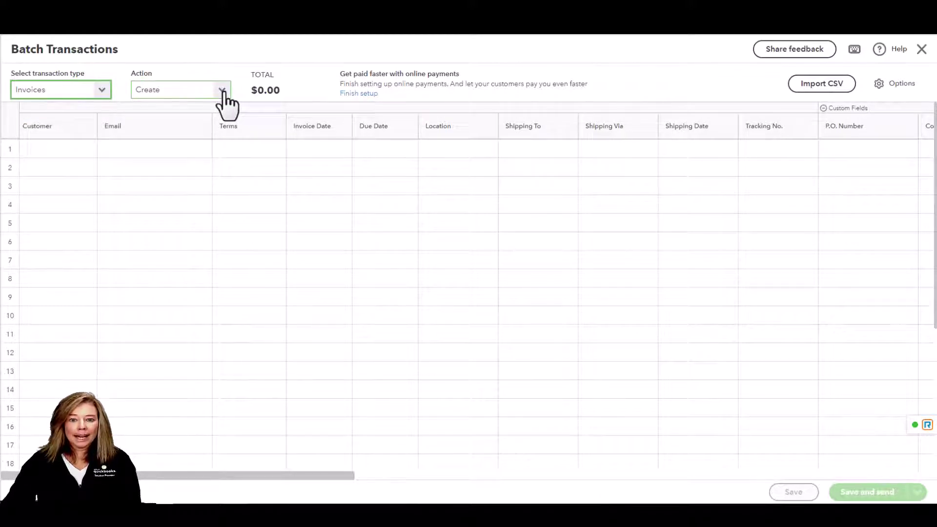
left_click(222, 91)
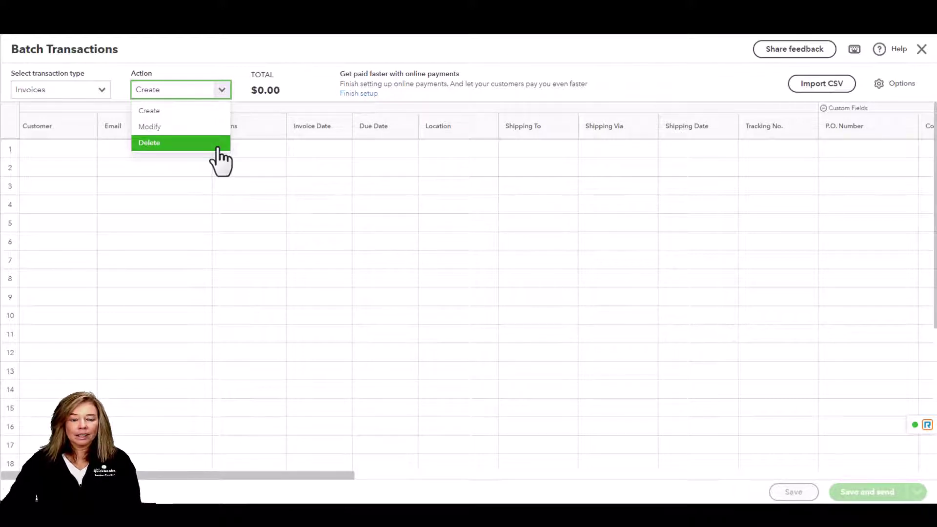
left_click(887, 98)
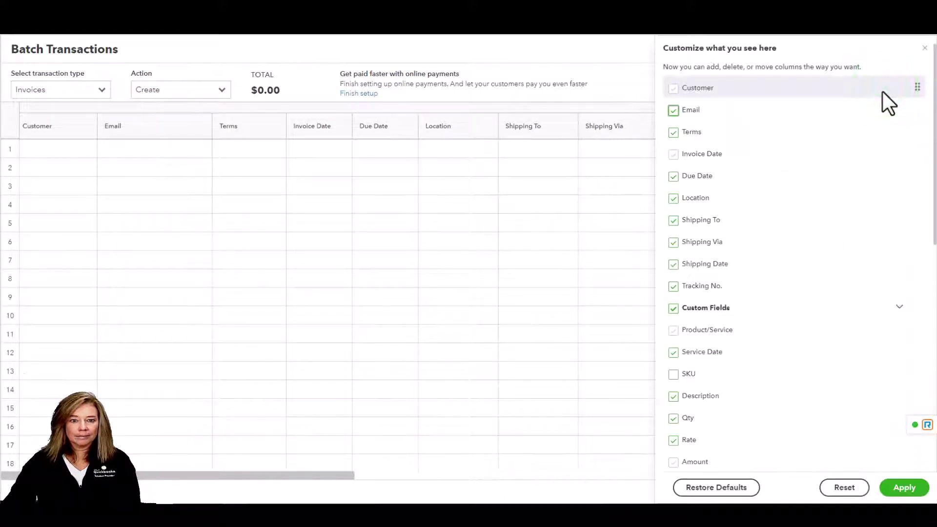
left_click(674, 111)
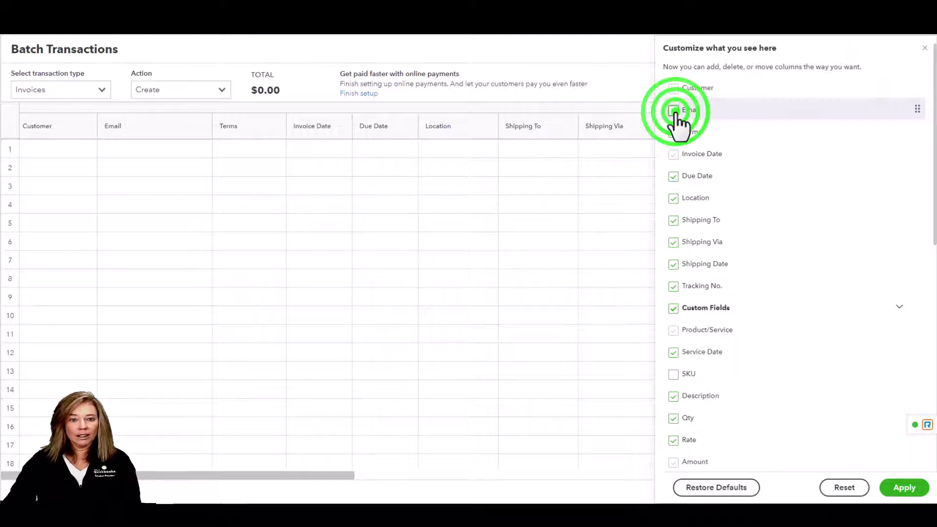
left_click_drag(917, 110, 914, 147)
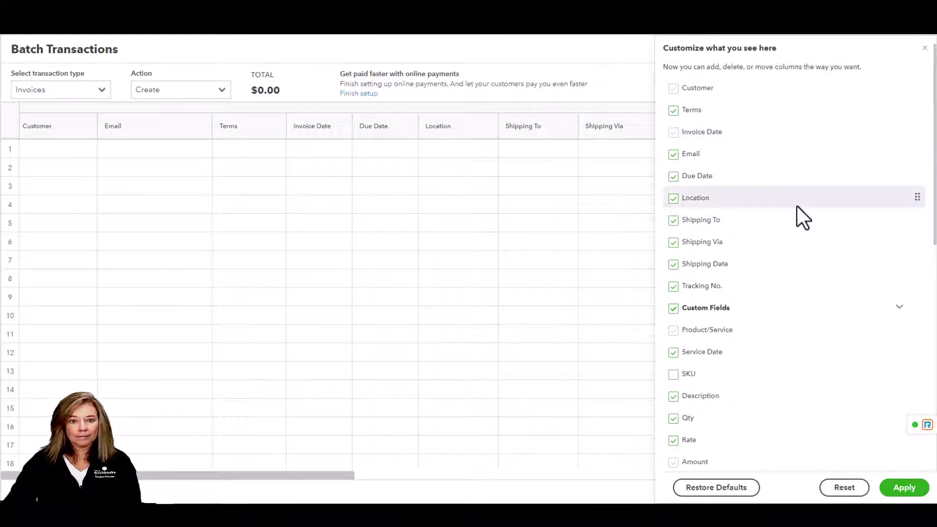
left_click(925, 49)
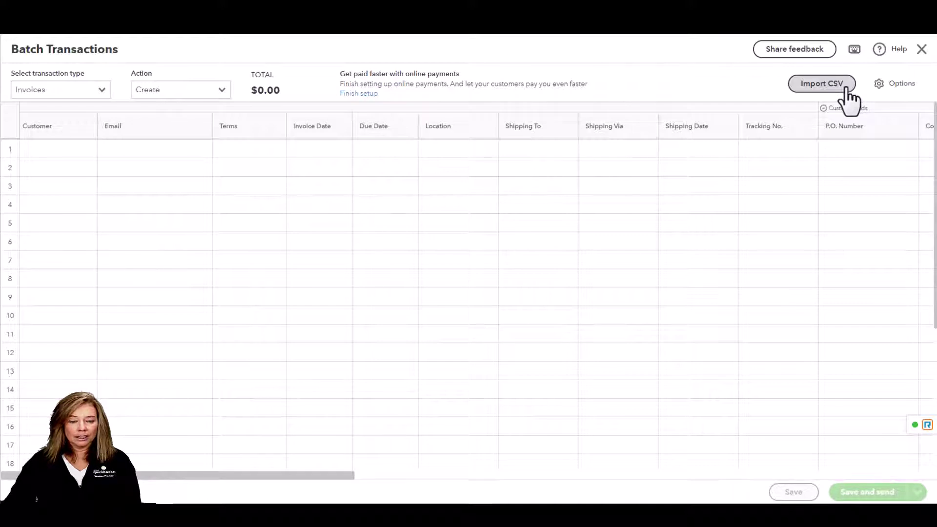
Attach sample file.csv for the invoice import and choose to add all new customers
left_click(847, 88)
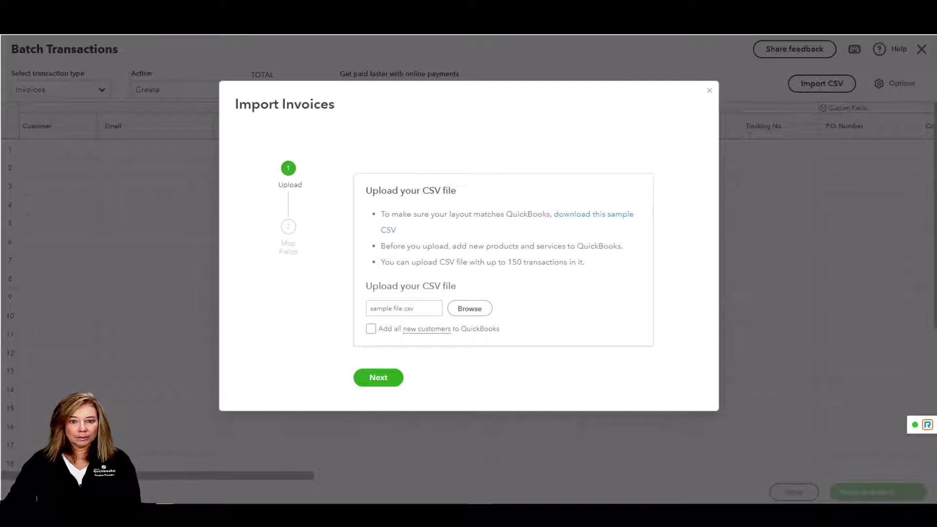
left_click(470, 311)
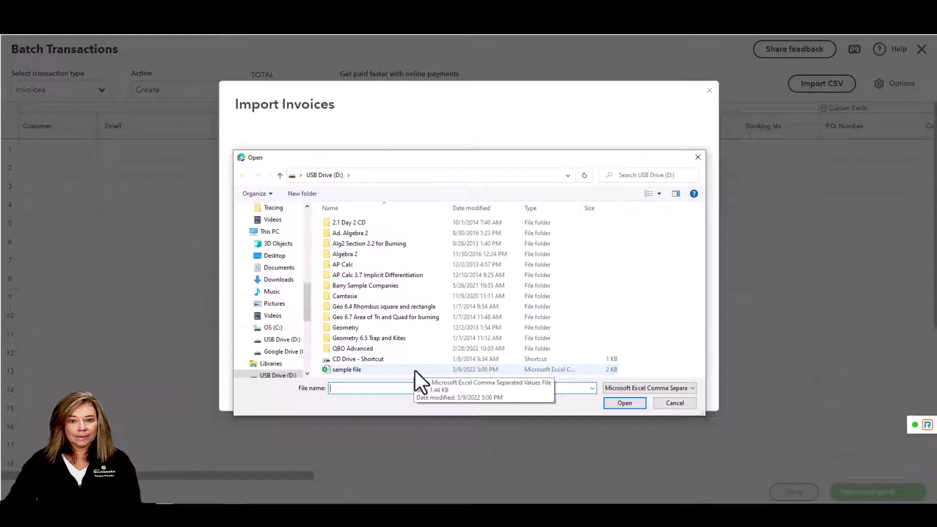
left_click(415, 371)
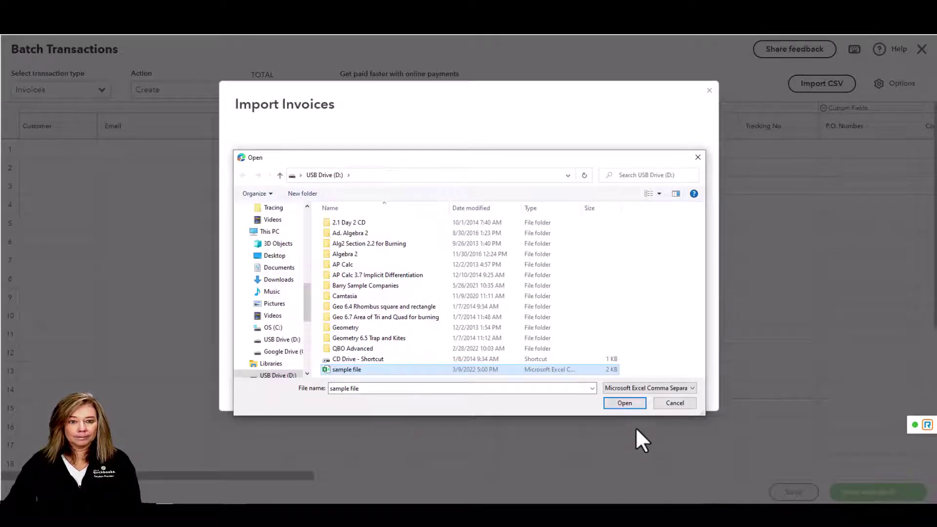
left_click(630, 403)
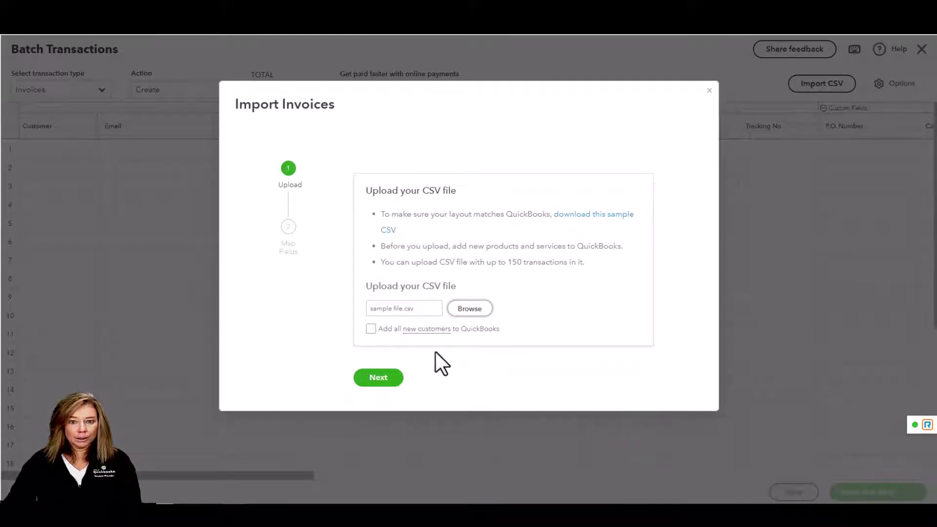
left_click(370, 329)
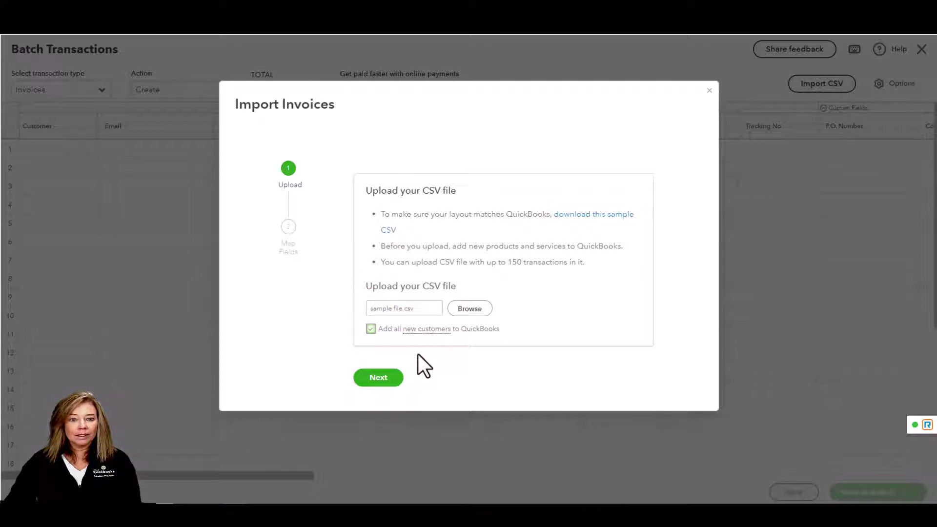
Map Customer to the *Customer column and set the invoice date format to M/D/YYYY
left_click(382, 377)
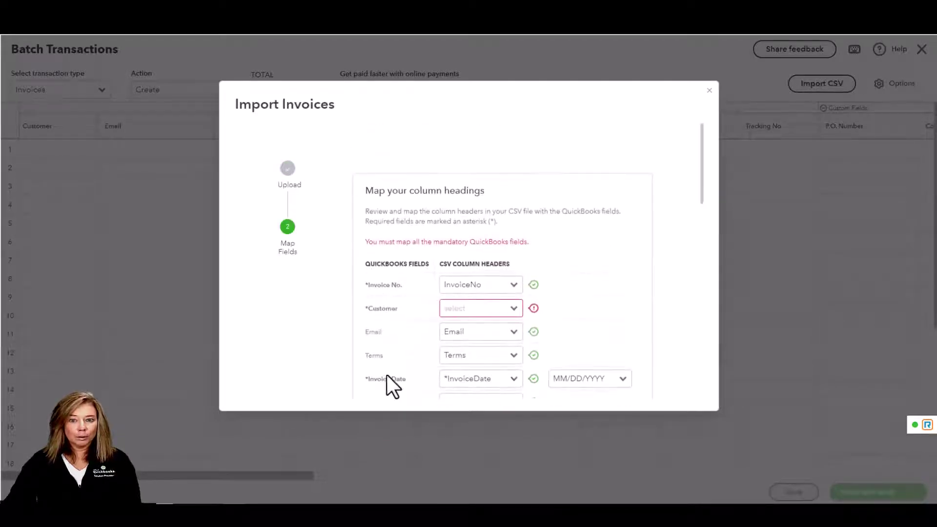
left_click(512, 308)
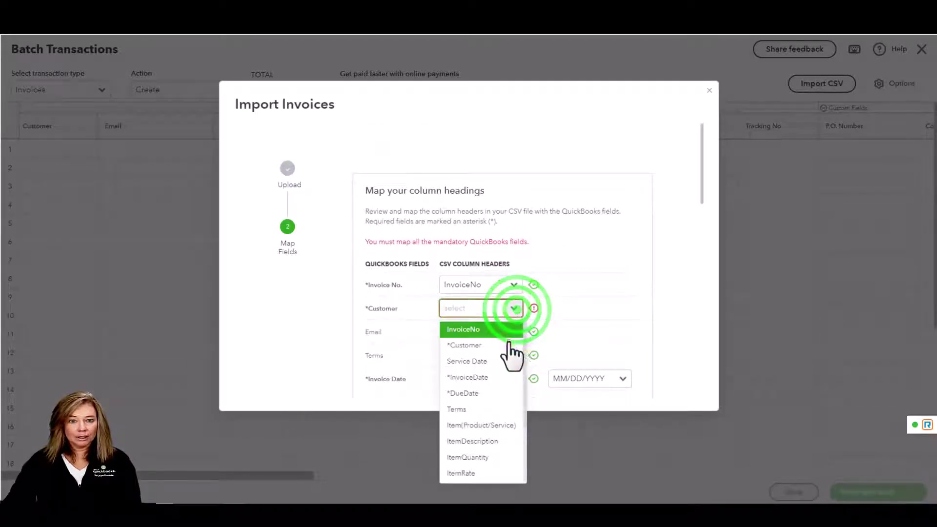
left_click(509, 344)
scroll(525, 355, "down", 2)
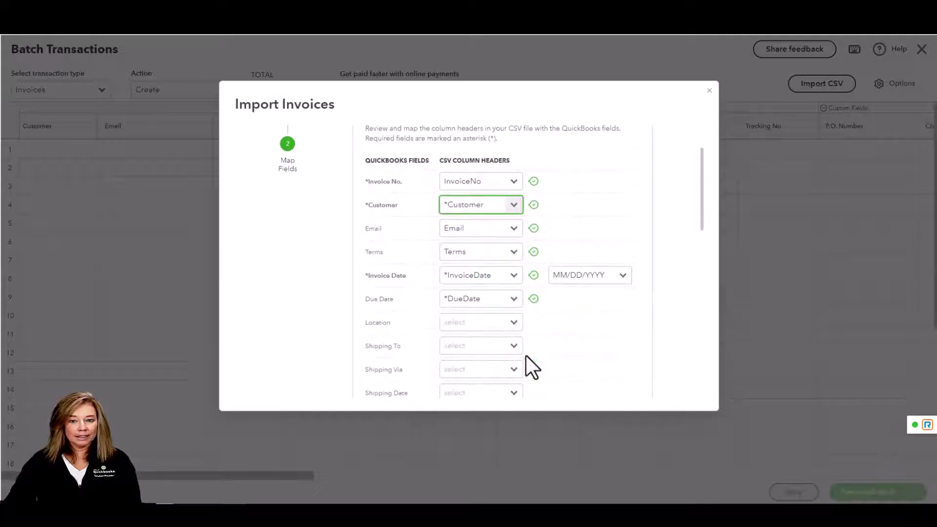
left_click(622, 274)
scroll(610, 424, "down", 1)
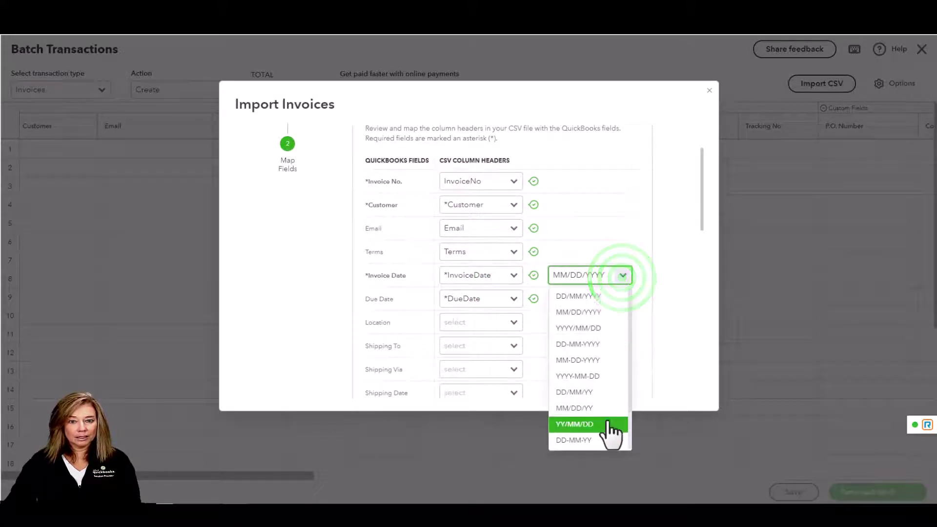
left_click(580, 440)
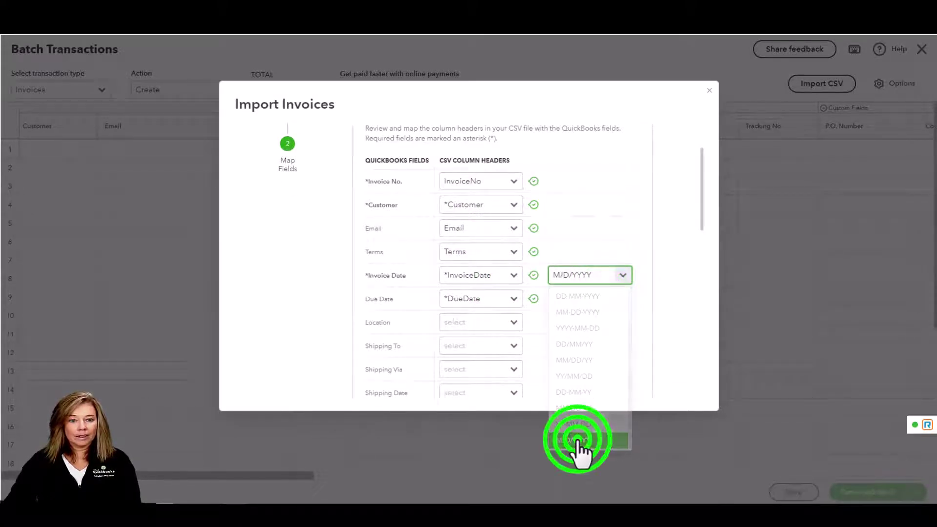
Load the four imported invoices, ten lines totaling $380.00, into the batch grid
scroll(501, 356, "down", 5)
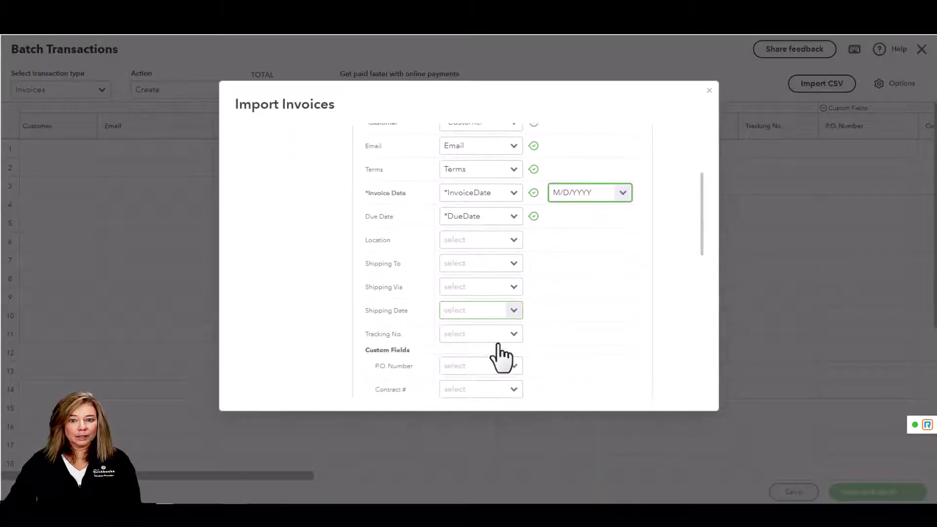
scroll(453, 390, "down", 8)
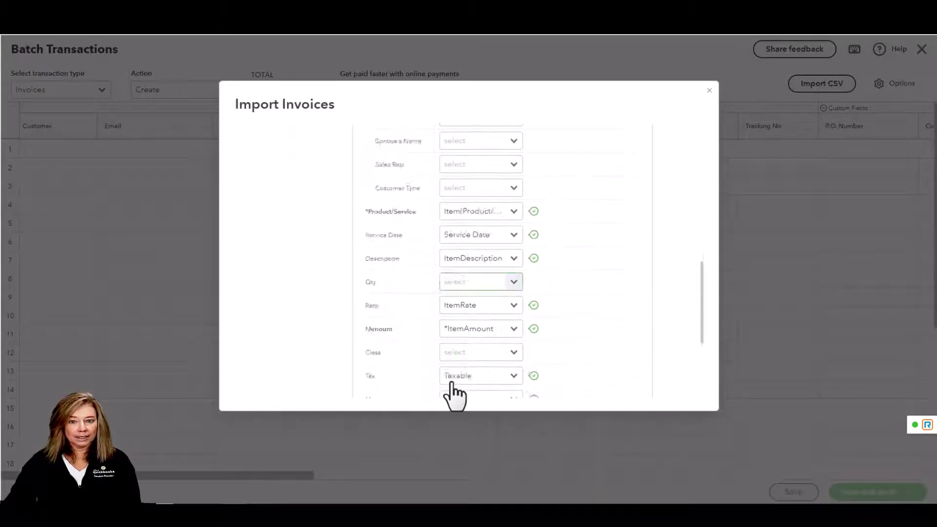
left_click(442, 381)
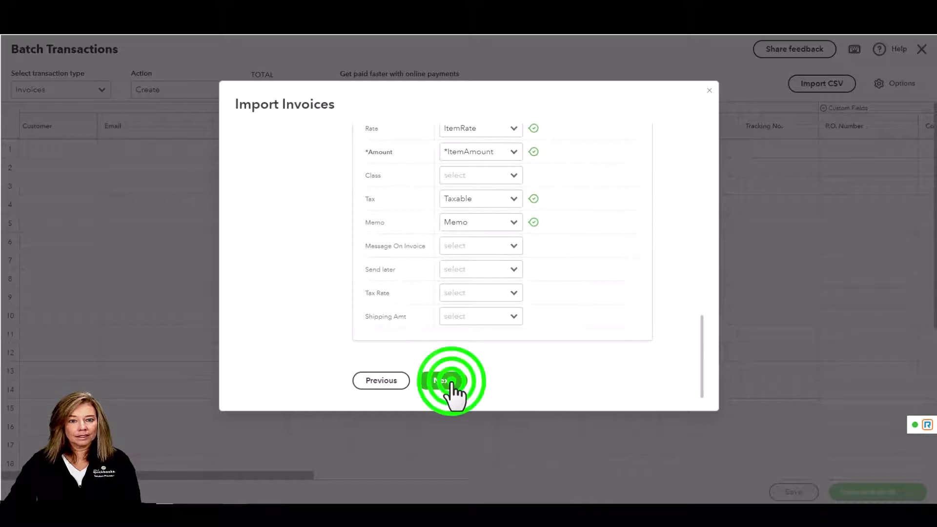
left_click_drag(307, 476, 838, 502)
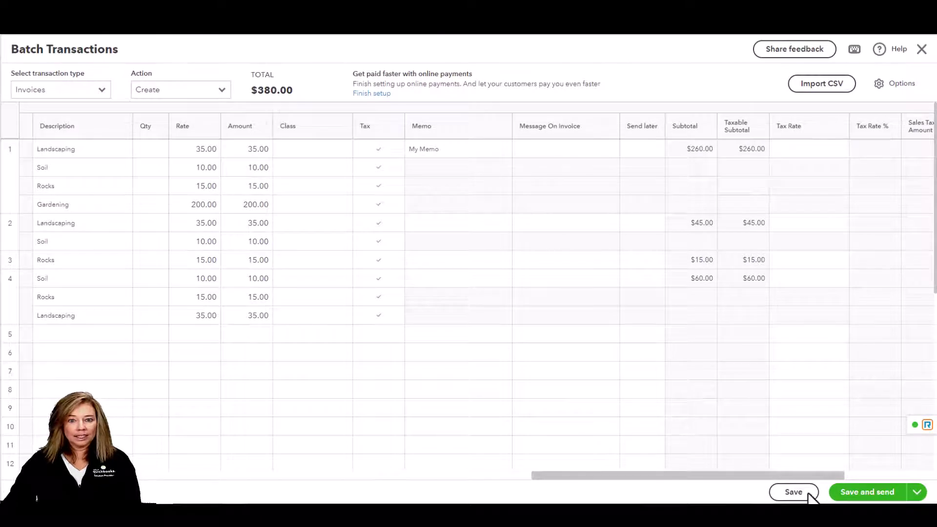
Save and send the four imported invoices, then view the 122-invoice Invoices list
left_click_drag(774, 475, 829, 476)
left_click(874, 488)
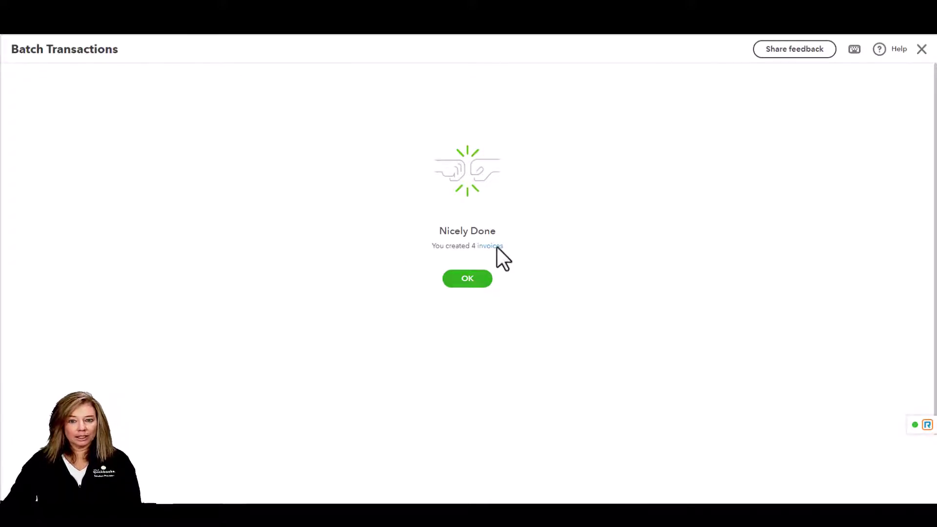
left_click(497, 246)
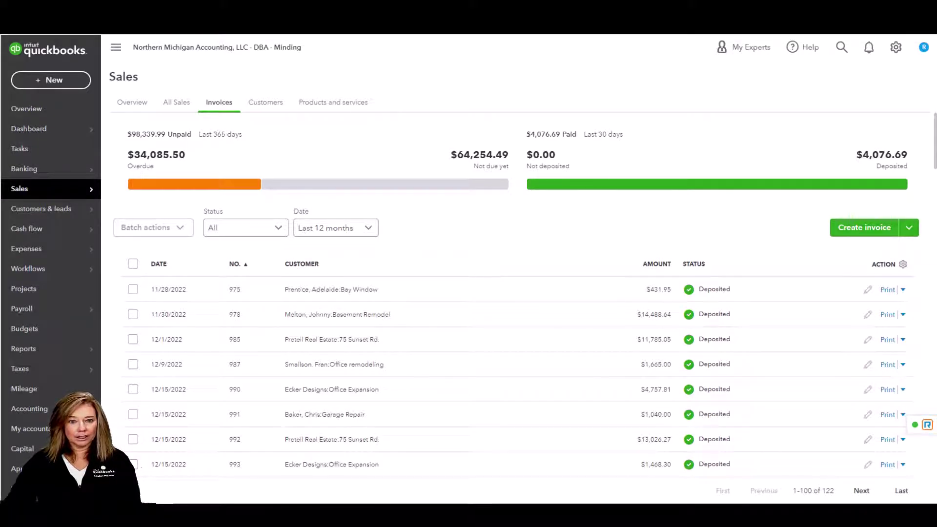
Start a new Create batch of invoices with the bird sanctuary as row 1's customer
left_click(79, 87)
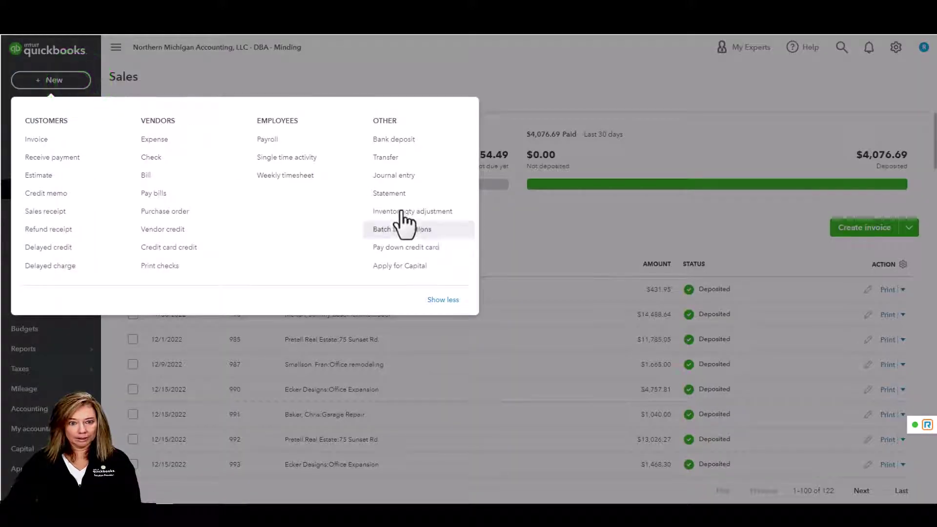
left_click(455, 236)
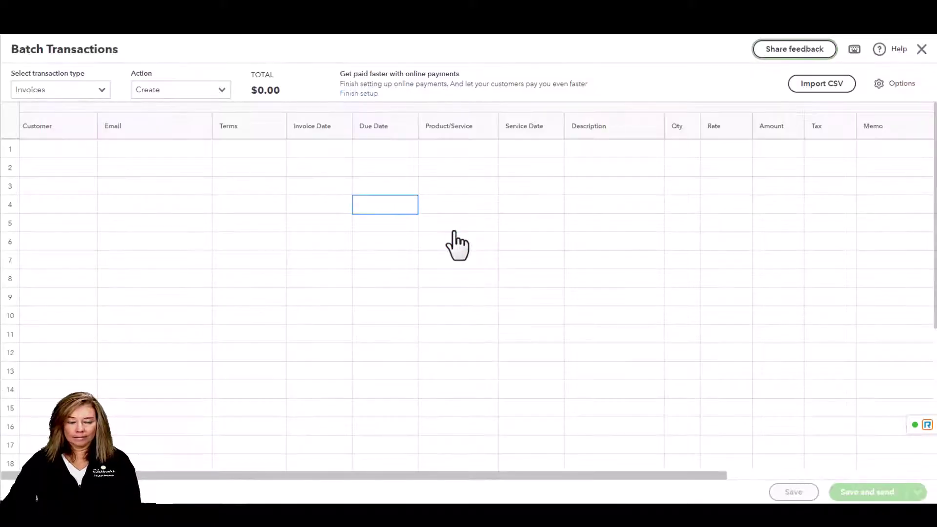
left_click(224, 91)
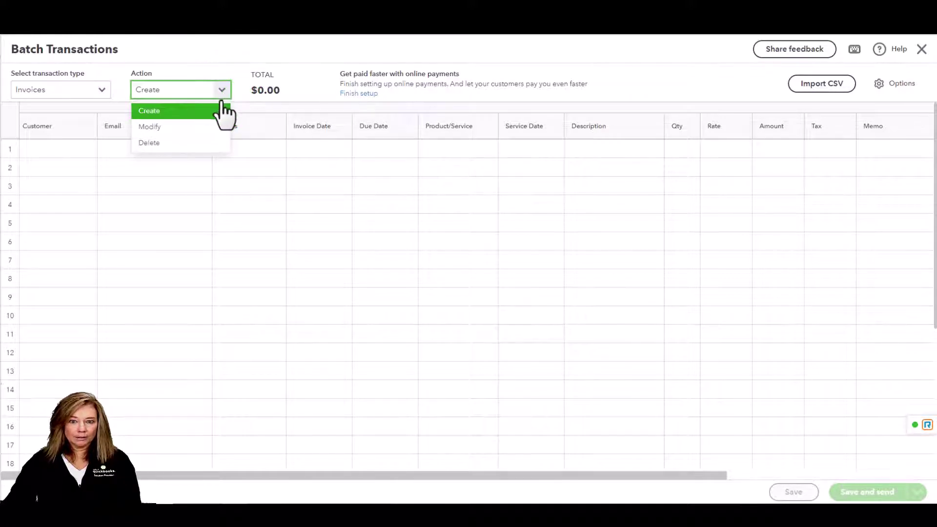
left_click(214, 110)
left_click(42, 153)
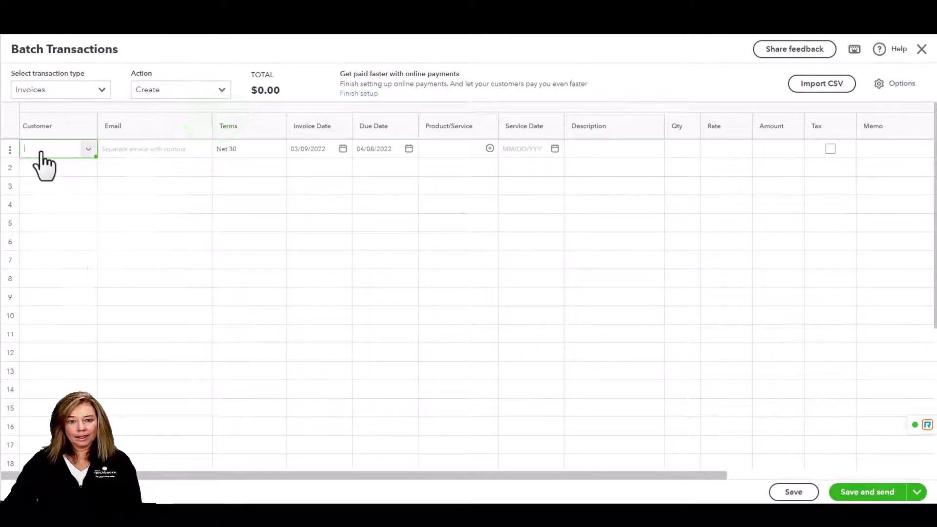
type("amy")
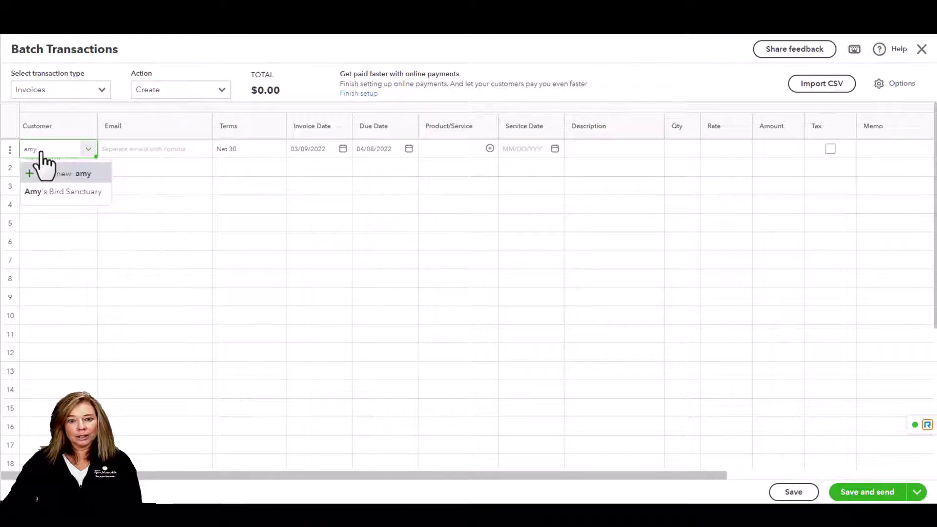
left_click(53, 193)
left_click(54, 192)
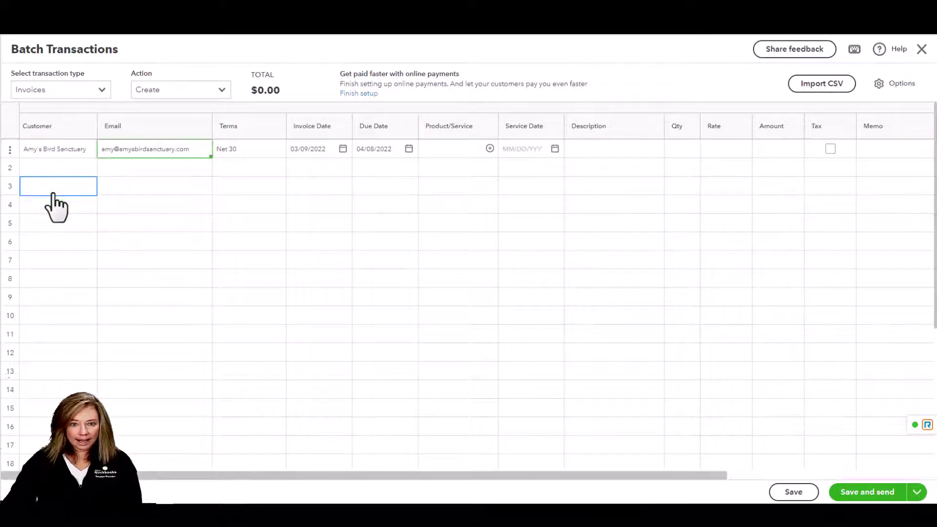
key("Tab")
key("Tab")
key("Tab")
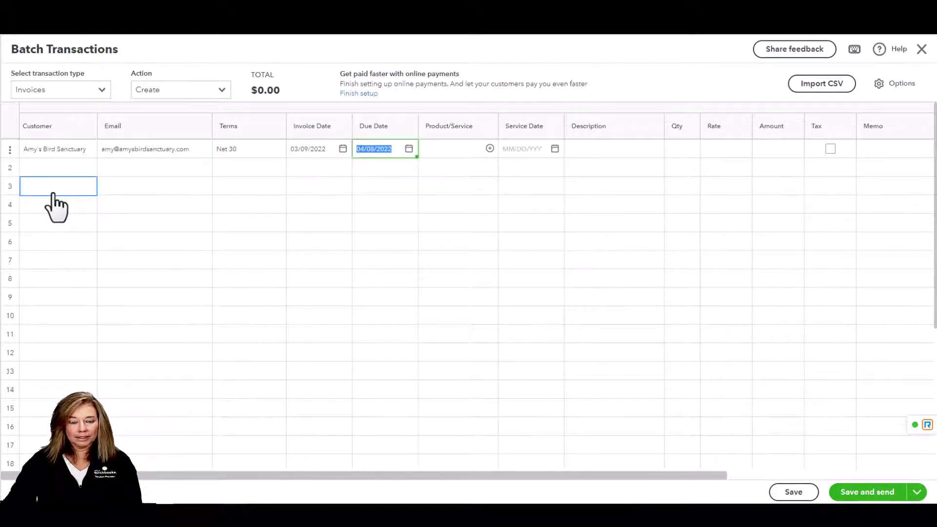
key("Tab")
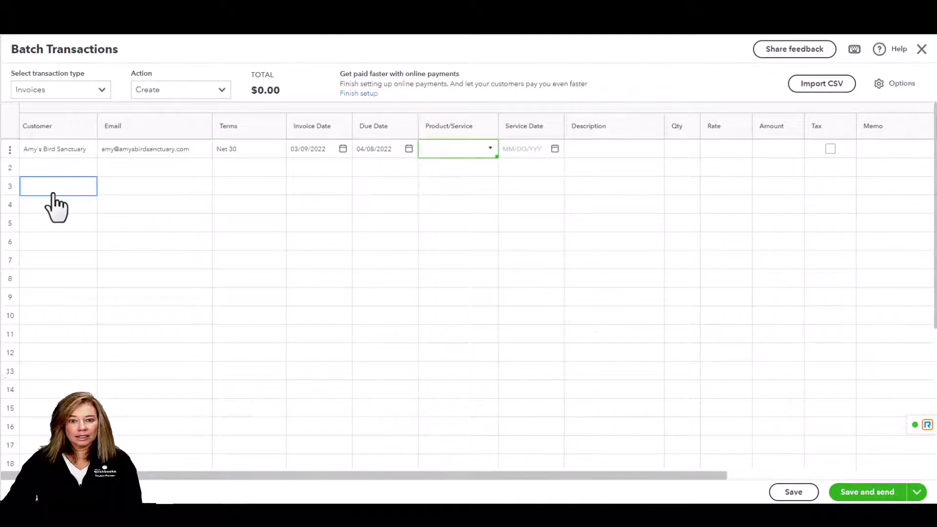
Add a Landscaping:Gardening line with quantity 4 at rate 85
type("lan")
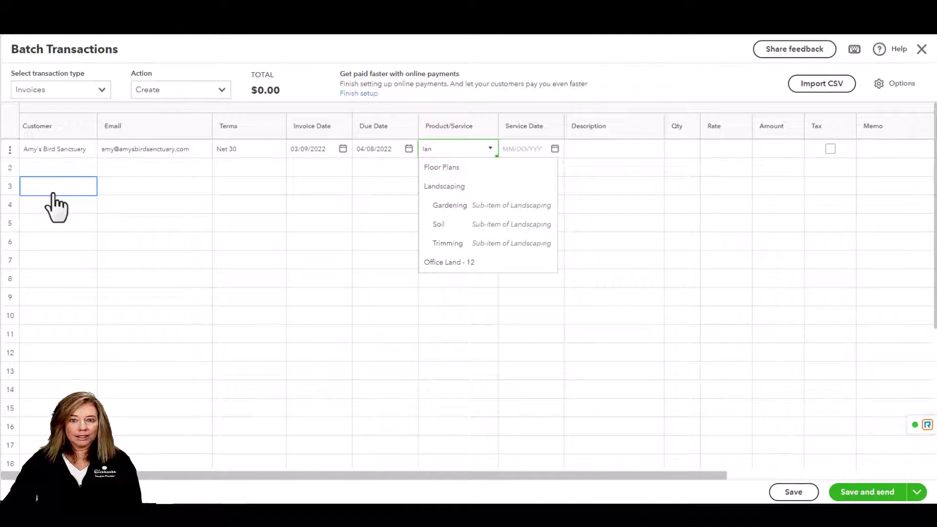
left_click(487, 205)
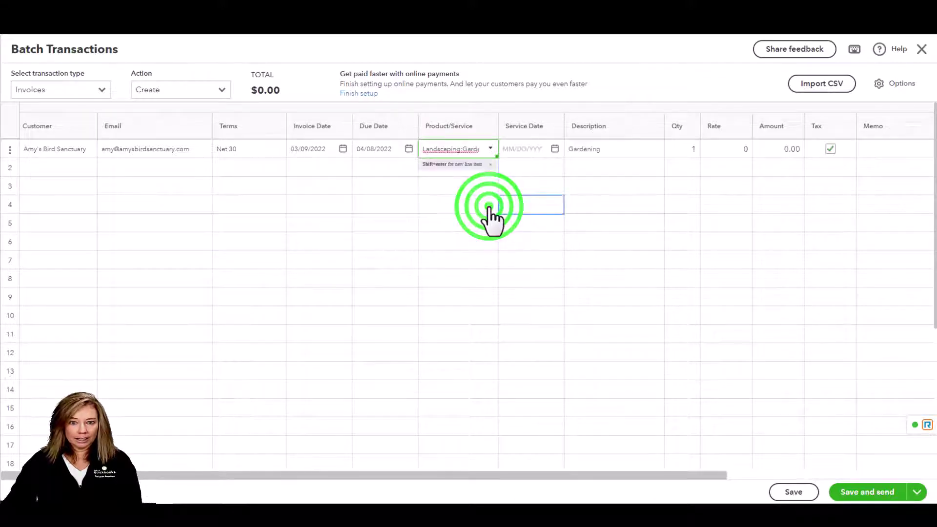
left_click(694, 151)
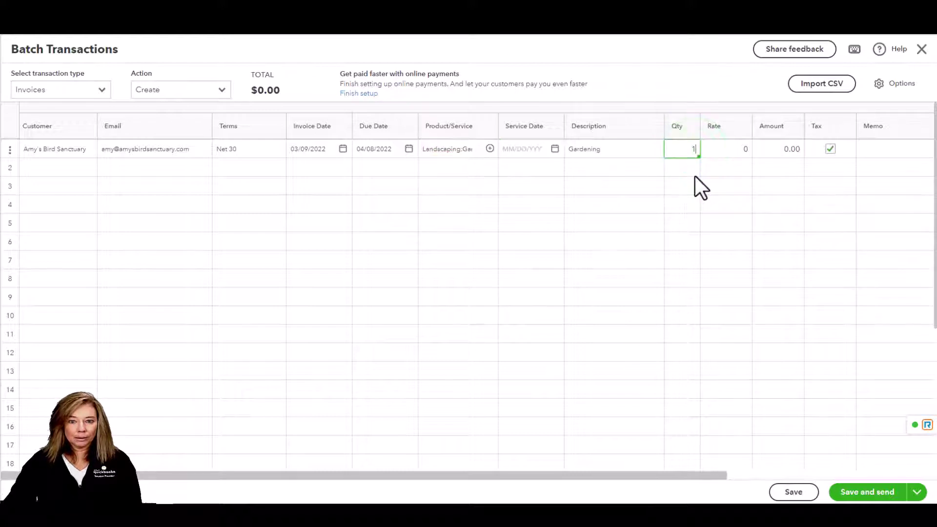
key("BackSpace")
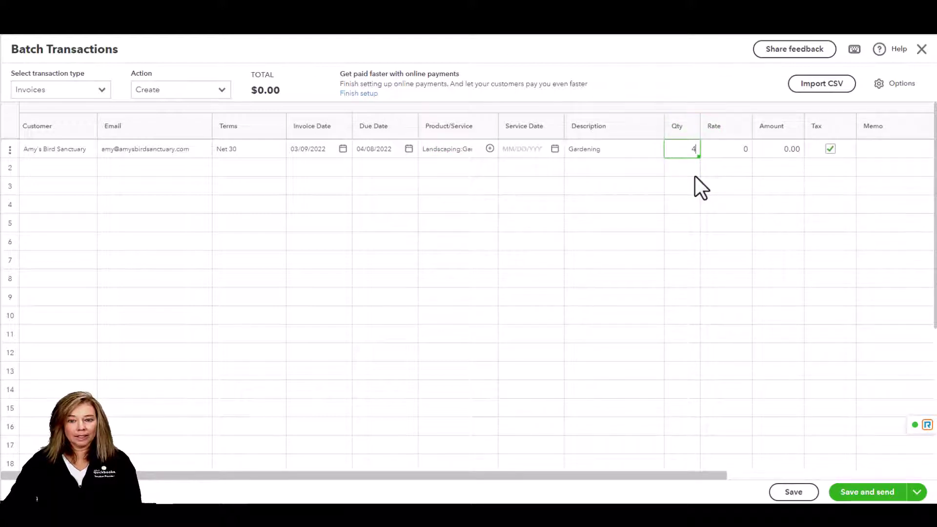
key("Tab")
type("85")
key("Tab")
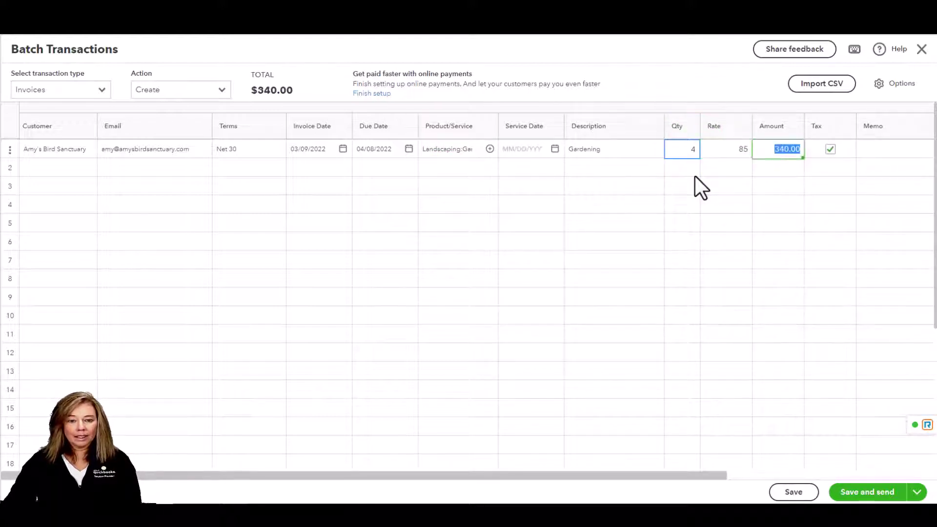
key("Tab")
key("Tab")
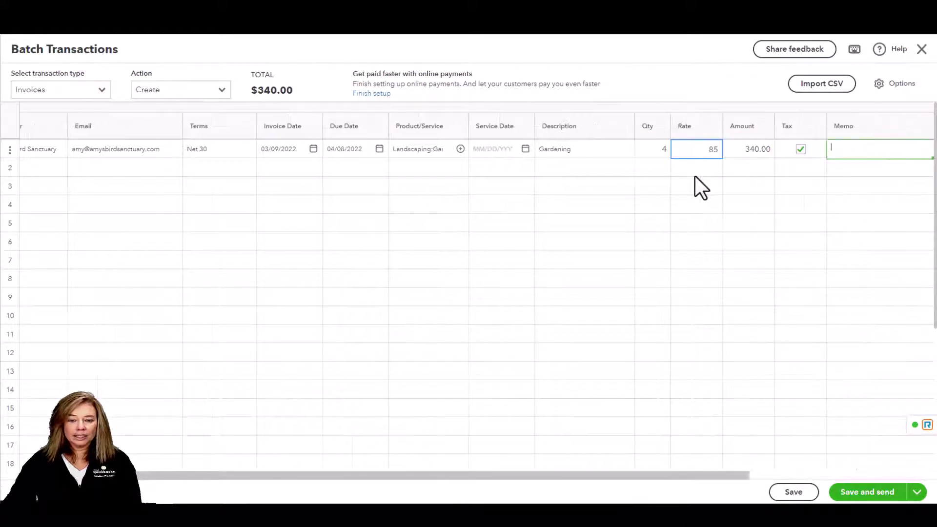
key("Tab")
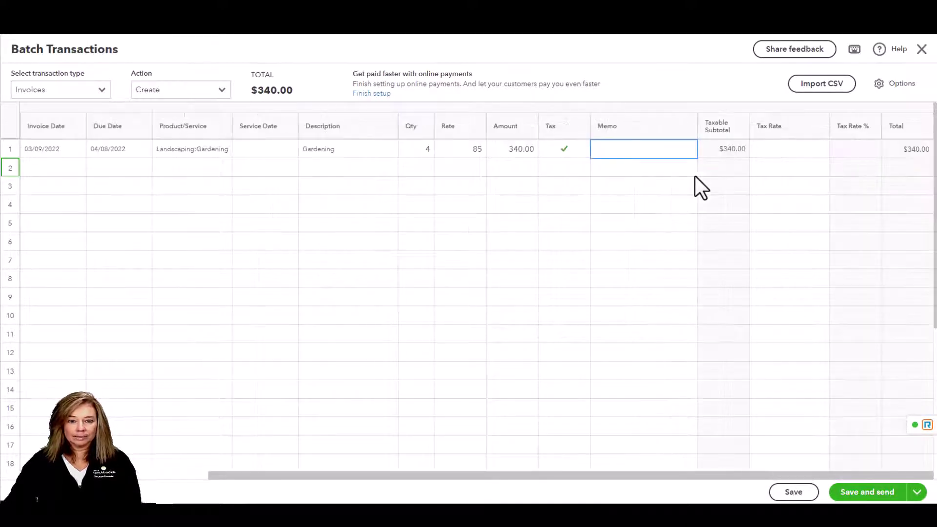
key("Tab")
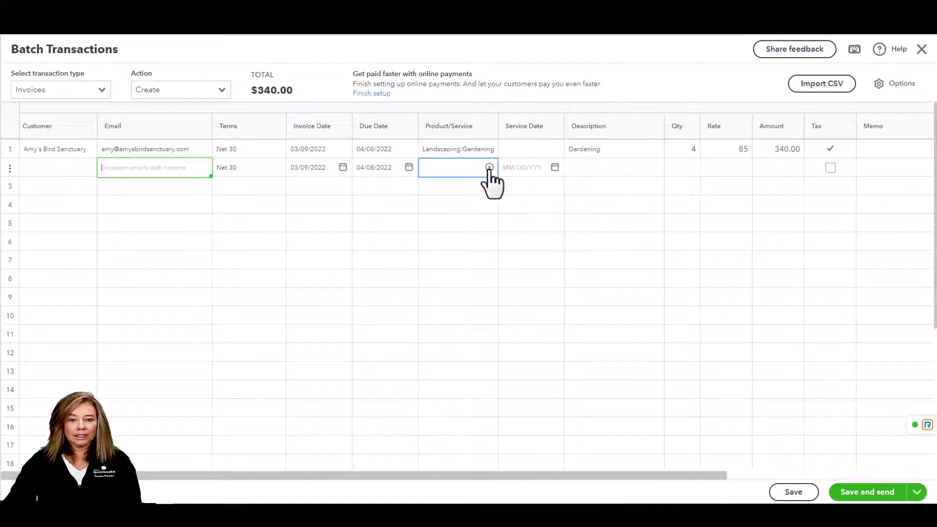
Add a Landscaping:Soil line at rate 5, bringing the invoice to $345.00
left_click(444, 168)
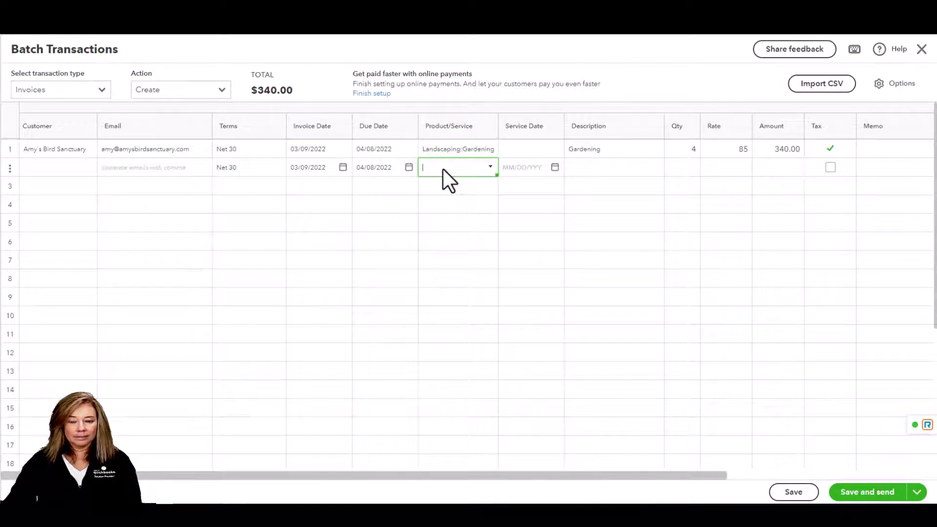
type("Land")
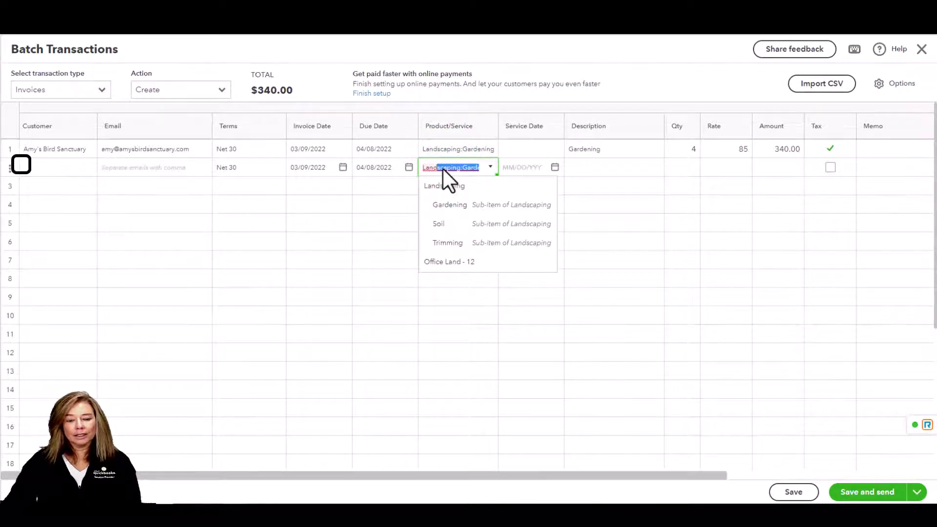
left_click(448, 225)
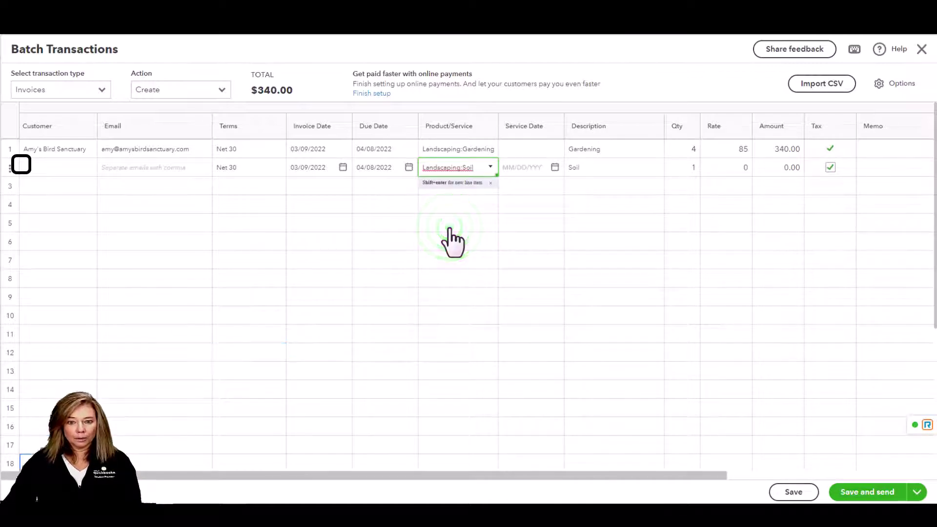
left_click(457, 470)
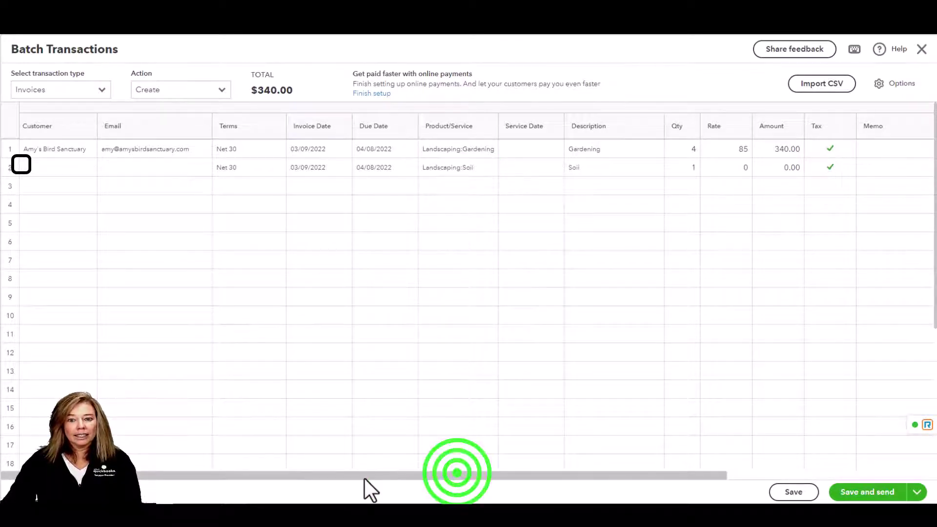
left_click(747, 168)
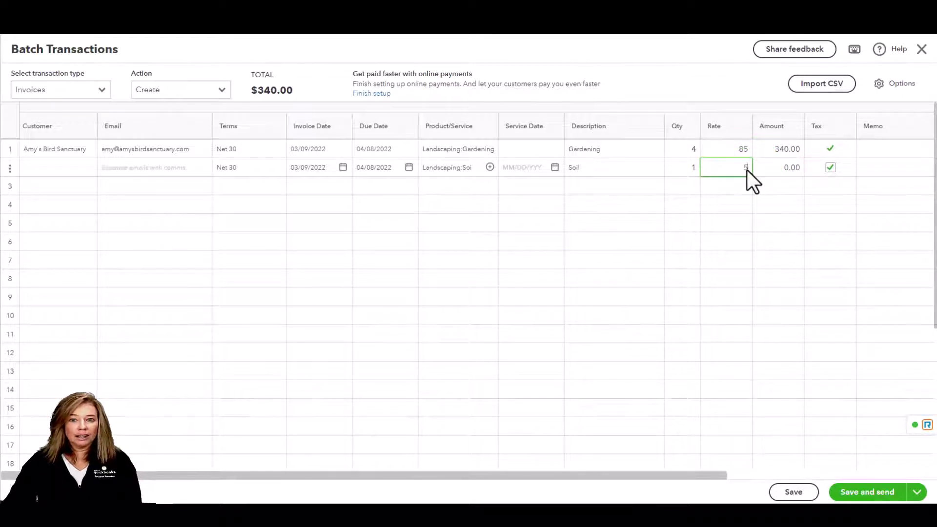
key("Tab")
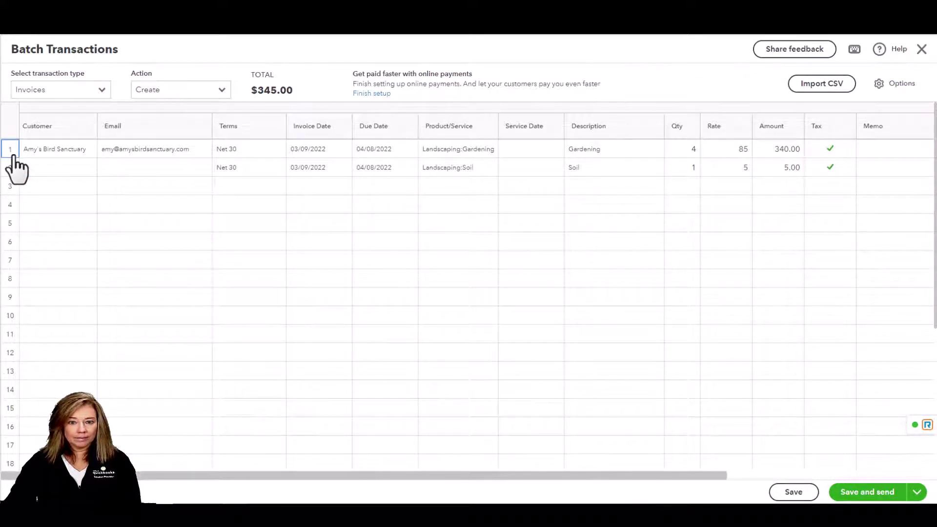
left_click(11, 155)
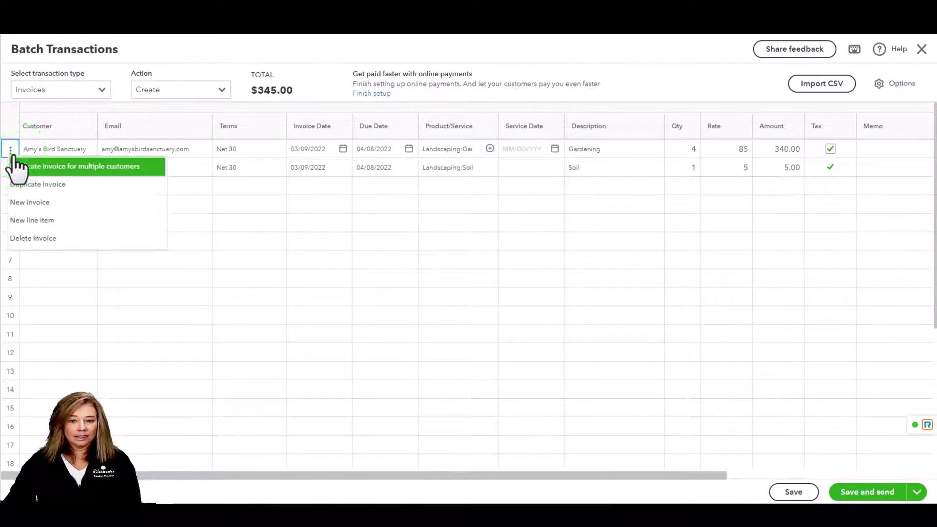
Duplicate the invoice for two more customers' Remodel jobs, including the music shop's
left_click(147, 169)
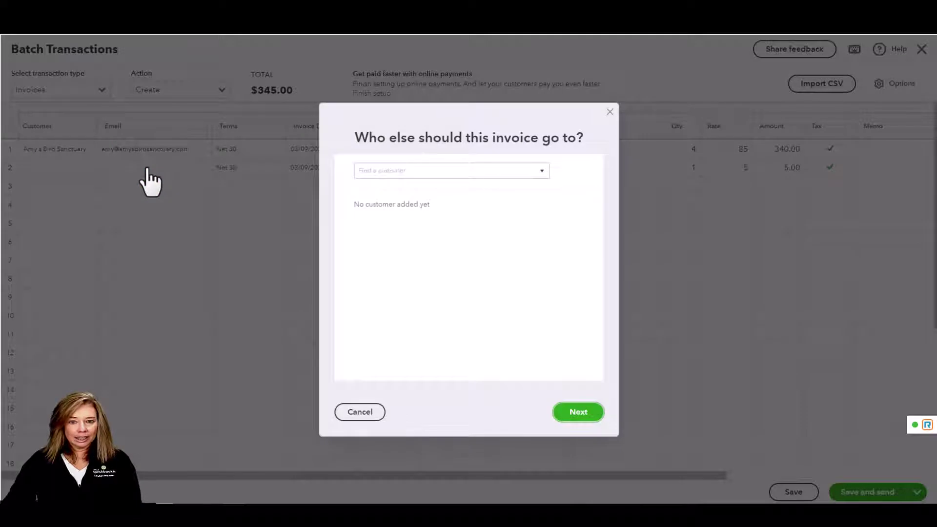
left_click(540, 171)
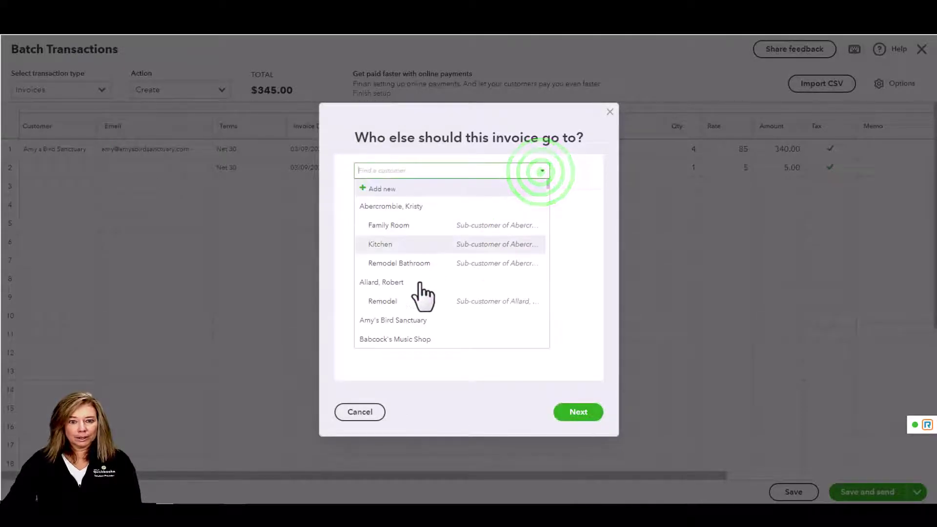
left_click(399, 301)
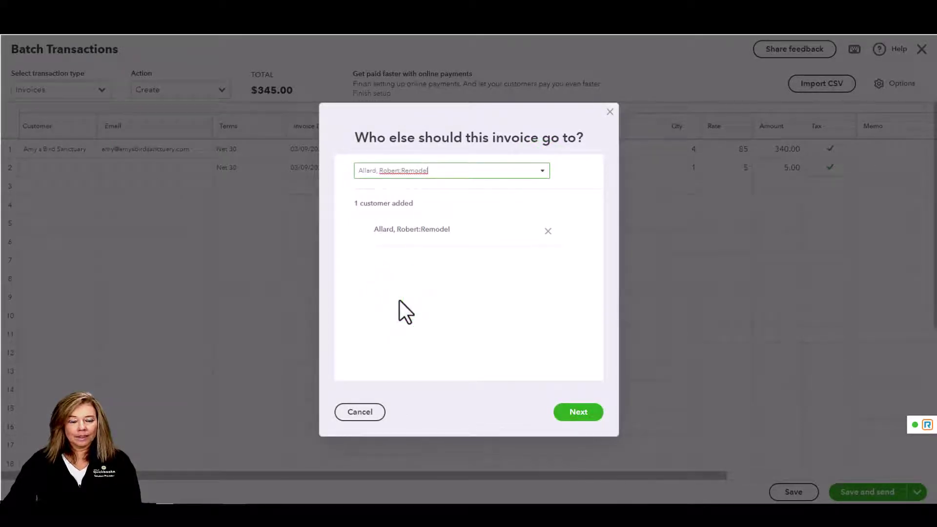
left_click(542, 170)
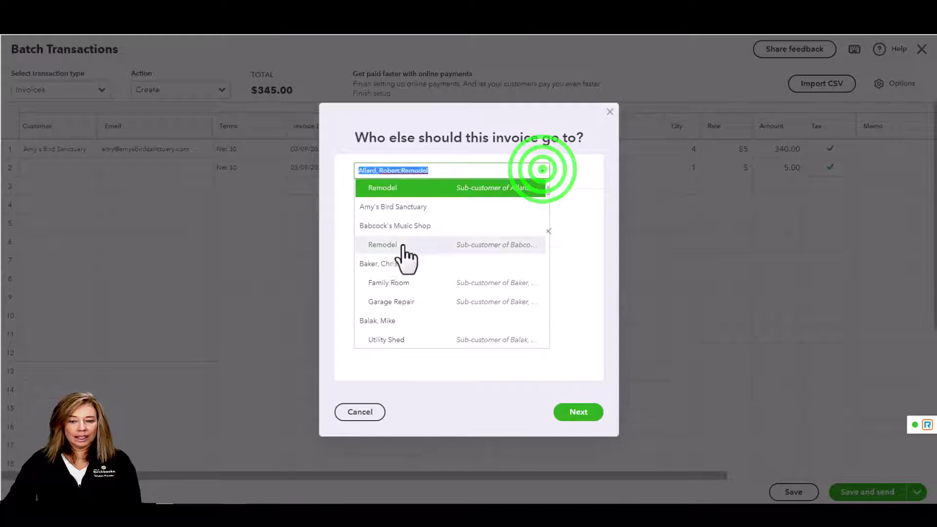
left_click(403, 246)
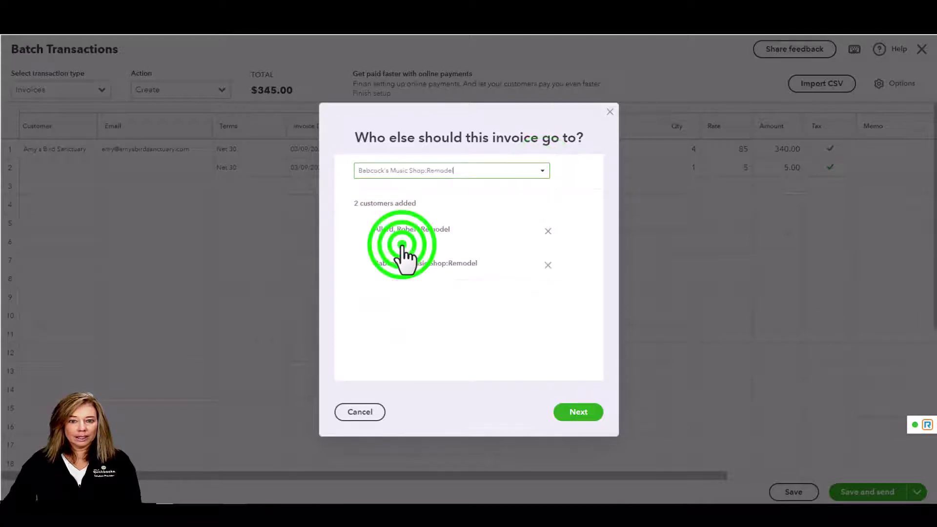
left_click(579, 412)
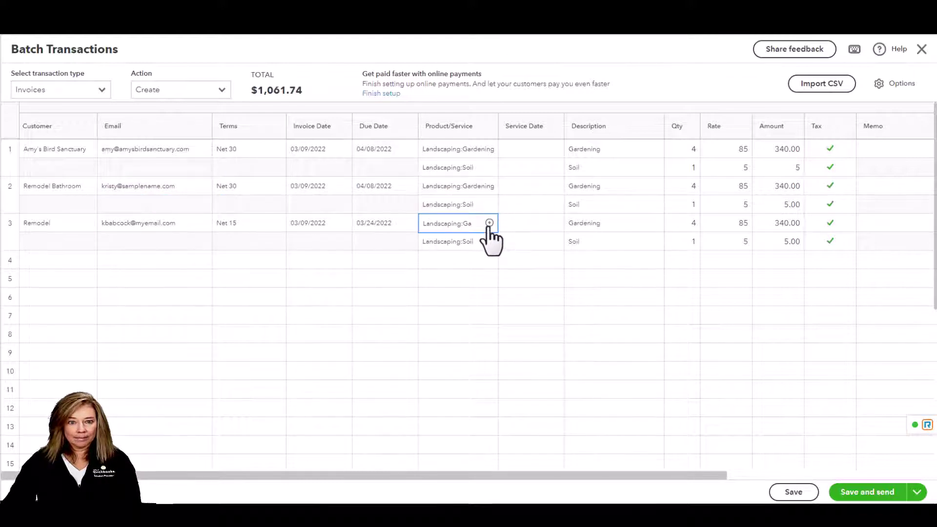
Change the second invoice's Gardening quantity to 5 and save the batch of 3 invoices
left_click(692, 191)
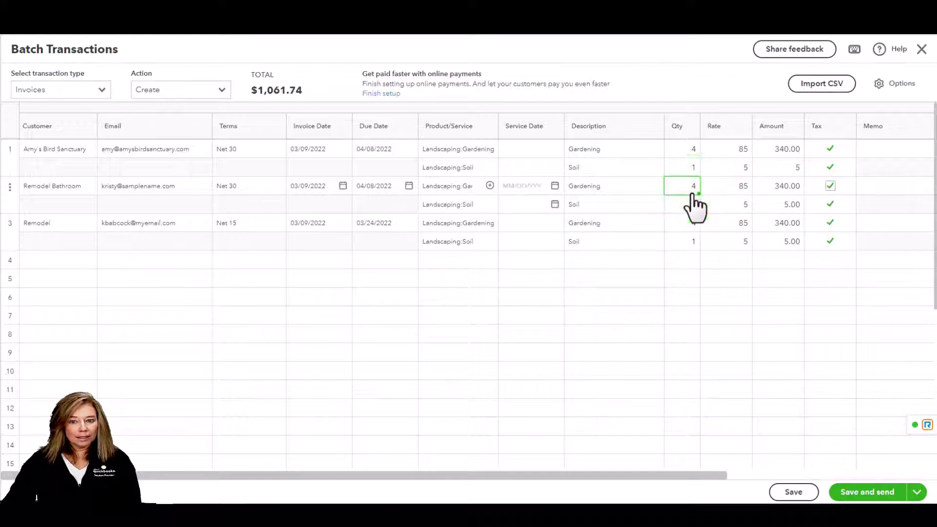
key("Delete")
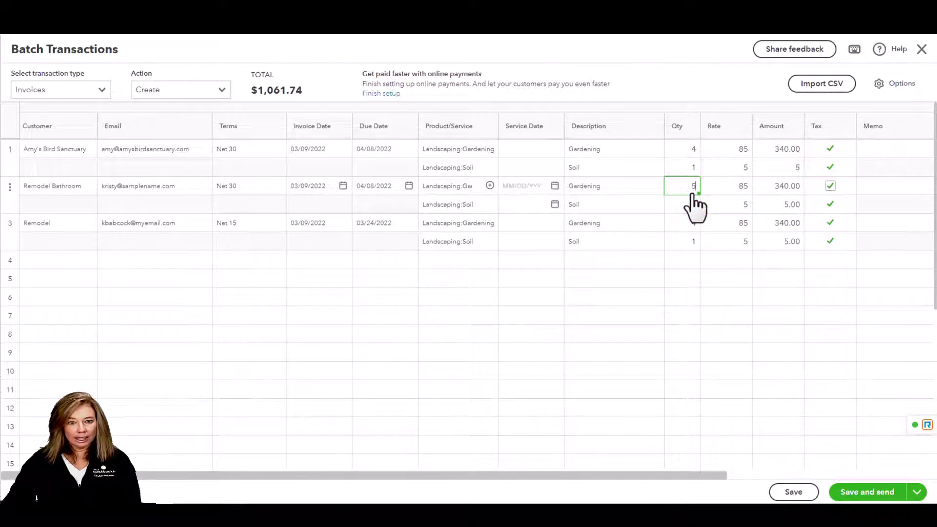
key("Tab")
left_click(692, 226)
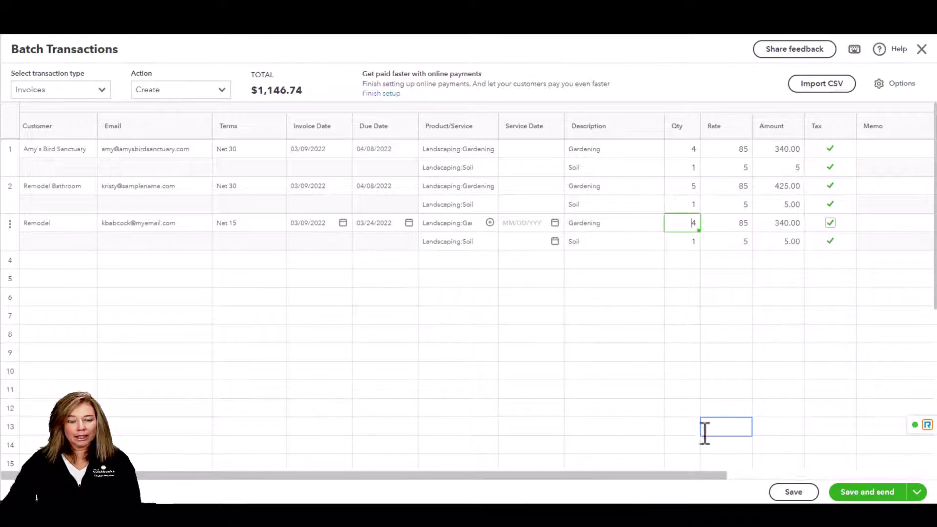
left_click(805, 493)
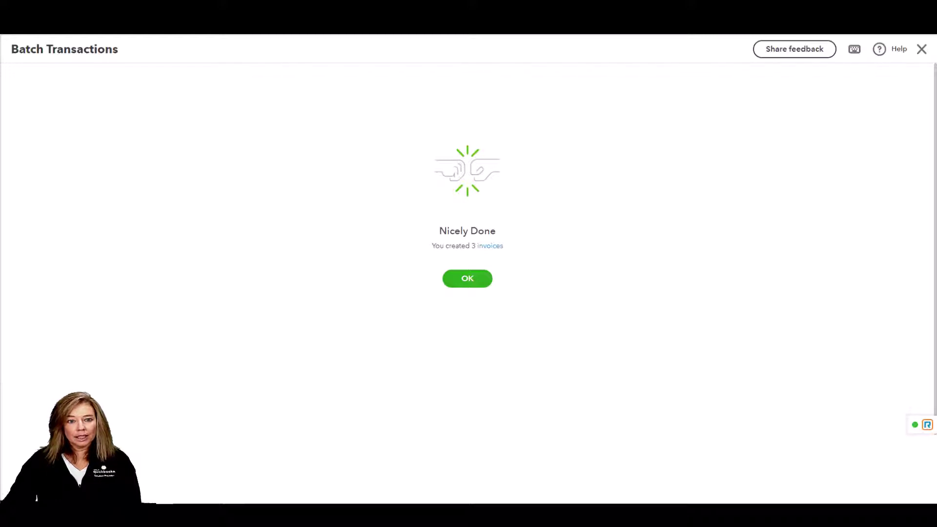
Start a new batch and switch the action to Modify to load the existing invoices
left_click(481, 284)
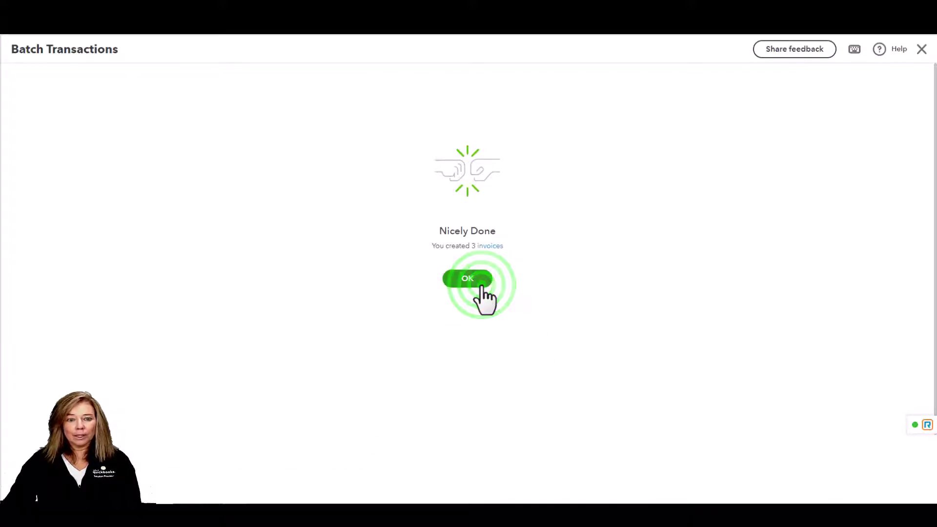
left_click(56, 79)
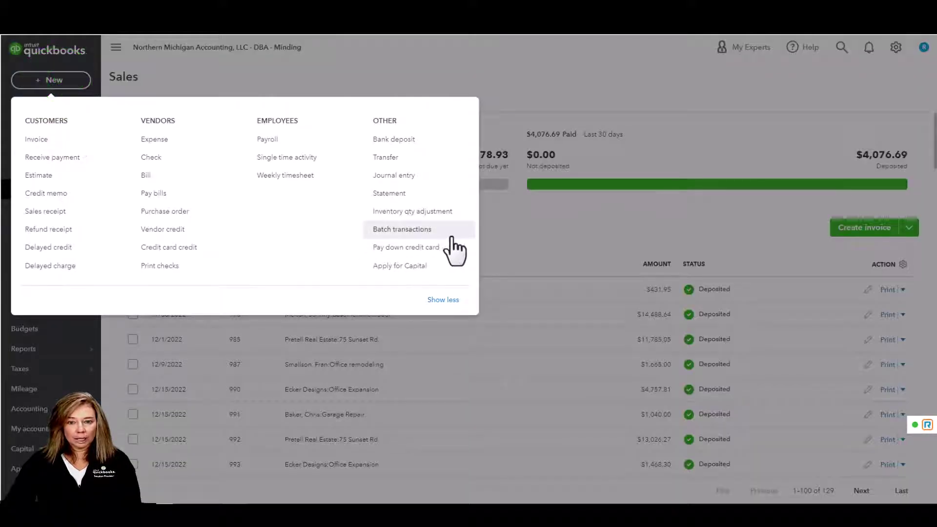
left_click(451, 232)
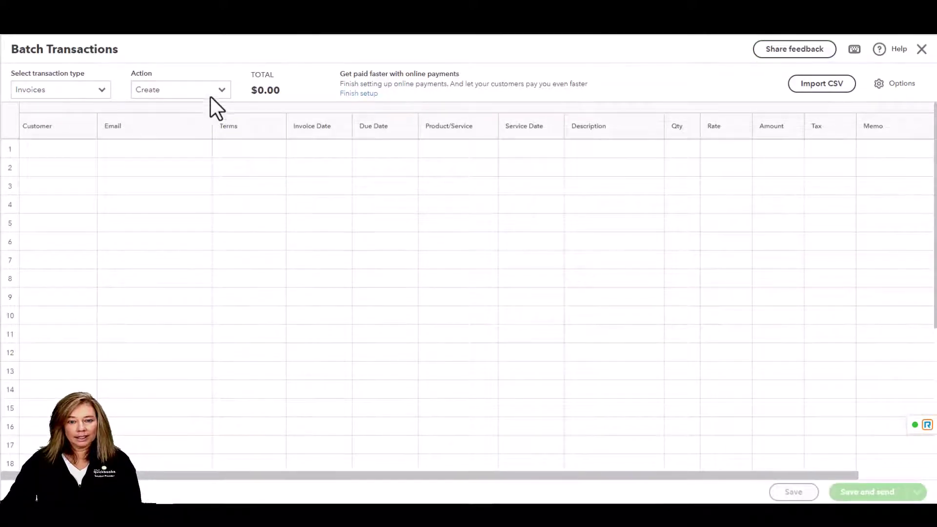
left_click(222, 91)
left_click(194, 128)
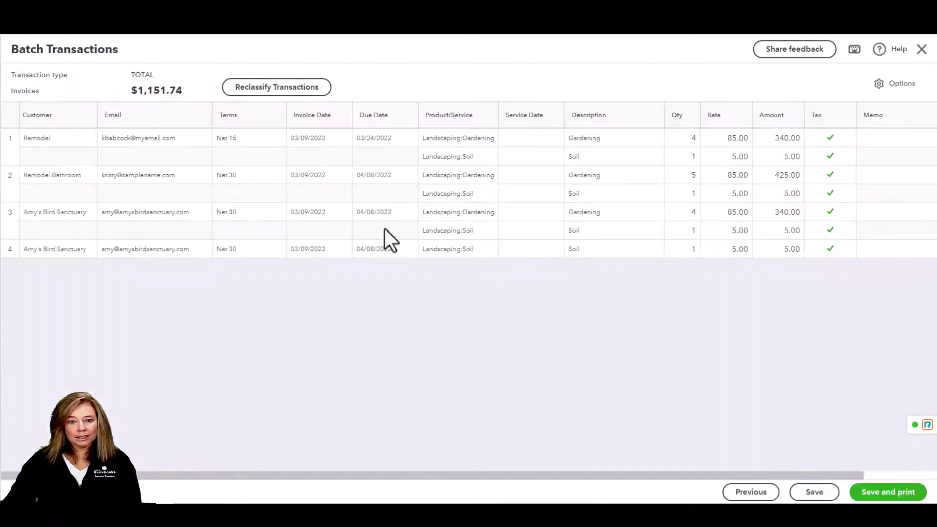
Scroll to the Memo and Total columns and review the column options panel
left_click(930, 476)
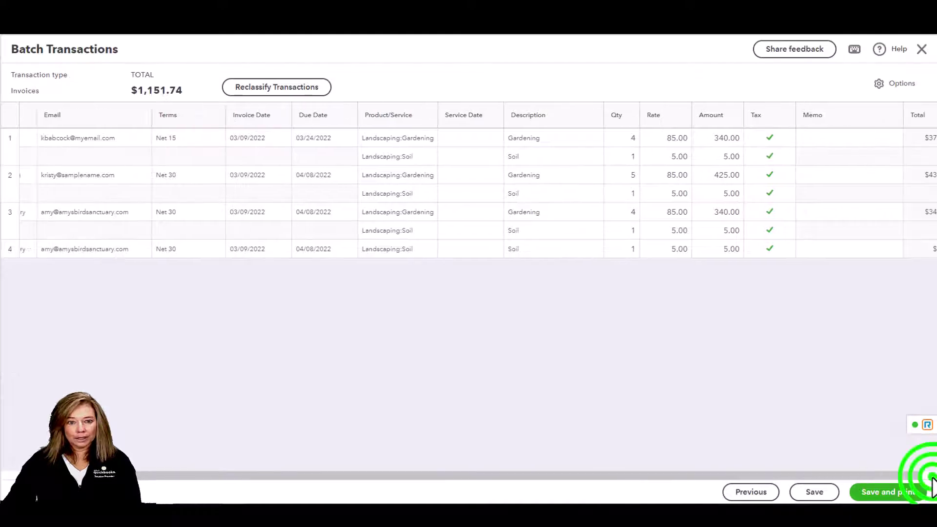
left_click(895, 84)
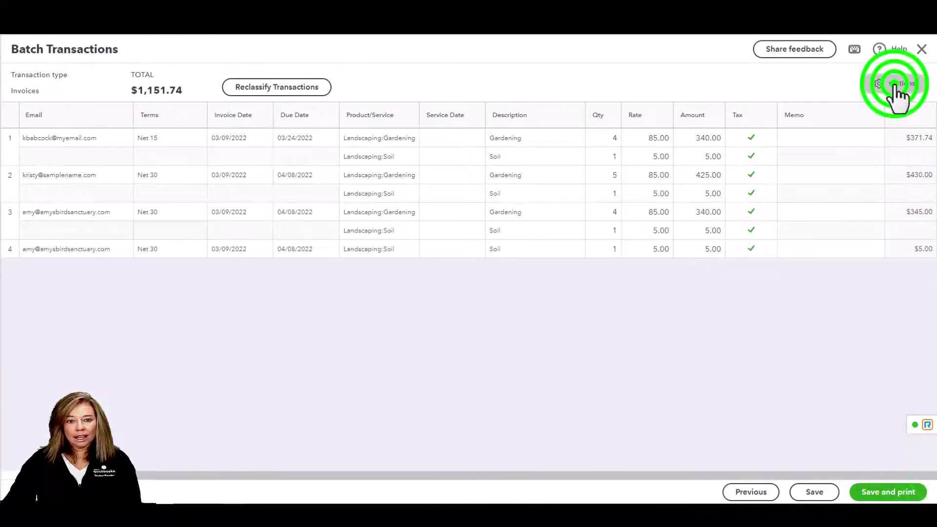
scroll(900, 96, "down", 8)
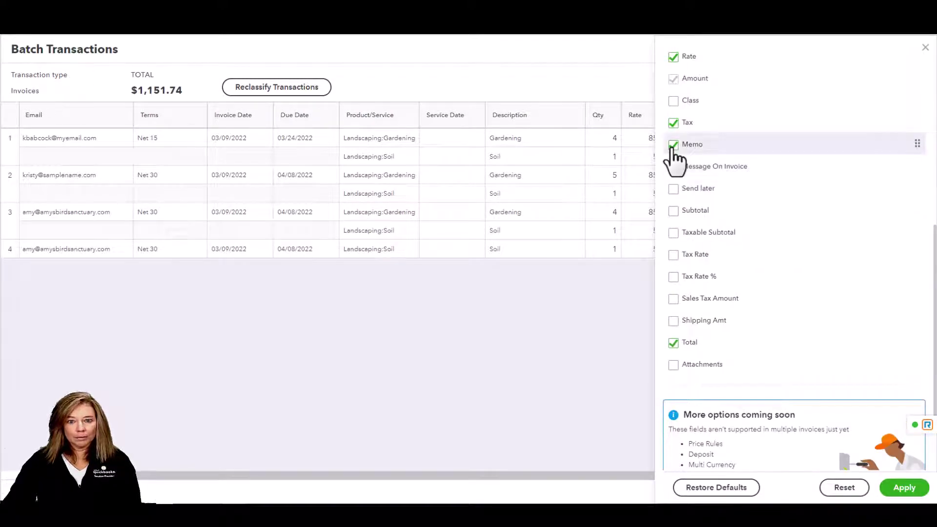
left_click(926, 48)
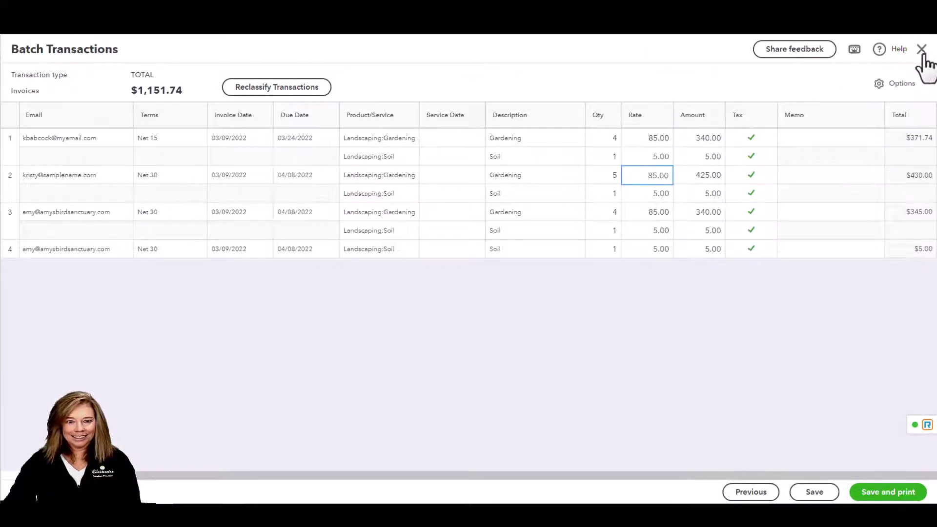
Enter the memo 'Test' on rows 1–4 and save the batch edit
left_click(844, 137)
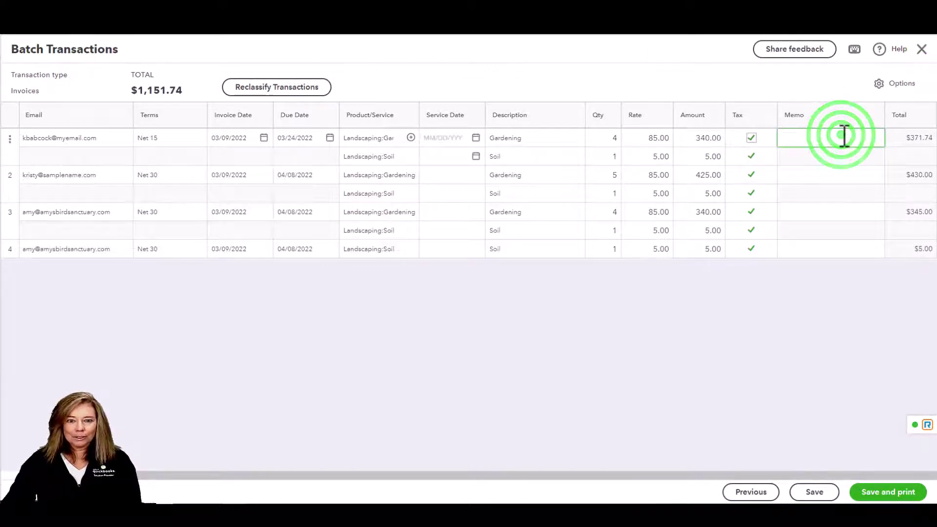
type("Test")
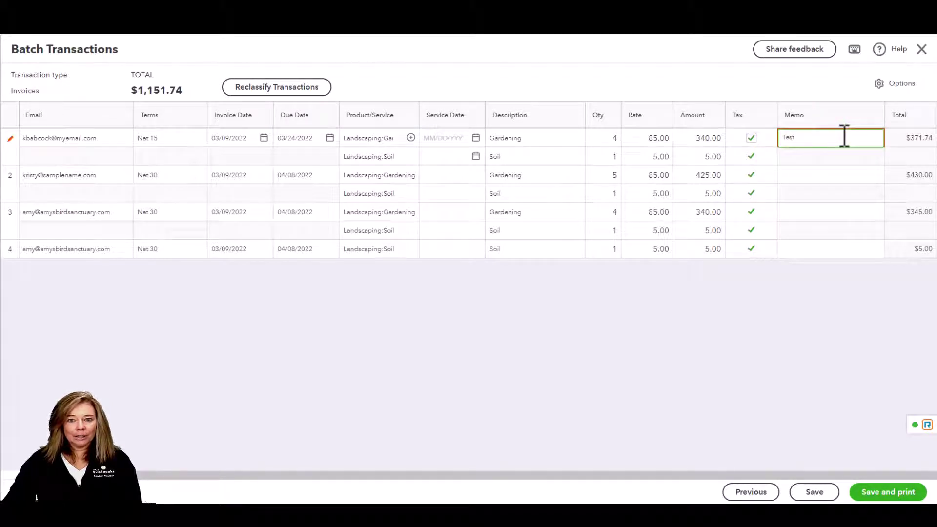
left_click(824, 178)
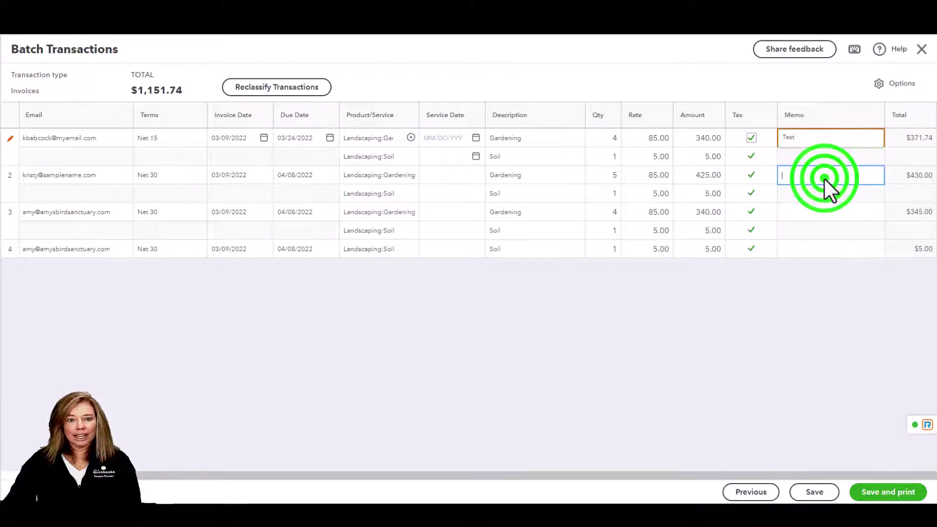
type("Test")
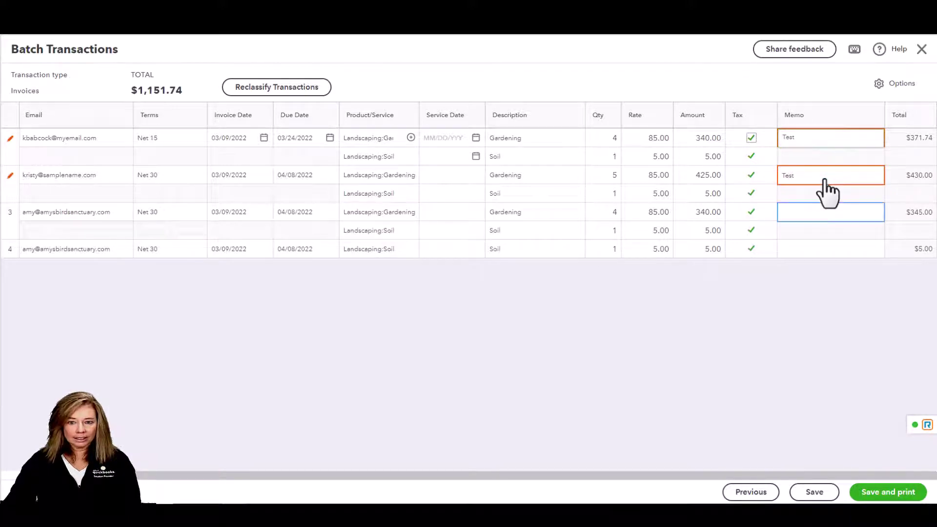
left_click(809, 219)
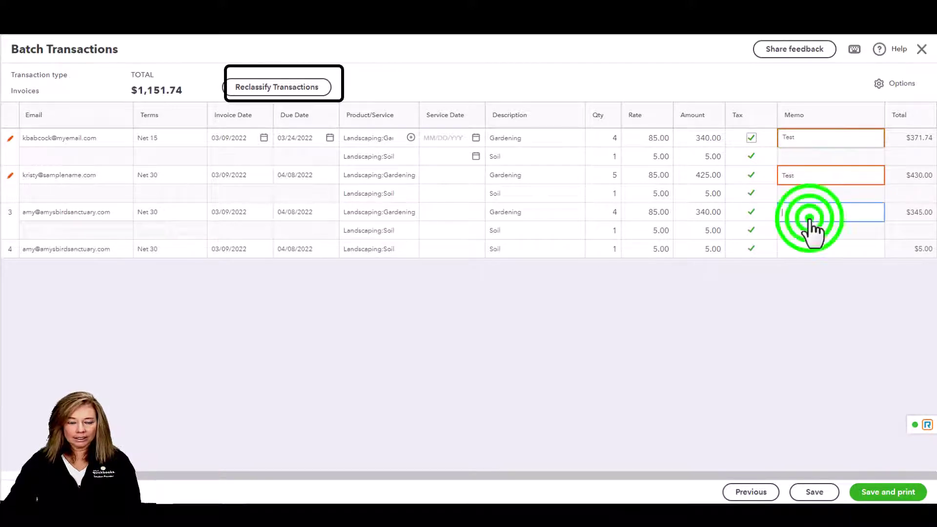
type("Test")
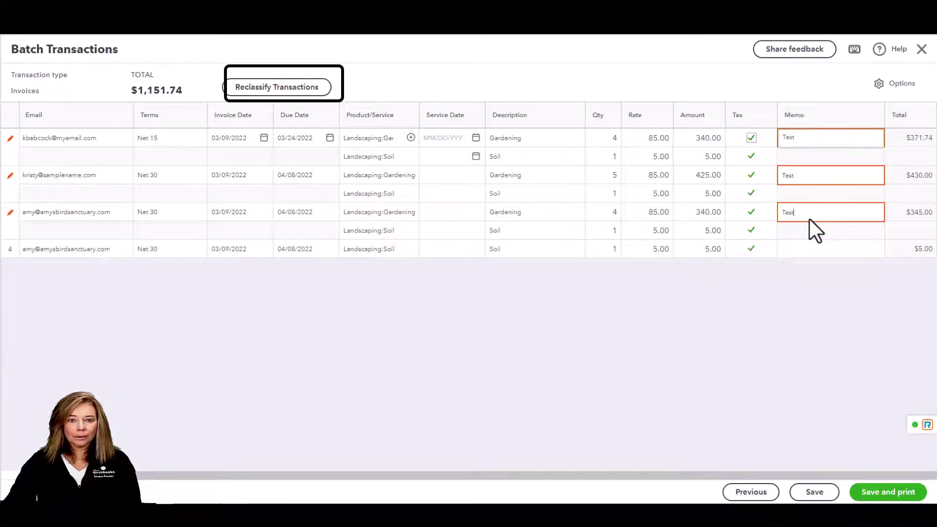
left_click(813, 250)
type("T")
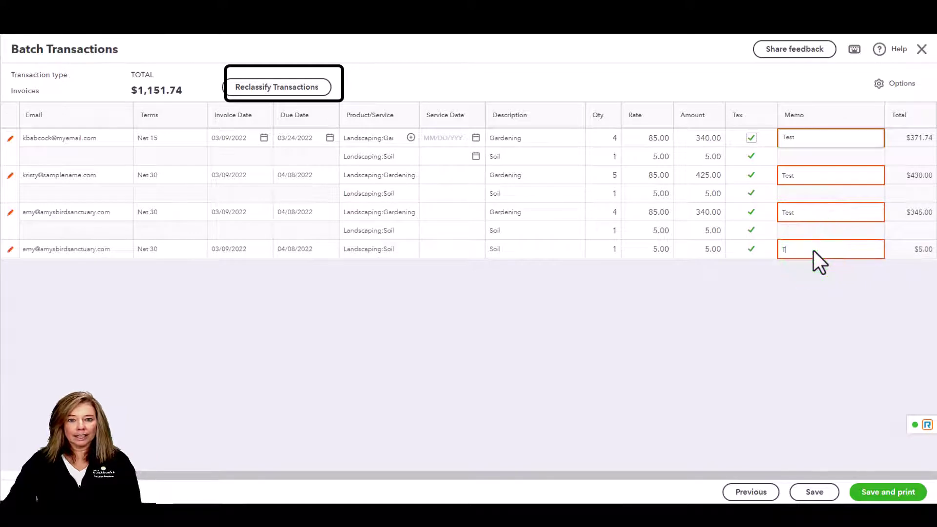
type("est")
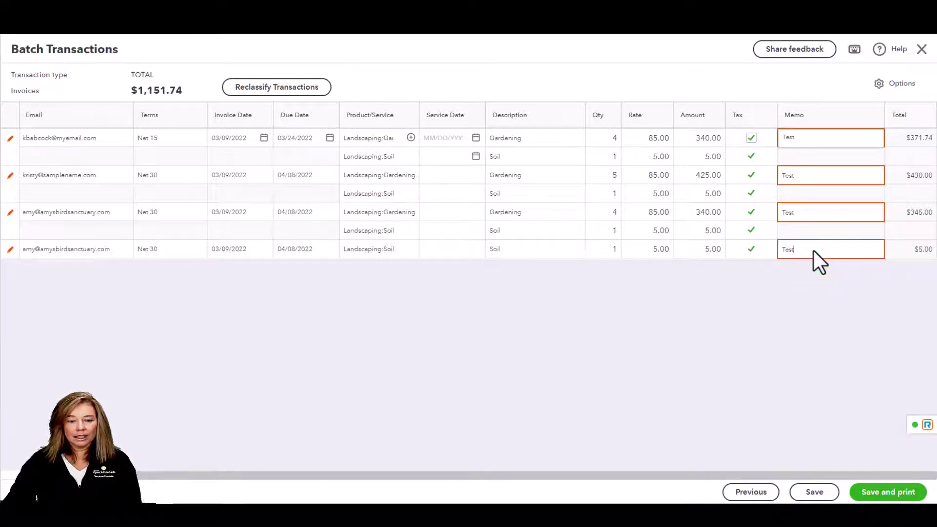
left_click(813, 320)
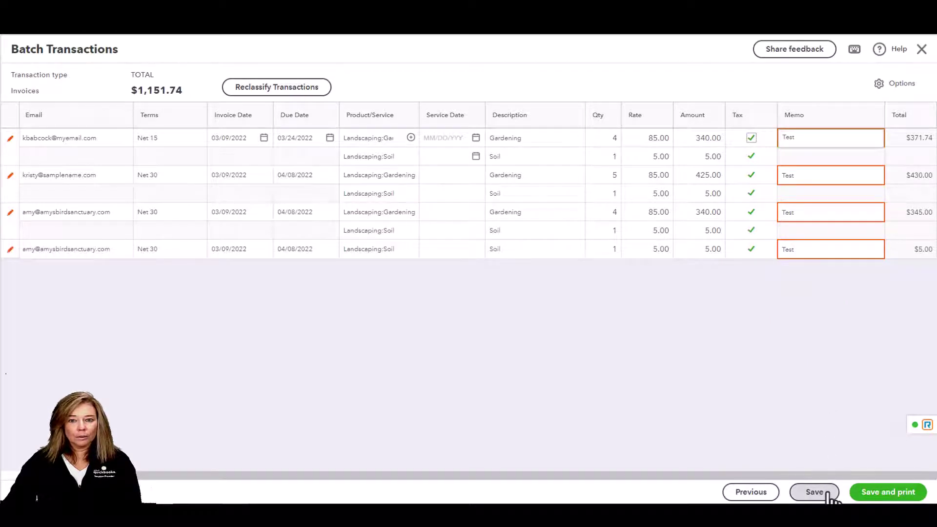
left_click(827, 493)
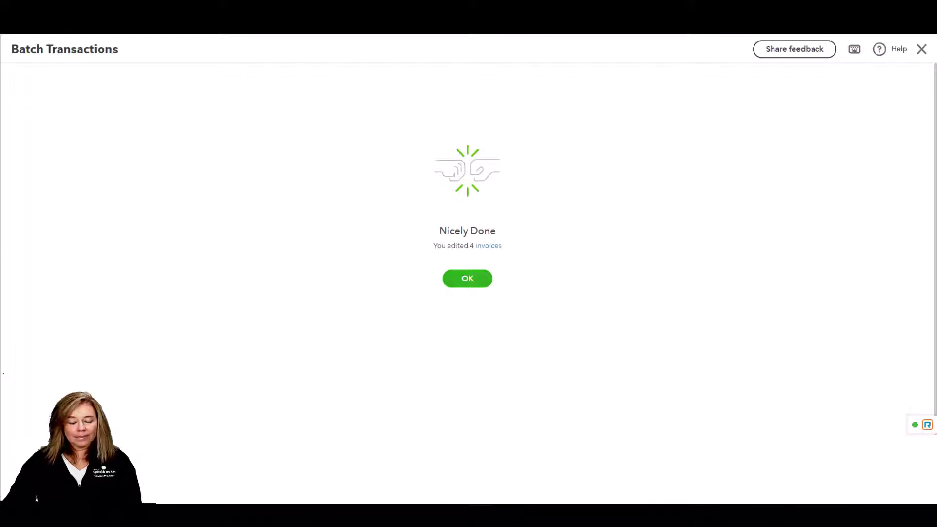
Reopen Batch transactions for invoices and check the Delete option in the Action list
left_click(467, 282)
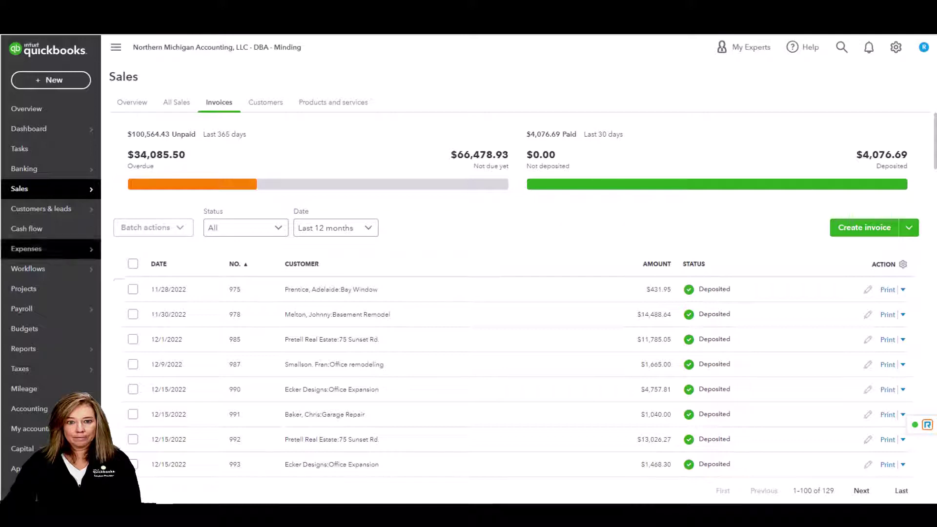
left_click(63, 84)
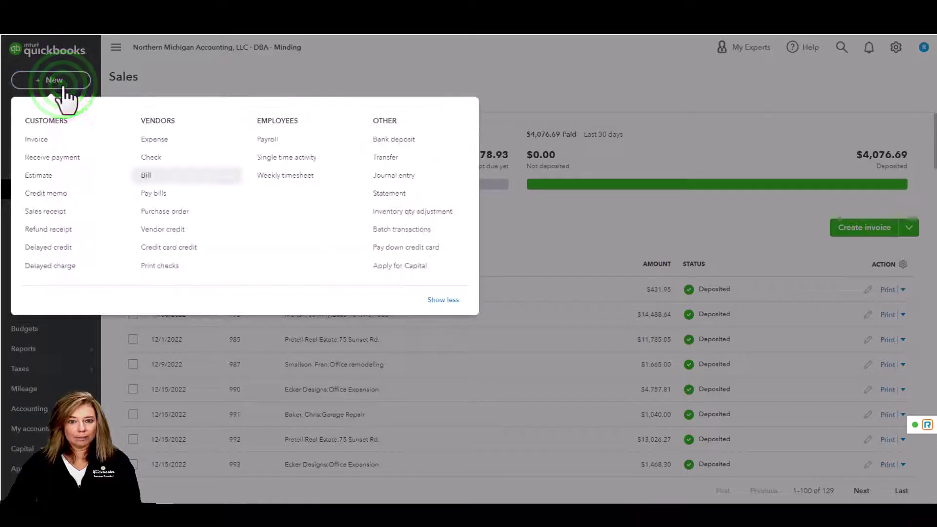
left_click(449, 234)
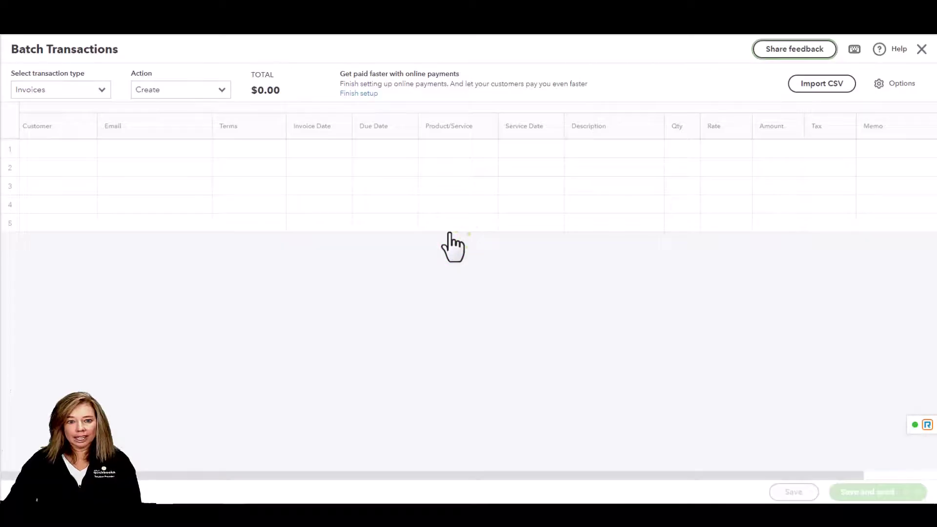
left_click(221, 91)
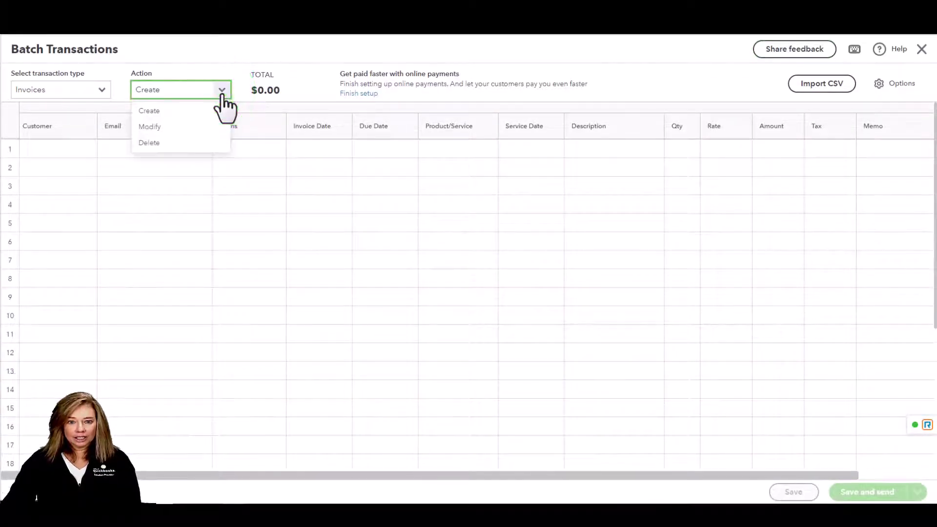
left_click(150, 143)
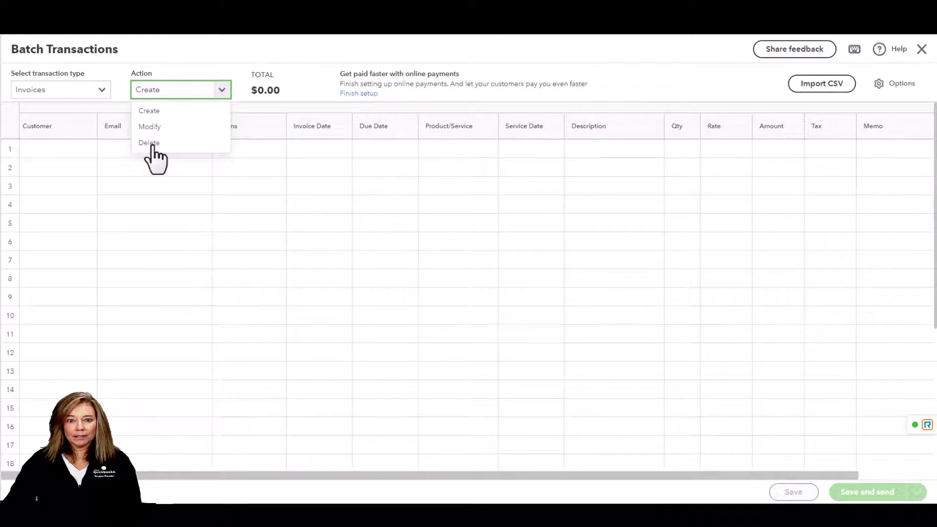
Batch-delete the 03/09/2022 invoices for $5.00, $345.00 and $430.00, confirming with Yes
left_click(151, 144)
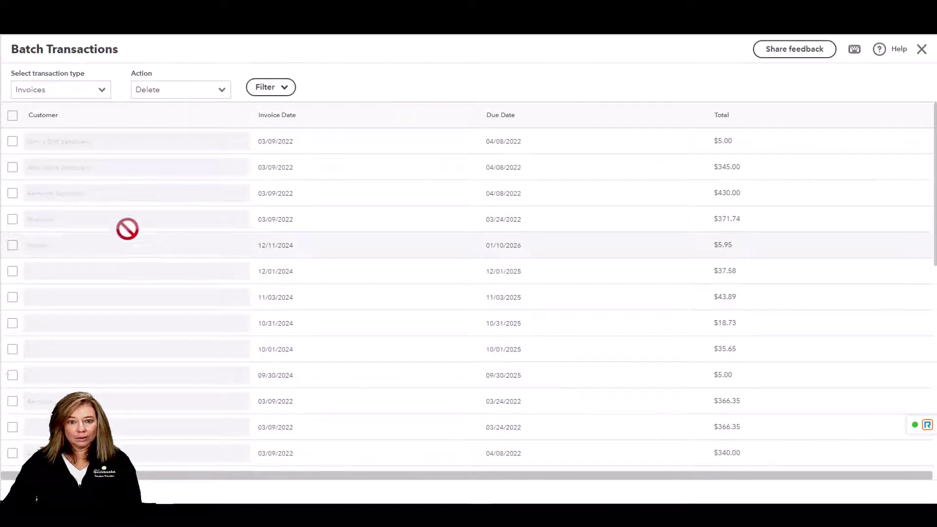
left_click(11, 143)
left_click(12, 167)
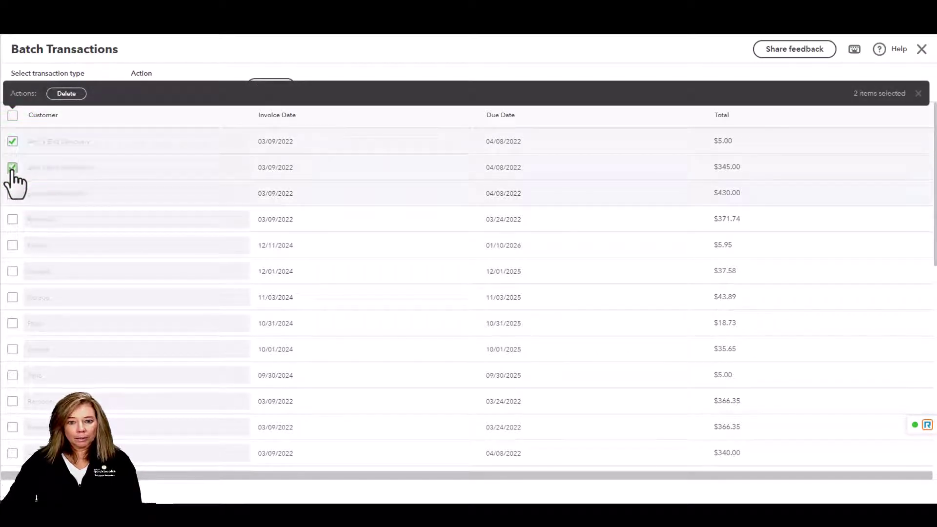
left_click(12, 194)
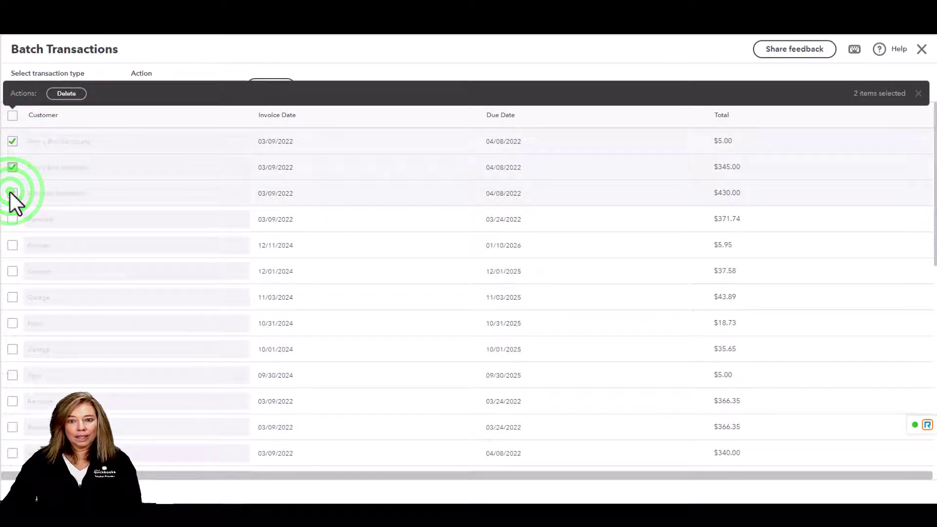
left_click(68, 91)
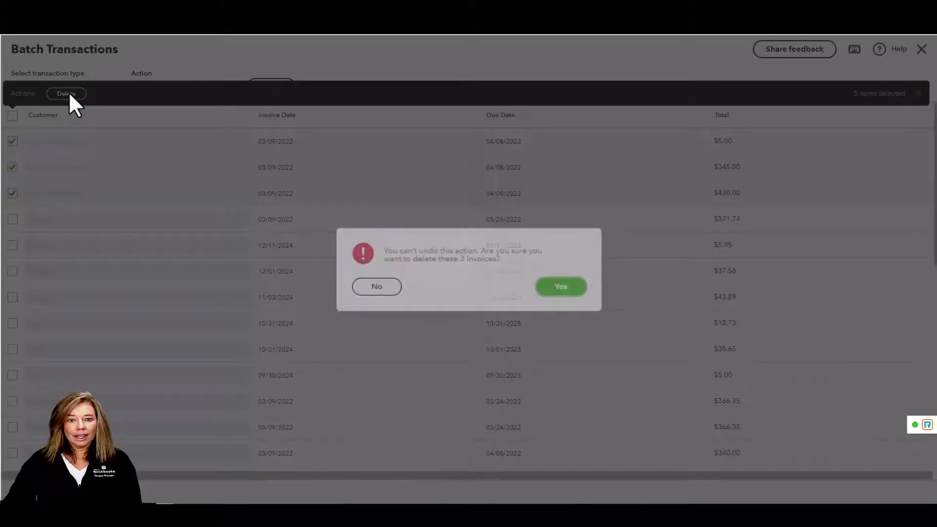
left_click(566, 288)
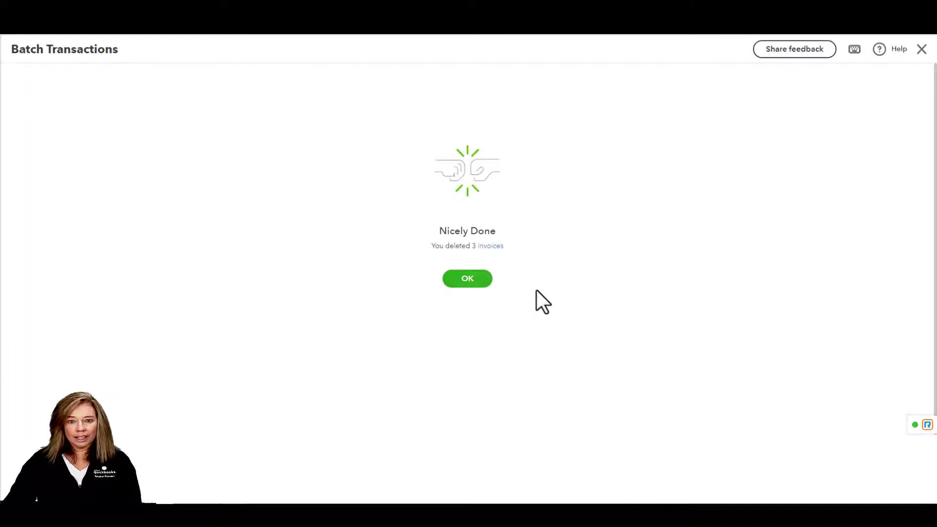
Dismiss the deletion confirmation and start Batch transactions from the + New menu
left_click(473, 287)
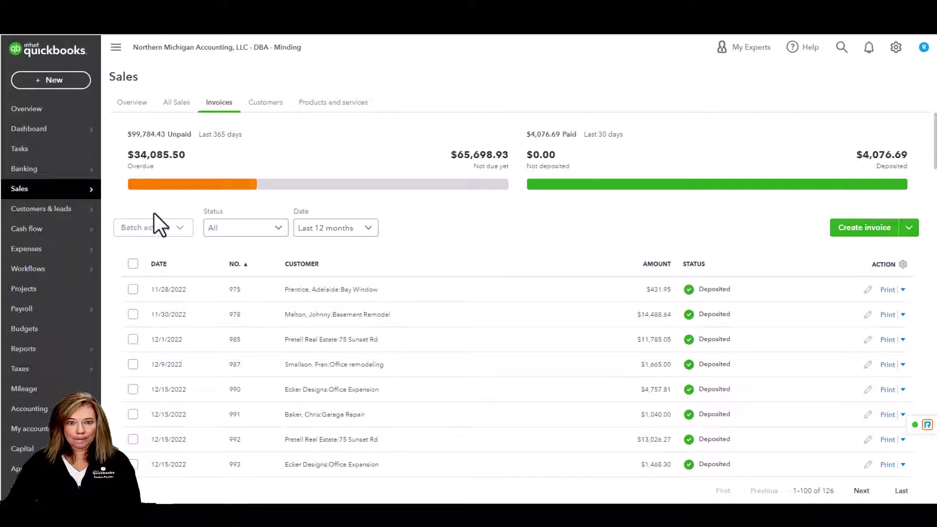
left_click(58, 83)
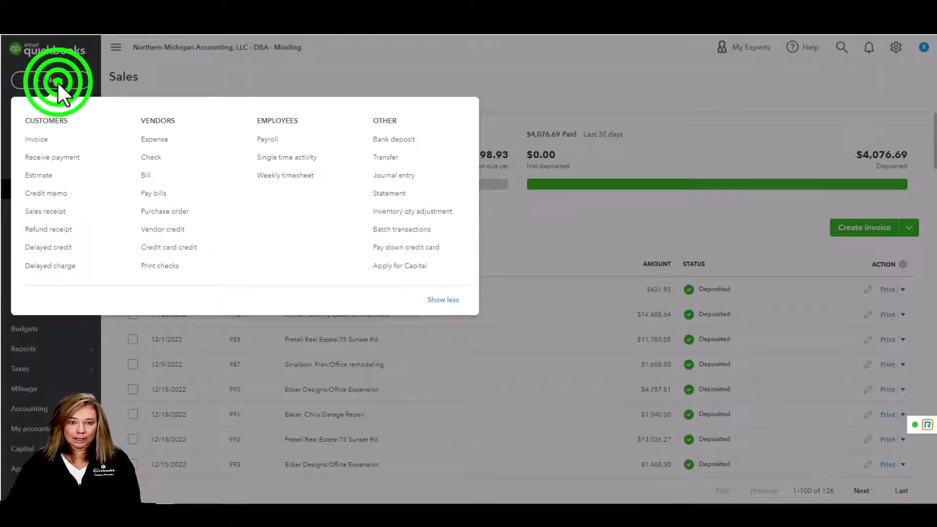
left_click(59, 83)
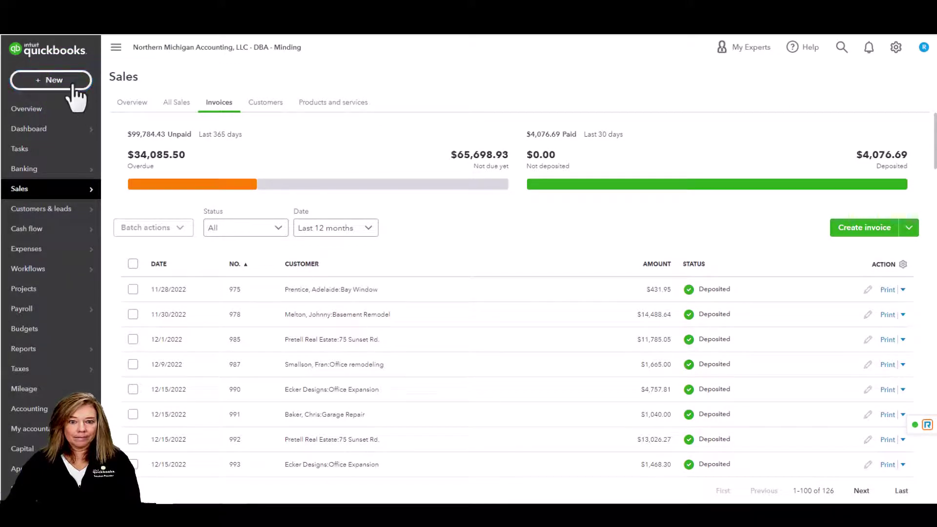
left_click(73, 85)
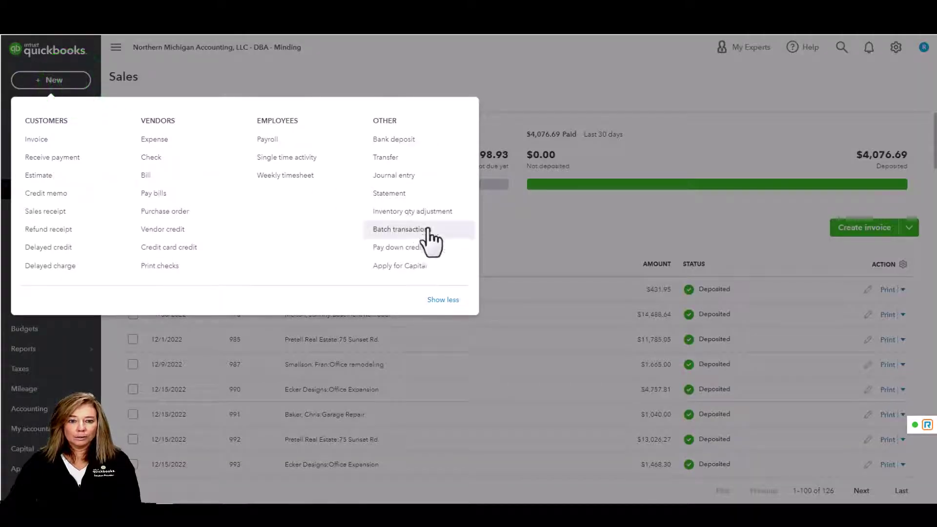
left_click(427, 230)
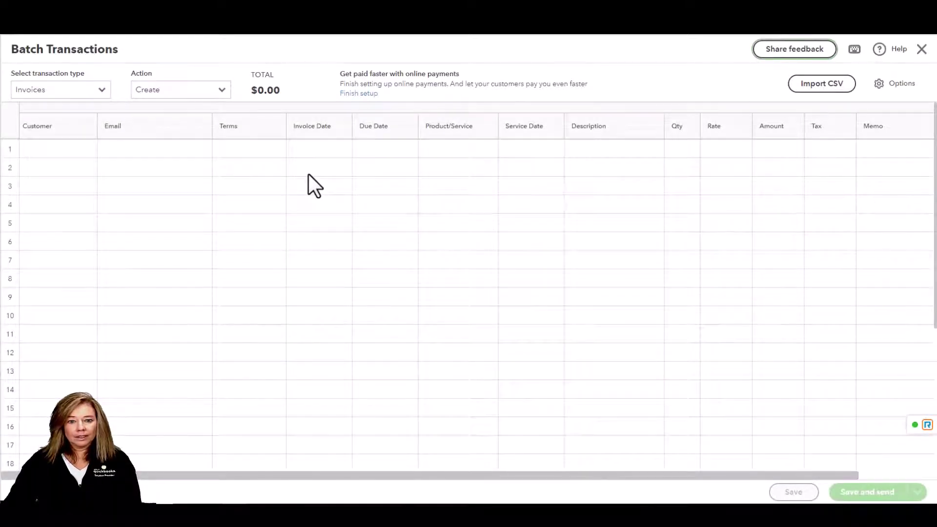
Review the Batch Transactions grid's column checkboxes in the Options panel and apply them
left_click(101, 88)
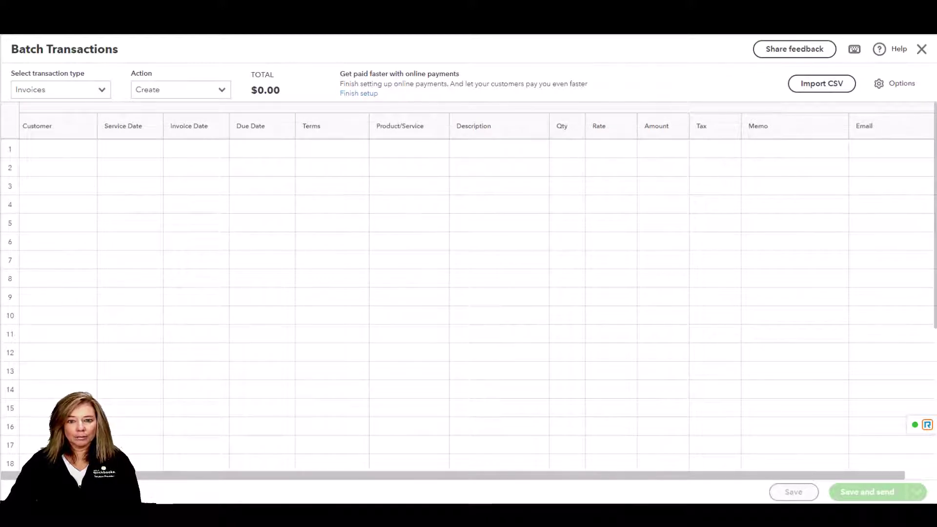
left_click(222, 90)
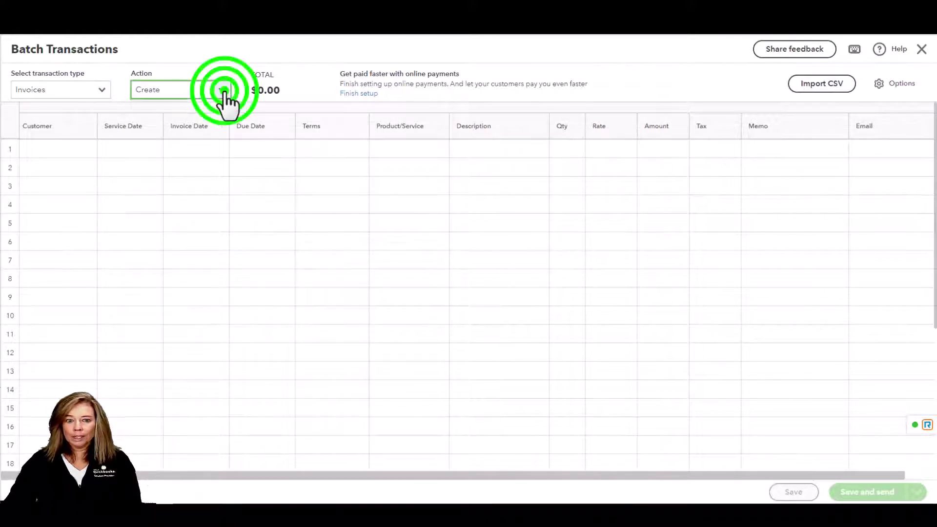
left_click(224, 90)
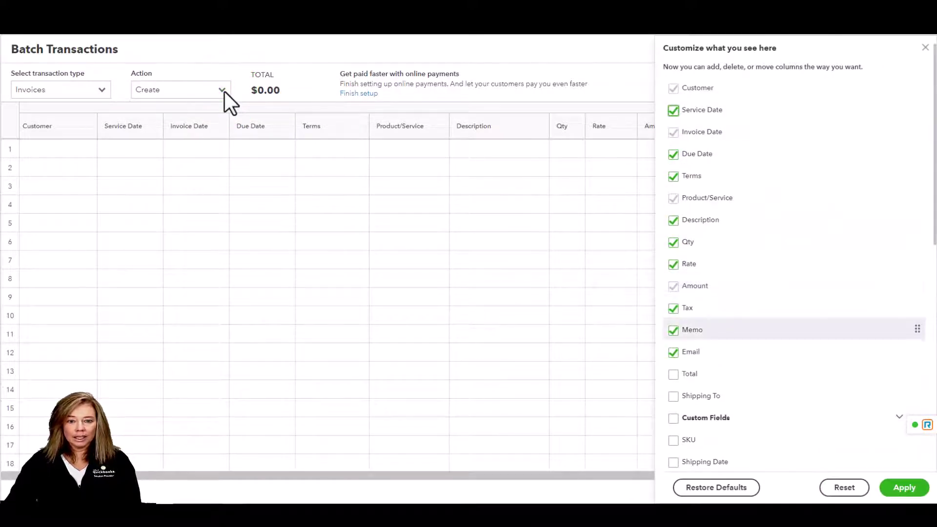
scroll(783, 399, "down", 3)
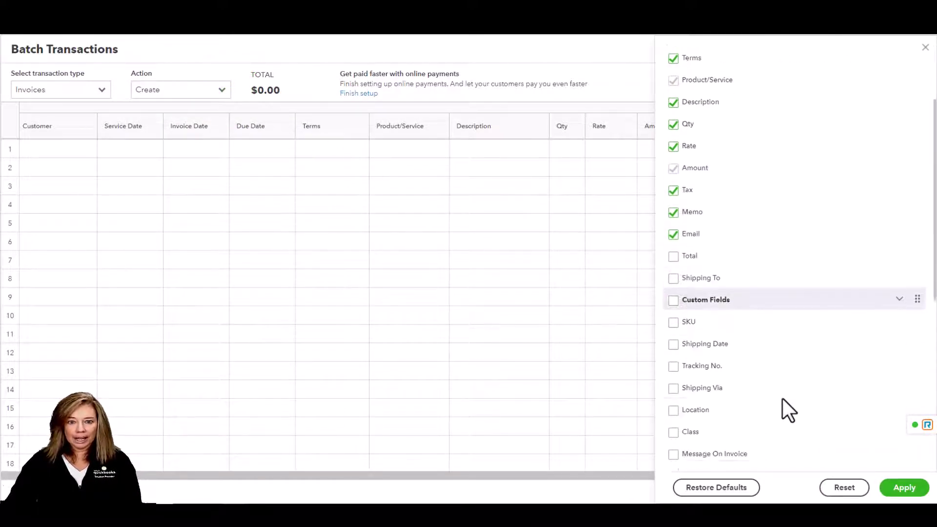
scroll(783, 399, "up", 3)
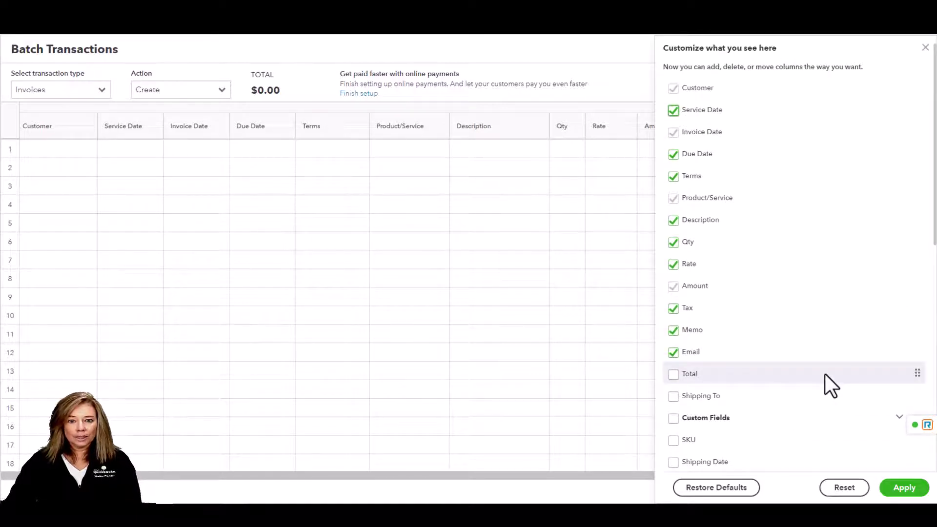
left_click(904, 487)
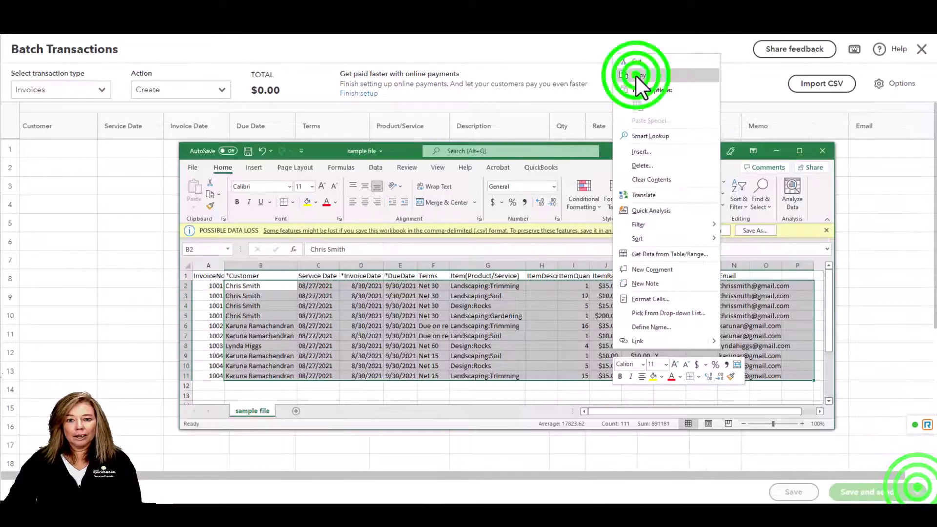
Paste the ten copied Excel lines ($1,670.00 total) into row 1 and try Save and send
left_click(710, 119)
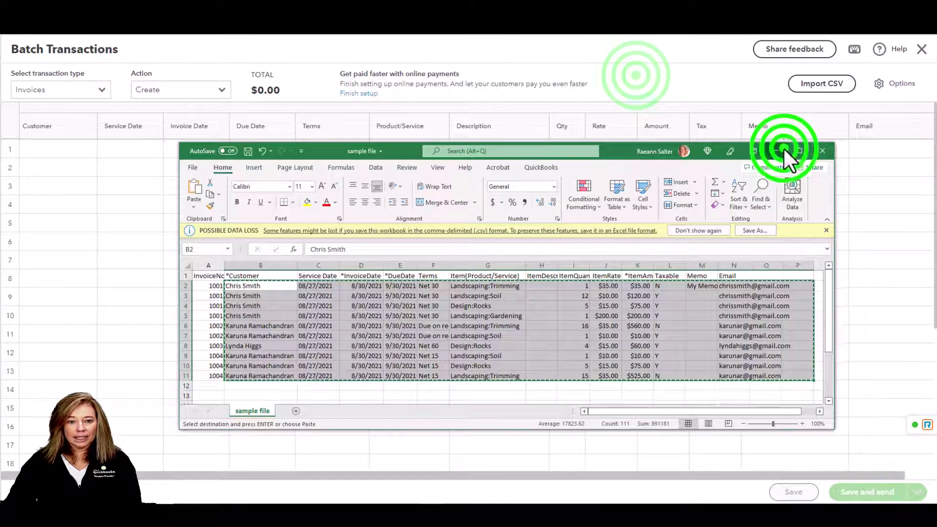
left_click(783, 150)
left_click(61, 148)
key("ctrl+v")
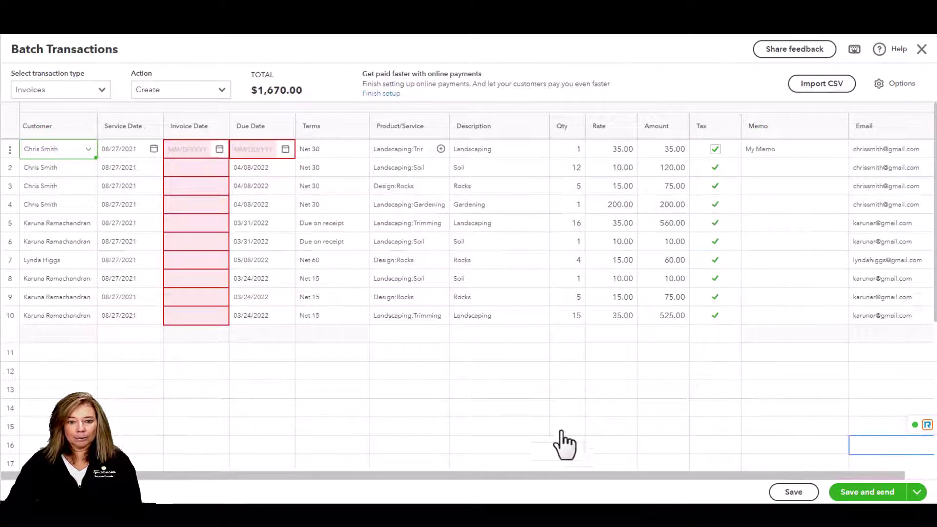
left_click(886, 488)
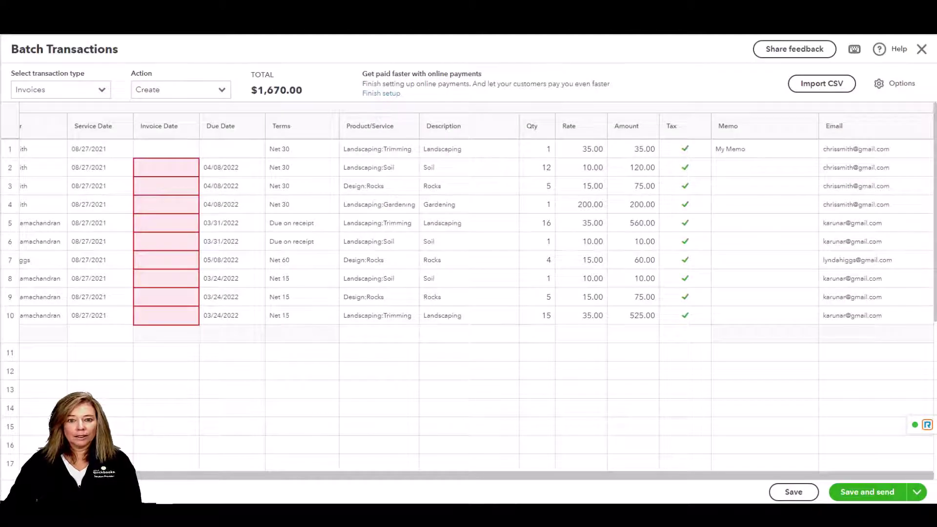
Browse the Select transaction type list, keeping Invoices selected, and bring the Customer column back into view
left_click(102, 92)
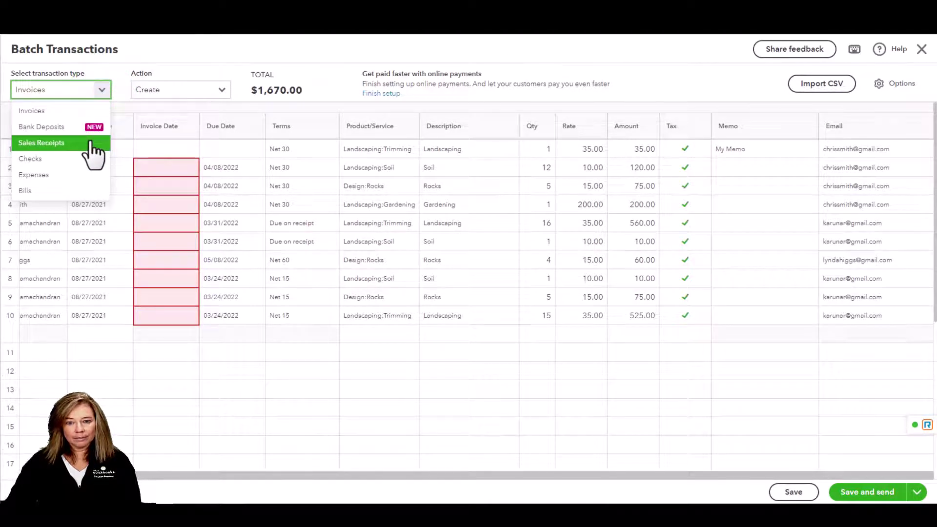
key("Down")
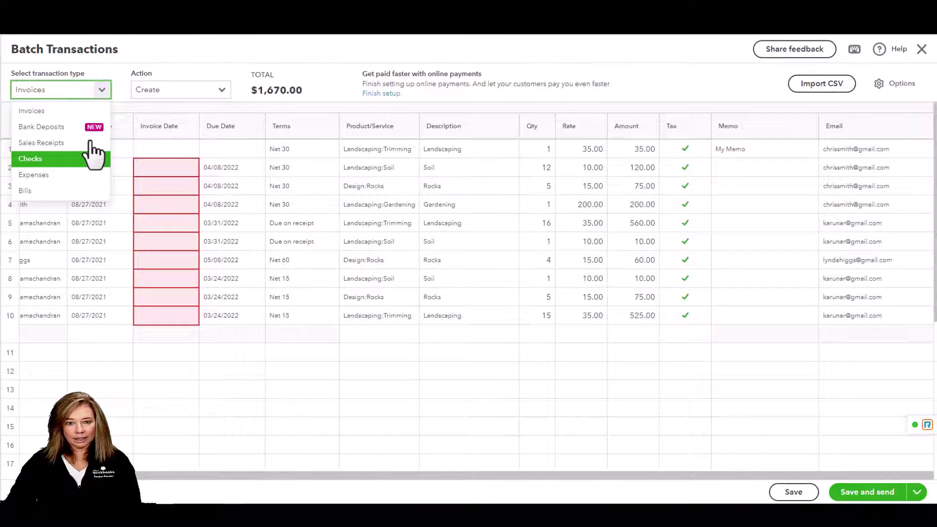
key("Down")
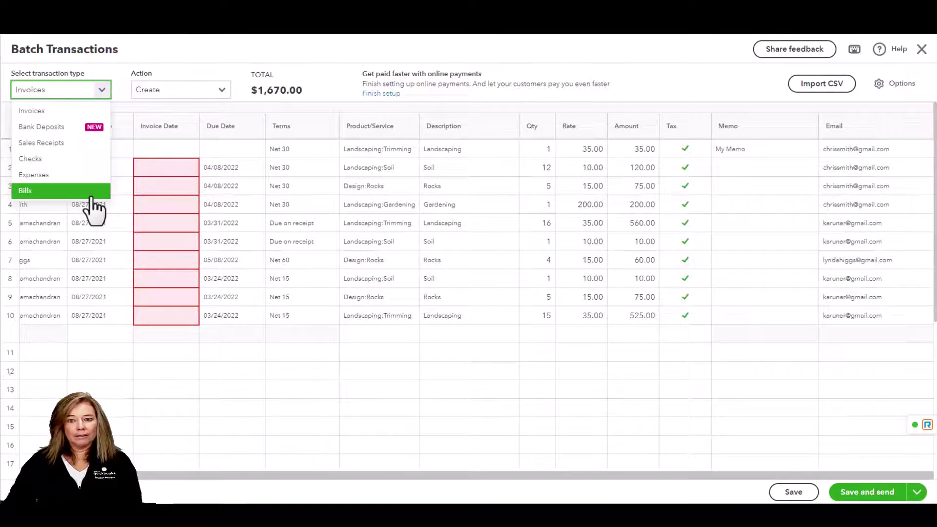
key("Up")
key("Up")
key("Up")
left_click(101, 90)
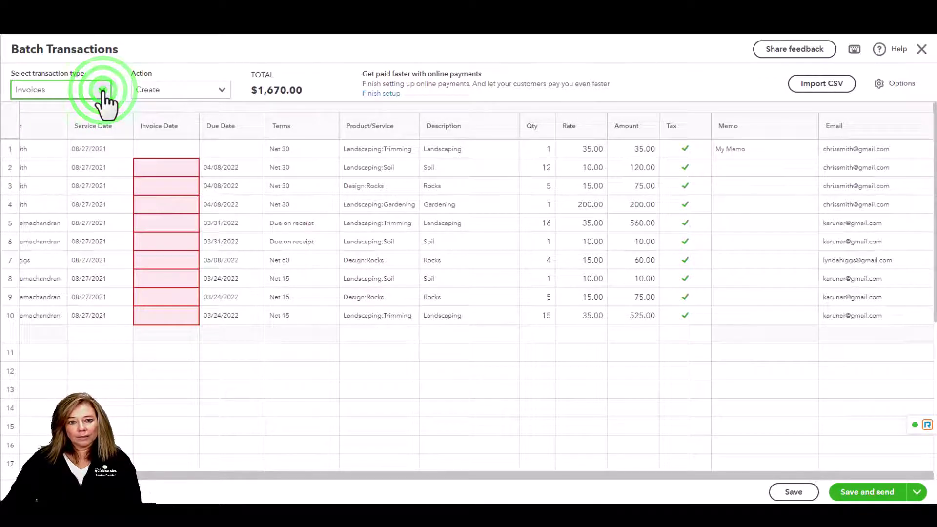
left_click(6, 478)
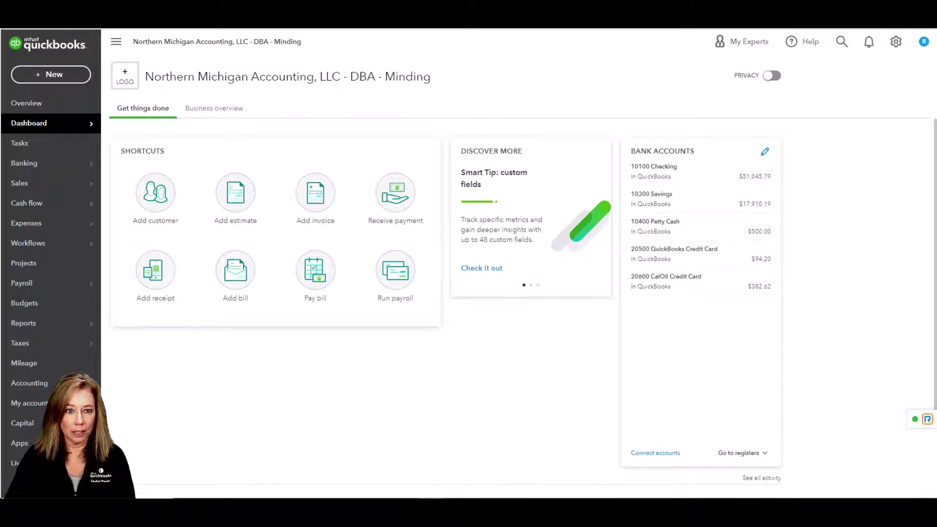
Review the Users, Roles and Accounting firms tabs under Manage users
left_click(896, 42)
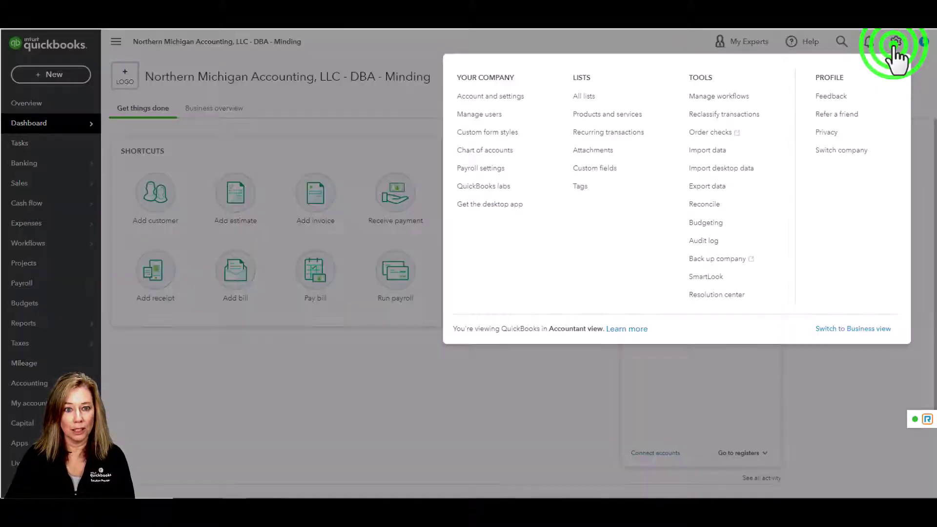
left_click(528, 122)
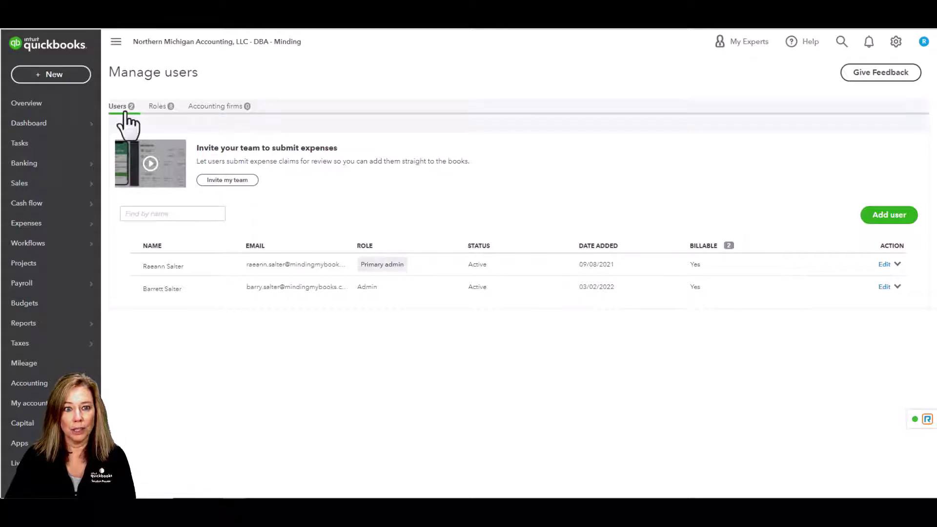
left_click(159, 112)
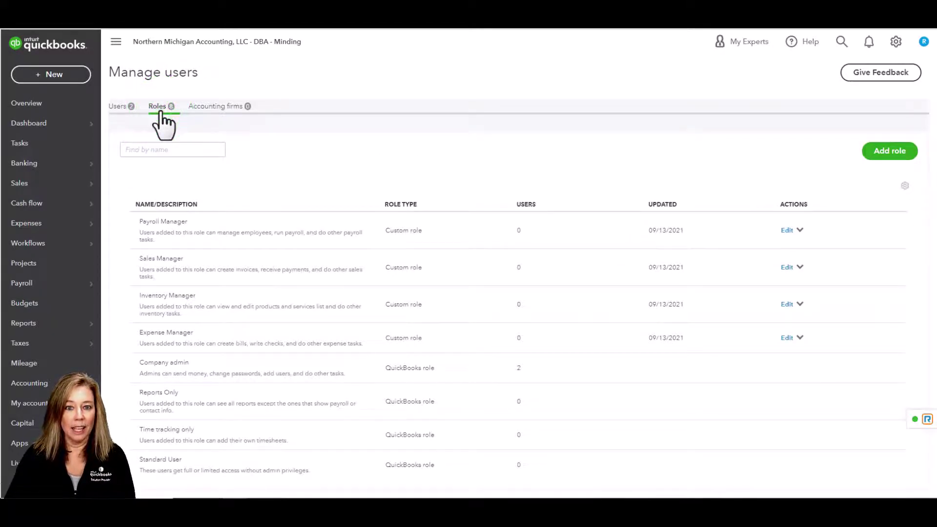
left_click(213, 117)
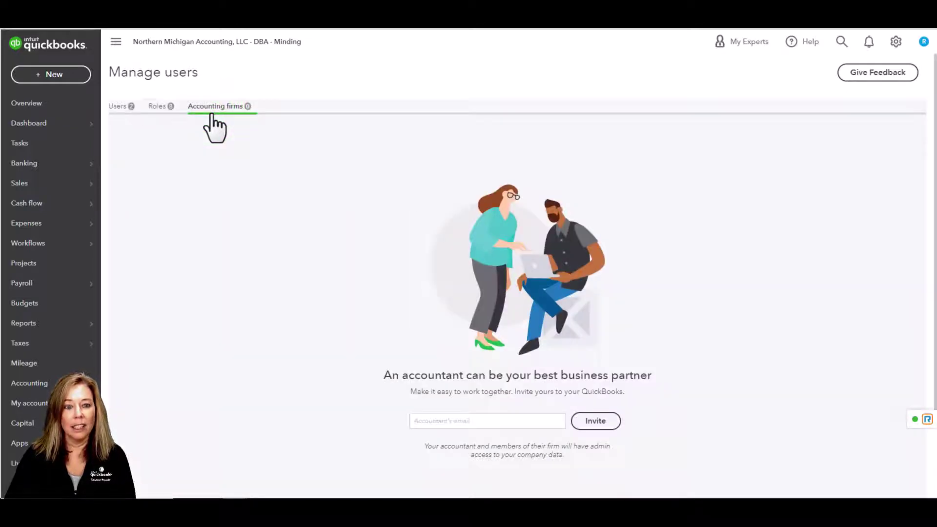
left_click(119, 108)
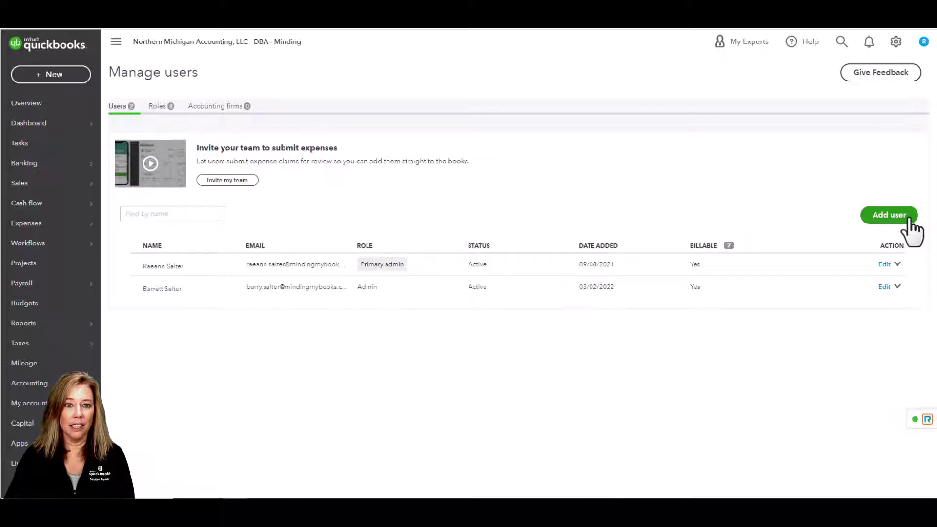
Return to Manage users and start adding a new user
left_click(896, 43)
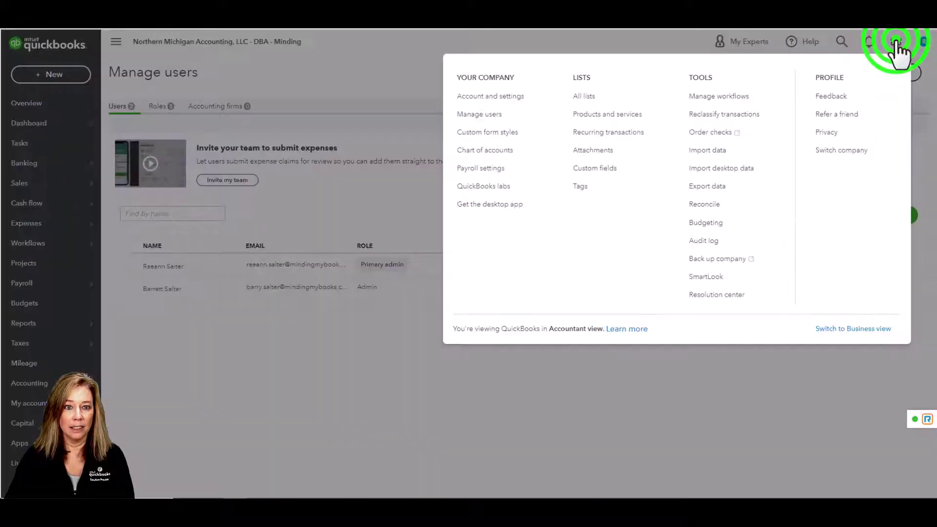
left_click(507, 119)
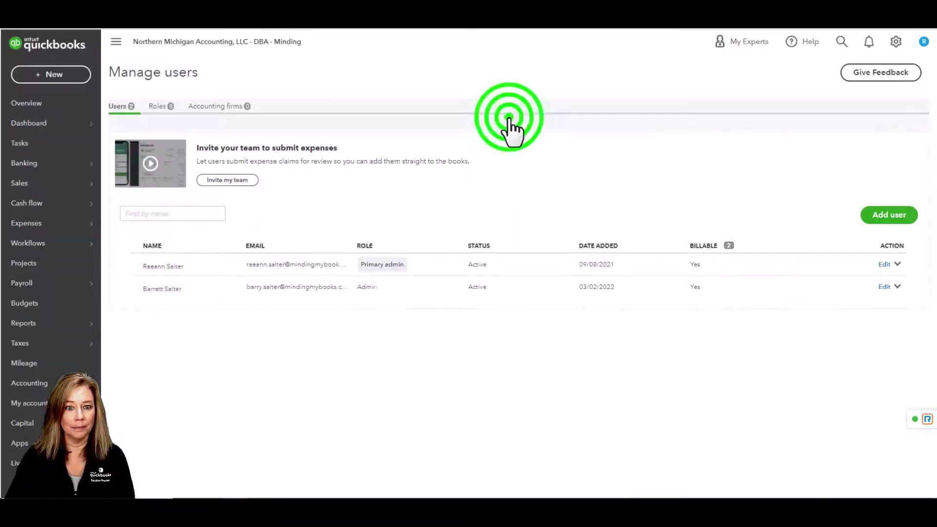
left_click(907, 220)
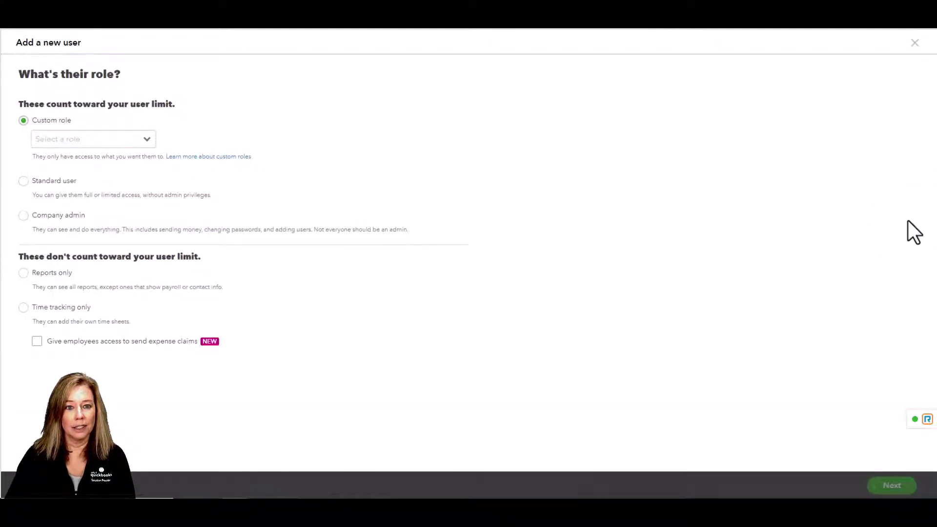
left_click(146, 140)
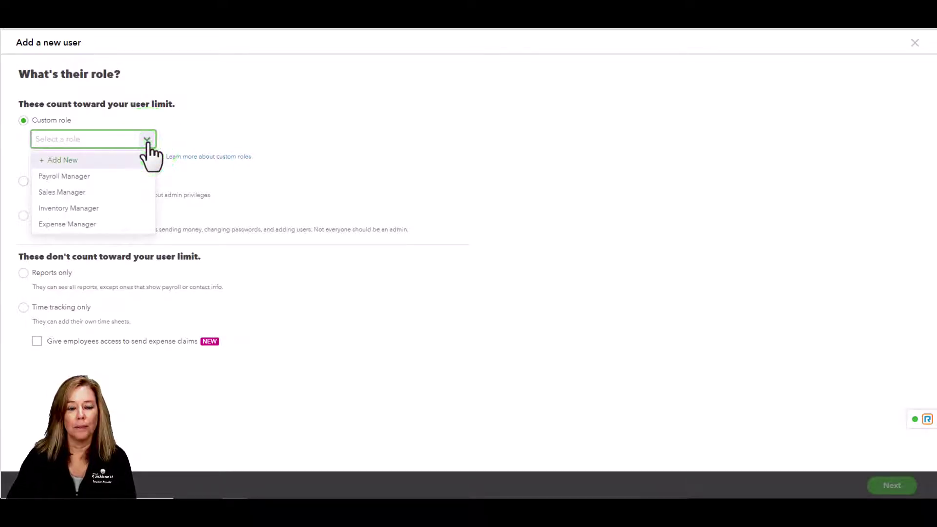
left_click(148, 141)
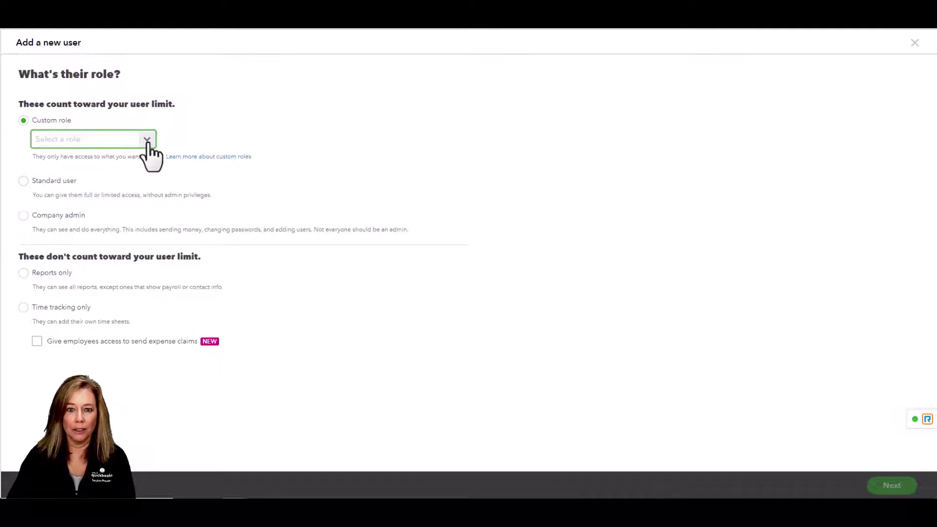
left_click(24, 182)
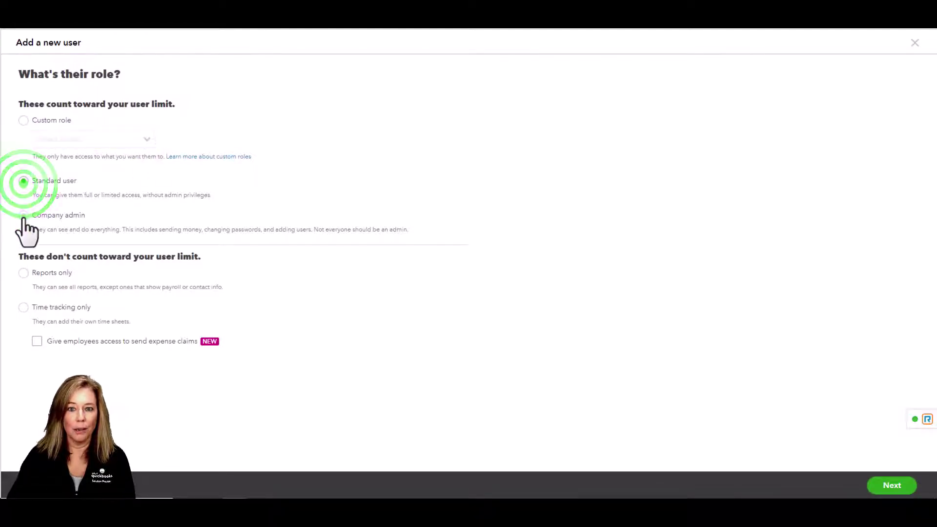
left_click(23, 215)
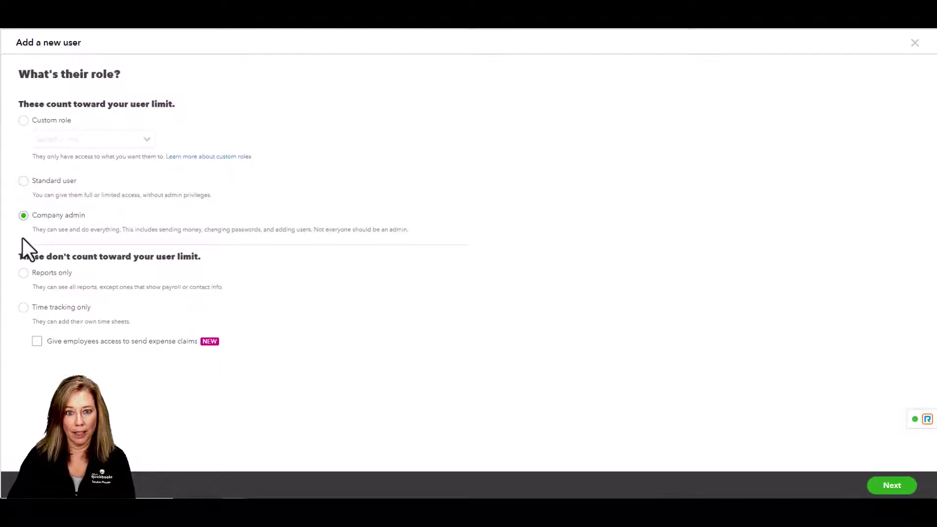
left_click(24, 272)
left_click(24, 307)
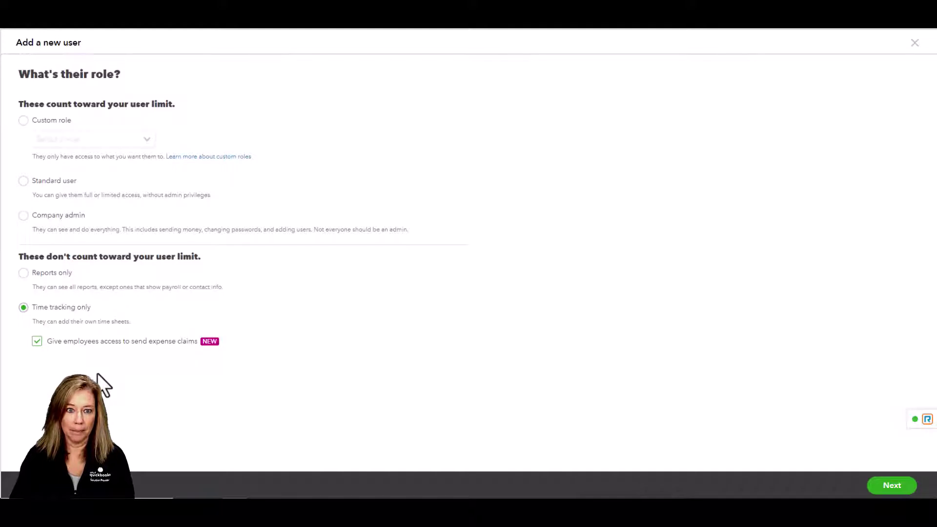
left_click(23, 121)
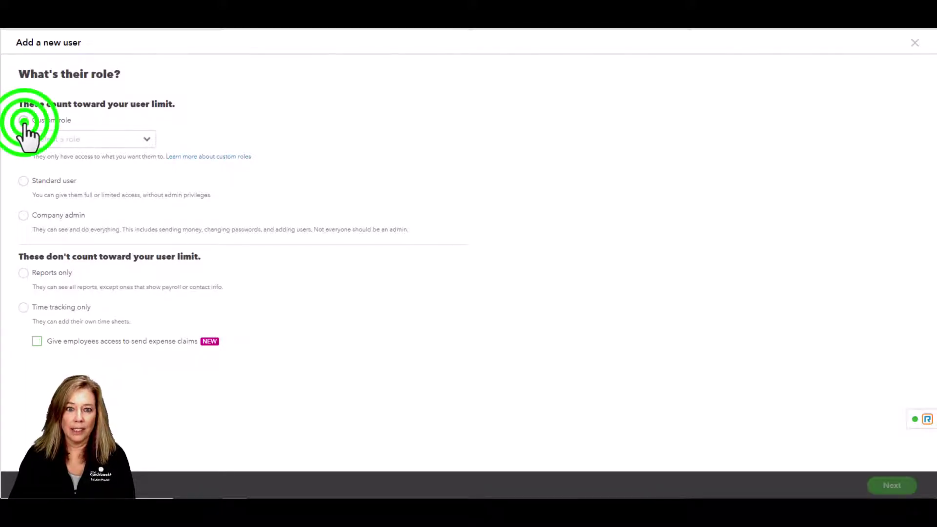
Browse the custom role list and pick Payroll Manager for the new user
left_click(147, 142)
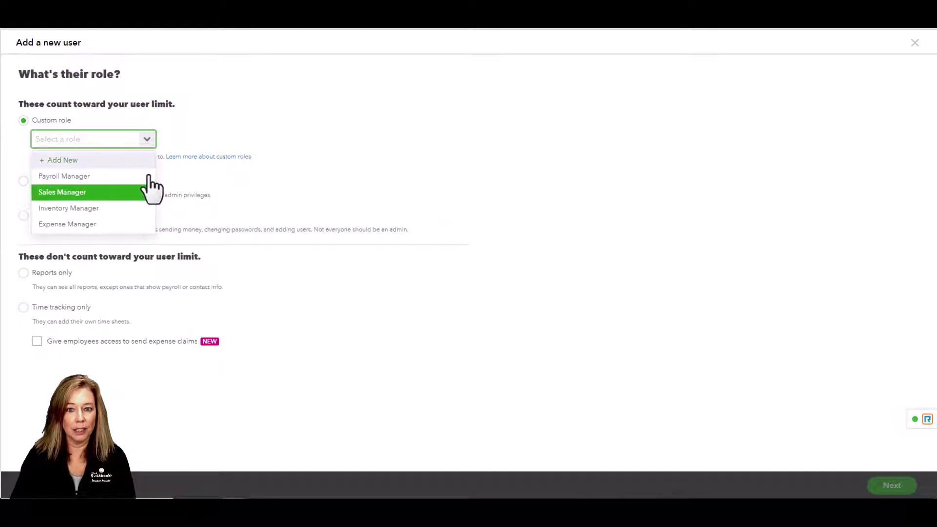
key("Down")
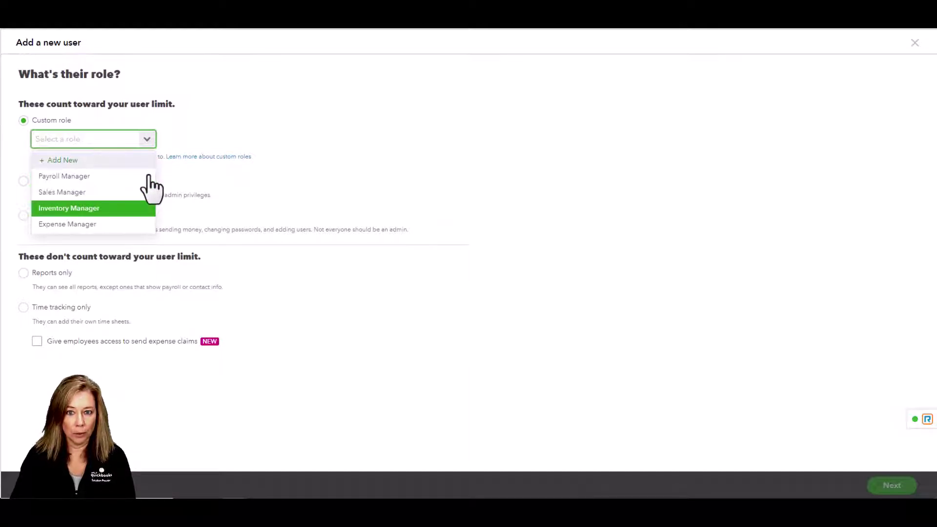
key("Down")
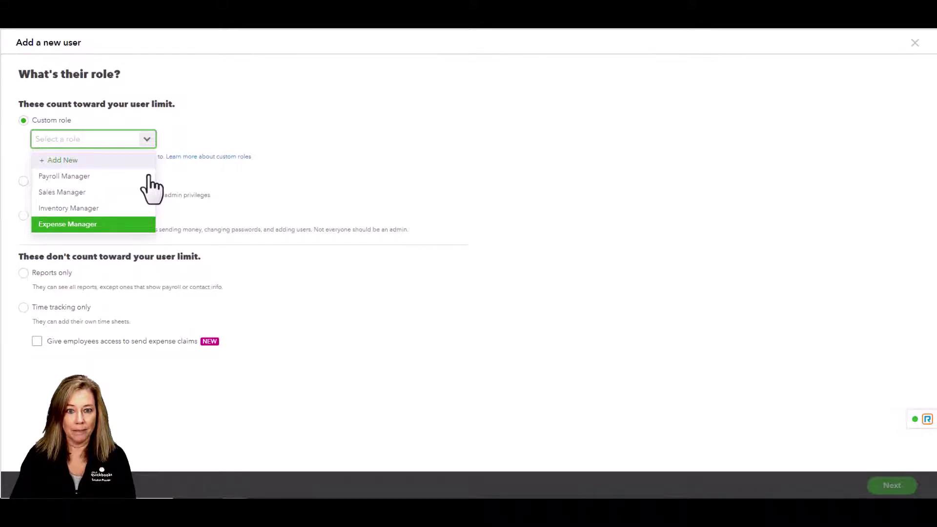
left_click(132, 180)
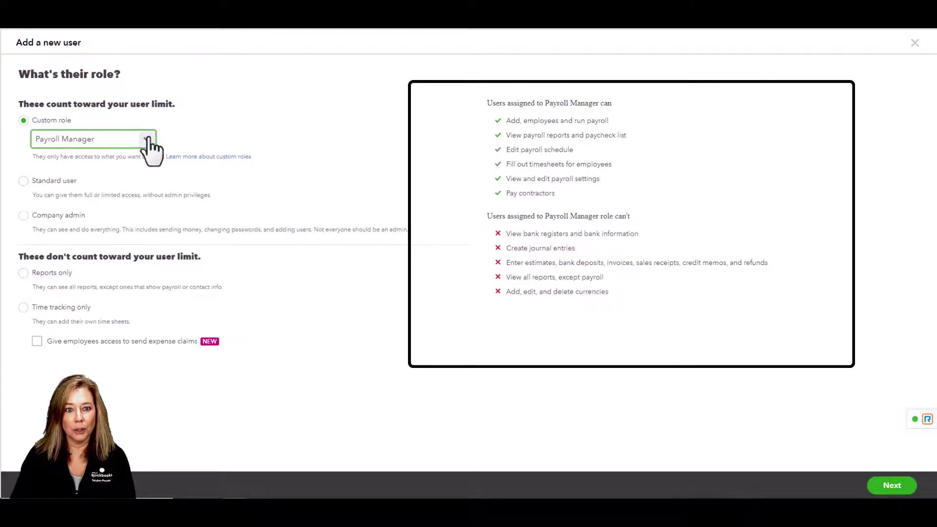
Compare Sales Manager and Inventory Manager permissions, then choose + Add New for a new role
left_click(147, 139)
left_click(123, 194)
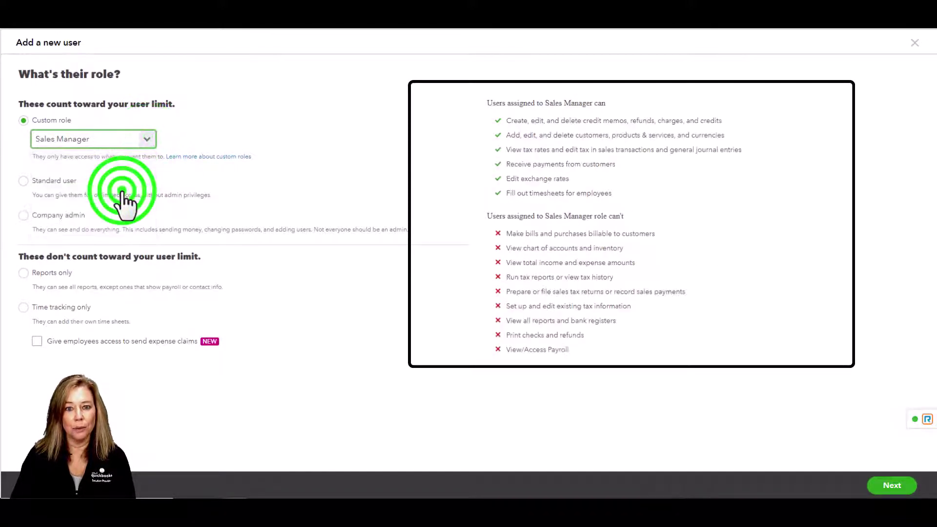
left_click(146, 139)
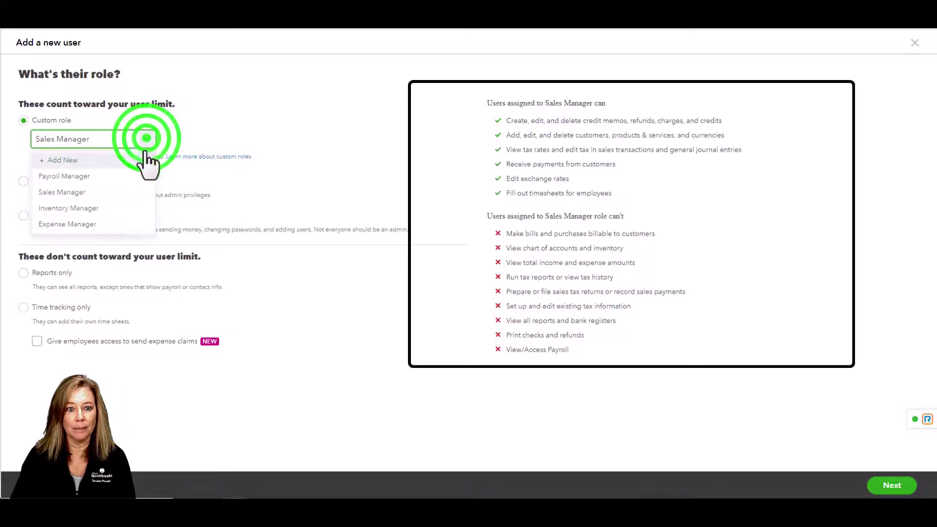
left_click(135, 211)
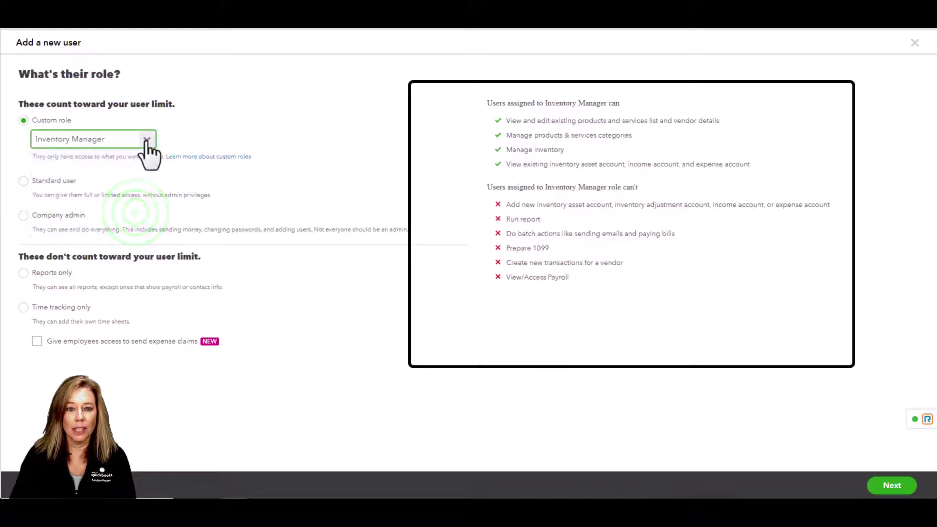
left_click(146, 140)
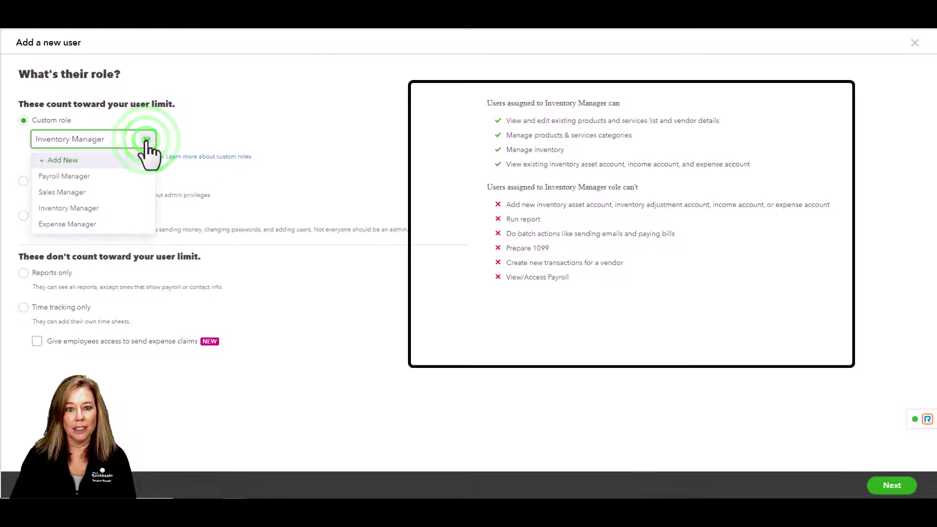
left_click(130, 160)
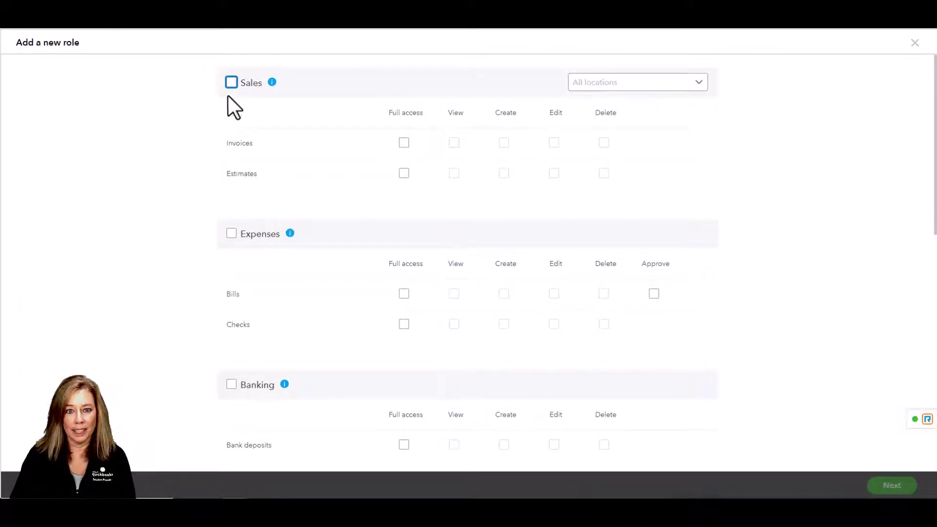
Try granting the new role Sales access, then remove it and check Sales location choices
left_click(231, 83)
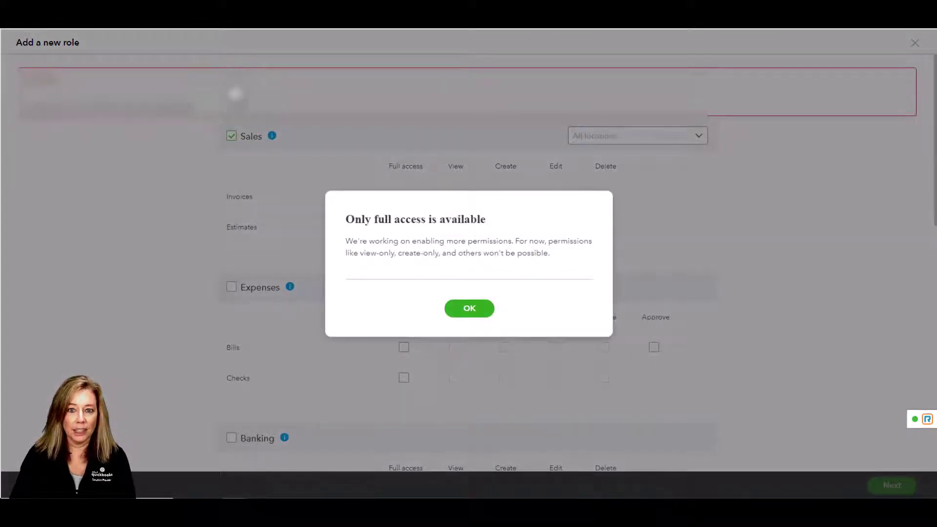
left_click(476, 311)
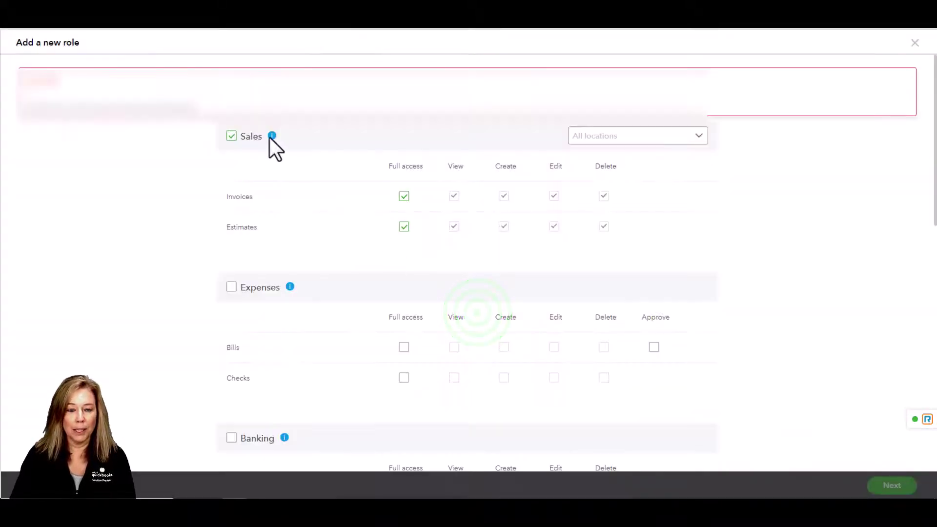
mouse_move(271, 136)
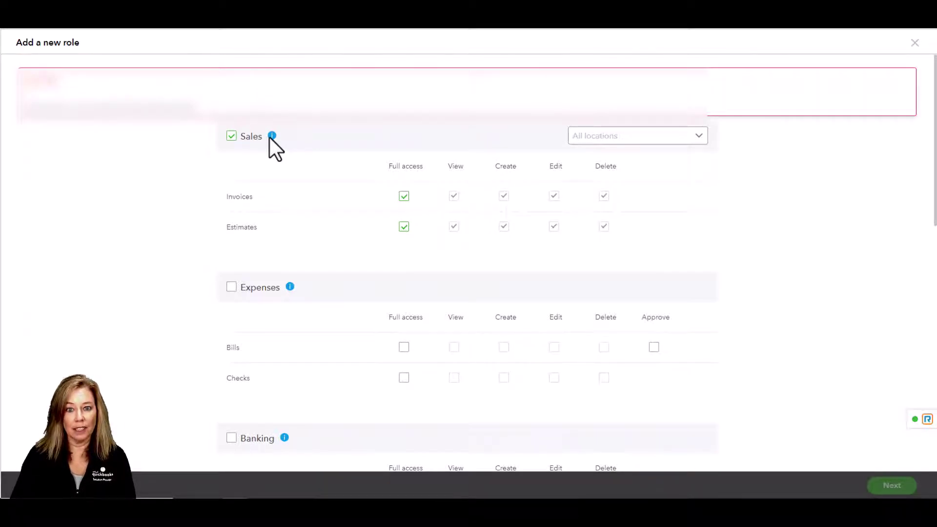
left_click(231, 137)
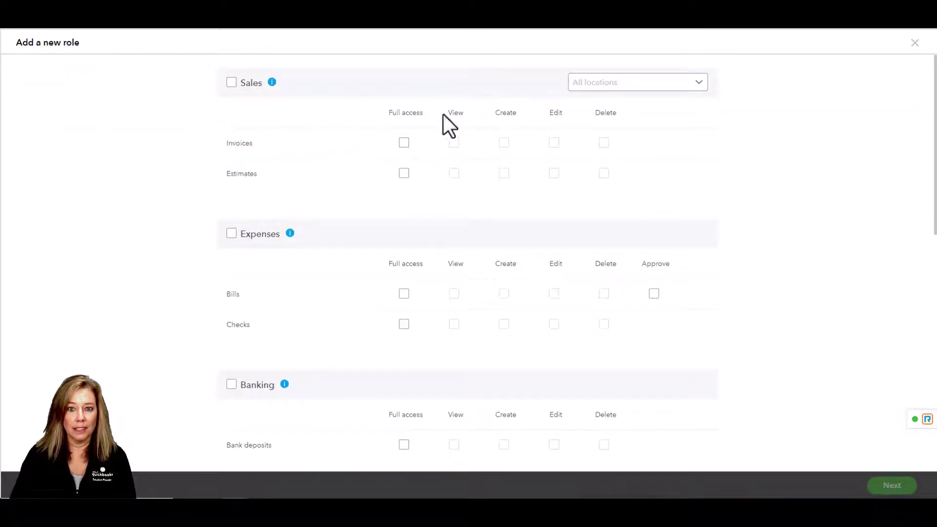
left_click(699, 83)
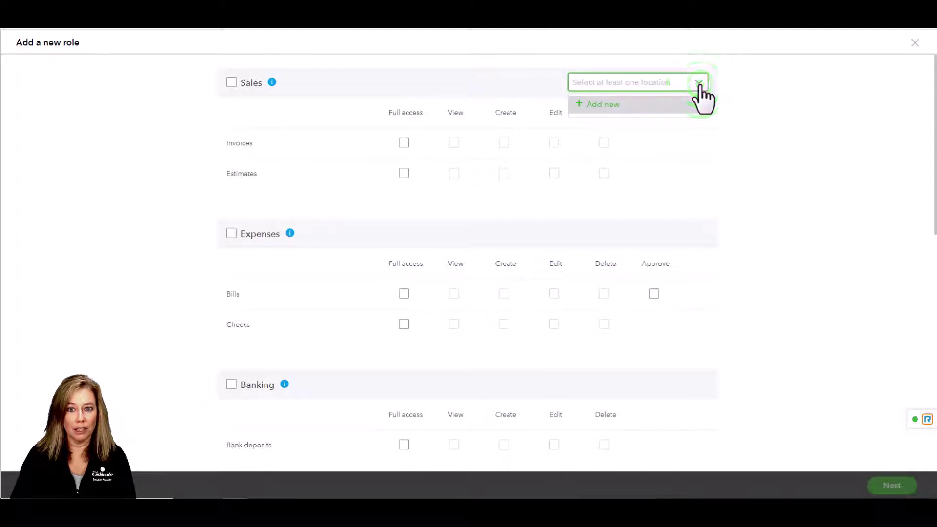
left_click(699, 86)
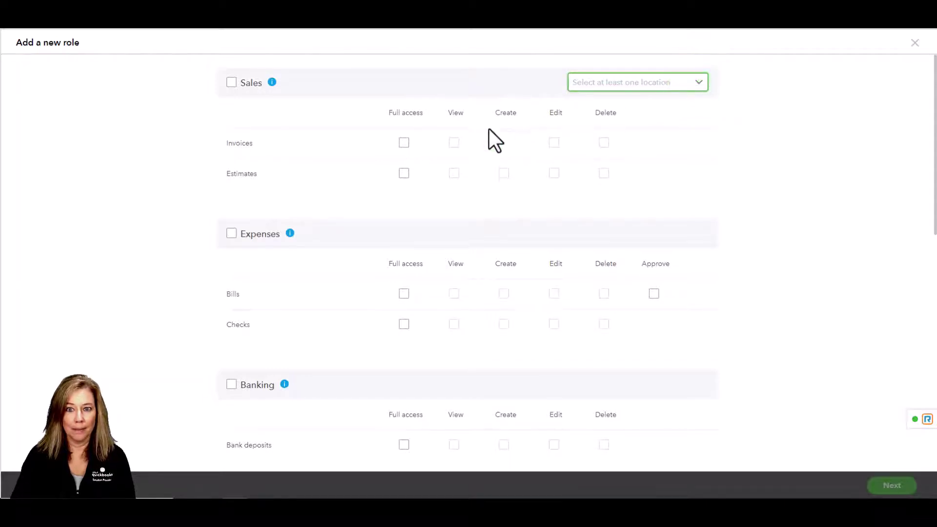
Toggle full access on and off for Invoices and Estimates
left_click(404, 143)
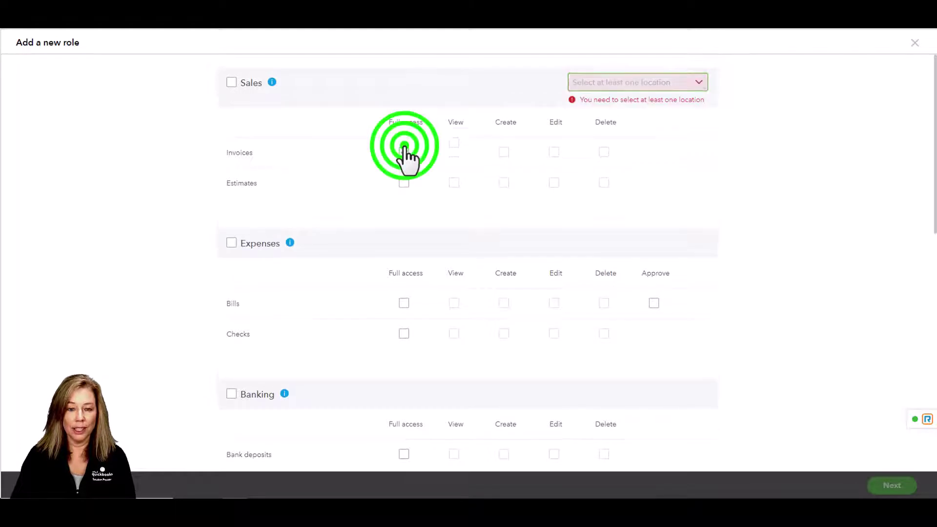
left_click(404, 182)
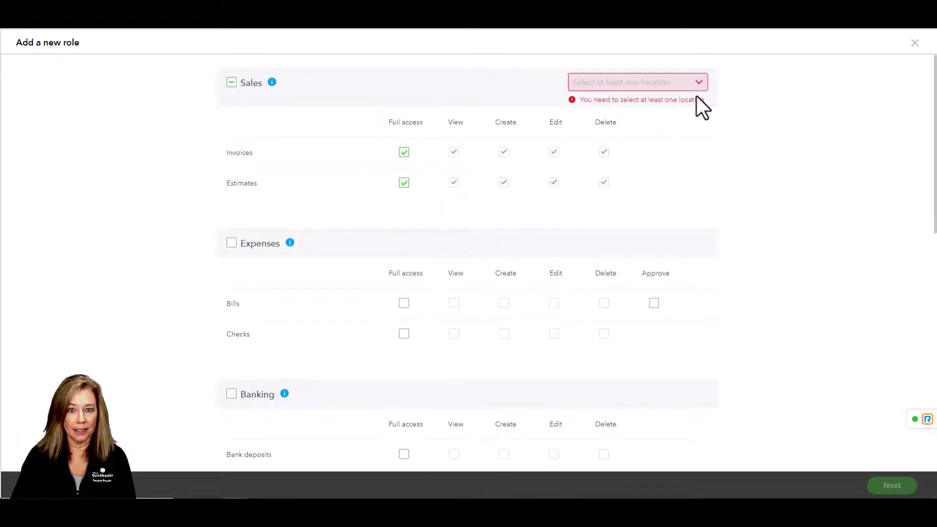
left_click(404, 152)
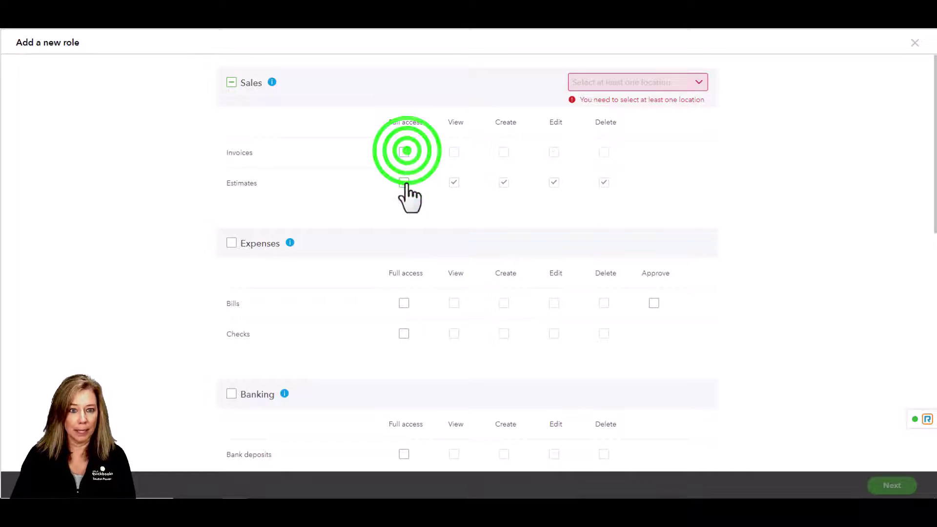
left_click(405, 182)
Toggle full access on and off for Bills and Checks under Expenses
scroll(337, 203, "down", 3)
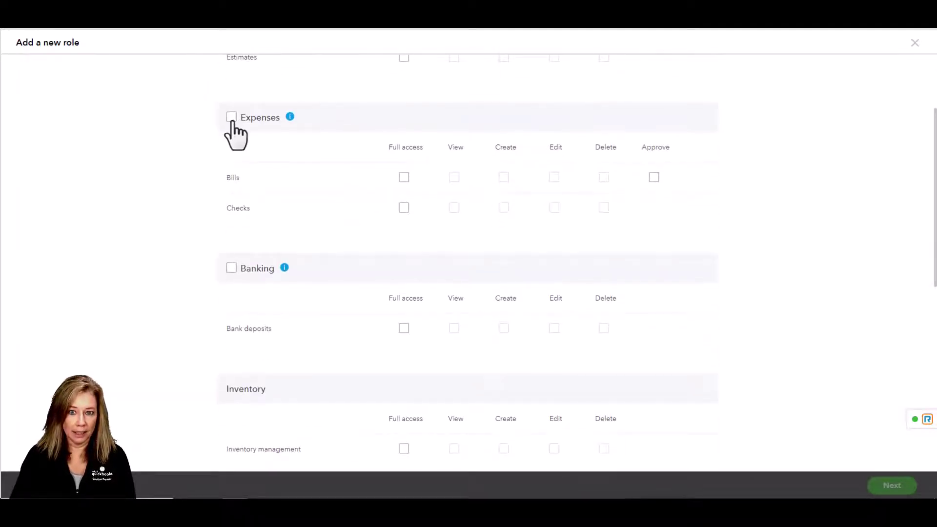
mouse_move(290, 119)
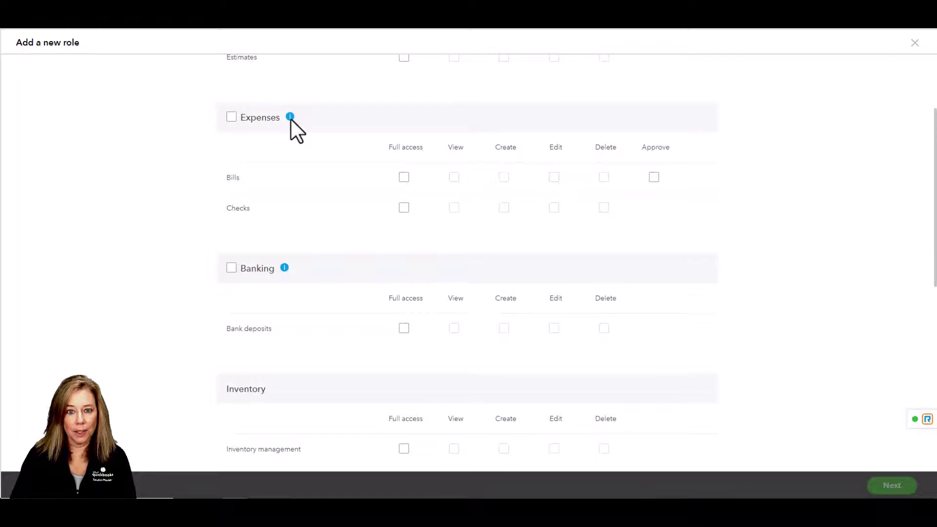
left_click(403, 177)
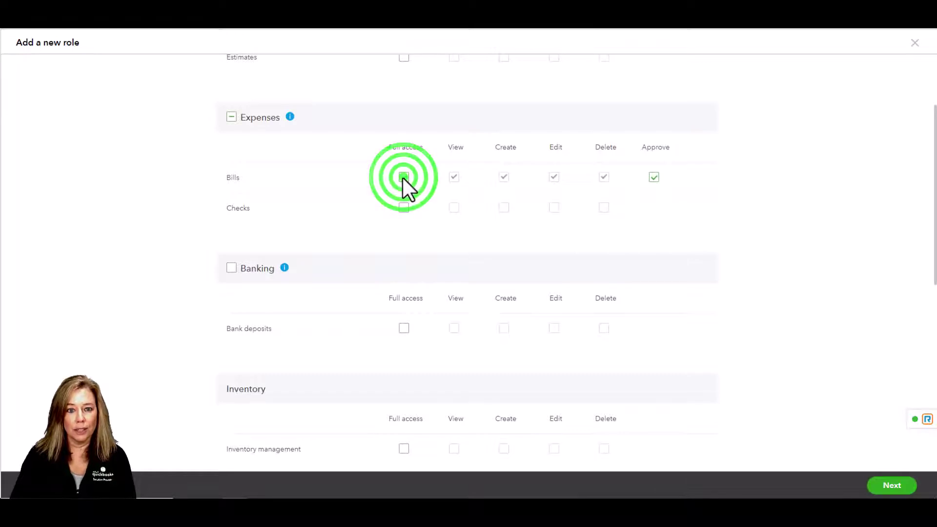
left_click(400, 178)
left_click(403, 208)
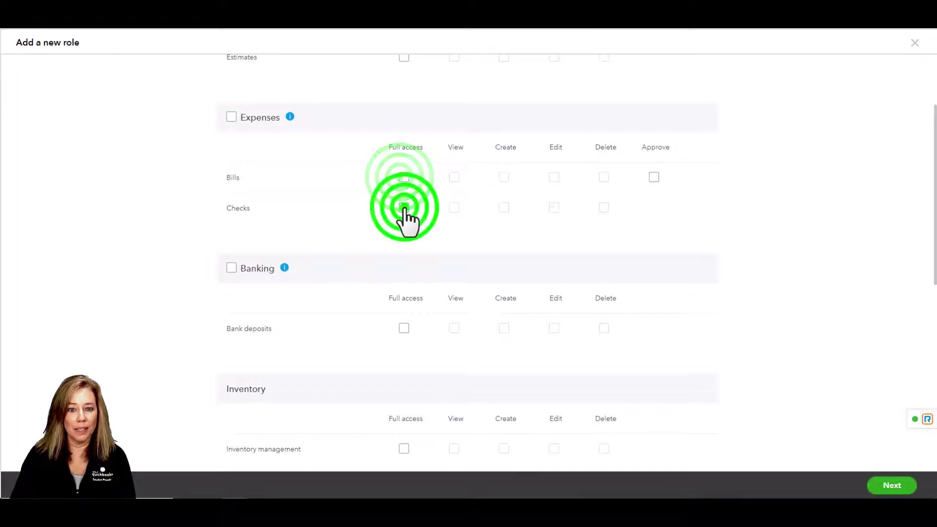
left_click(403, 209)
Dismiss the Banking access prompt, then toggle Bank deposits full access on and off
scroll(336, 225, "down", 3)
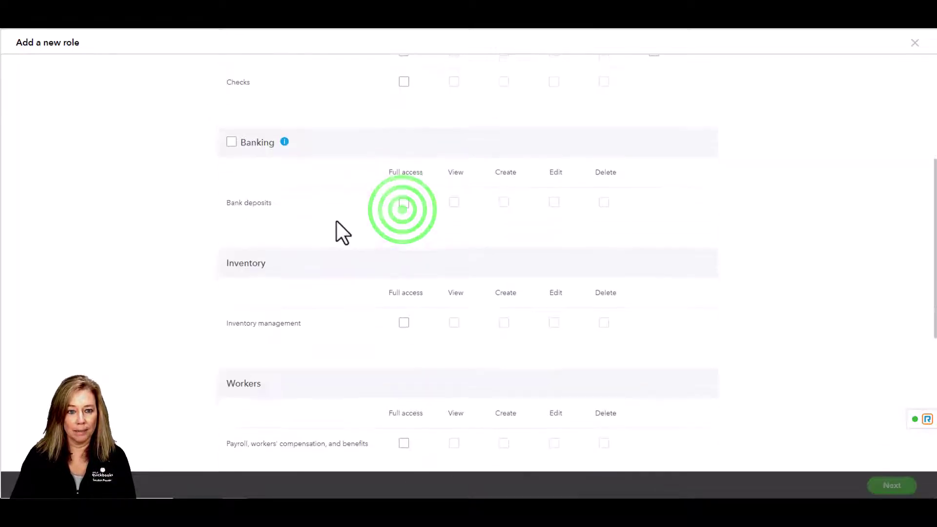
left_click(232, 143)
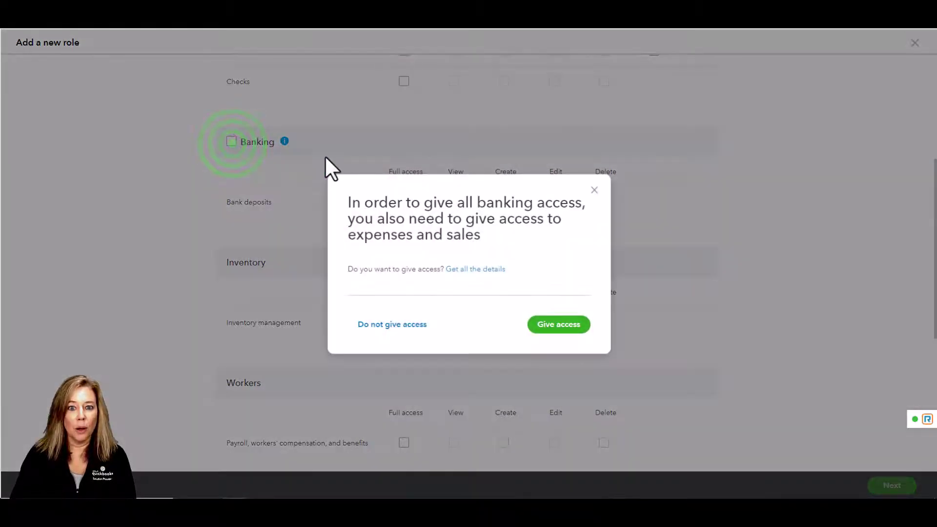
left_click(594, 190)
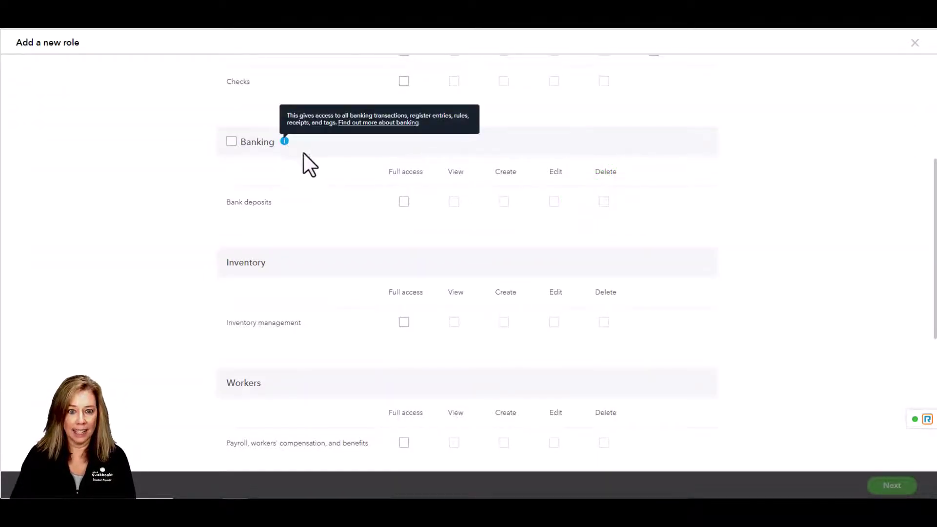
left_click(404, 202)
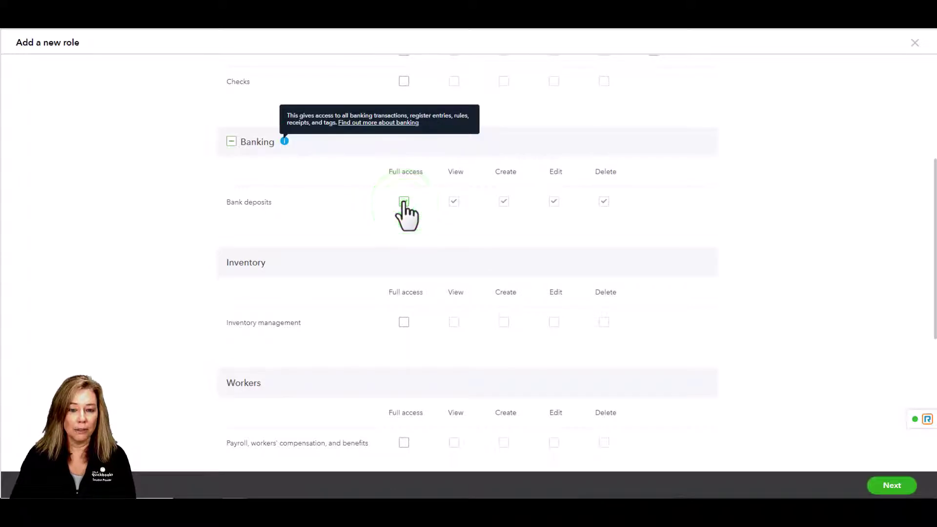
left_click(403, 201)
Toggle full access on and off for Inventory management
scroll(314, 224, "down", 1)
scroll(315, 224, "down", 3)
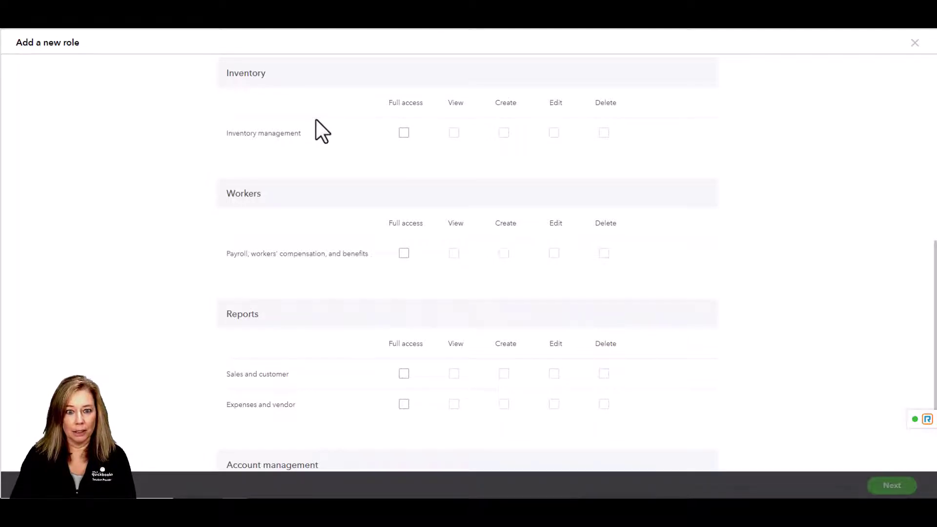
left_click(405, 134)
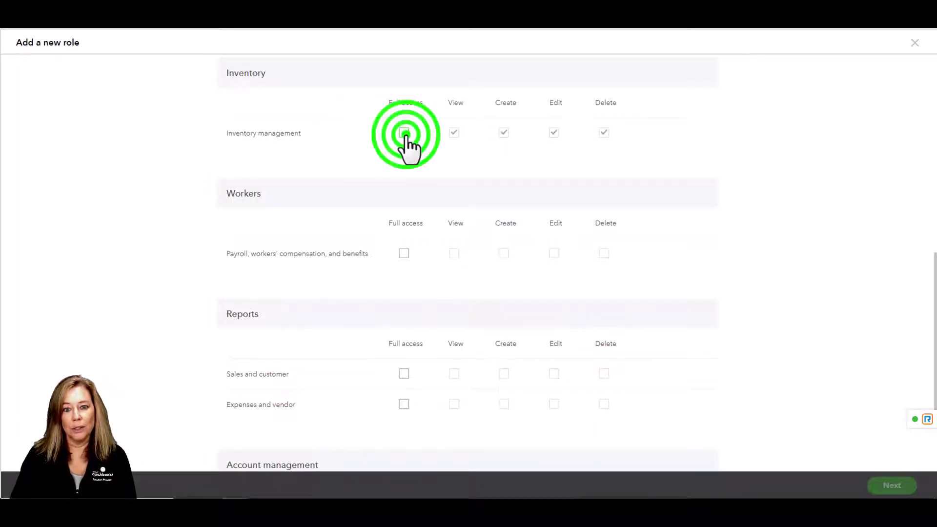
left_click(404, 133)
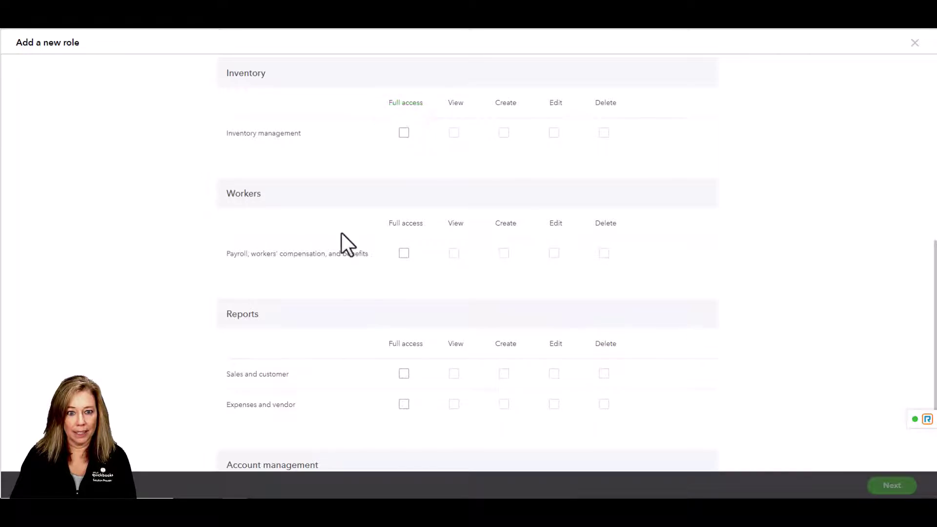
Try payroll and worker benefits access (prompt dismissed), then toggle Sales and customer reports access
scroll(341, 232, "down", 1)
scroll(341, 232, "down", 1)
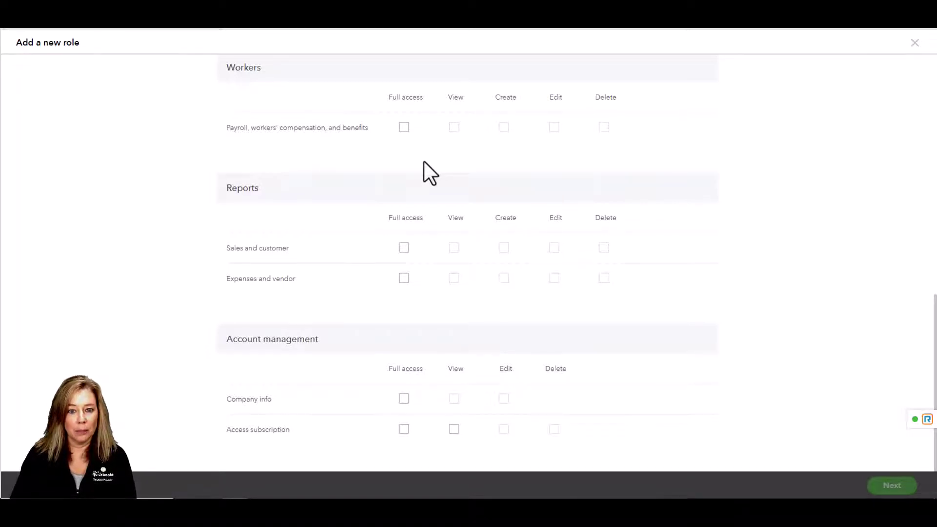
left_click(403, 128)
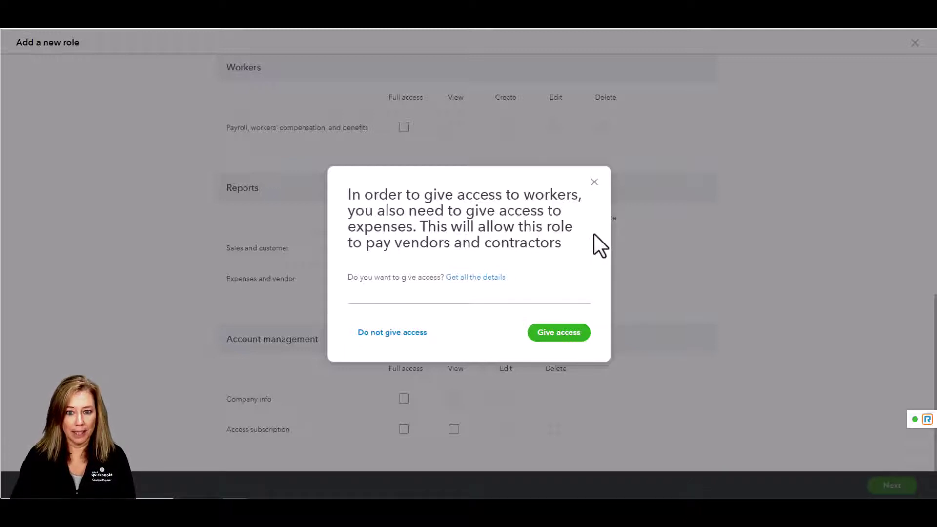
left_click(593, 181)
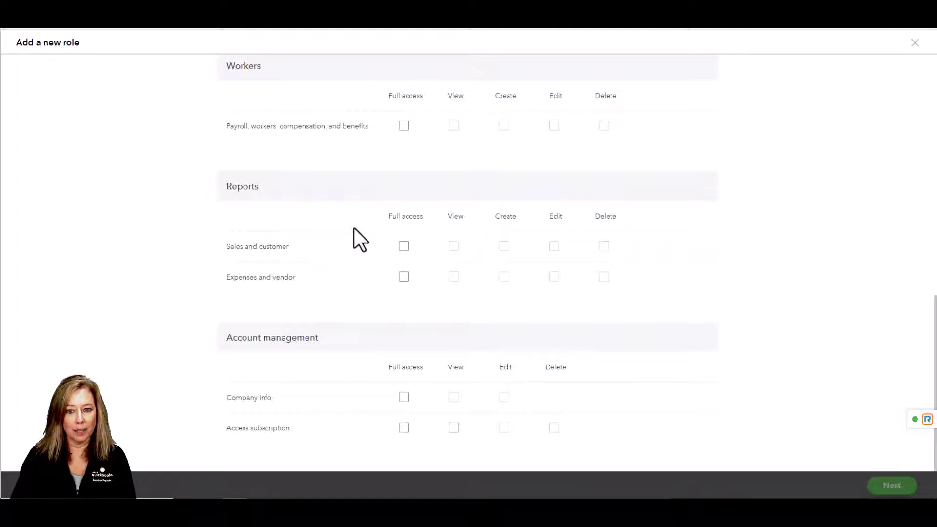
left_click(404, 246)
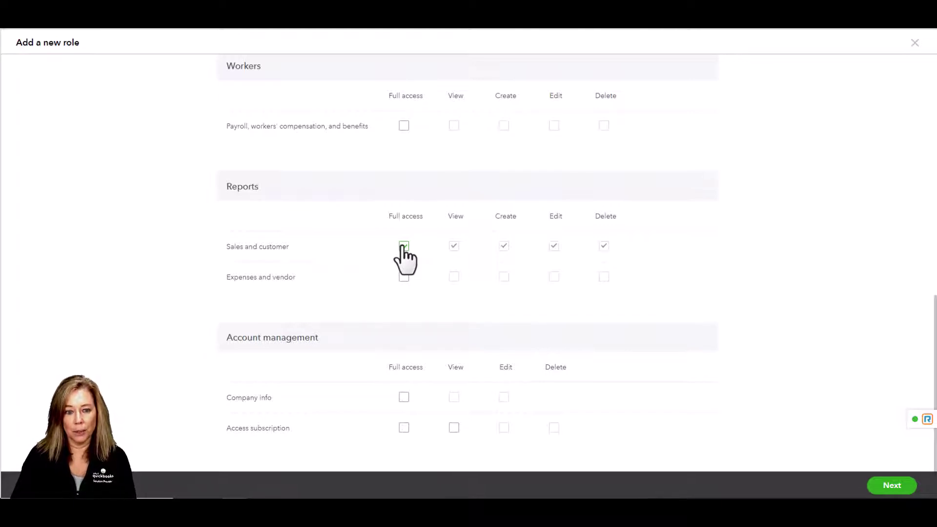
left_click(404, 247)
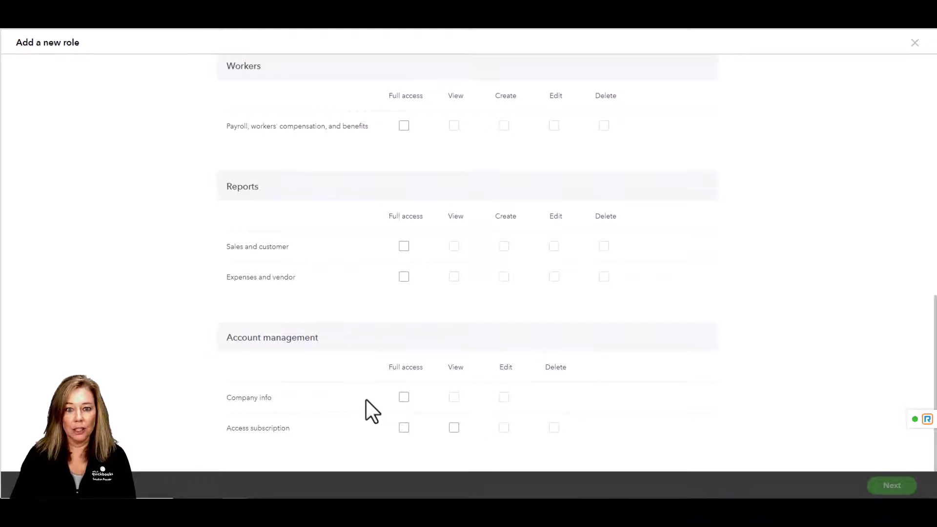
Toggle Company info access, then leave Access subscription full access unchecked
left_click(403, 396)
left_click(405, 425)
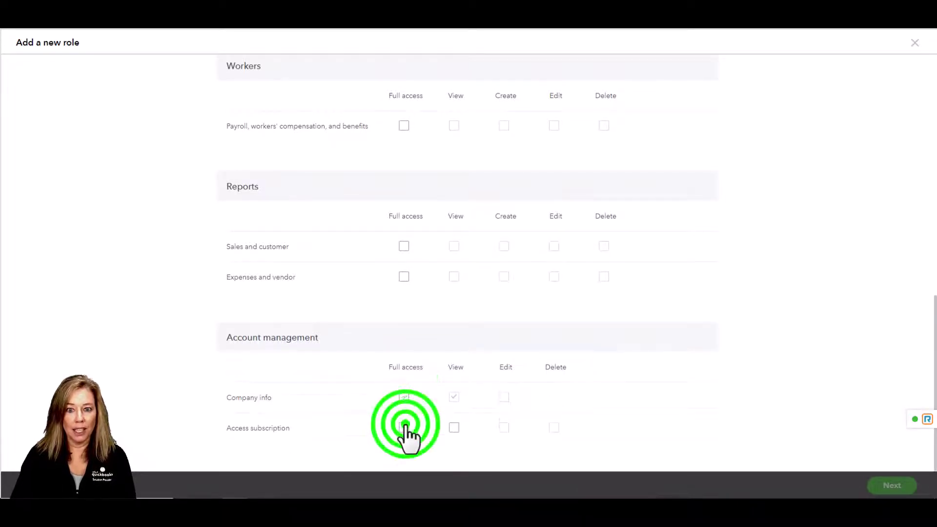
left_click(405, 428)
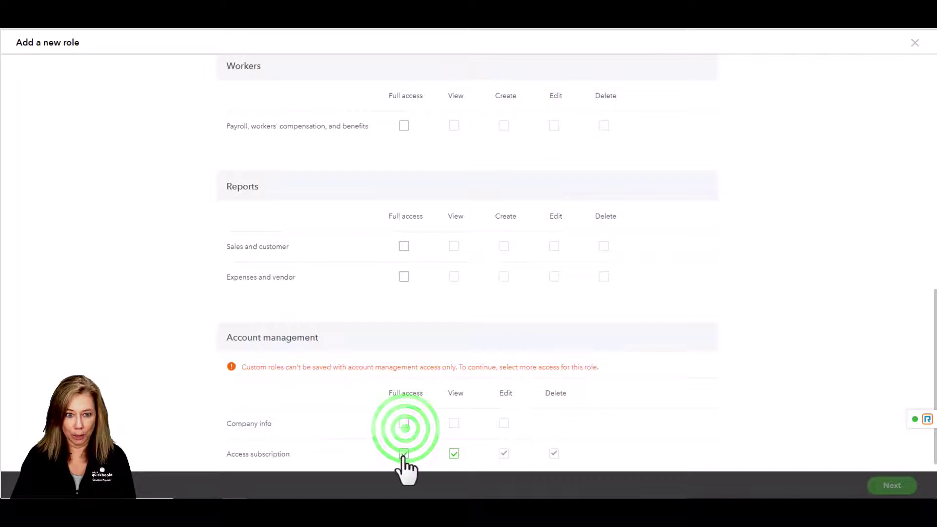
left_click(404, 454)
scroll(329, 418, "up", 6)
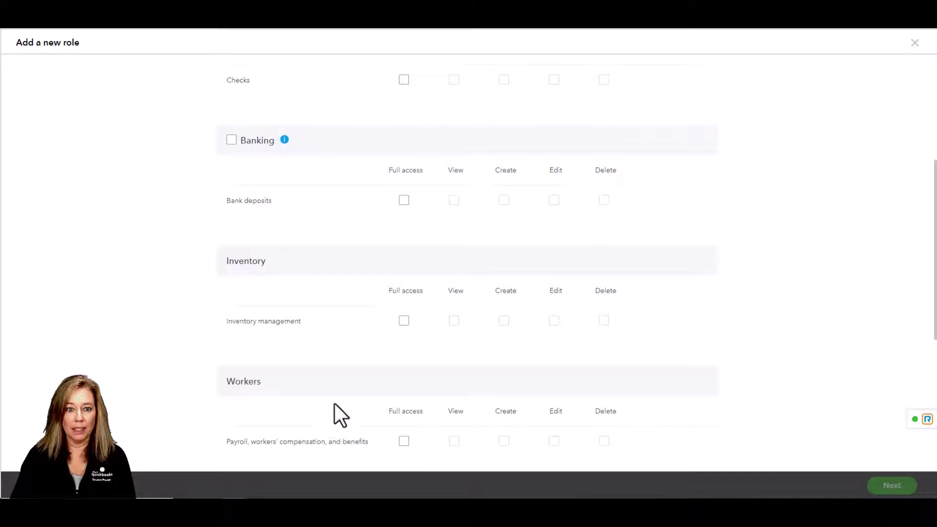
Grant Bank deposits full access, name the role 'Bank Deposit Rep', and preview it
left_click(403, 201)
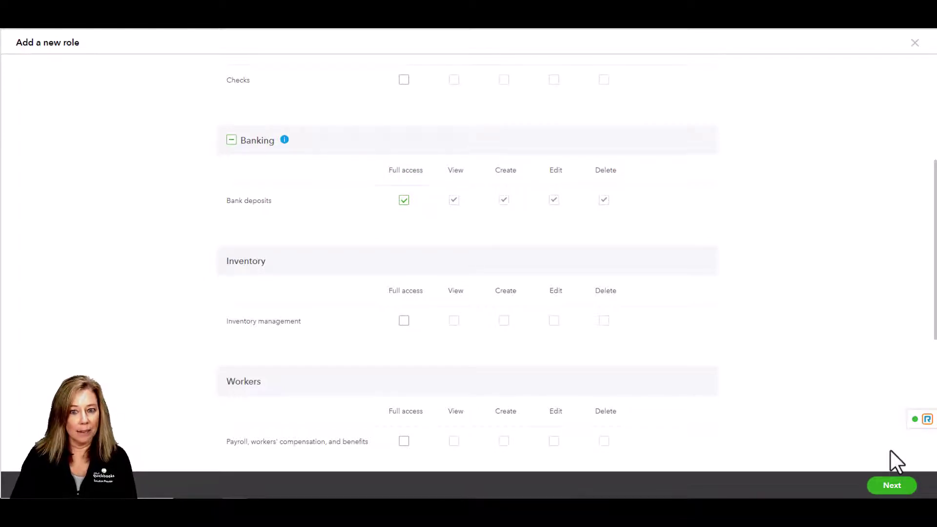
left_click(895, 486)
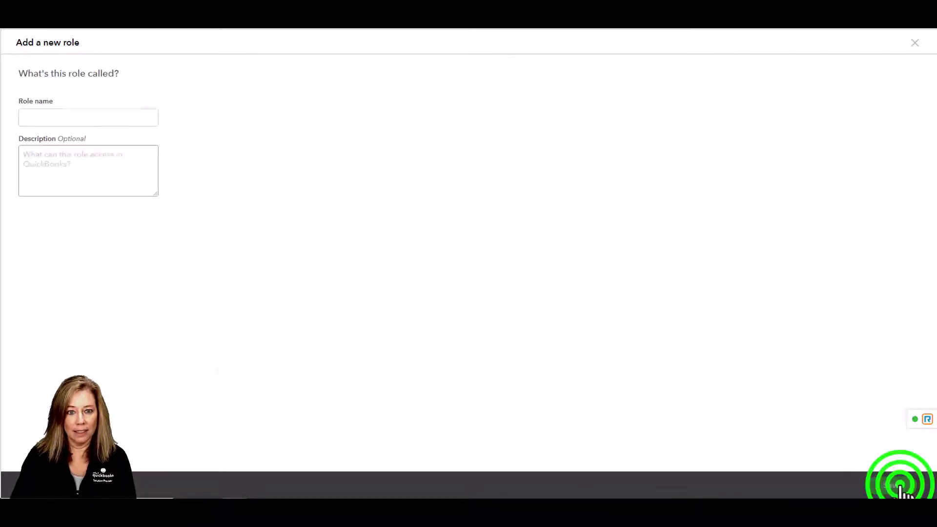
left_click(95, 122)
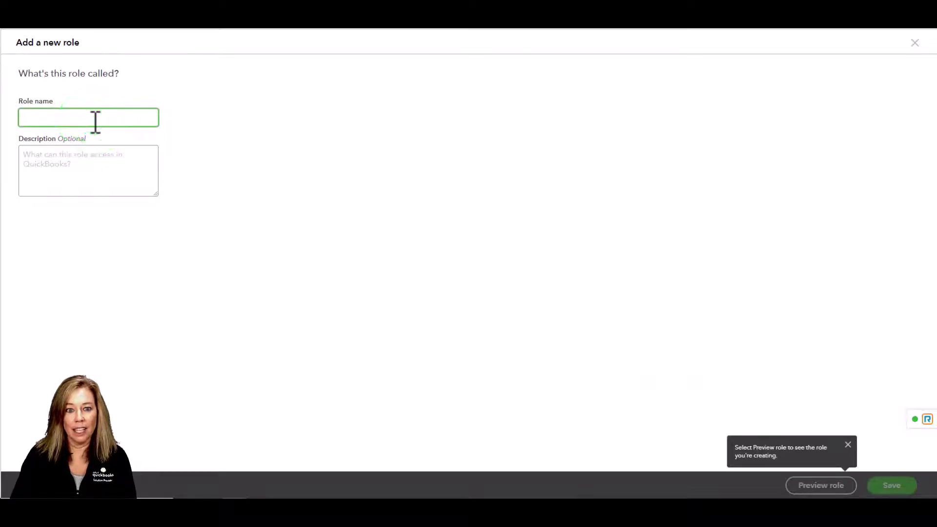
type("Bank De")
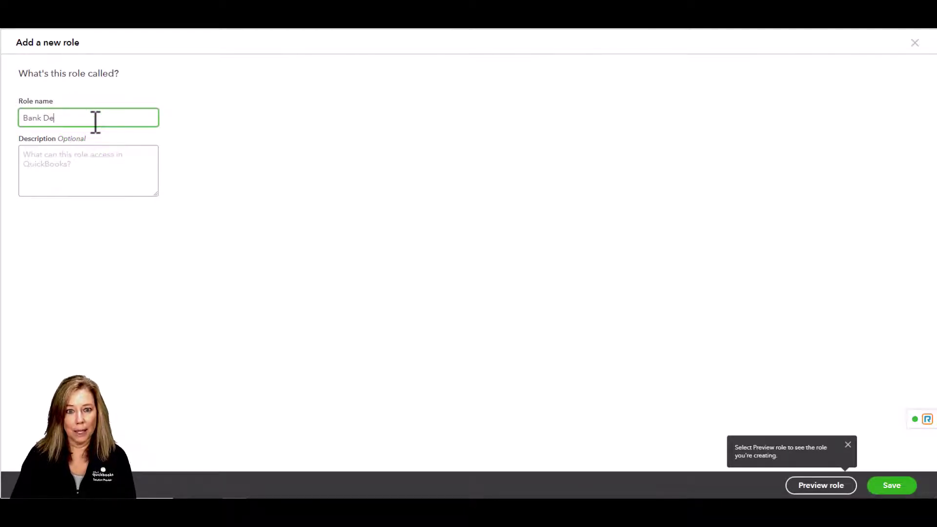
type("posit Rep")
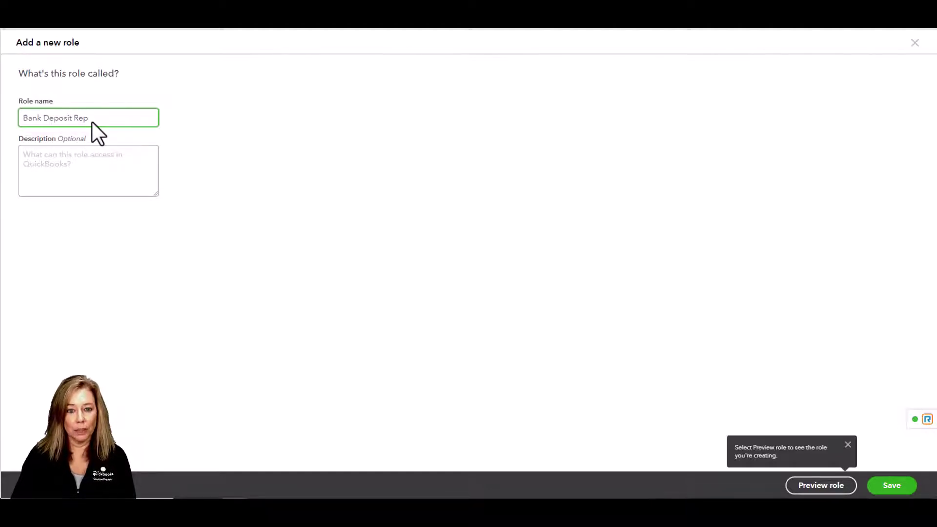
left_click(843, 486)
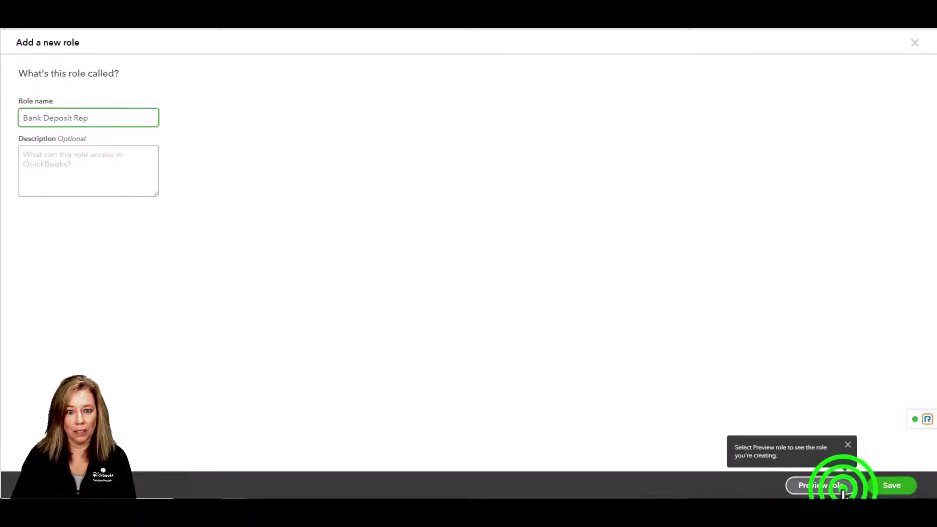
left_click(476, 317)
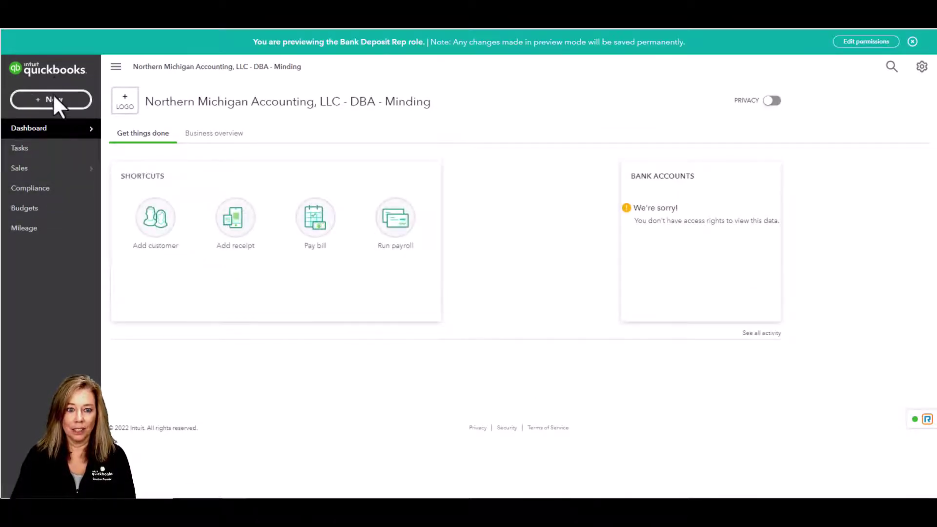
left_click(54, 99)
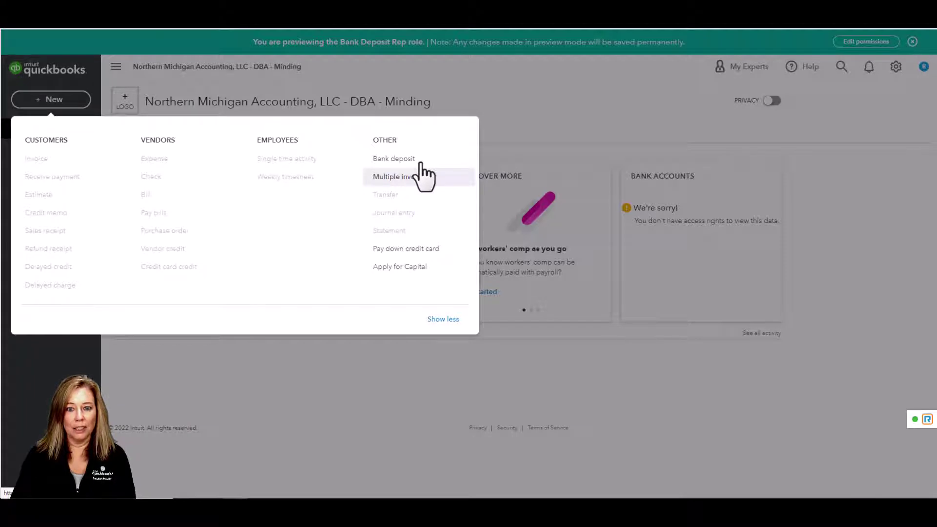
left_click(531, 114)
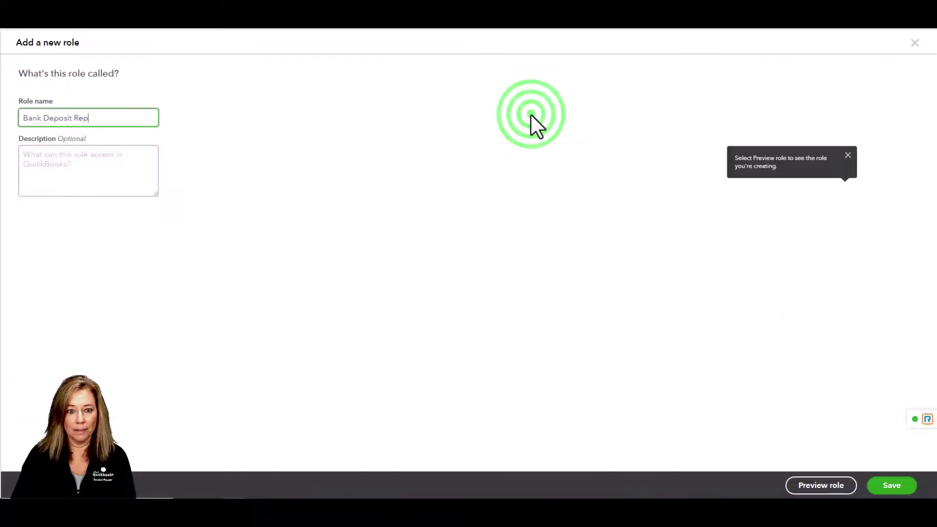
Save the Bank Deposit Rep role, then invite a new user by entering their first name and e-mail
left_click(871, 484)
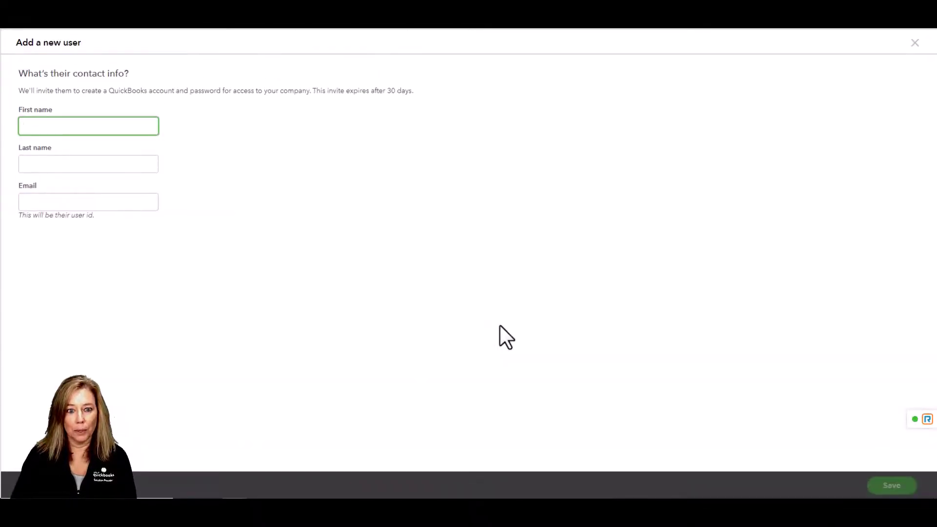
left_click(47, 126)
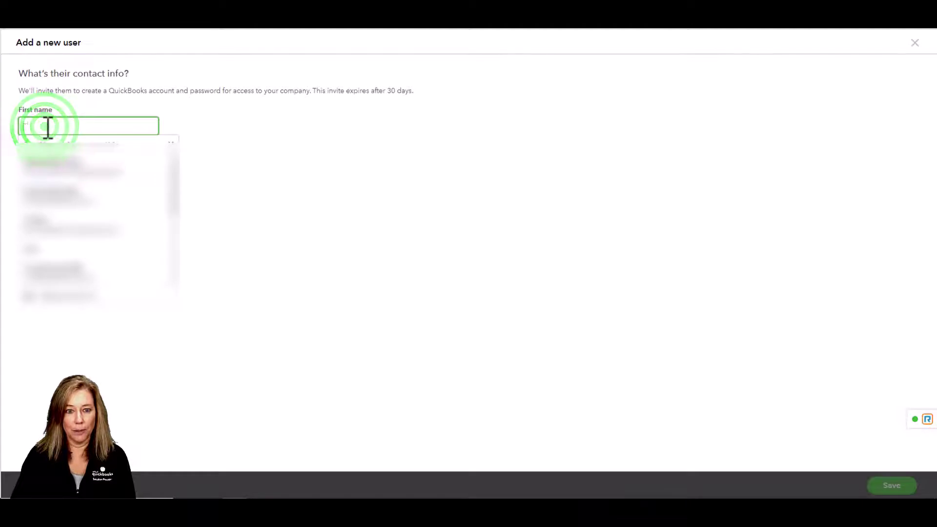
type("Test")
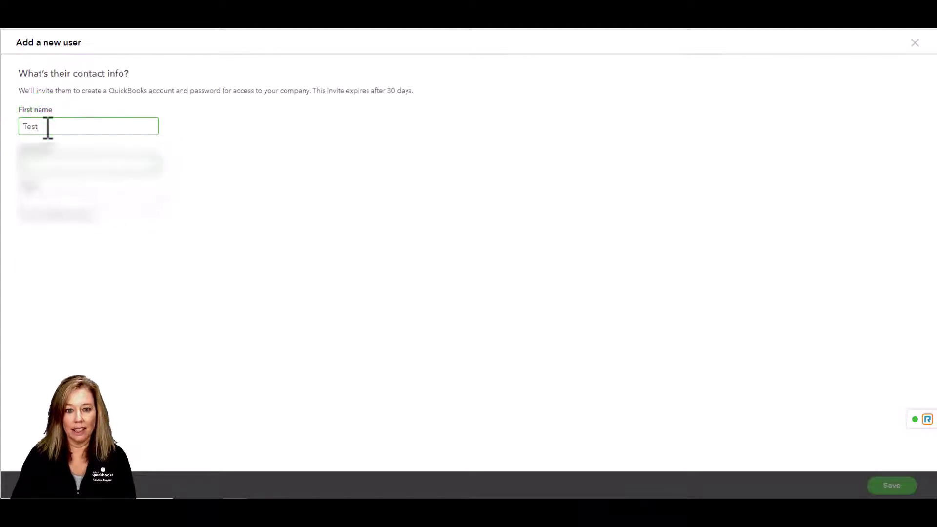
type("Company")
key("Tab")
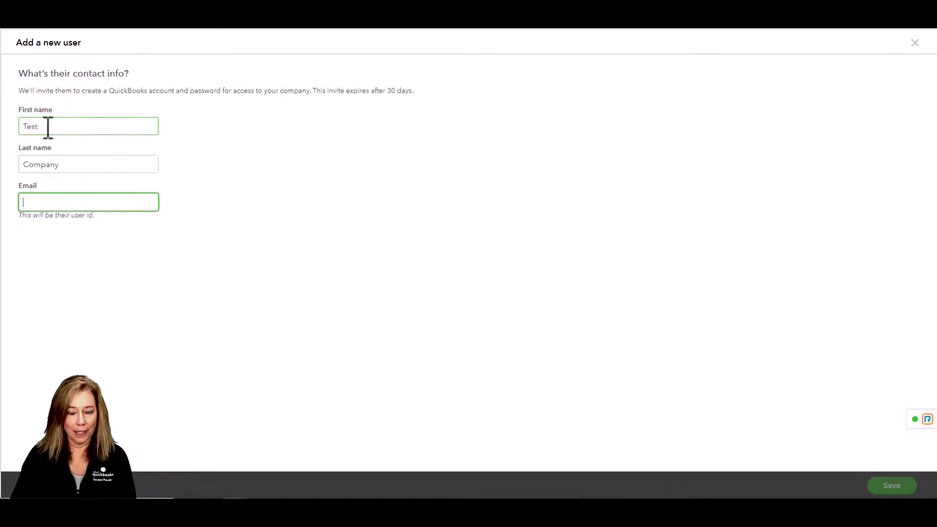
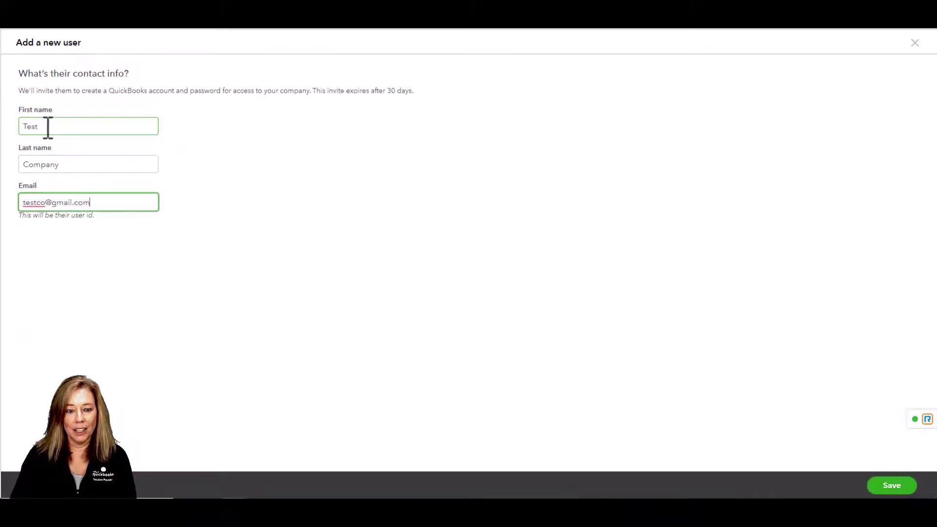
left_click(875, 491)
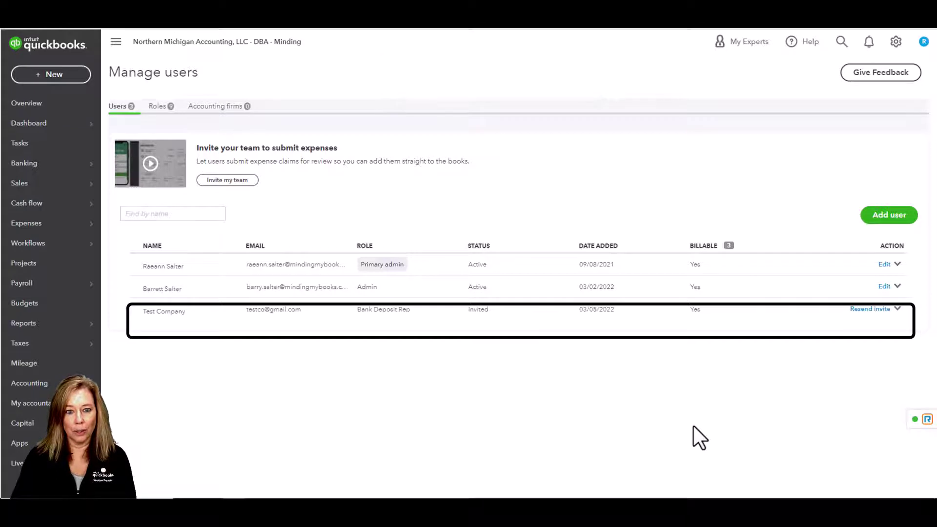
Switch to the Roles tab to review user roles, including Bank Deposit Rep
left_click(159, 107)
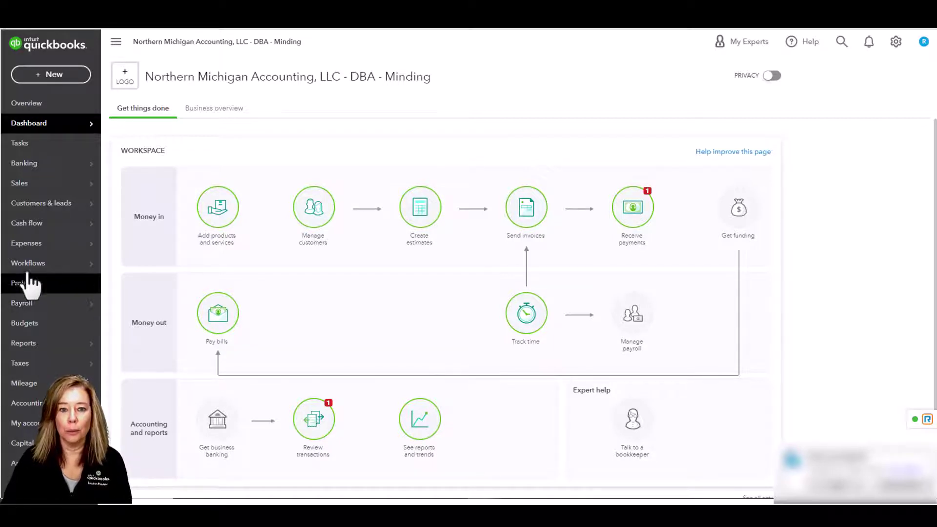
Go to Manage workflows from the gear menu and view its Templates tab
mouse_move(72, 270)
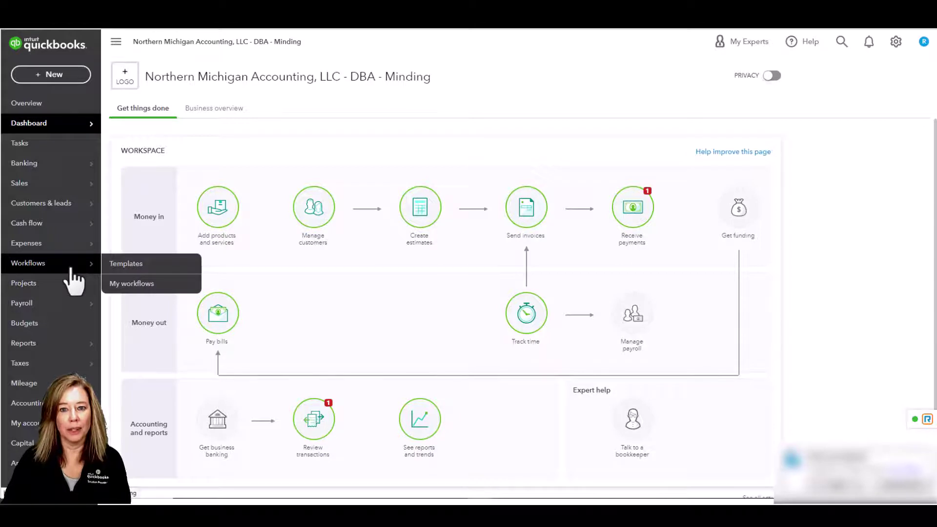
left_click(896, 43)
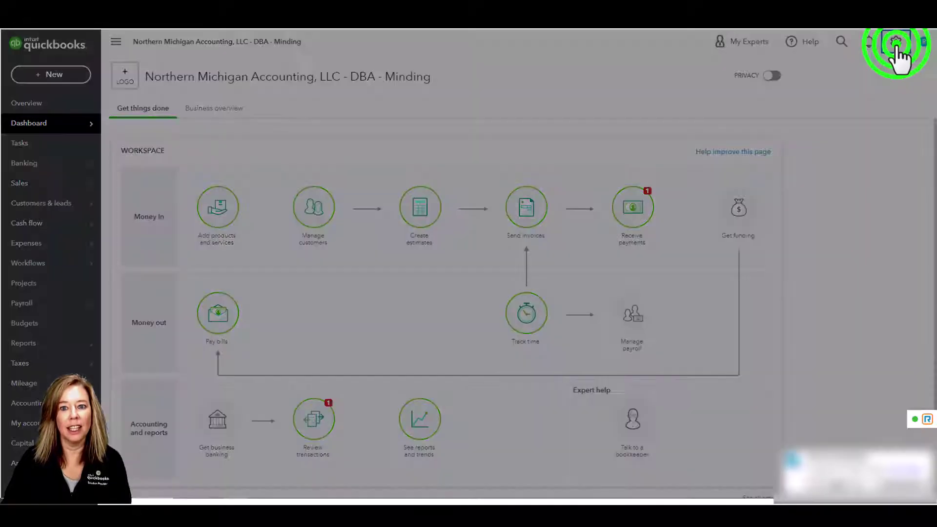
left_click(761, 103)
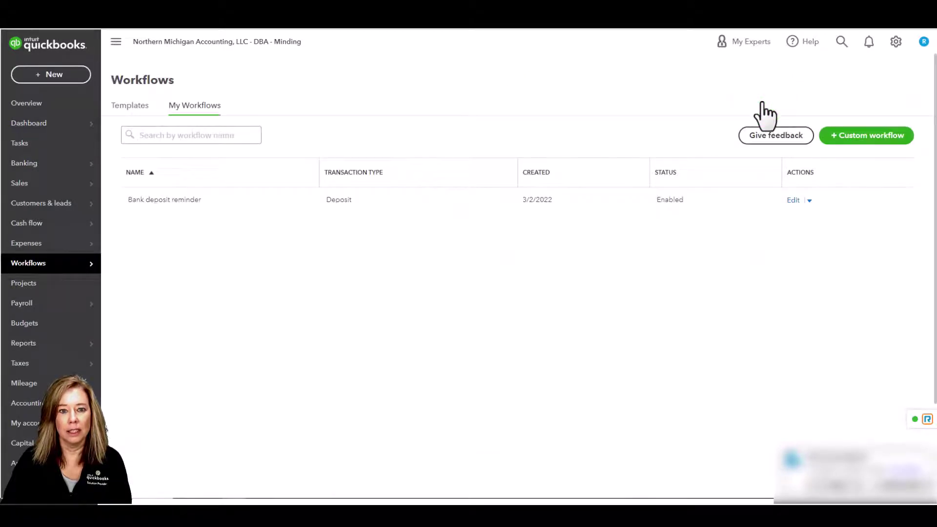
left_click(123, 107)
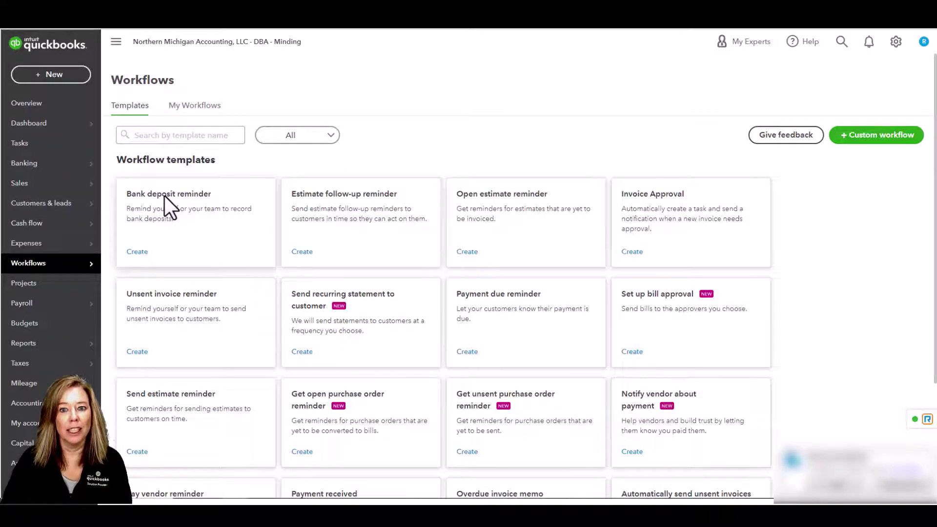
Start a workflow from the Bank deposit reminder template, keeping the greater than or equal to comparison
left_click(142, 251)
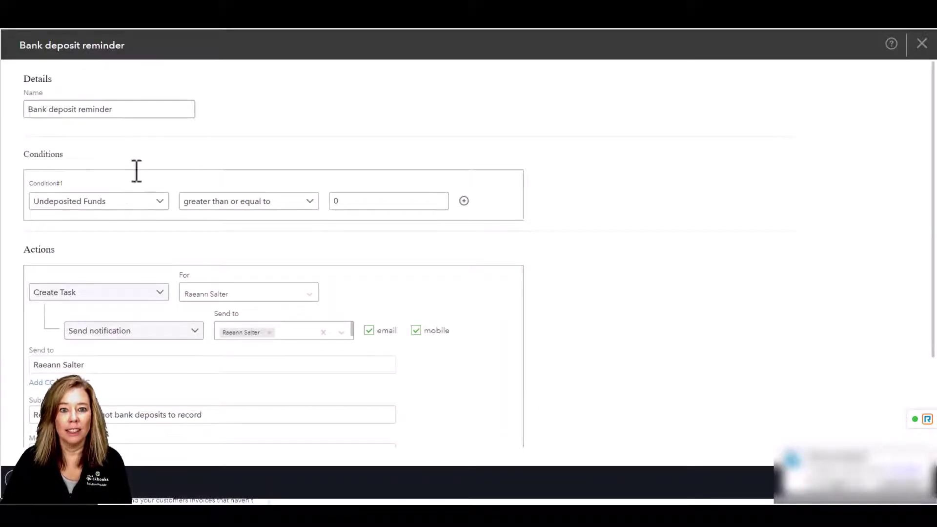
left_click(129, 110)
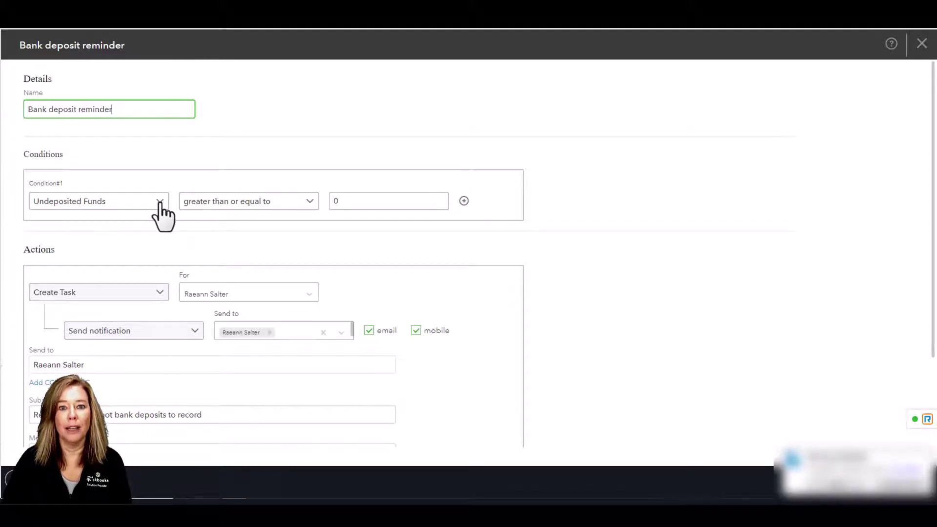
left_click(159, 202)
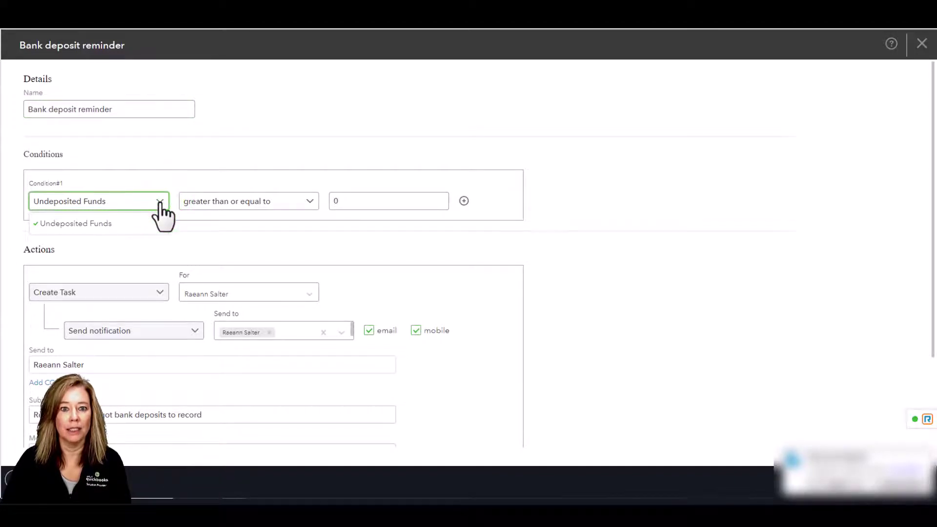
left_click(160, 202)
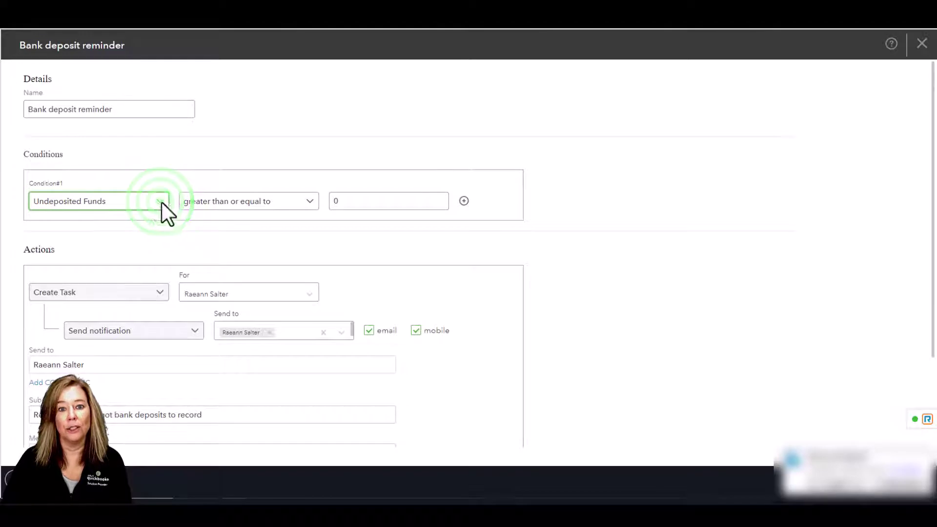
left_click(310, 202)
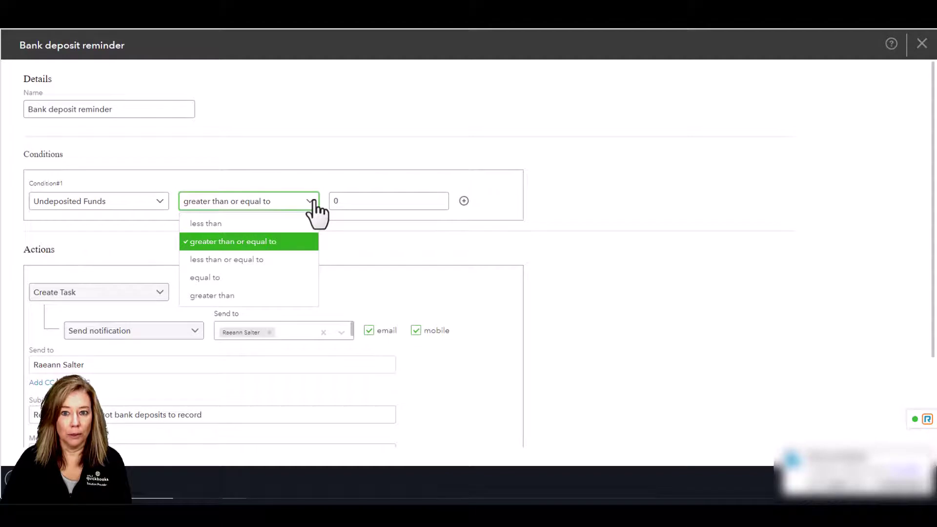
key("Down")
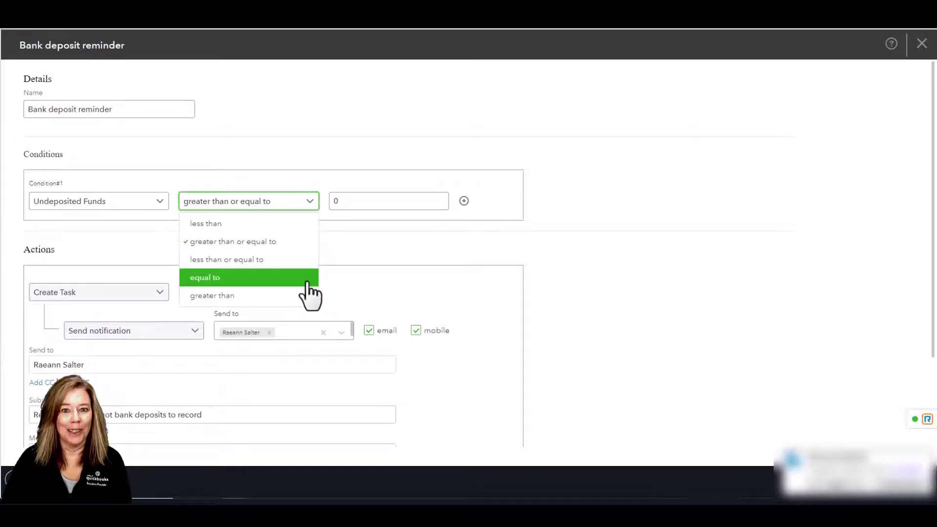
key("Down")
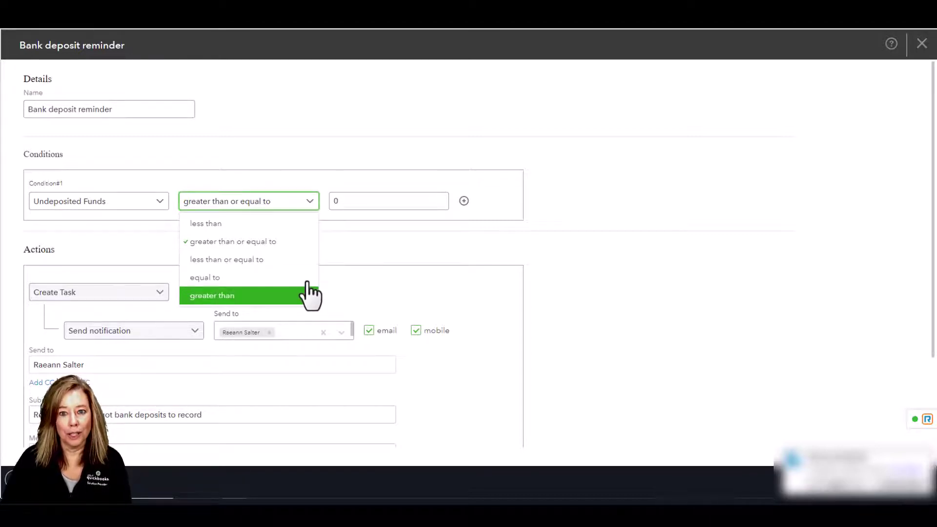
left_click(306, 245)
Set the Undeposited Funds amount to 0, then add and remove a second 'and' condition
left_click(363, 200)
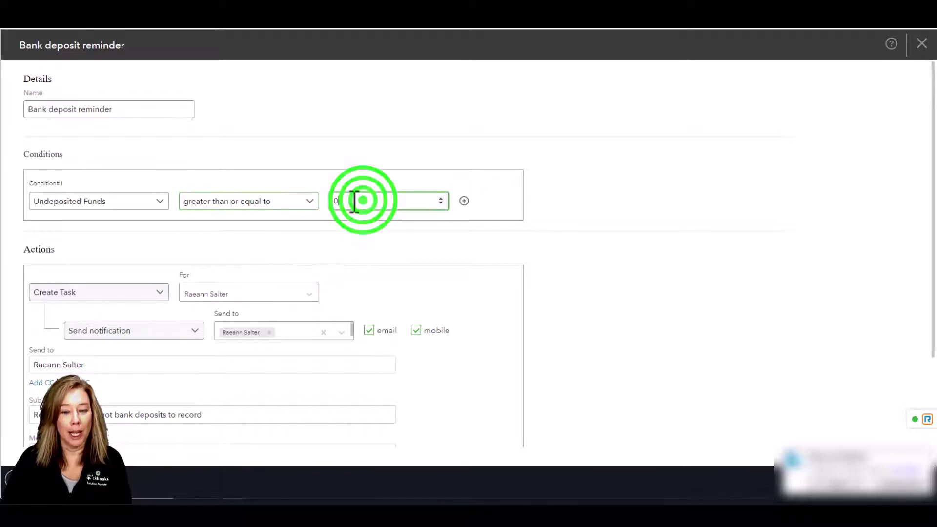
left_click_drag(355, 200, 321, 199)
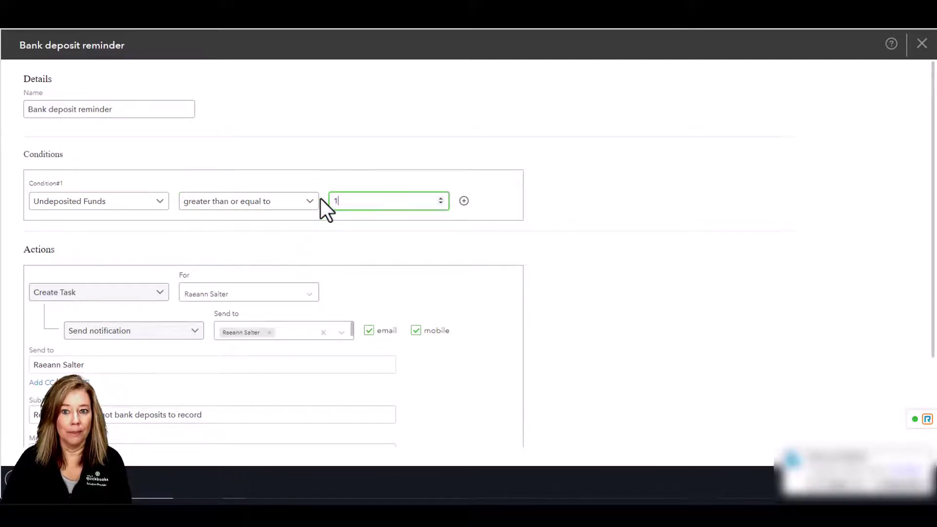
type("1")
key("BackSpace")
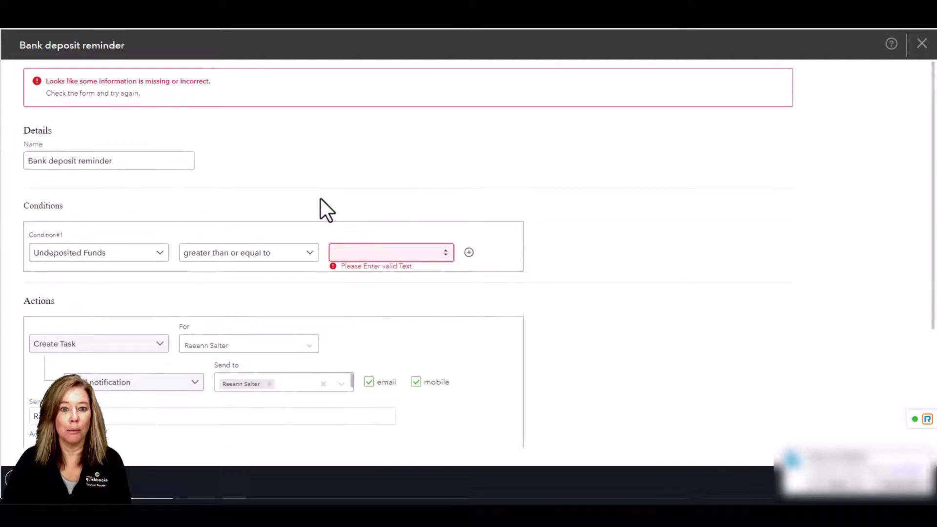
type("0")
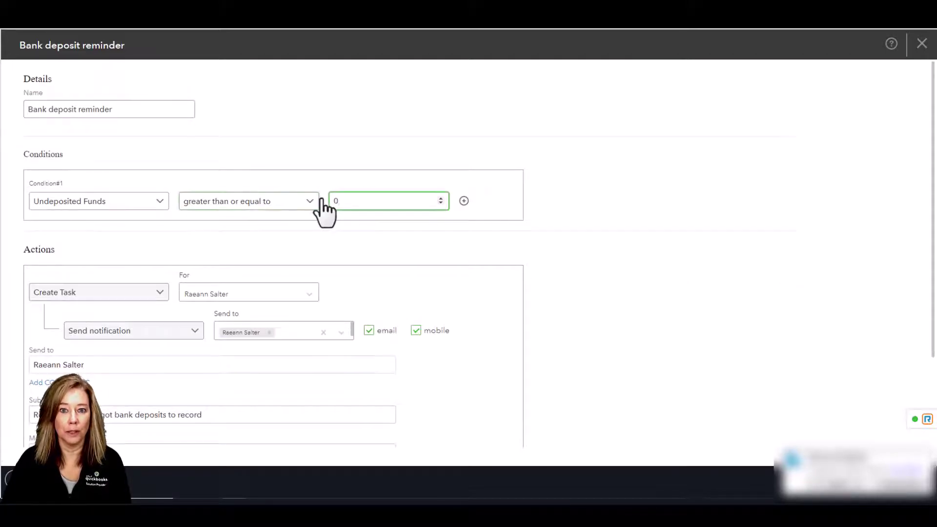
left_click(464, 201)
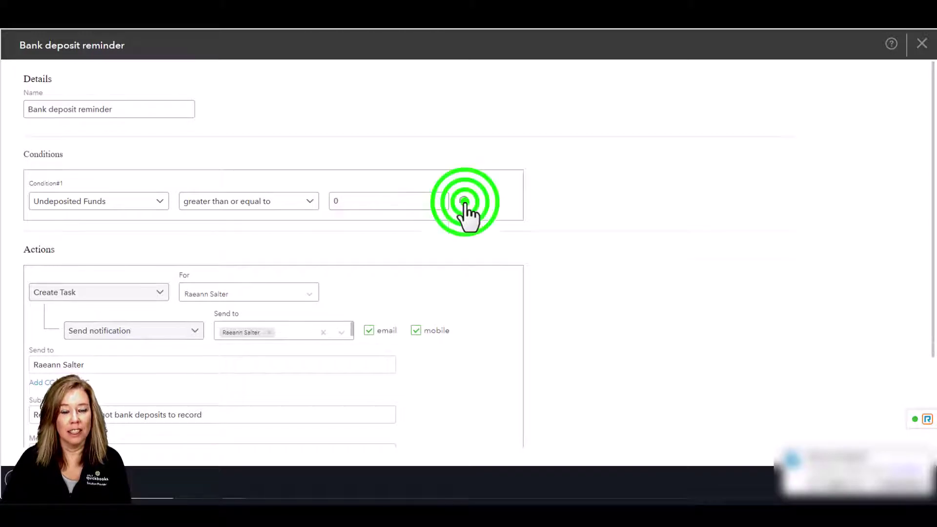
left_click(310, 229)
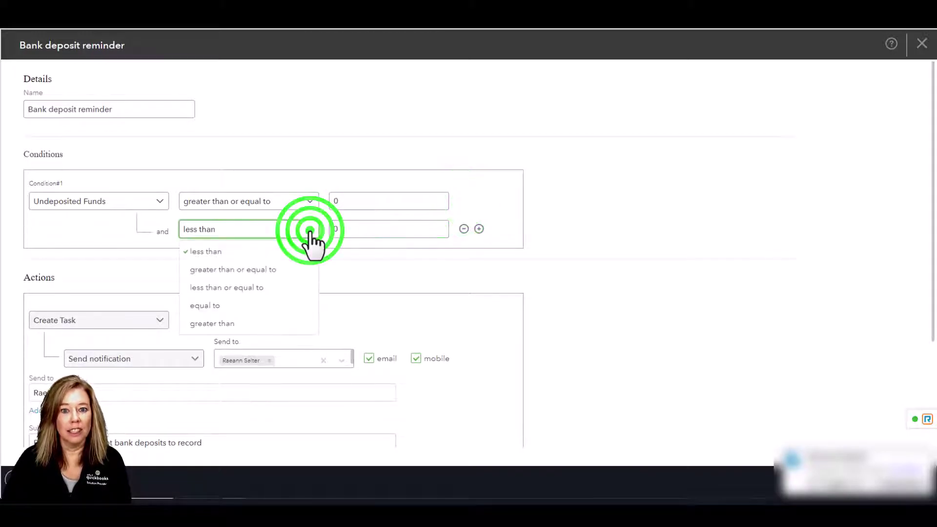
left_click(310, 230)
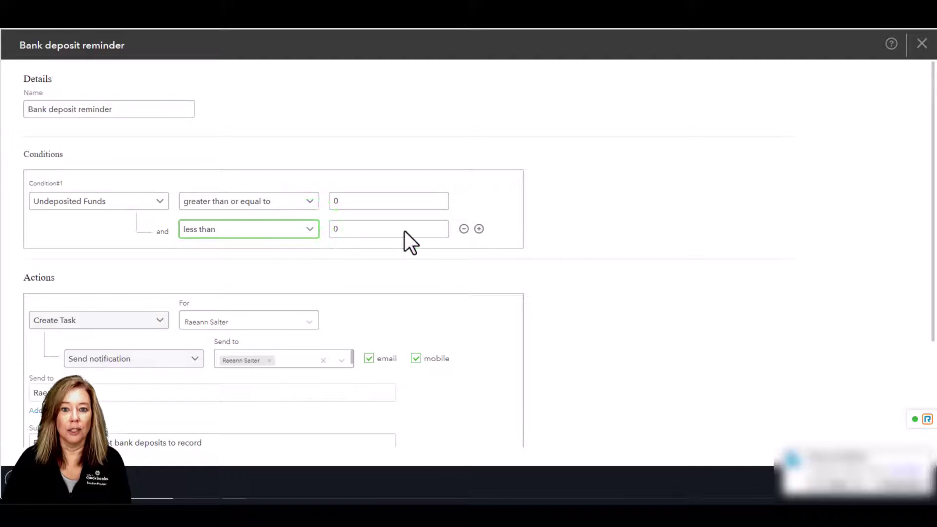
left_click(464, 229)
scroll(449, 286, "down", 2)
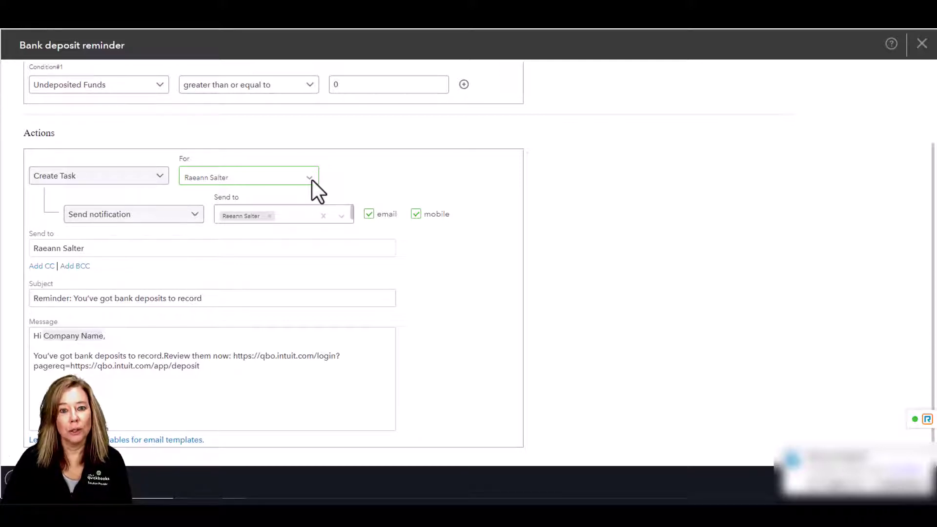
Set For to the second user, add them to Send to, and keep email and mobile notifications on
left_click(310, 178)
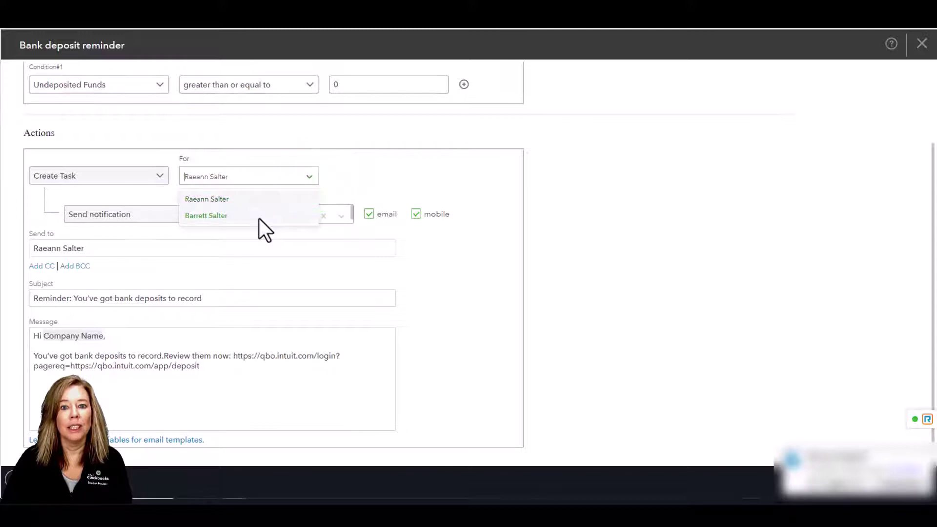
left_click(229, 216)
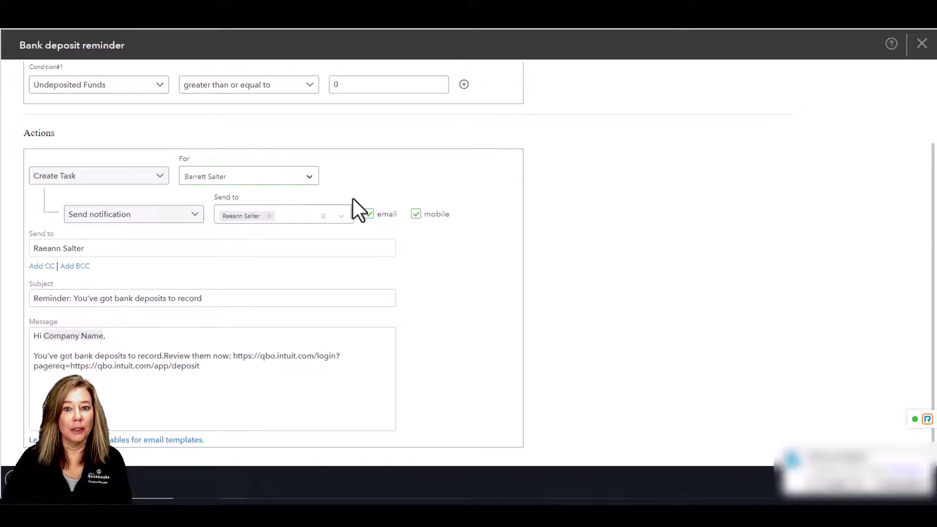
left_click(340, 215)
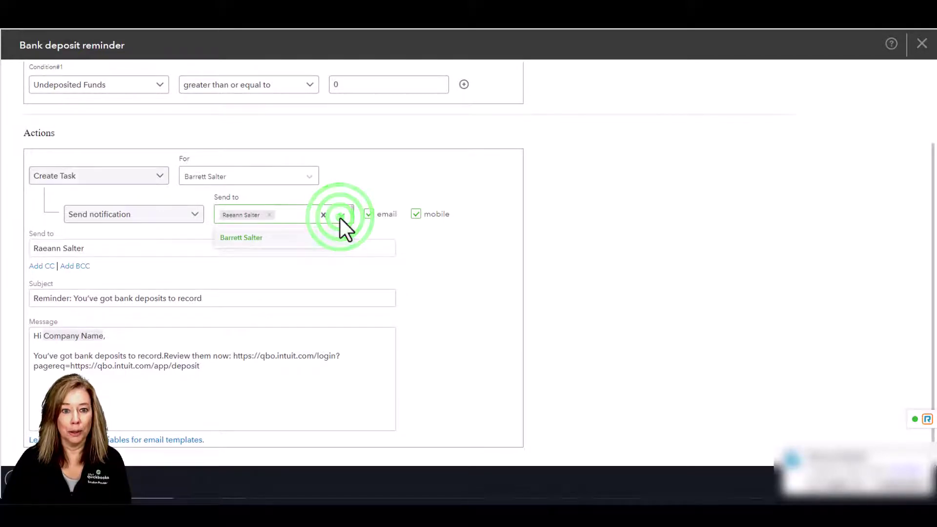
left_click(266, 237)
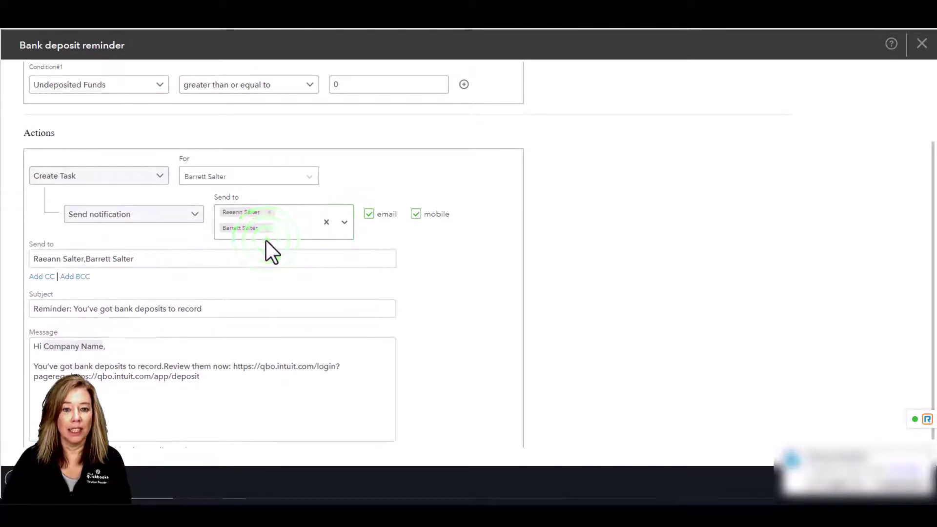
left_click(369, 214)
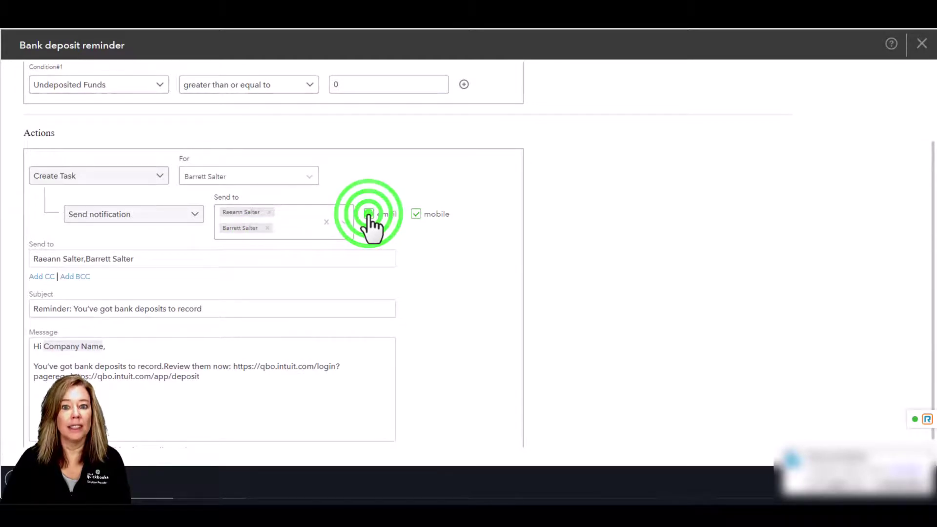
left_click(369, 215)
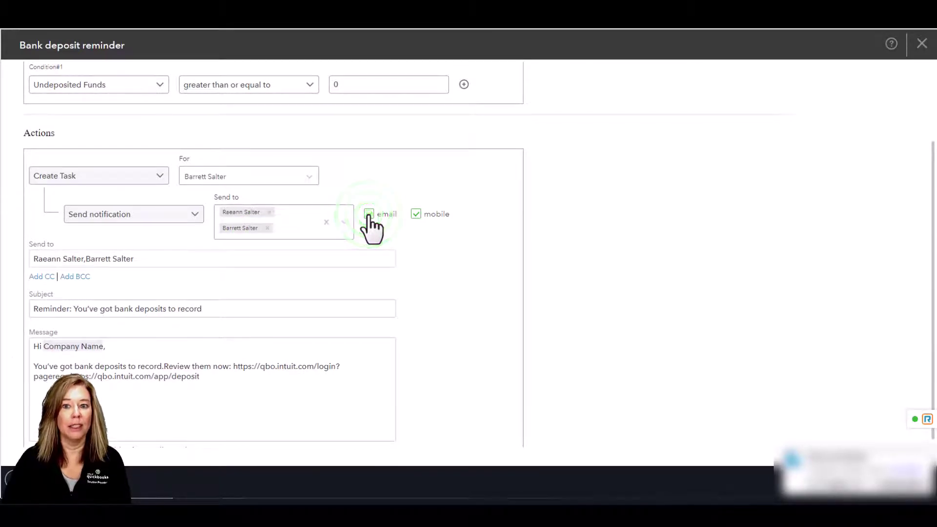
left_click(416, 214)
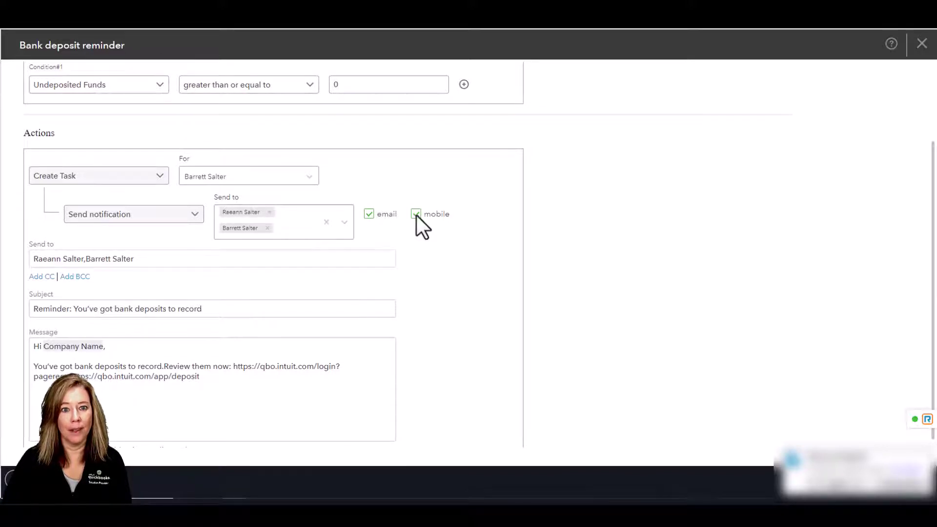
Replace the greeting's Company Name placeholder with the # Company Name field, then Save and Enable
left_click(223, 309)
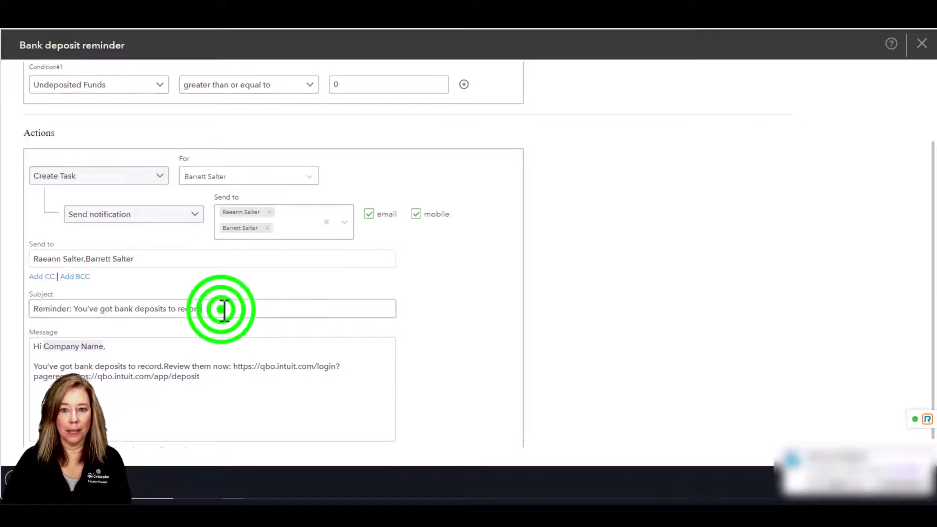
left_click(113, 347)
left_click(46, 346)
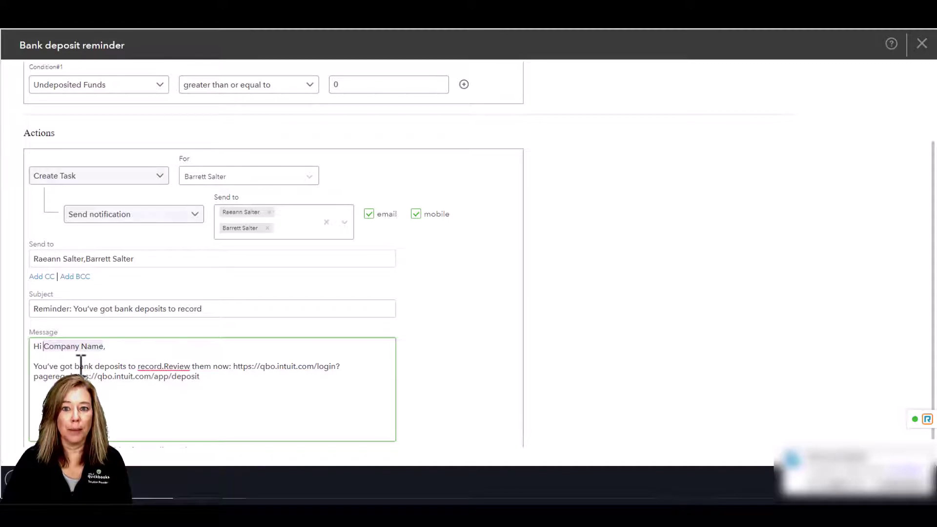
key("BackSpace")
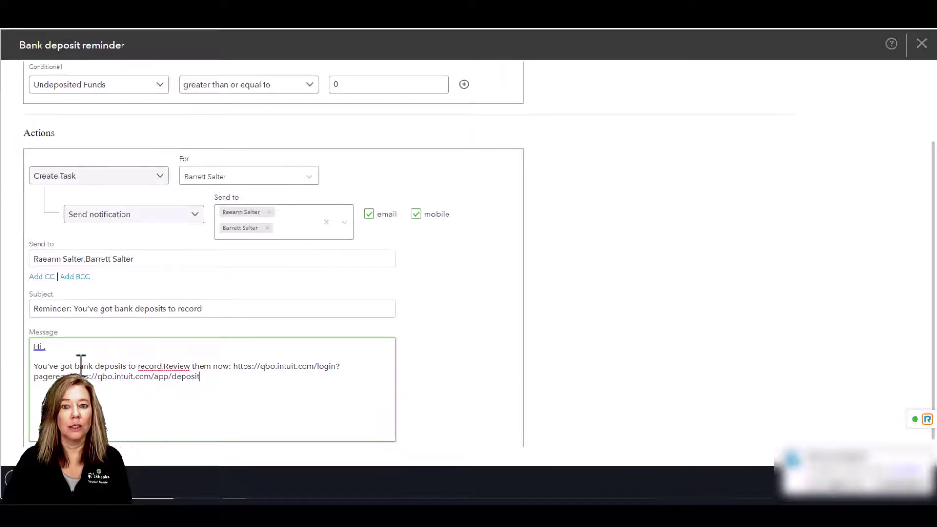
left_click(43, 346)
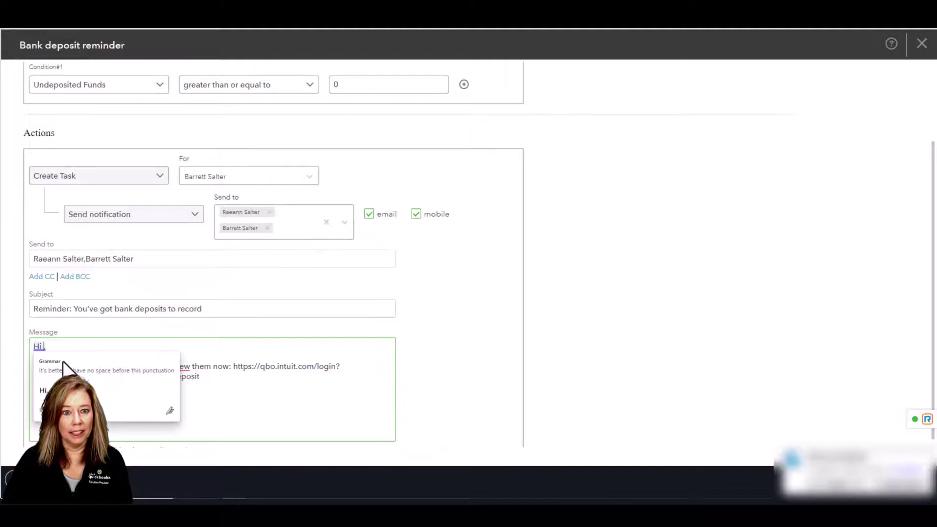
type("#")
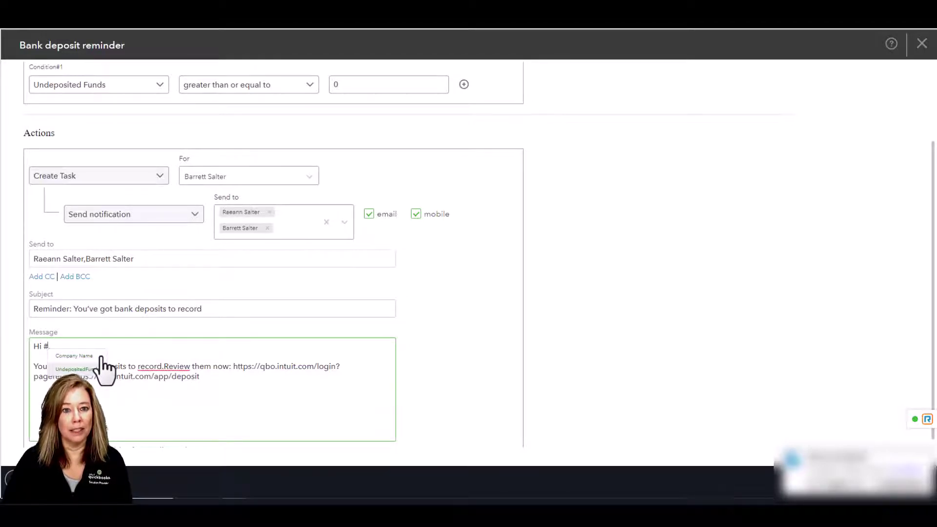
left_click(93, 358)
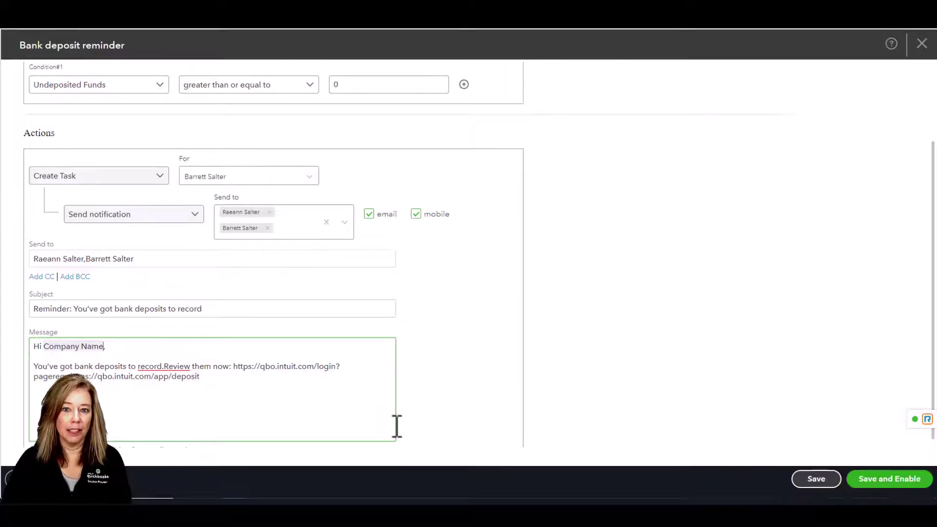
left_click(910, 479)
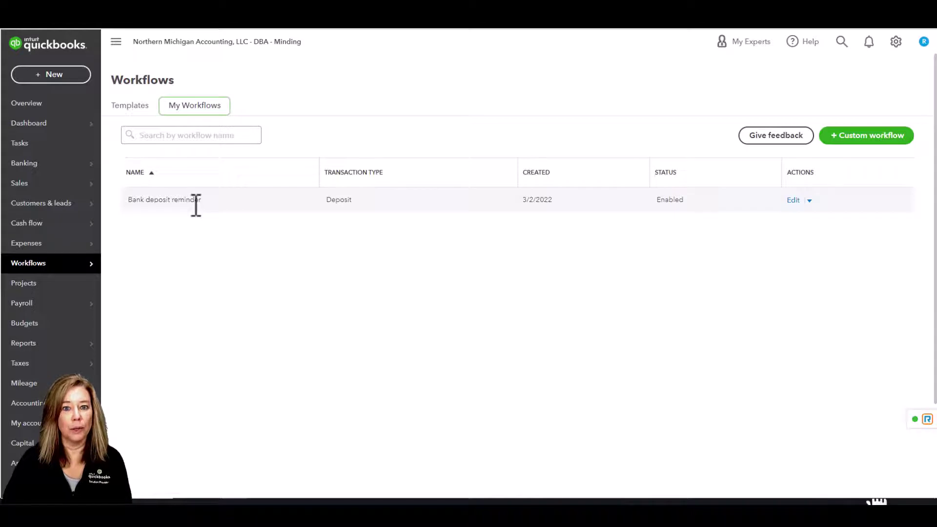
left_click(809, 200)
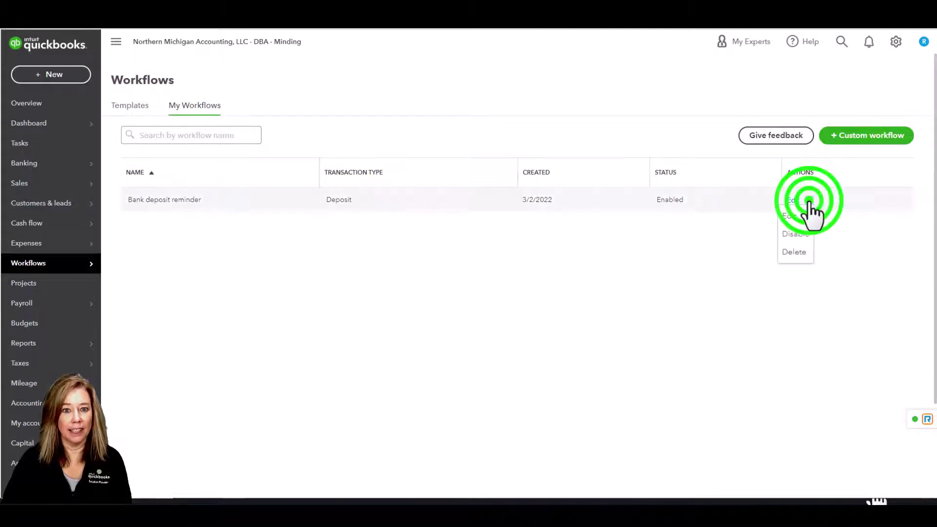
left_click(795, 216)
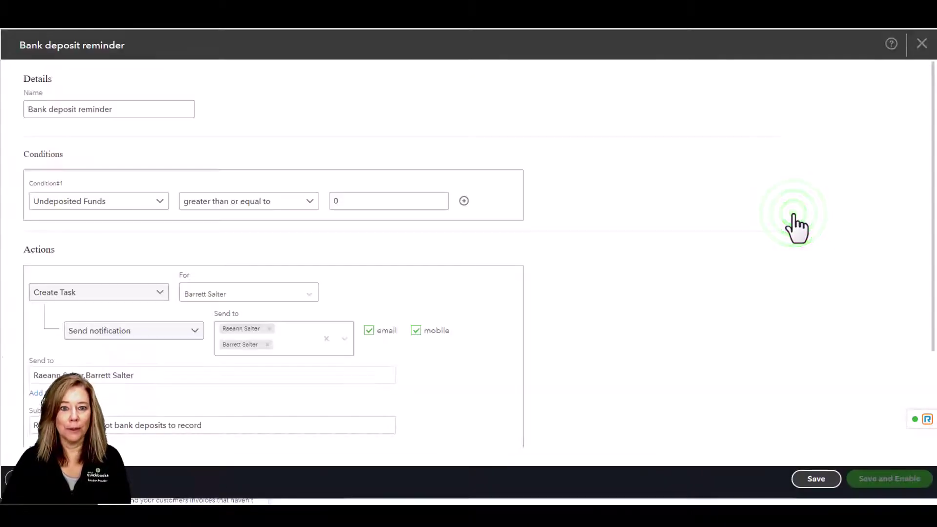
left_click(921, 44)
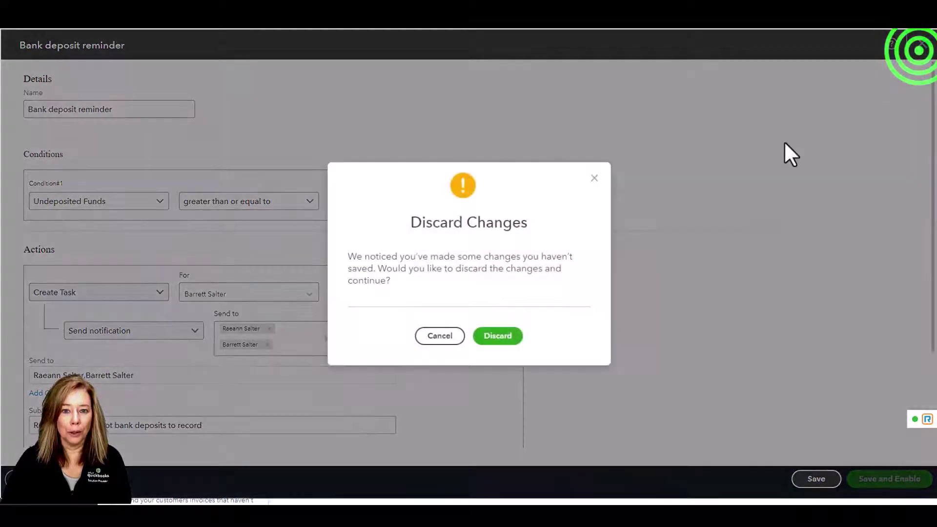
left_click(503, 337)
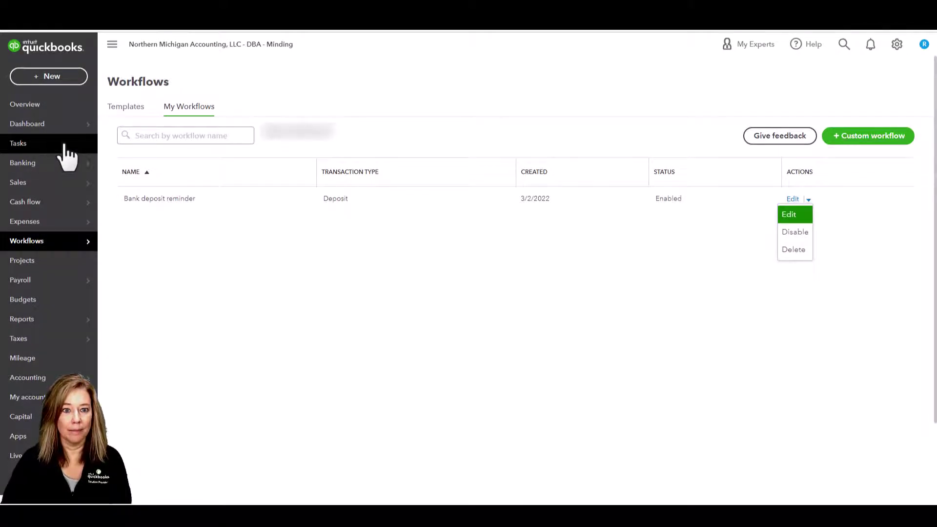
On Tasks, check completed and active lists, then expand Create bank deposit showing $4,076.69
left_click(64, 143)
left_click(25, 145)
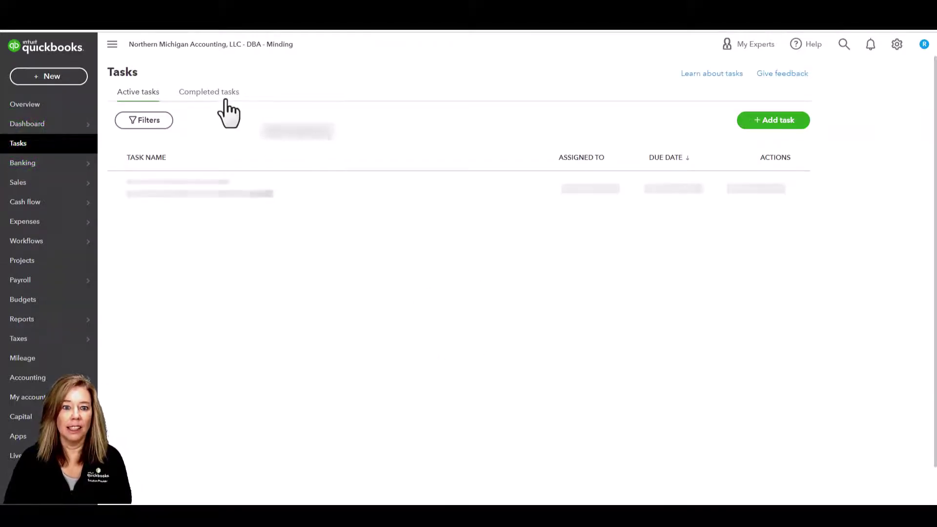
left_click(14, 147)
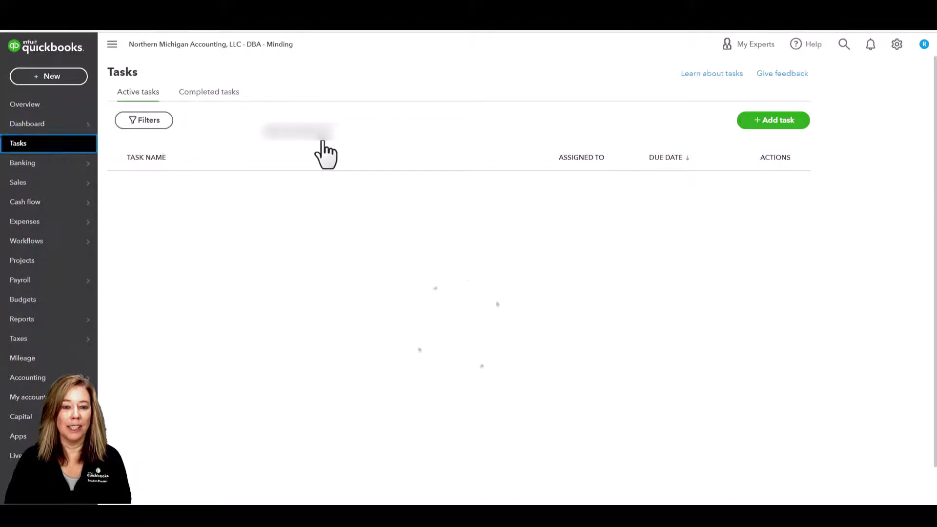
left_click(225, 100)
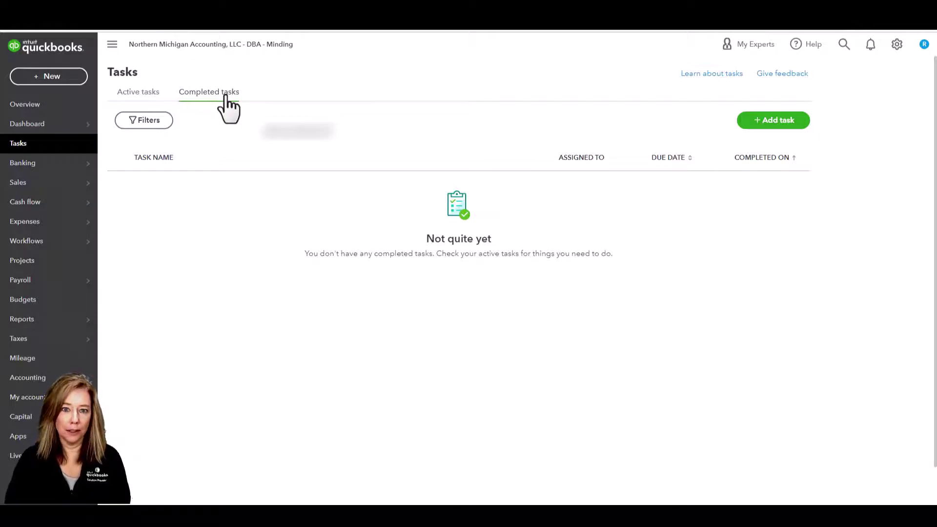
left_click(151, 118)
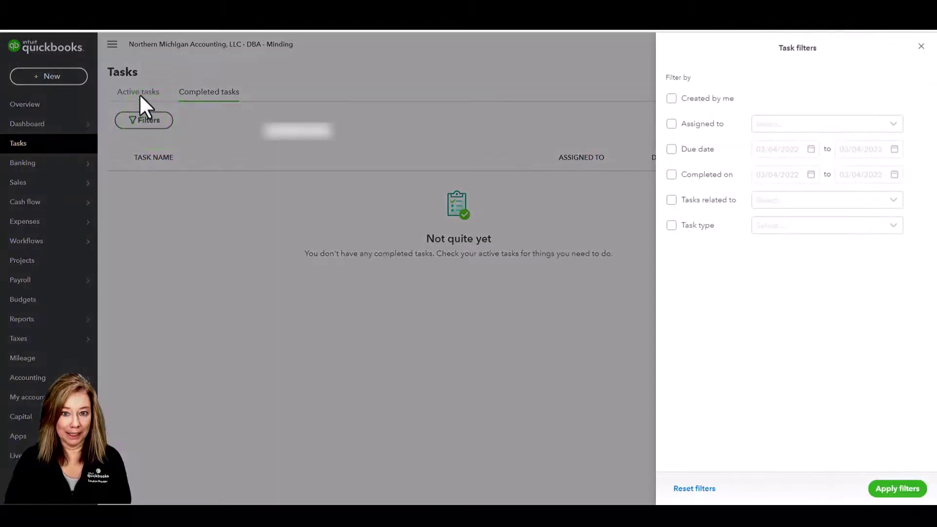
left_click(139, 93)
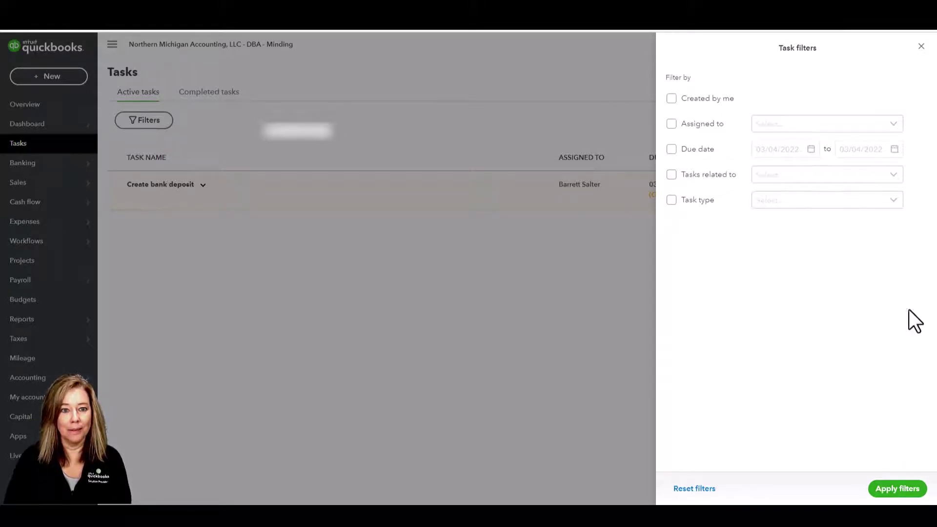
left_click(921, 46)
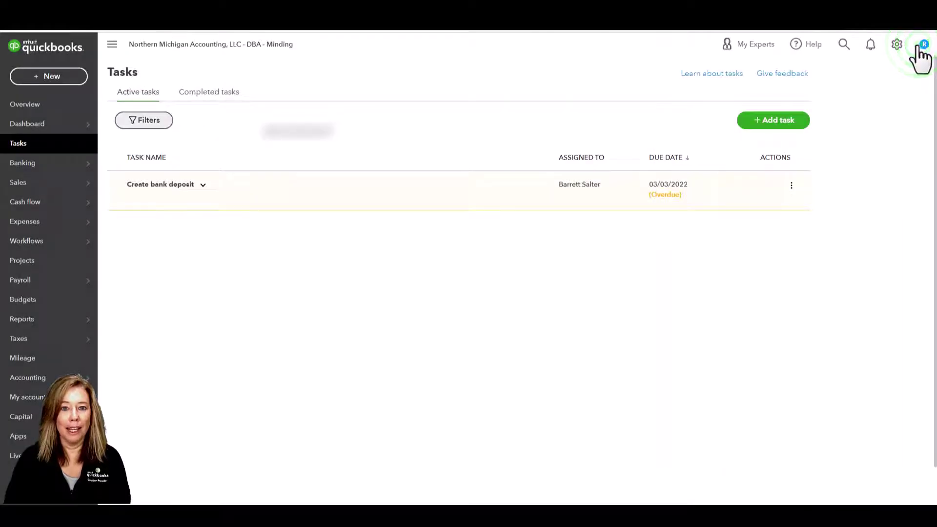
left_click(160, 190)
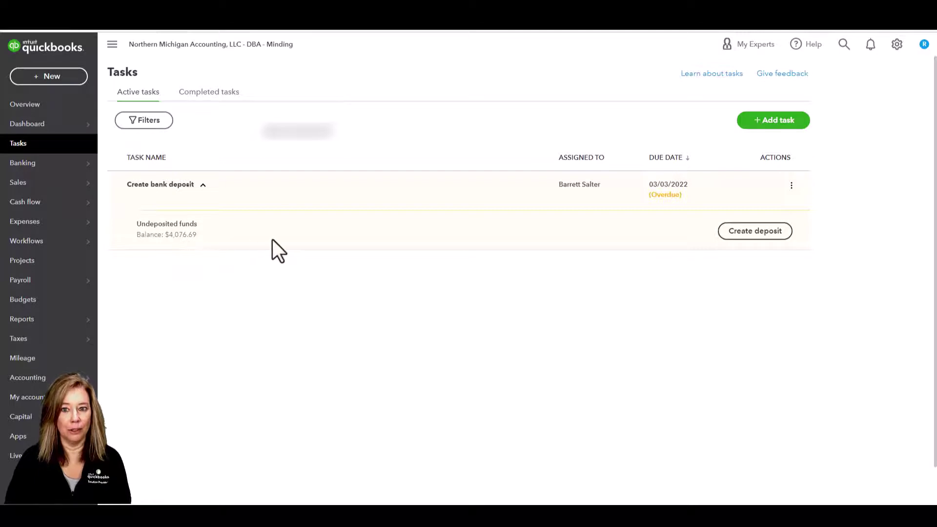
Deposit the 1,636.69 check, 2,000.00 check and 440.00 cash payments into 10100 Checking
left_click(776, 233)
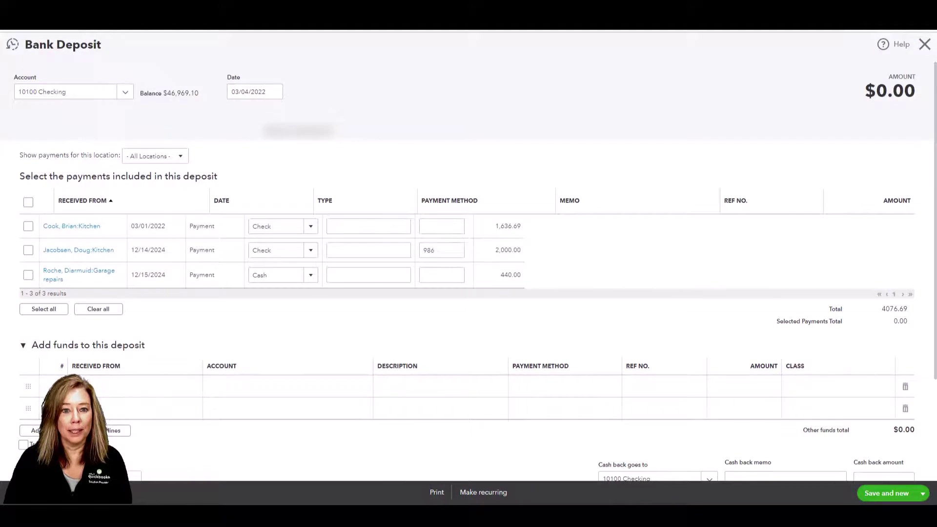
left_click(28, 226)
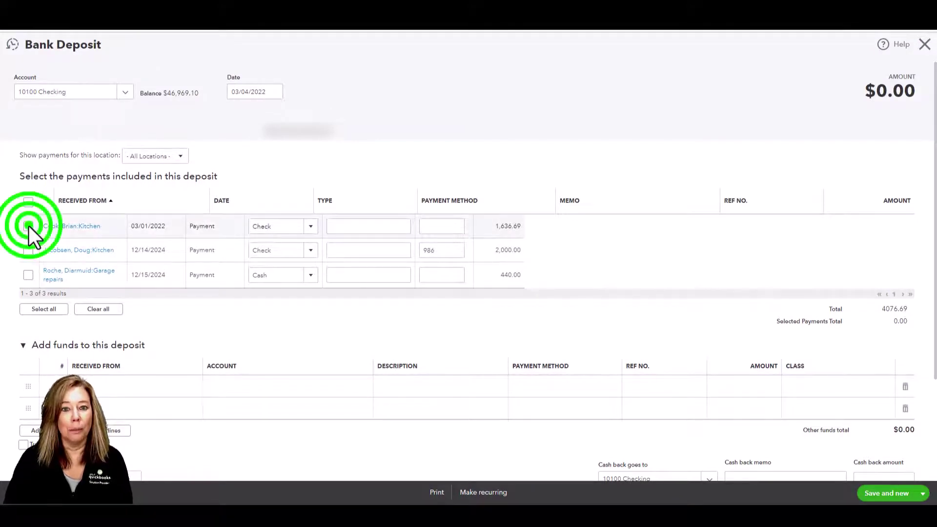
left_click(27, 250)
left_click(28, 274)
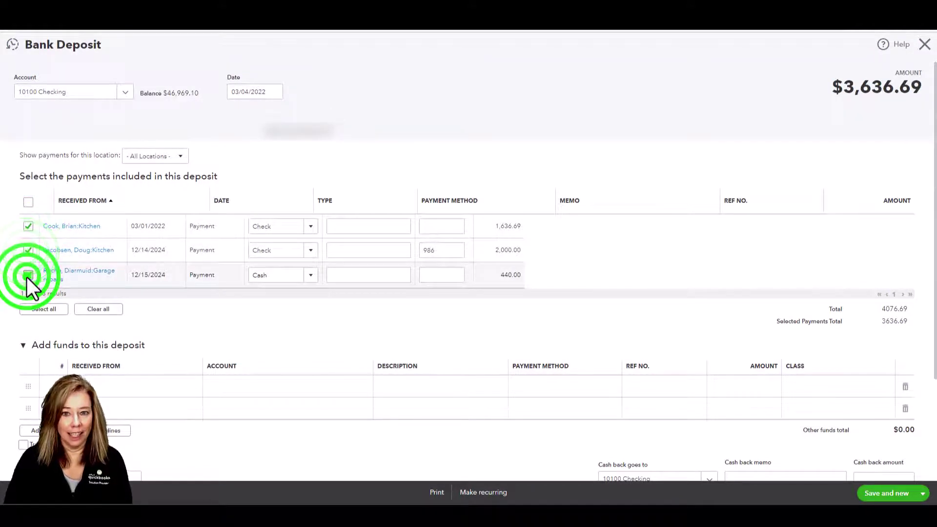
left_click(893, 494)
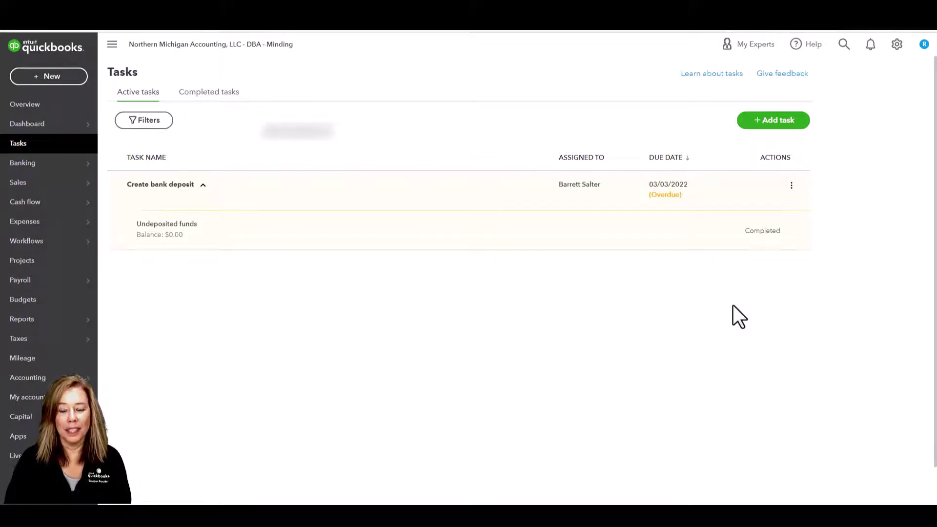
Start a new custom workflow with Invoice as the source transaction
left_click(898, 45)
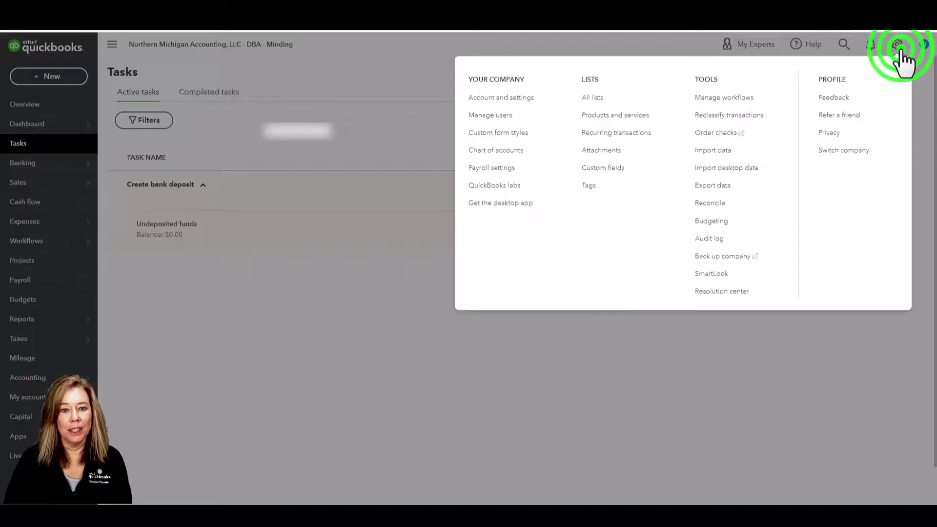
left_click(739, 99)
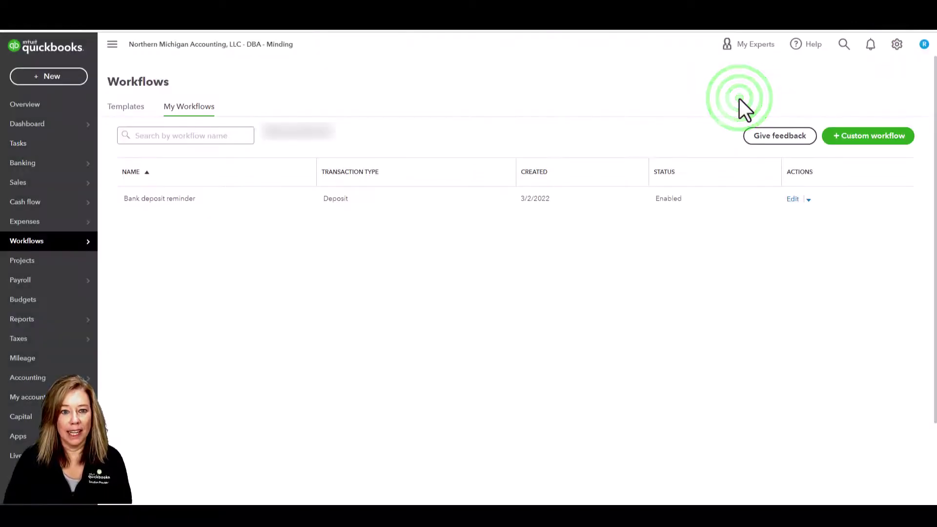
left_click(902, 141)
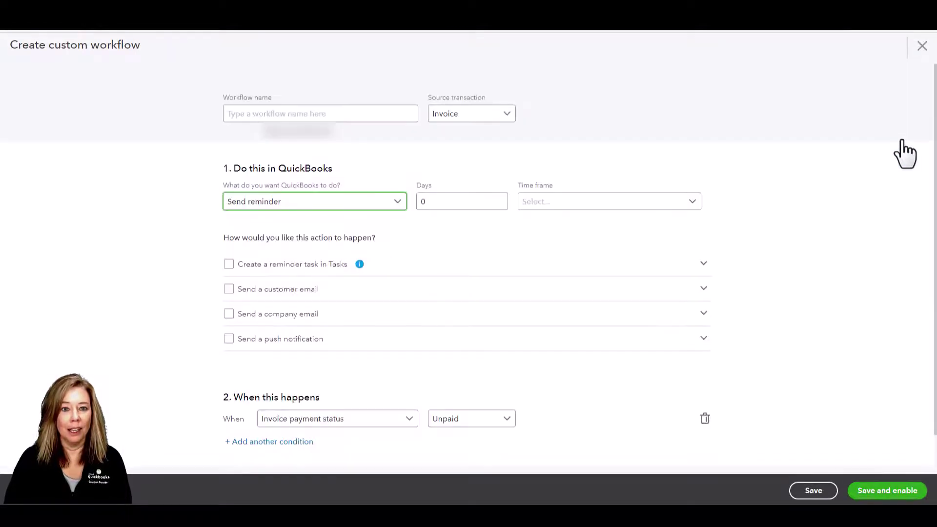
left_click(370, 116)
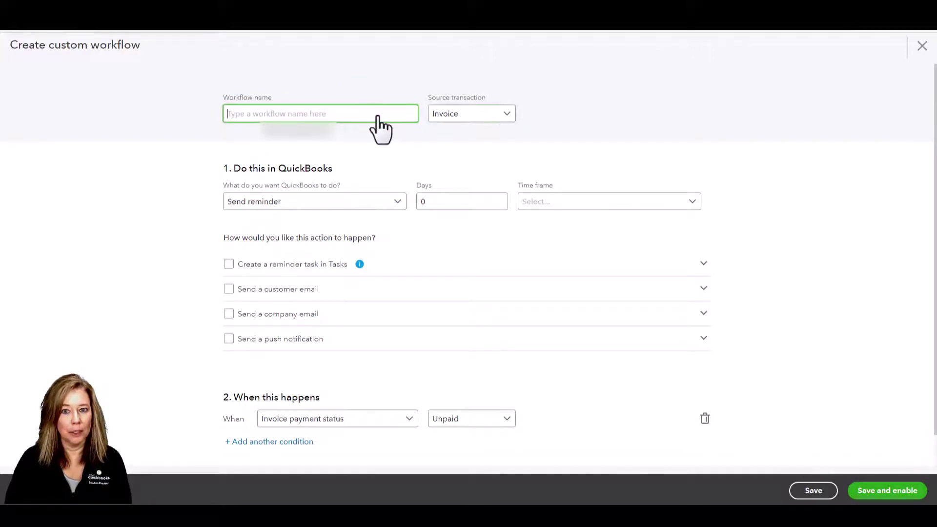
left_click(507, 113)
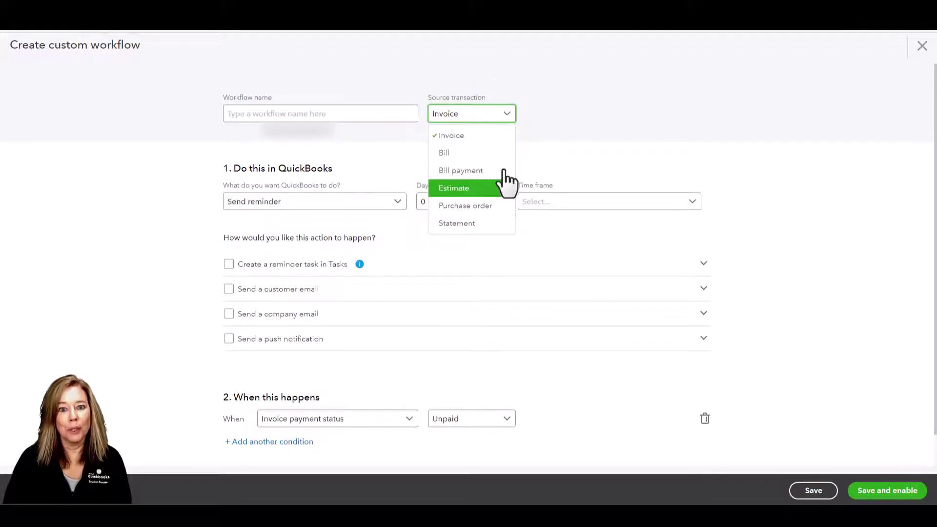
key("Down")
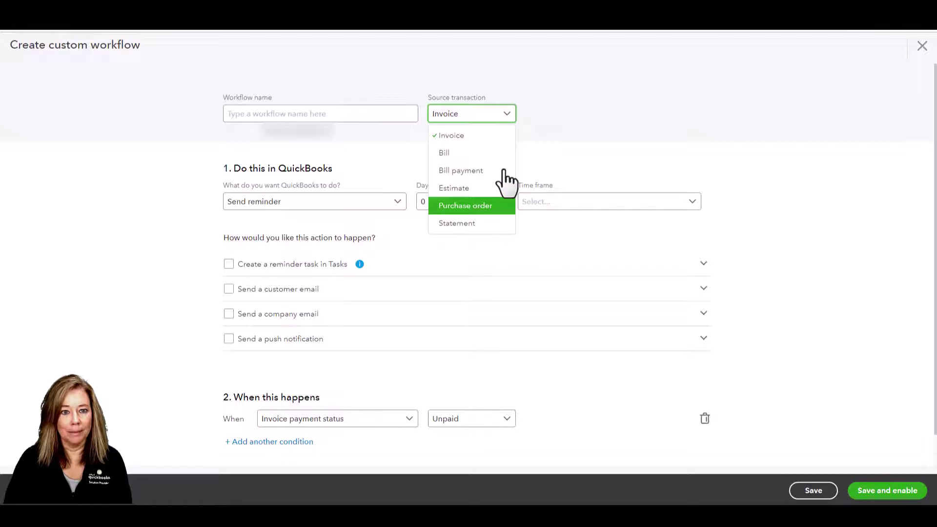
key("Down")
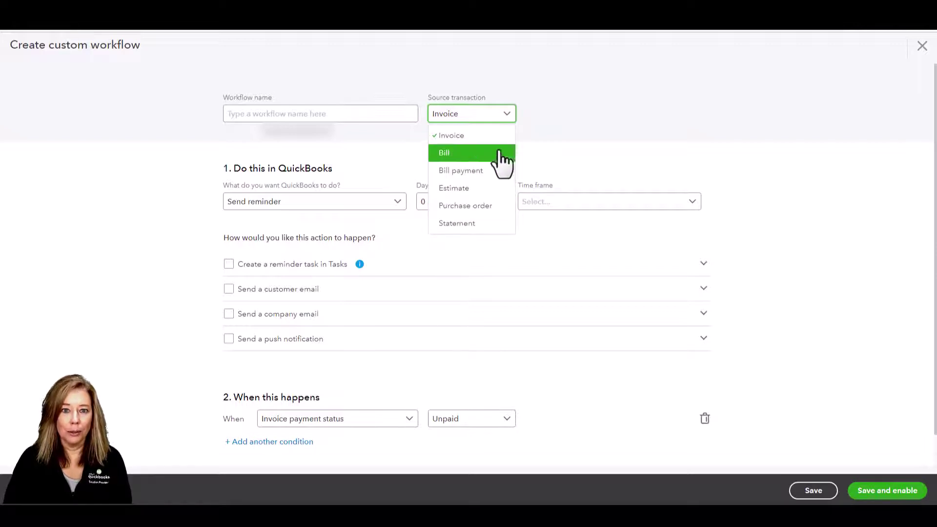
left_click(495, 139)
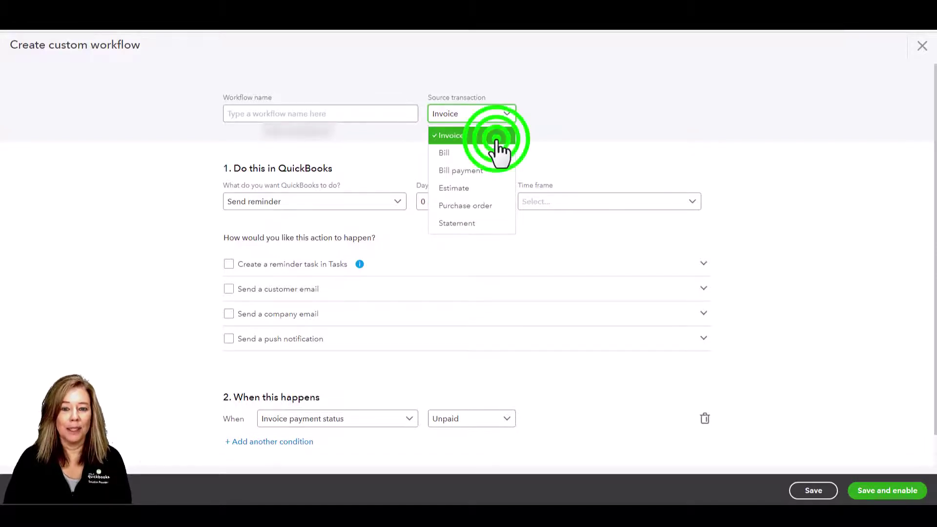
Keep Send reminder as the action after reviewing the action and timing options
left_click(398, 204)
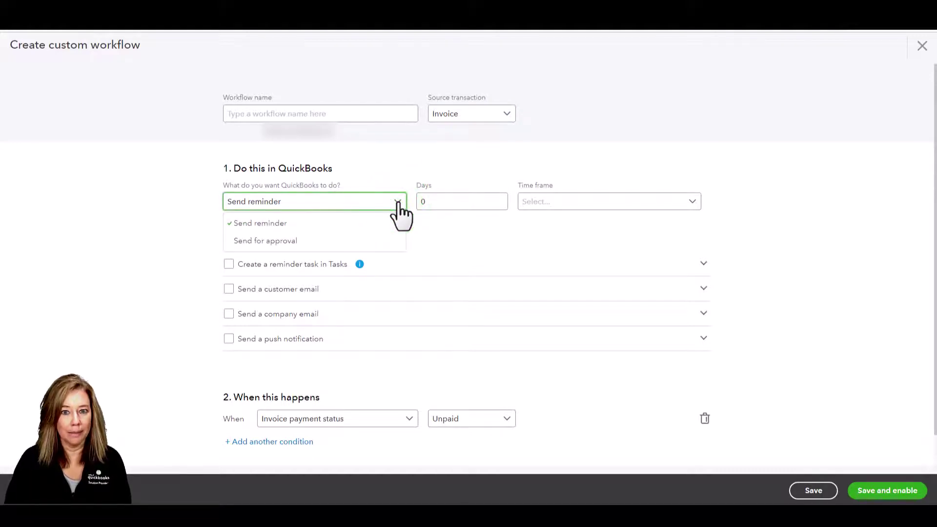
left_click(398, 203)
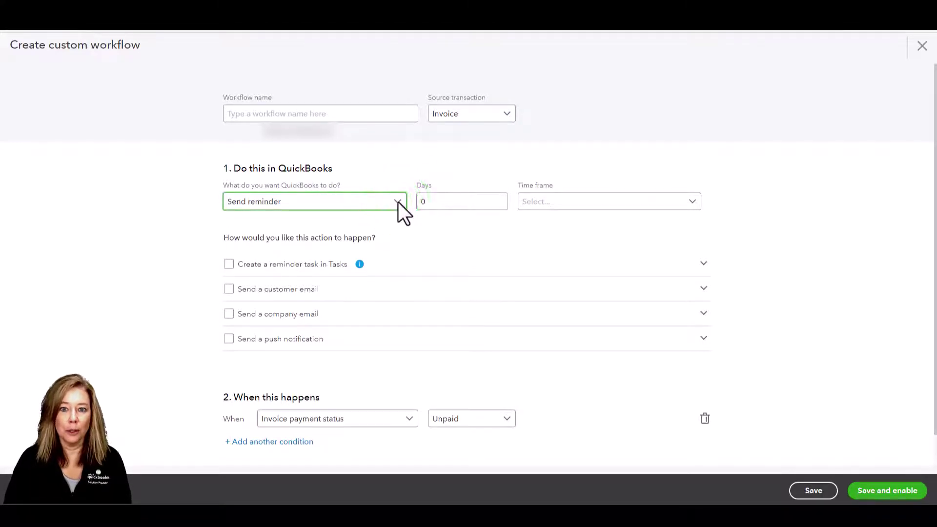
left_click(692, 202)
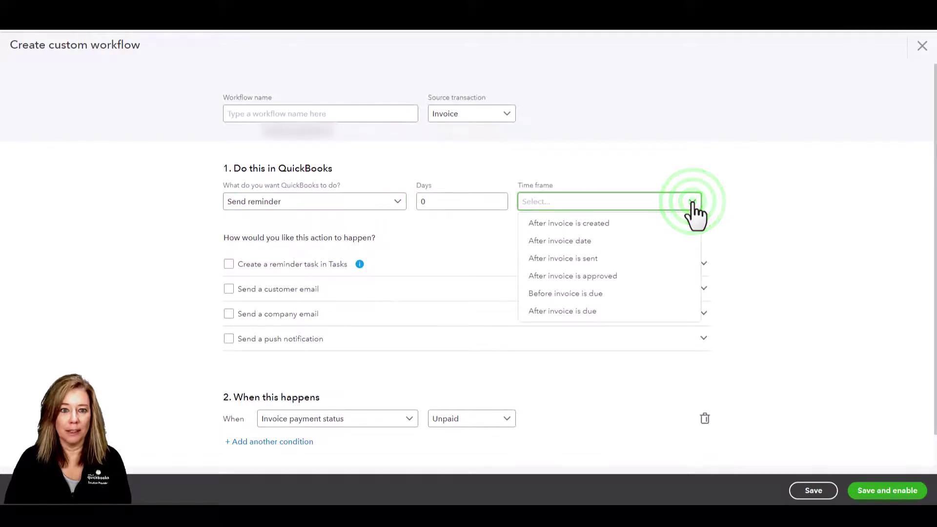
left_click(692, 202)
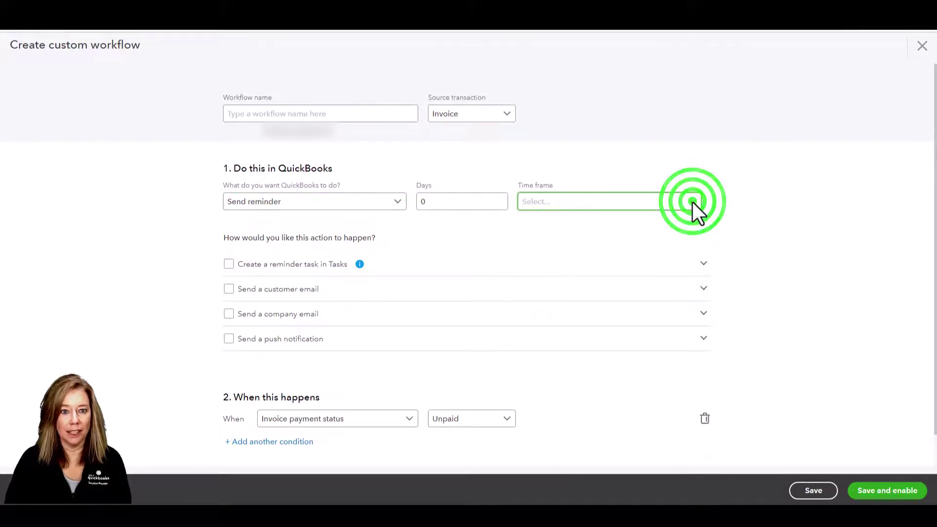
scroll(692, 202, "down", 1)
scroll(695, 215, "up", 1)
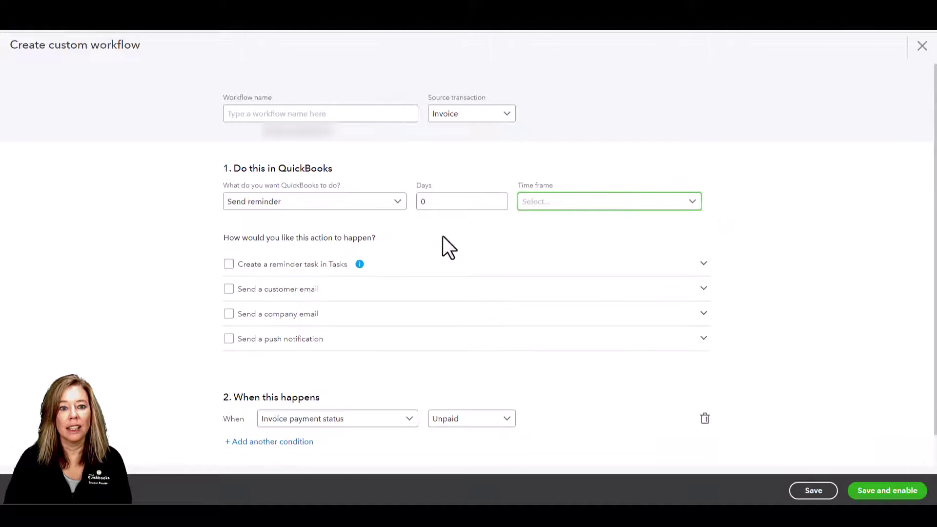
Try the reminder task, customer email, company email and push notification options, leaving only Create a reminder task on
left_click(228, 265)
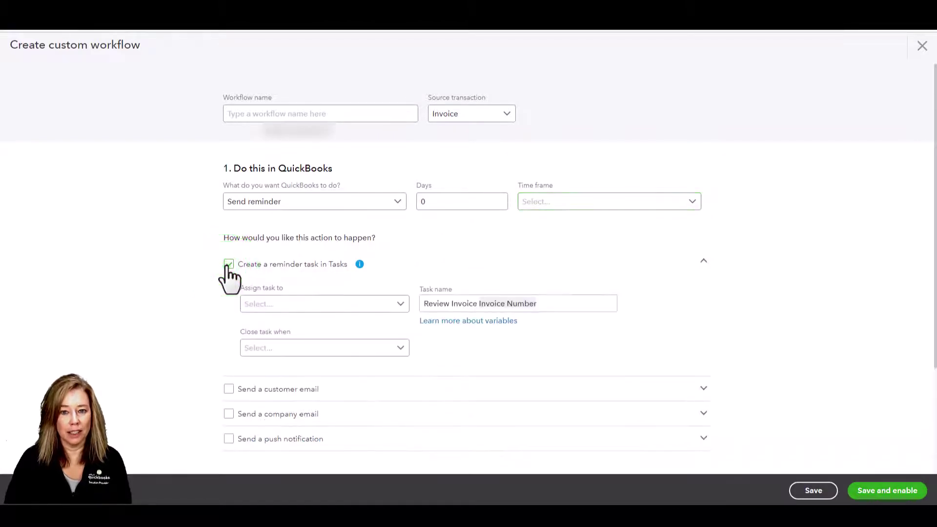
left_click(228, 265)
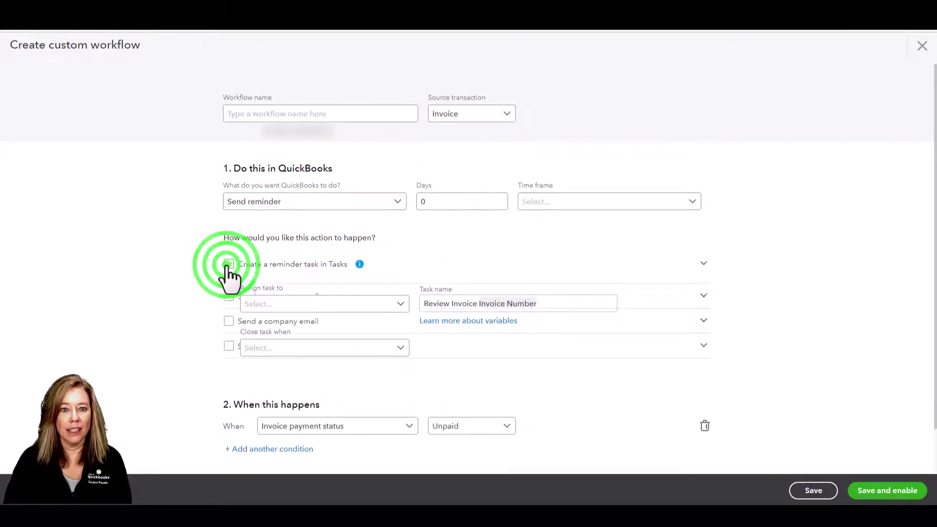
left_click(228, 289)
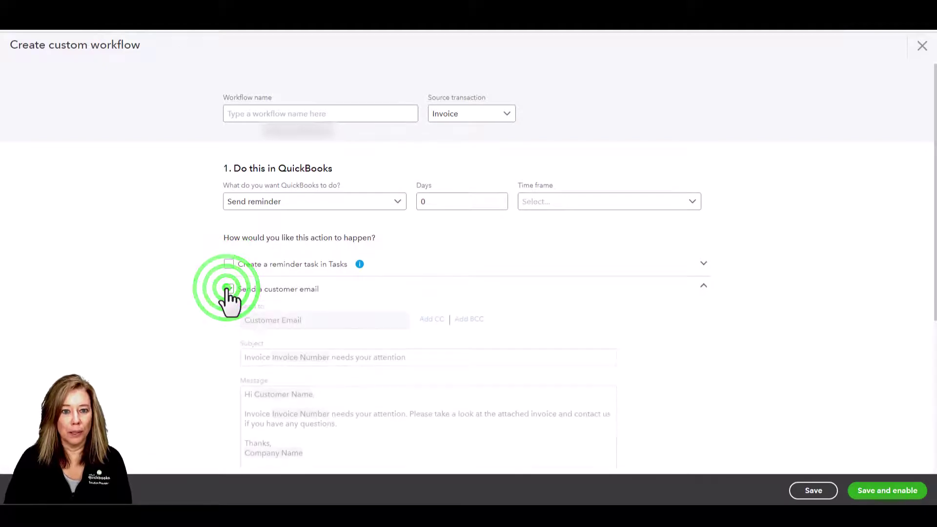
left_click(228, 289)
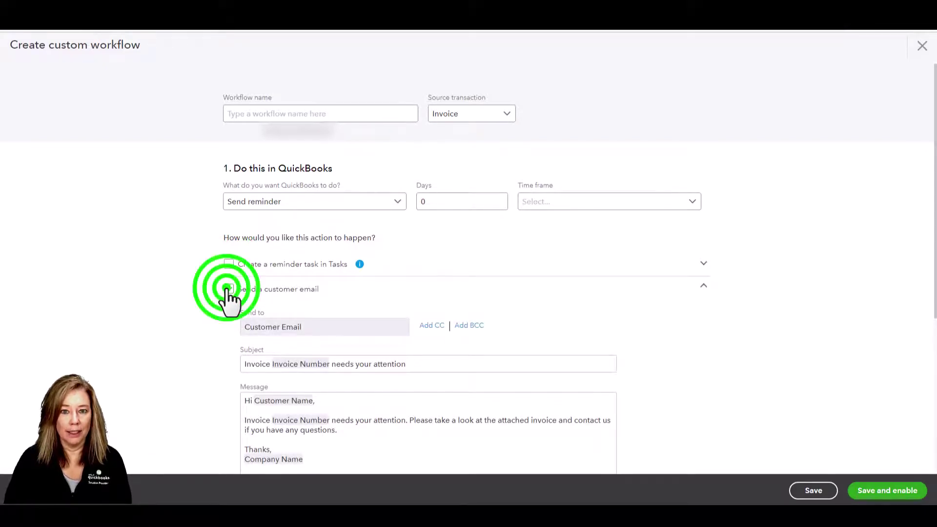
left_click(228, 314)
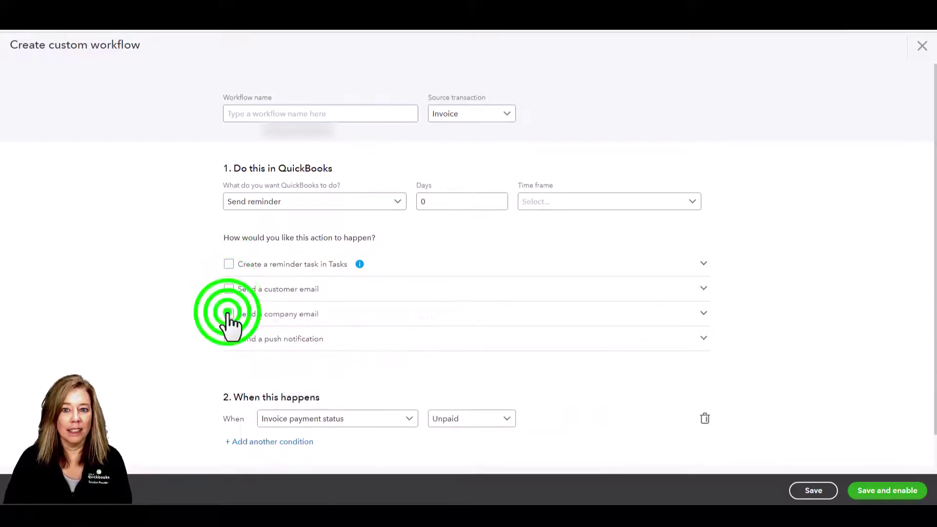
scroll(328, 341, "down", 4)
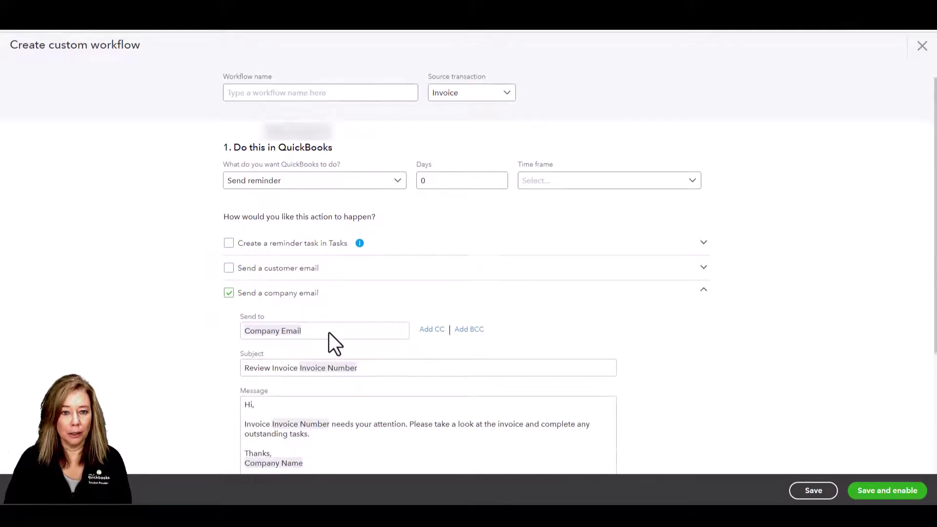
left_click(228, 130)
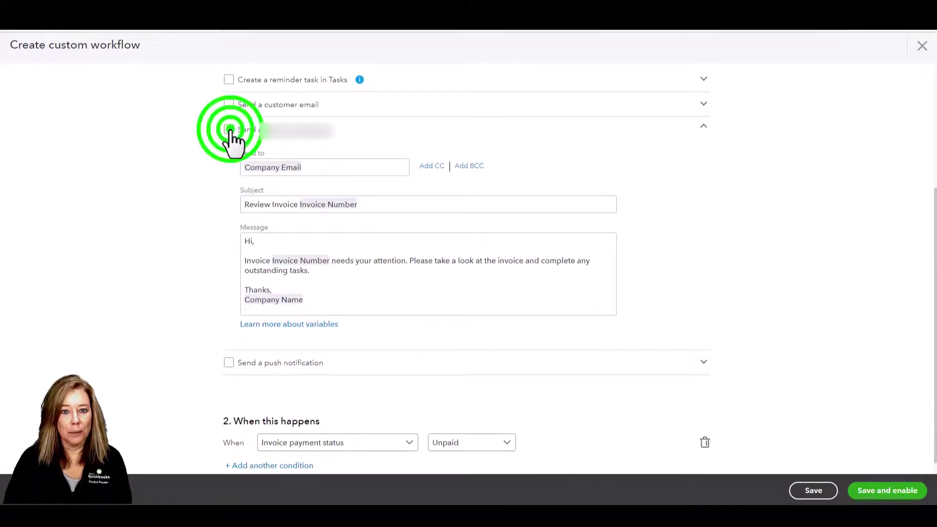
left_click(228, 297)
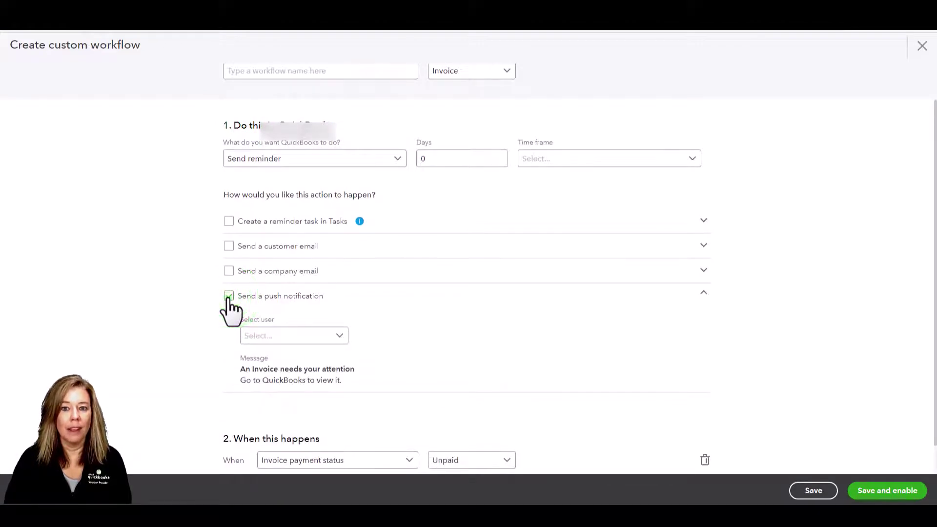
left_click(228, 296)
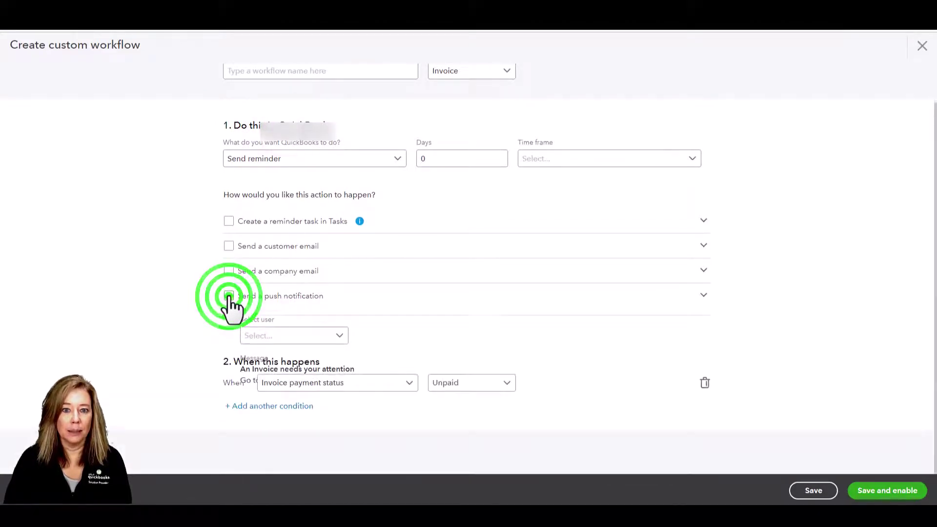
left_click(229, 221)
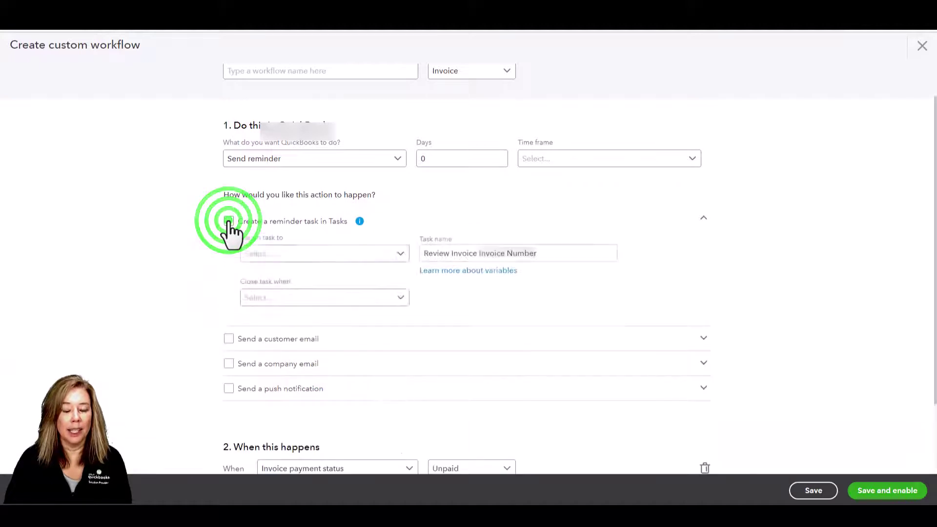
Re-insert the Invoice Number variable into the 'Review Invoice' task name
left_click(544, 260)
key("BackSpace")
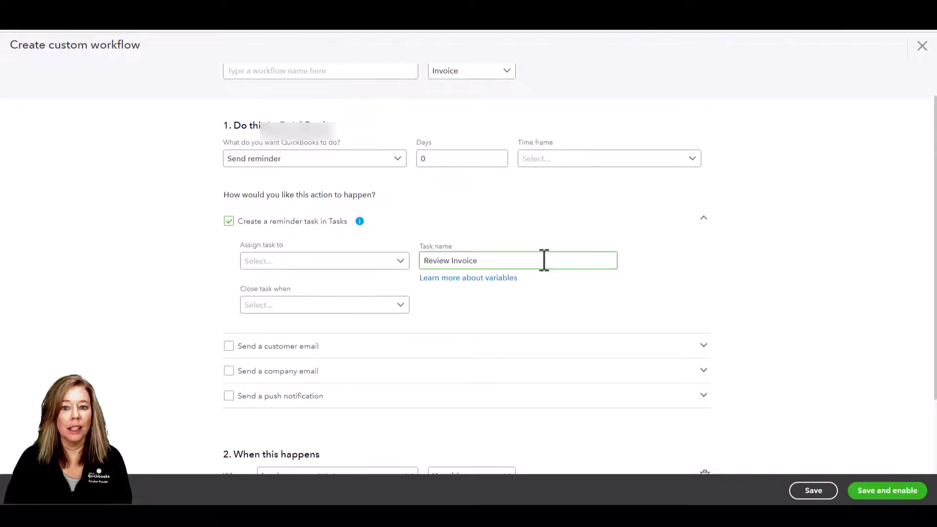
type("#")
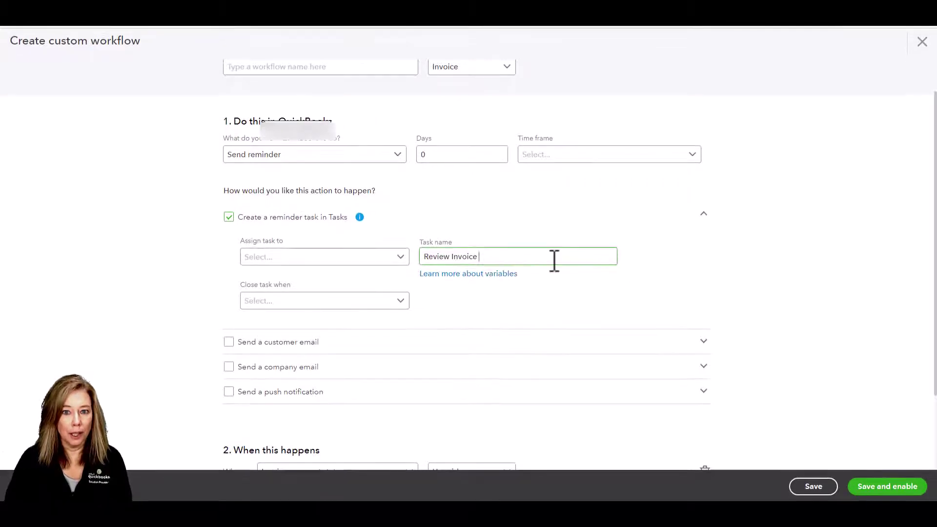
type("#")
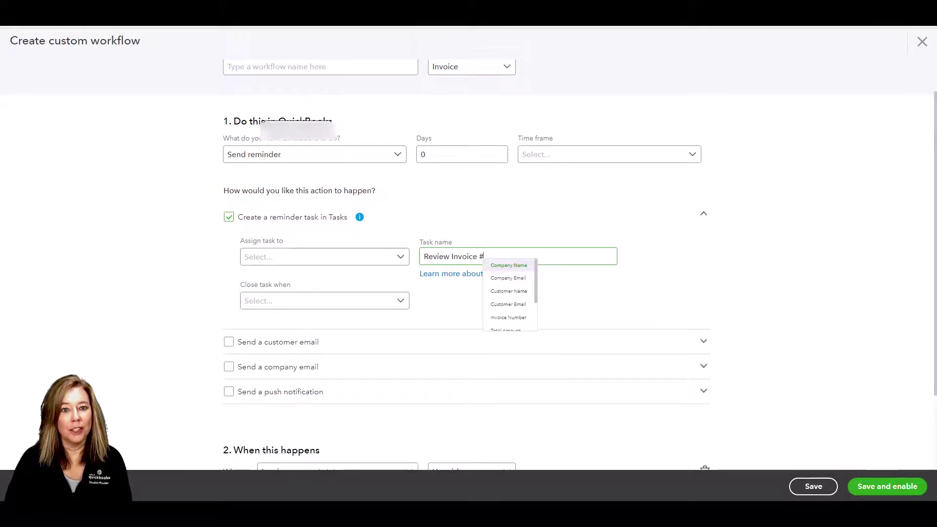
left_click(529, 319)
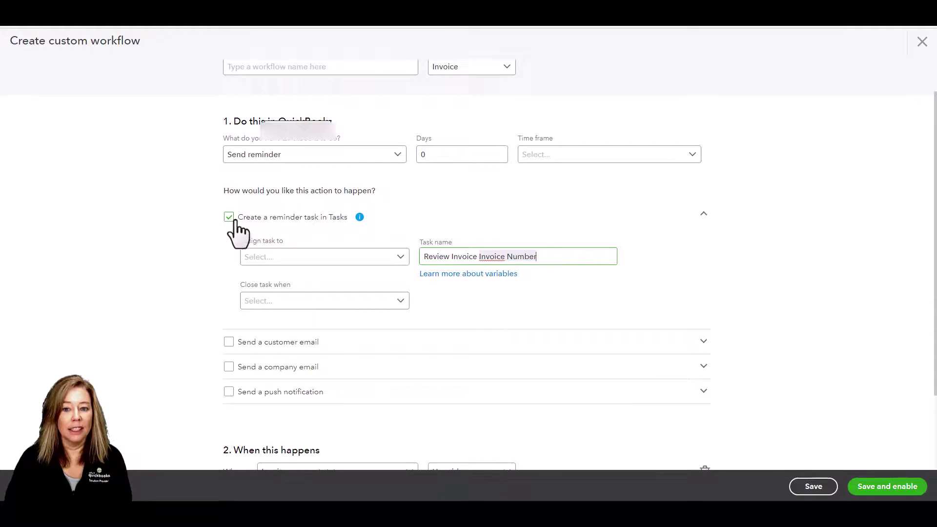
Review the Assign task to and Close task when choices, then uncheck Create a reminder task in Tasks
left_click(399, 256)
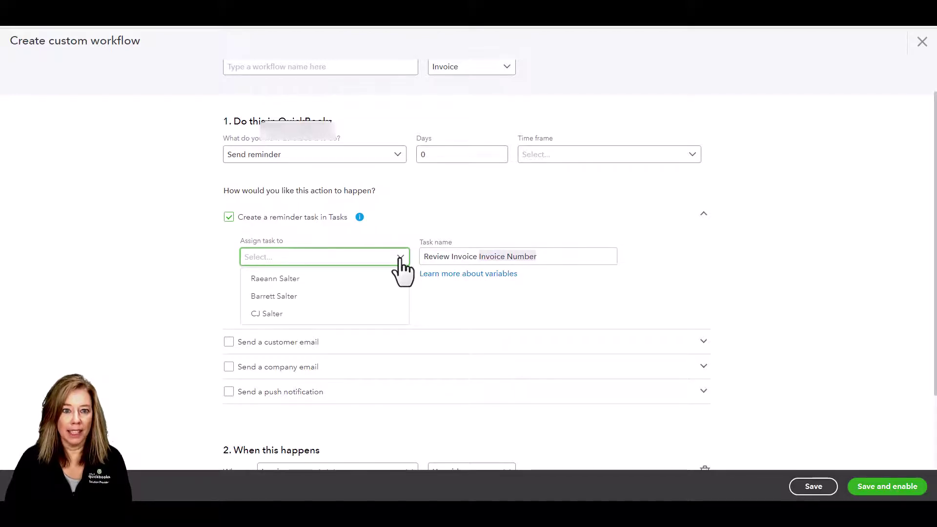
left_click(399, 257)
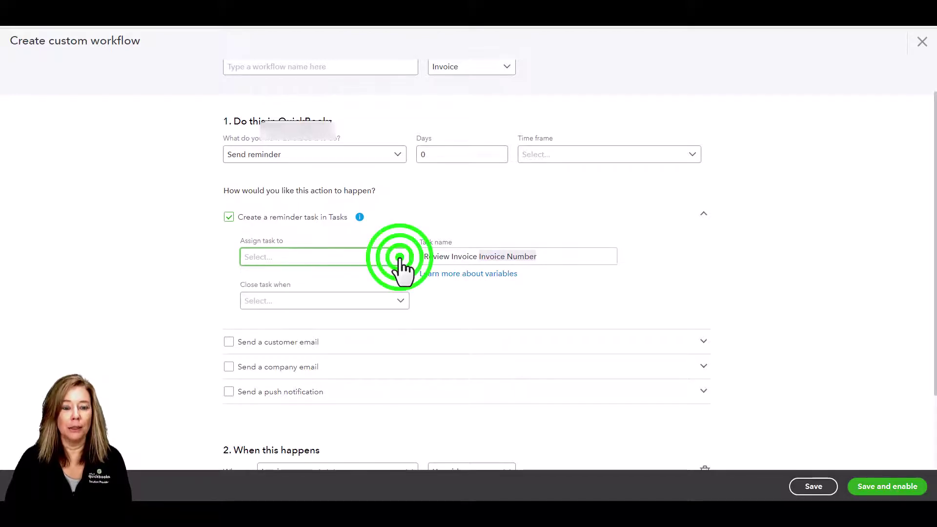
left_click(547, 257)
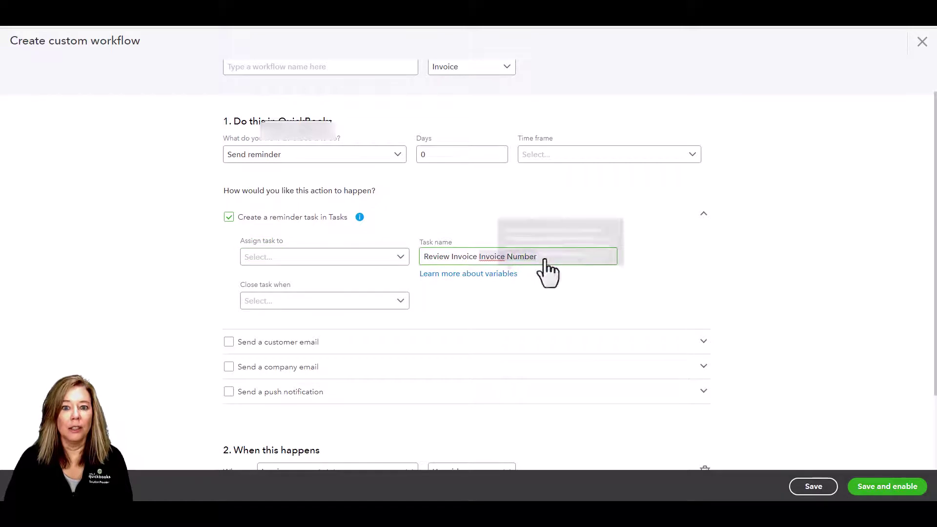
left_click(402, 299)
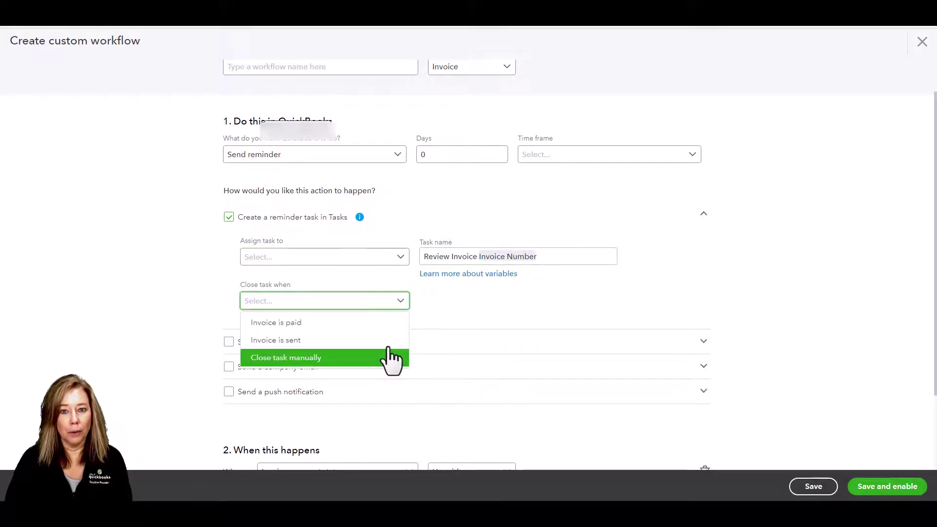
key("Down")
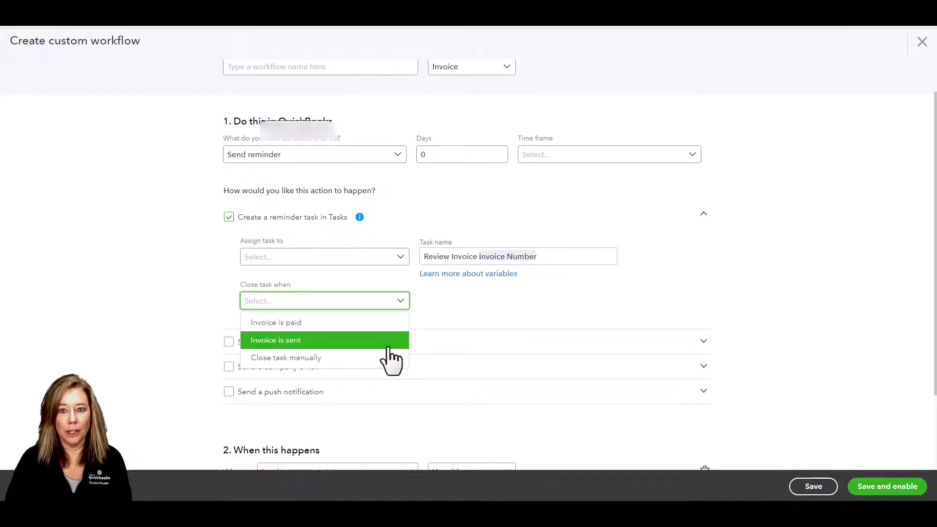
key("Up")
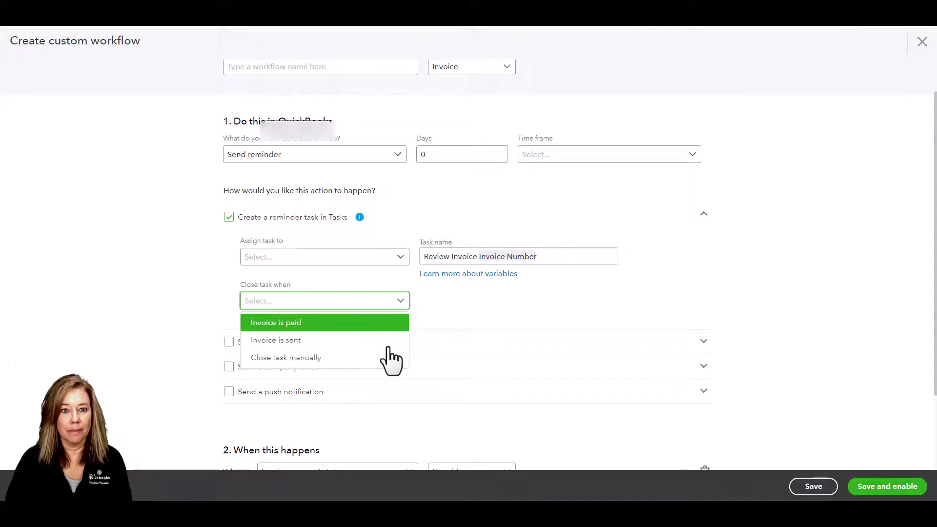
left_click(455, 309)
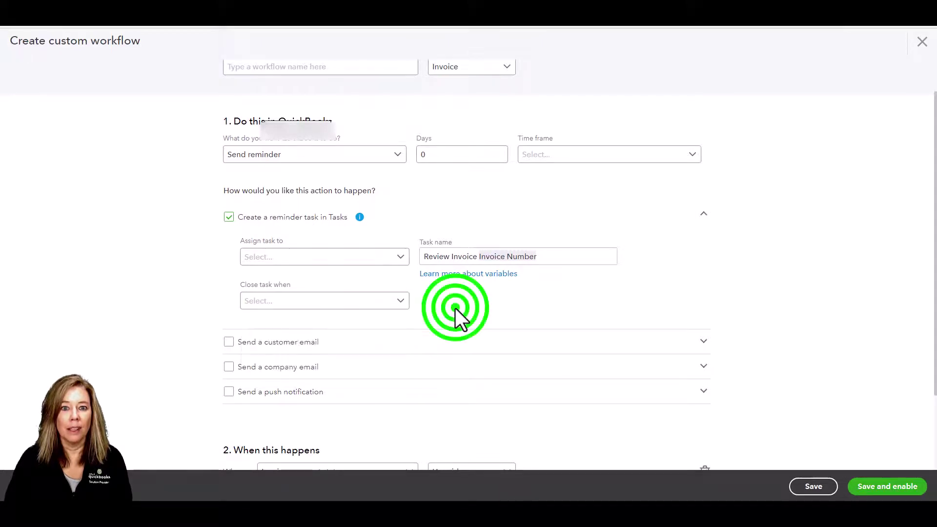
left_click(229, 217)
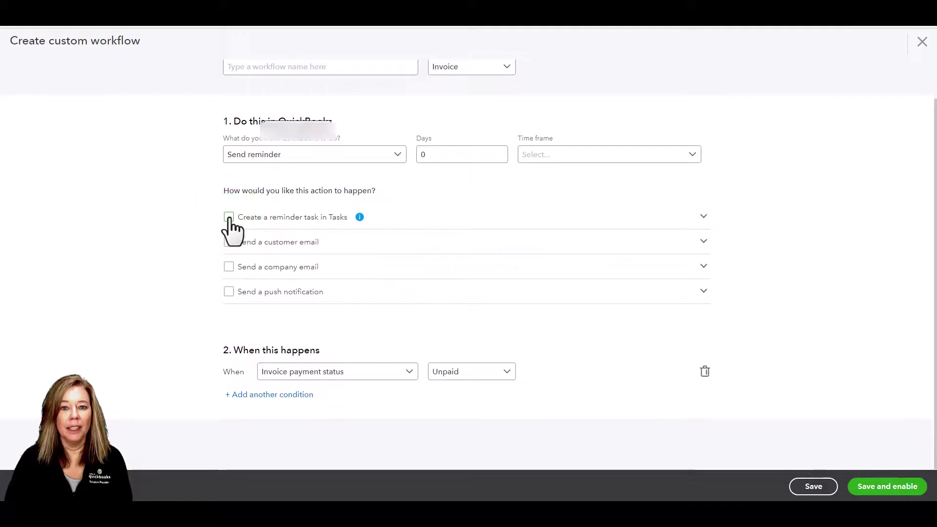
left_click(228, 241)
scroll(362, 316, "down", 3)
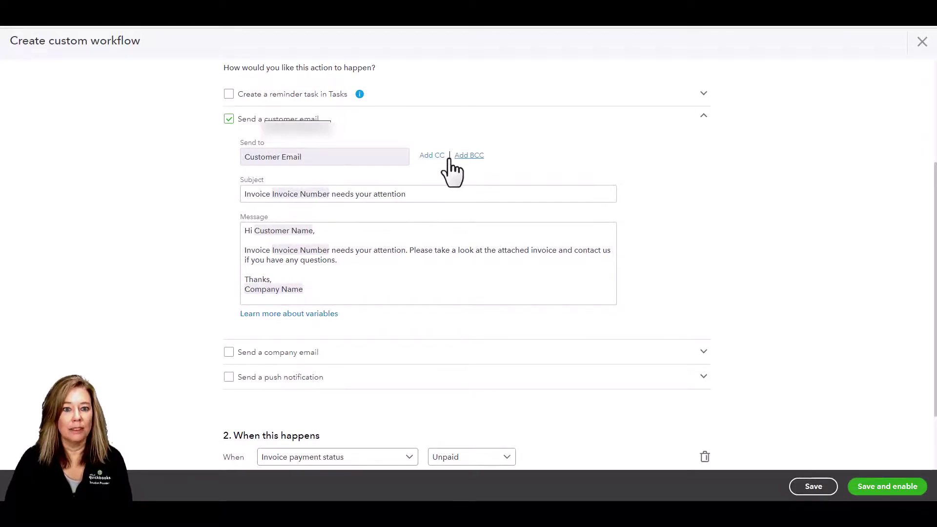
left_click(426, 194)
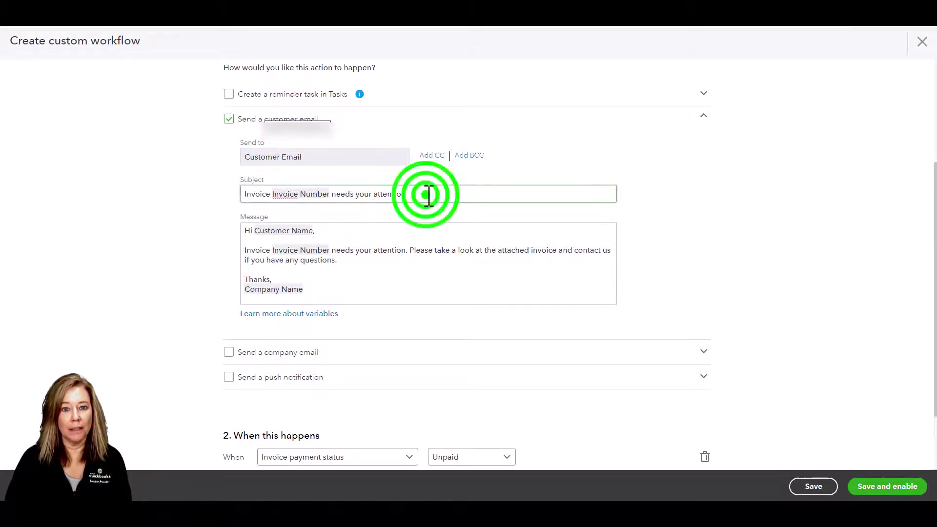
left_click(366, 232)
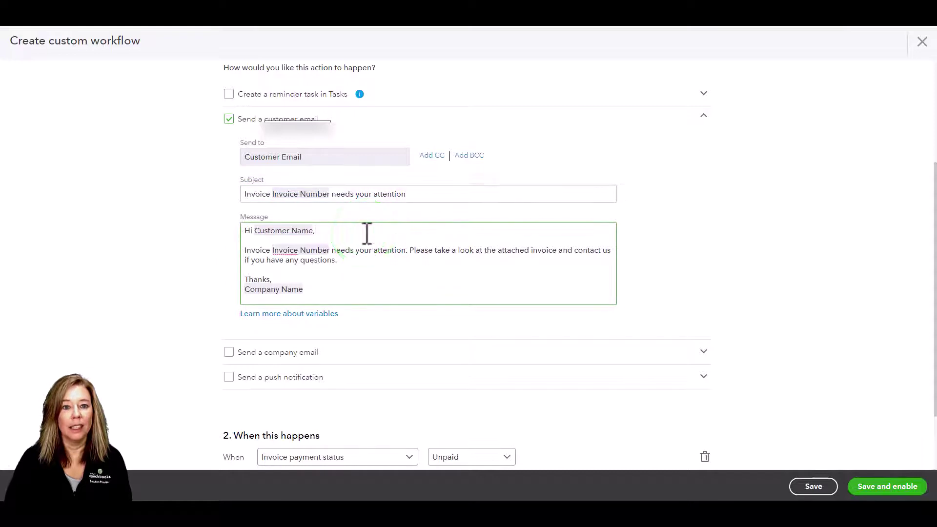
left_click(228, 120)
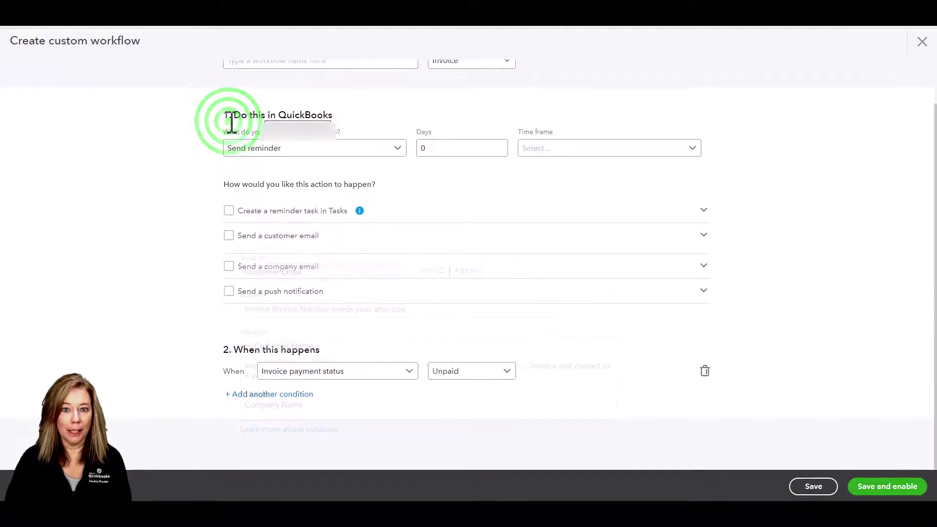
left_click(228, 267)
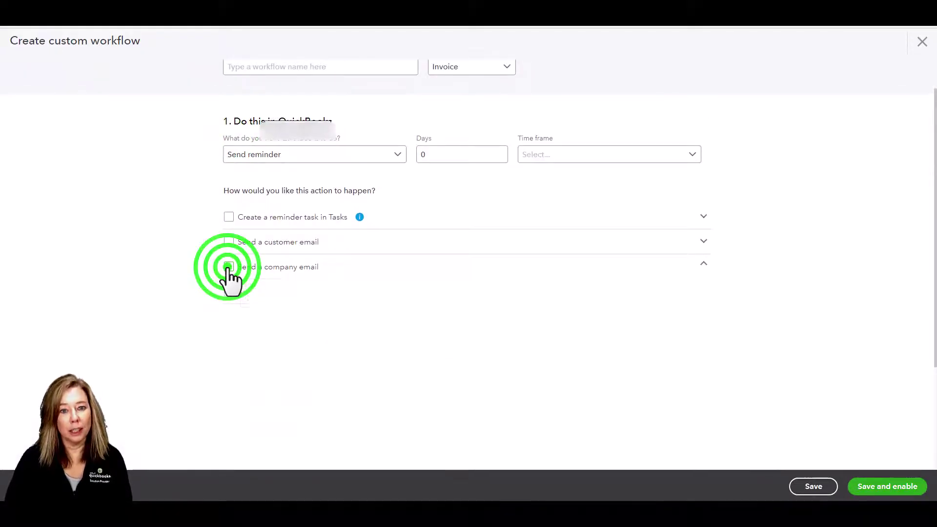
scroll(151, 316, "down", 1)
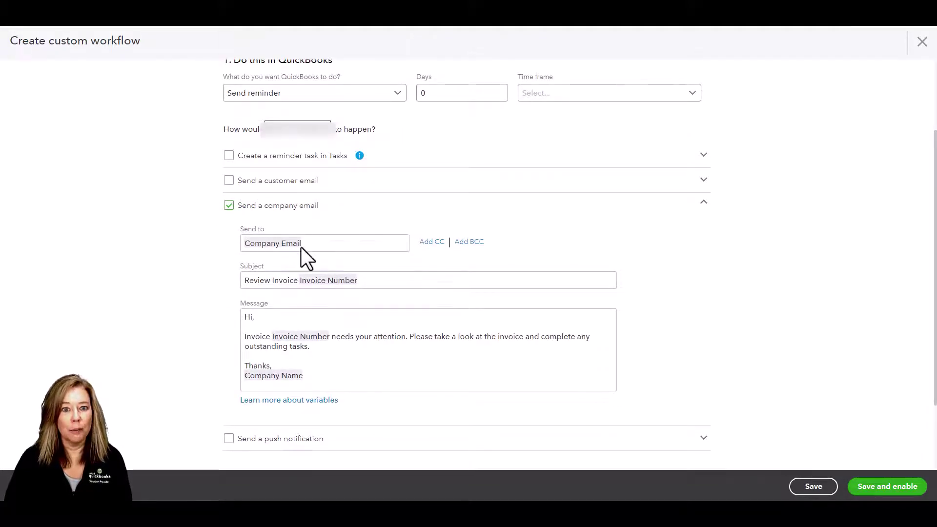
left_click(378, 279)
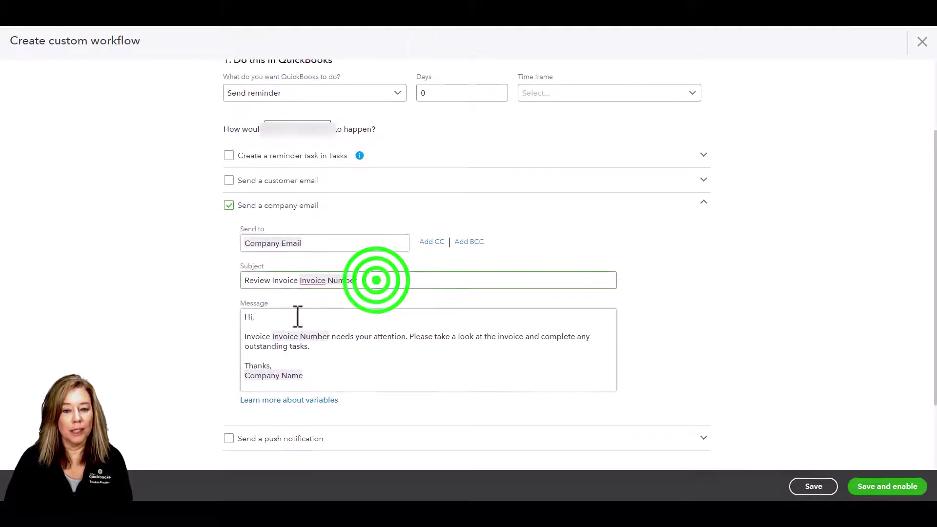
left_click(295, 314)
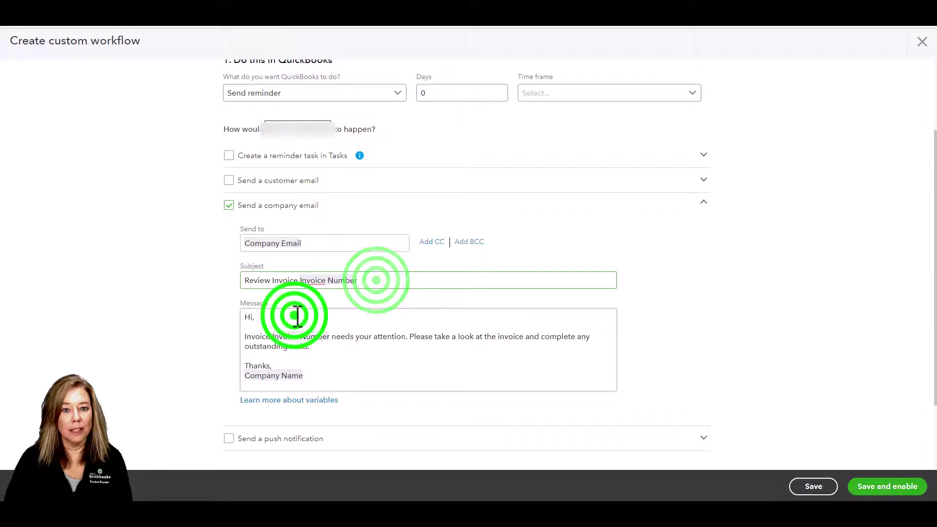
left_click(228, 205)
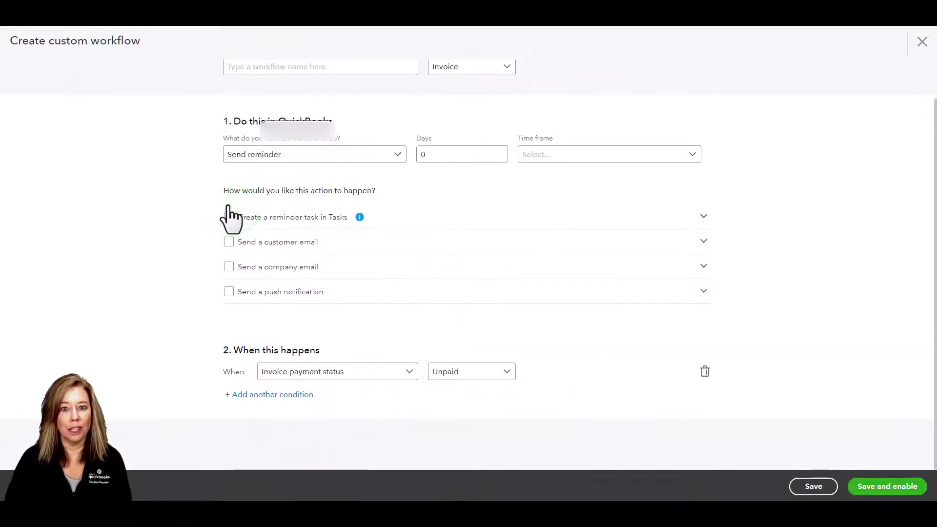
left_click(229, 291)
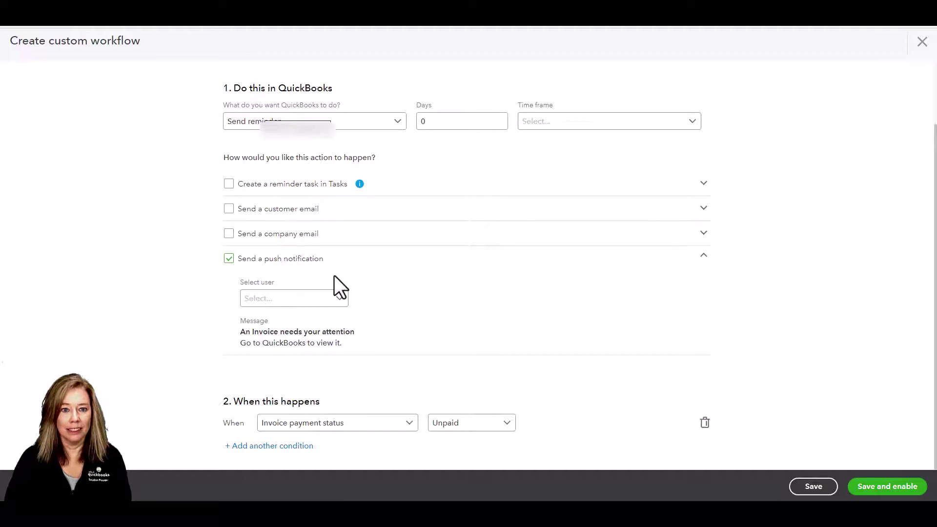
left_click(228, 259)
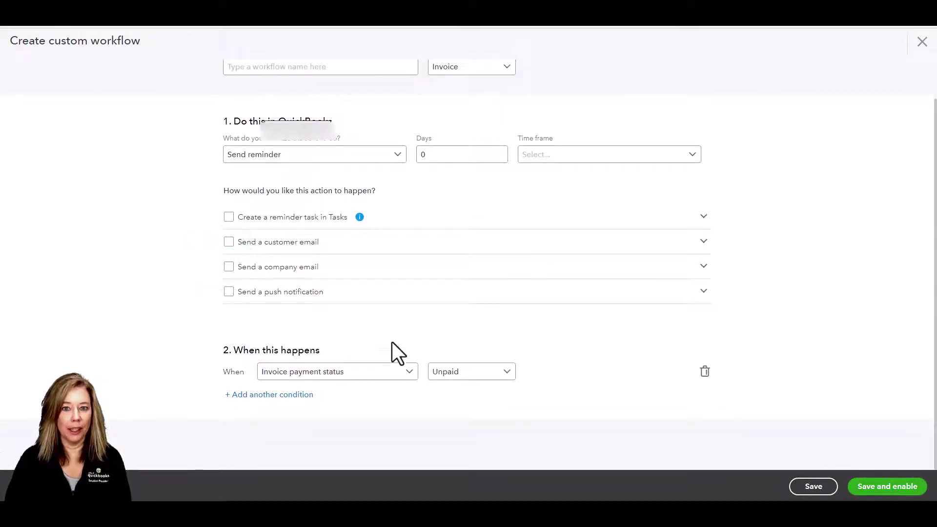
Keep Invoice payment status Unpaid and add an empty second And condition row
left_click(410, 373)
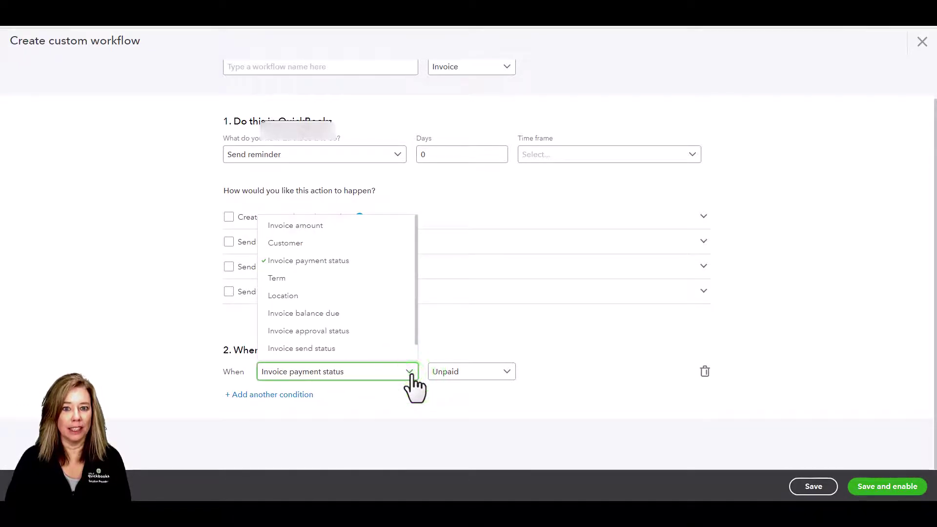
left_click(411, 373)
left_click(508, 373)
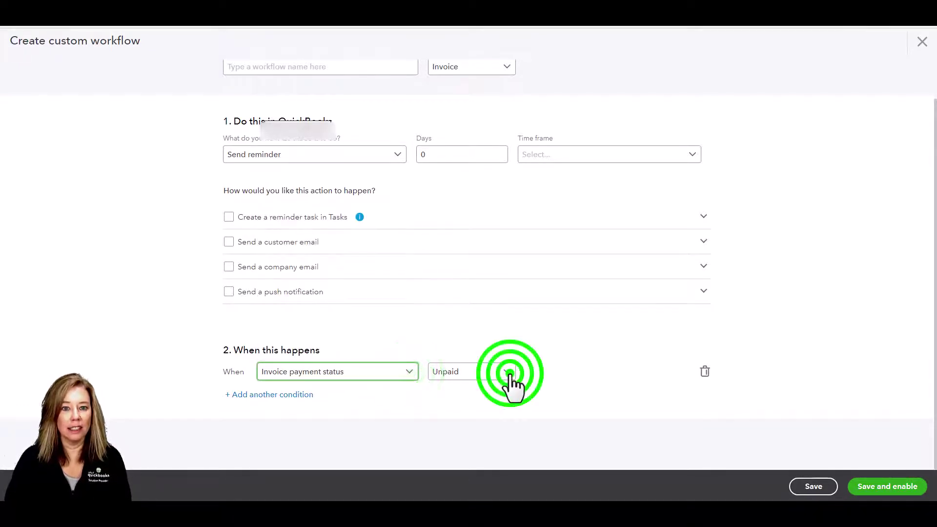
left_click(509, 374)
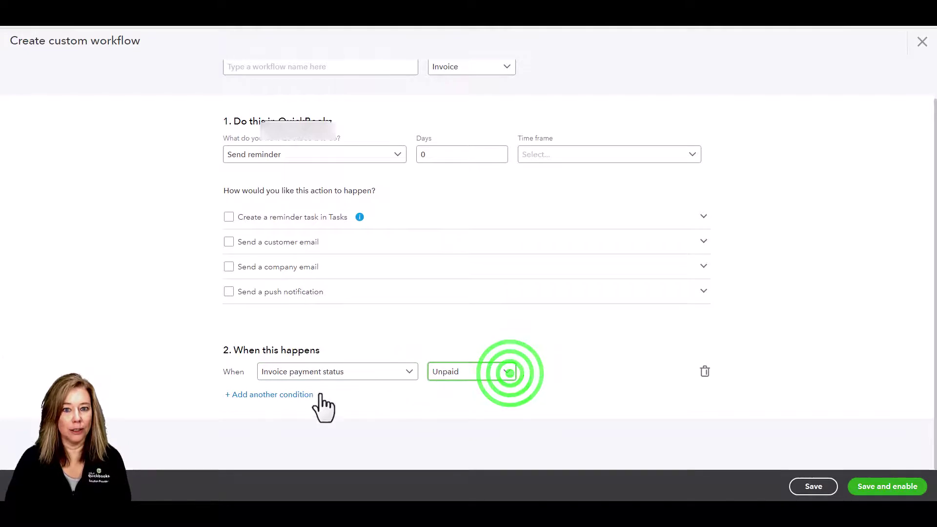
left_click(292, 394)
left_click(409, 401)
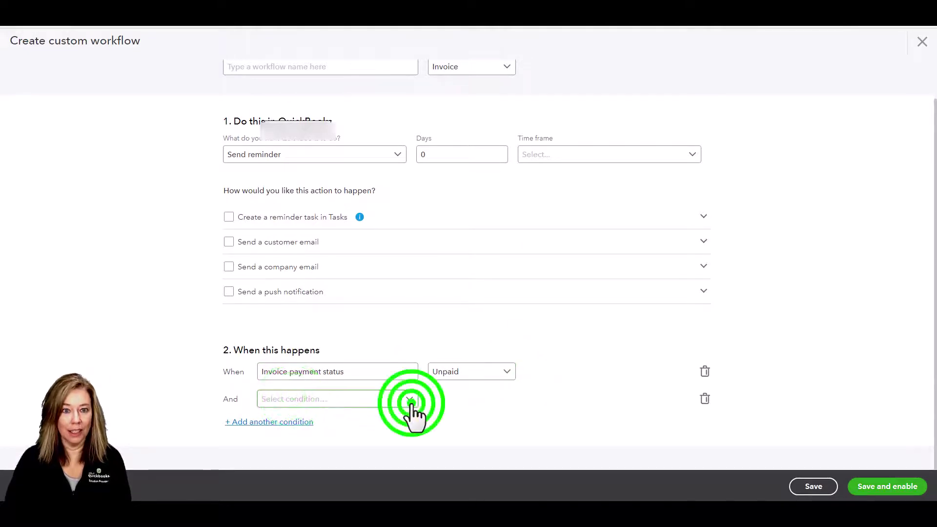
left_click(411, 403)
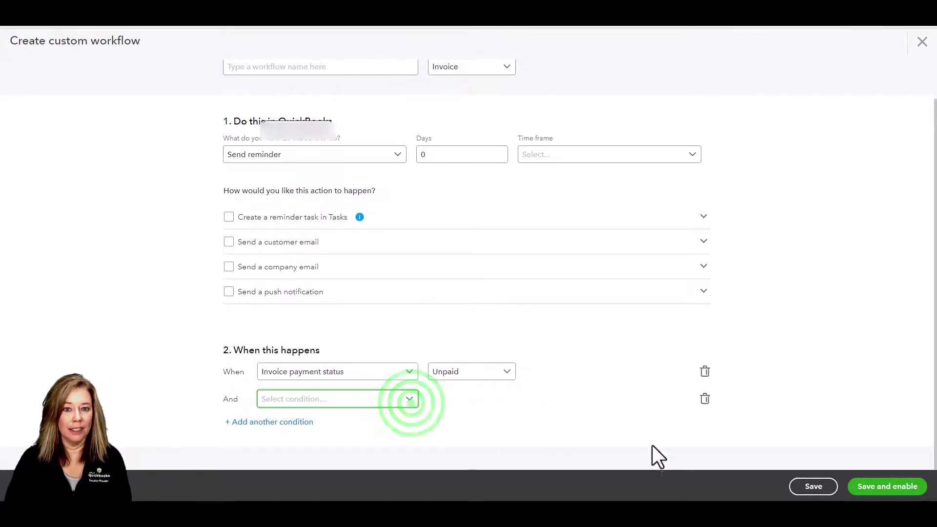
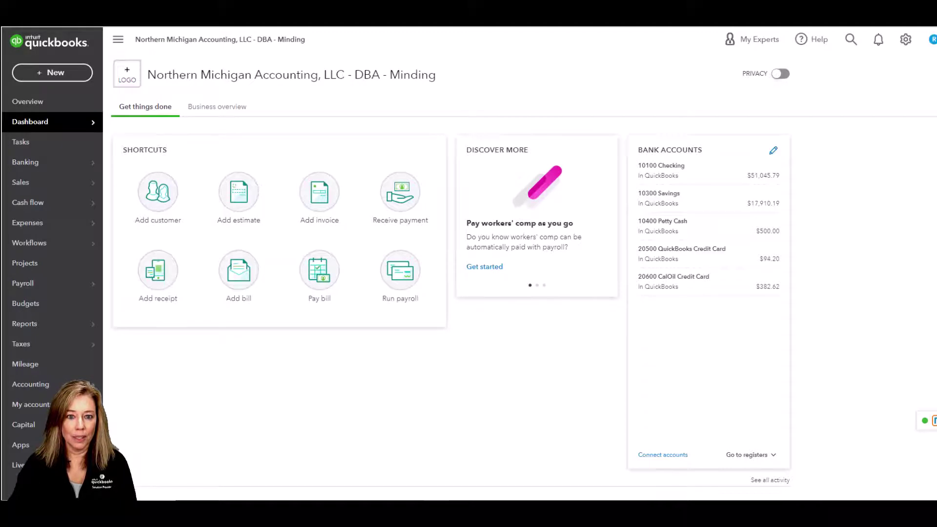
From the gear menu, go to Custom fields and begin a new field in the Name box
left_click(911, 41)
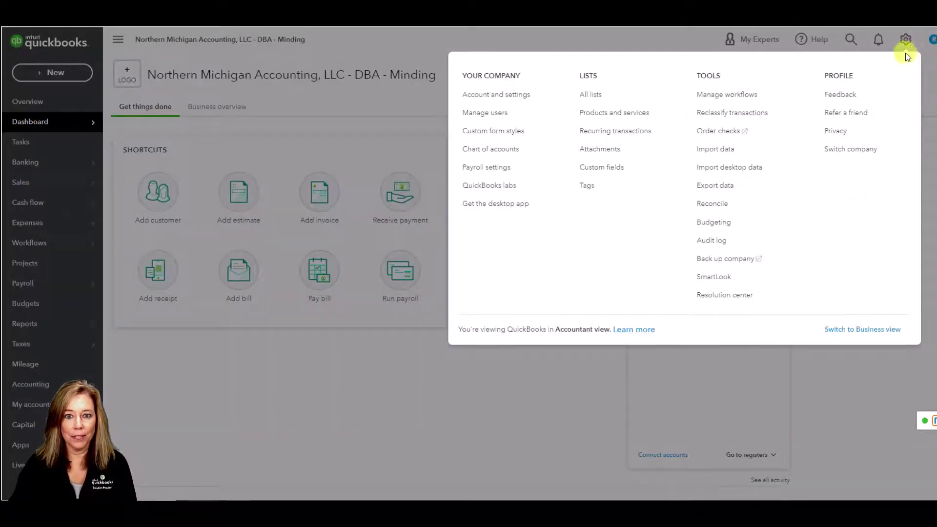
left_click(643, 173)
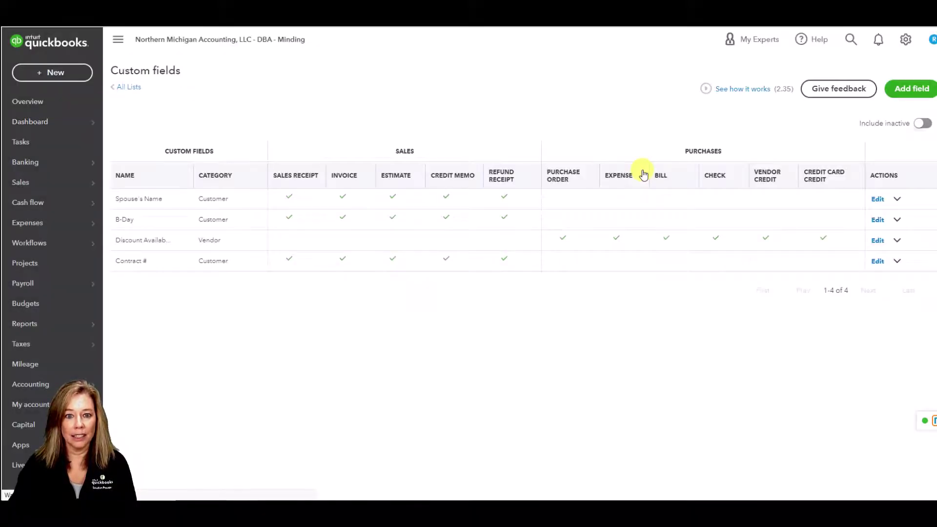
left_click(907, 89)
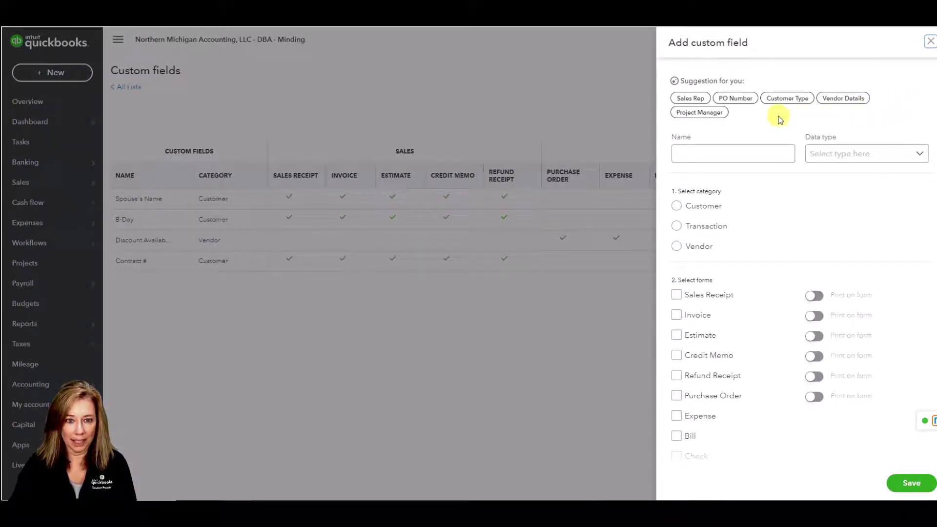
left_click(716, 151)
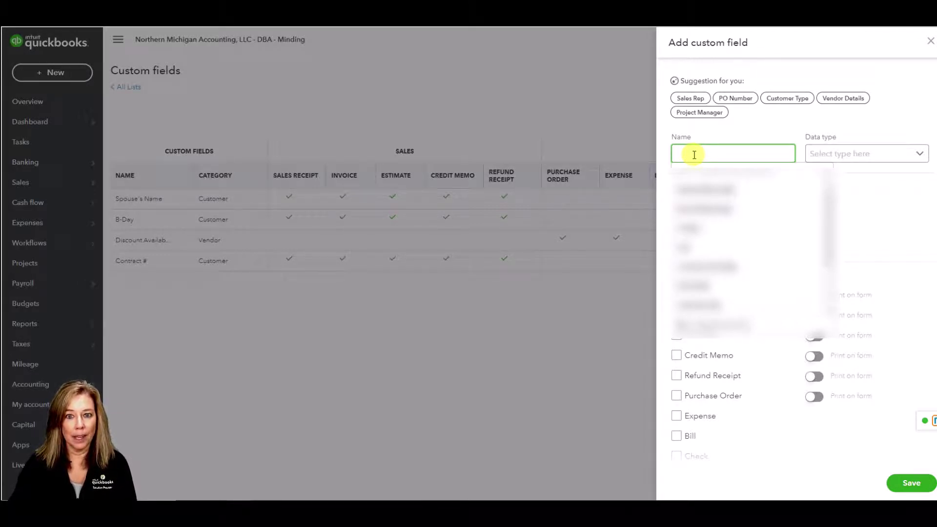
Make a Customer Type dropdown list field with items Residential and Commercial
left_click(787, 98)
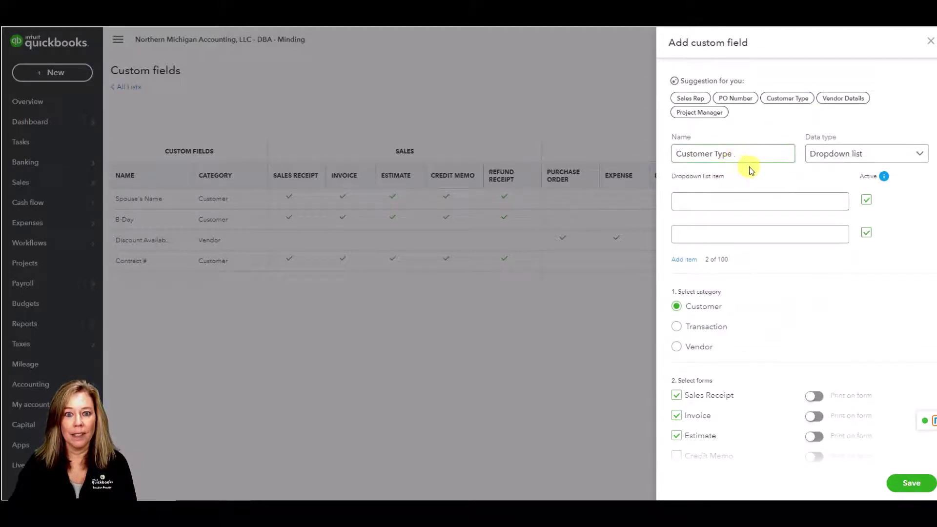
left_click(924, 157)
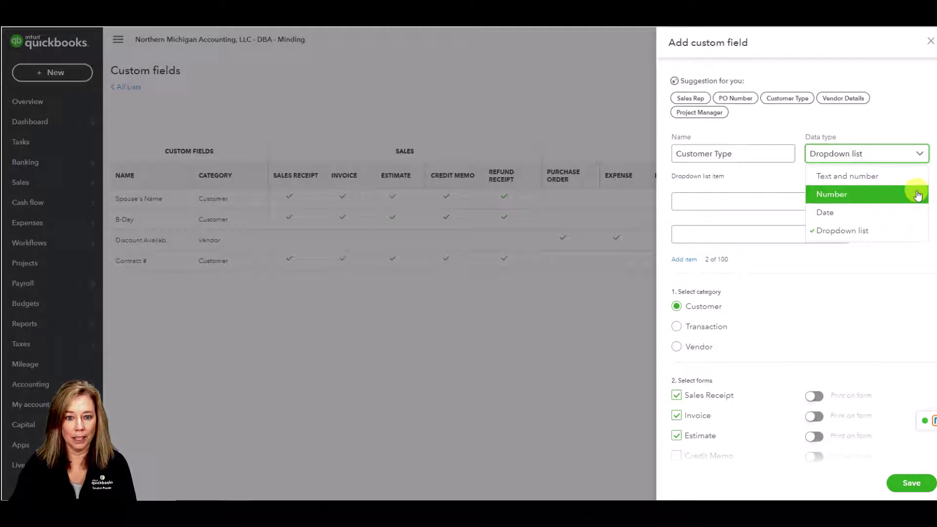
left_click(917, 235)
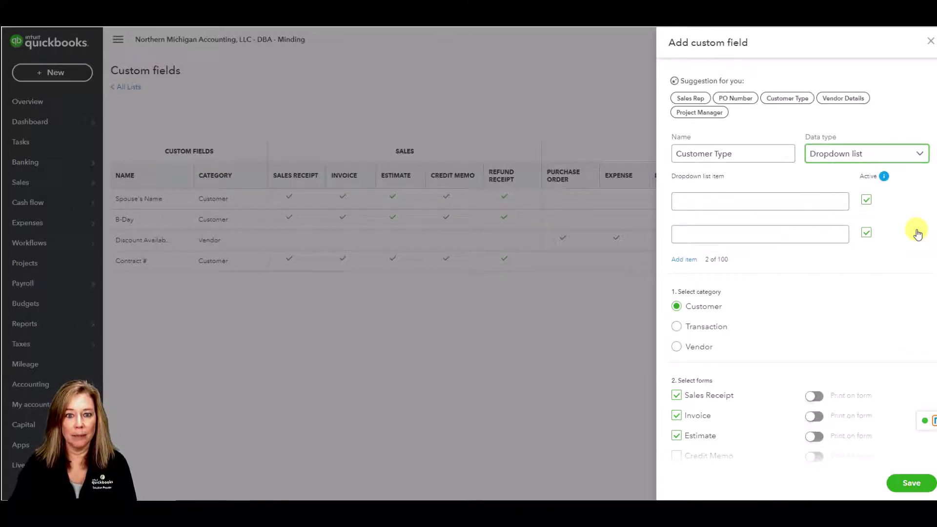
left_click(705, 200)
type("Re")
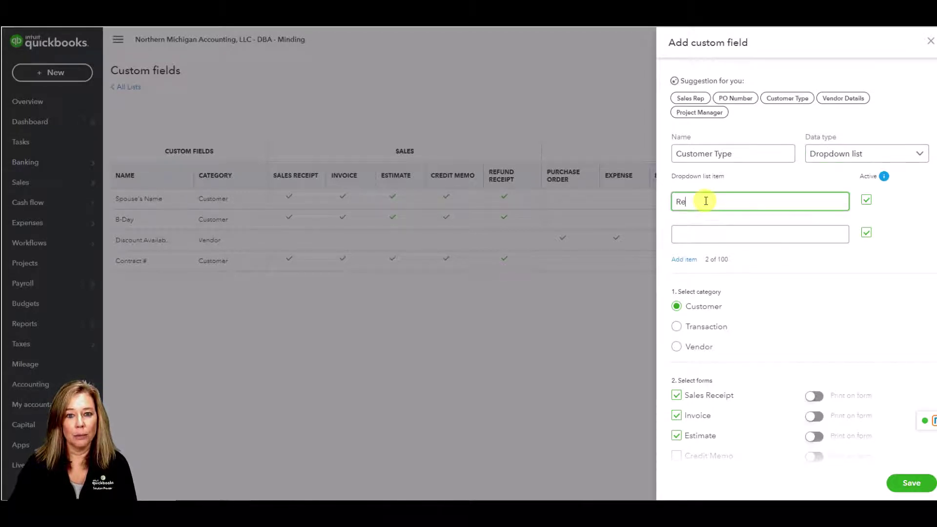
type("sidential")
key("Tab")
key("Tab")
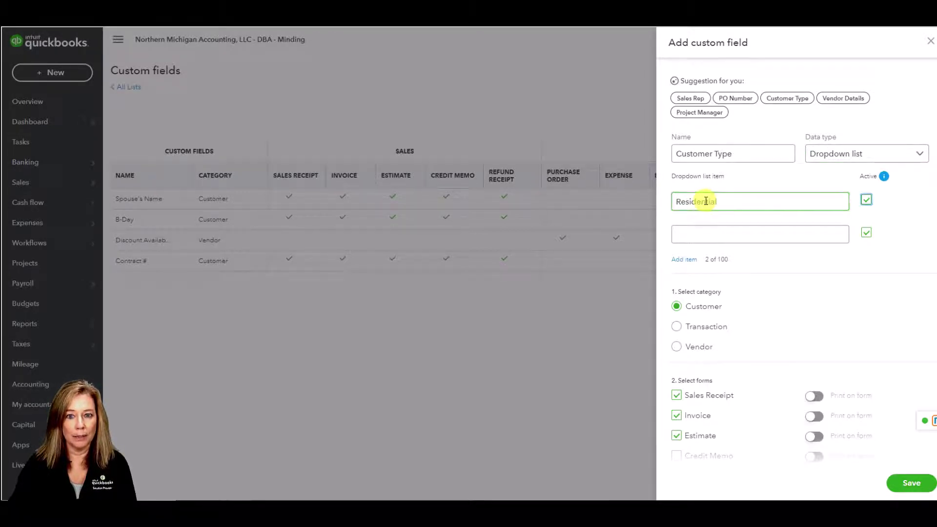
type("Commer")
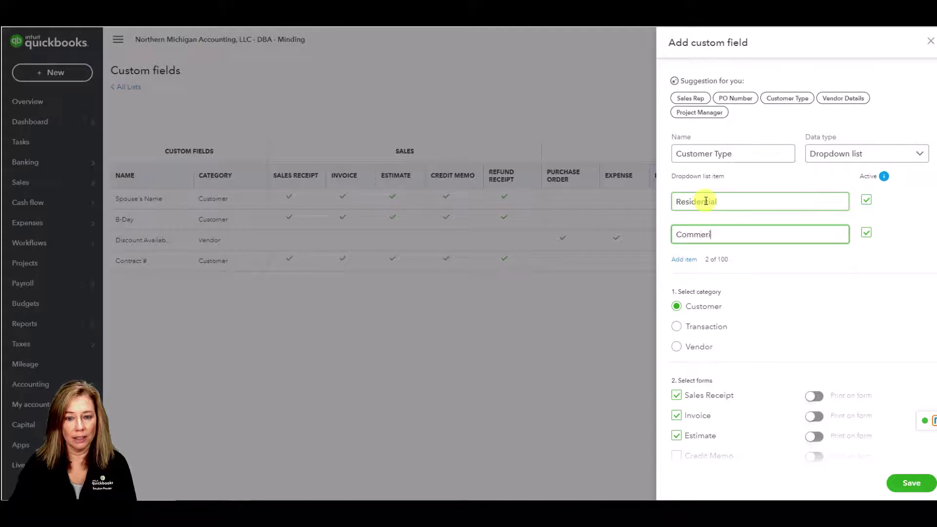
type("cial")
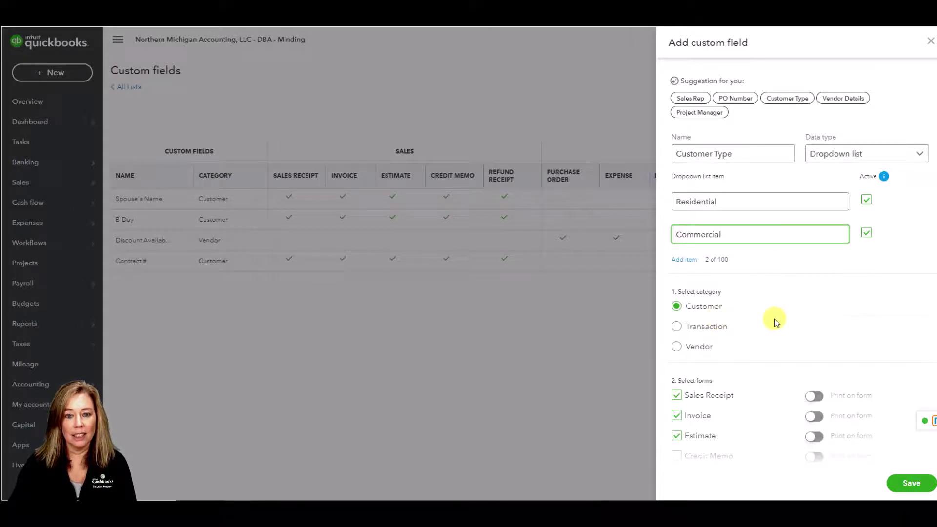
Enable Print on form for Sales Receipt, Invoice and Estimate, then save Customer Type
scroll(774, 318, "down", 3)
scroll(775, 318, "down", 1)
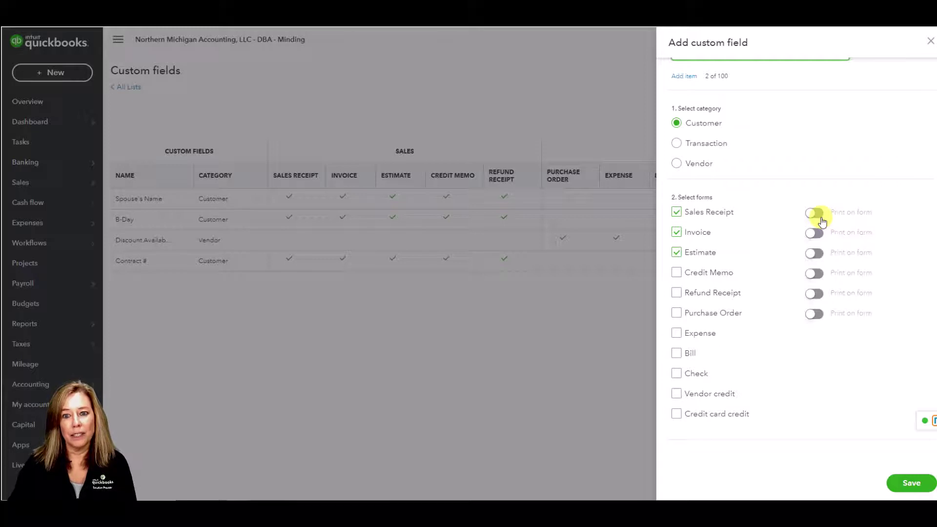
left_click(820, 215)
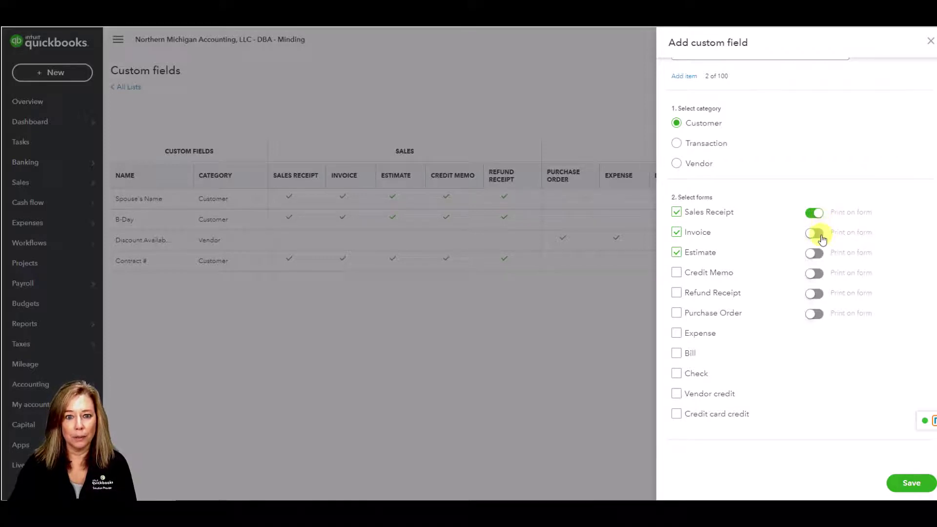
left_click(821, 234)
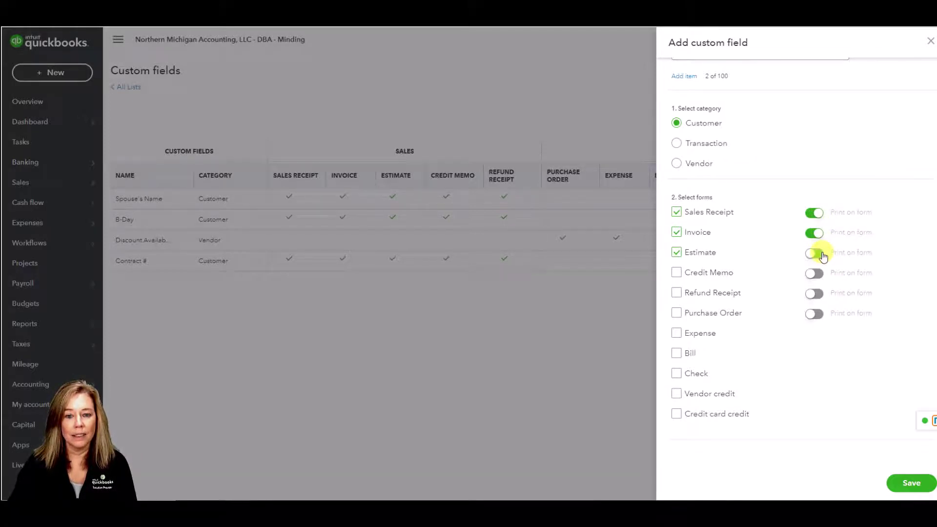
left_click(823, 255)
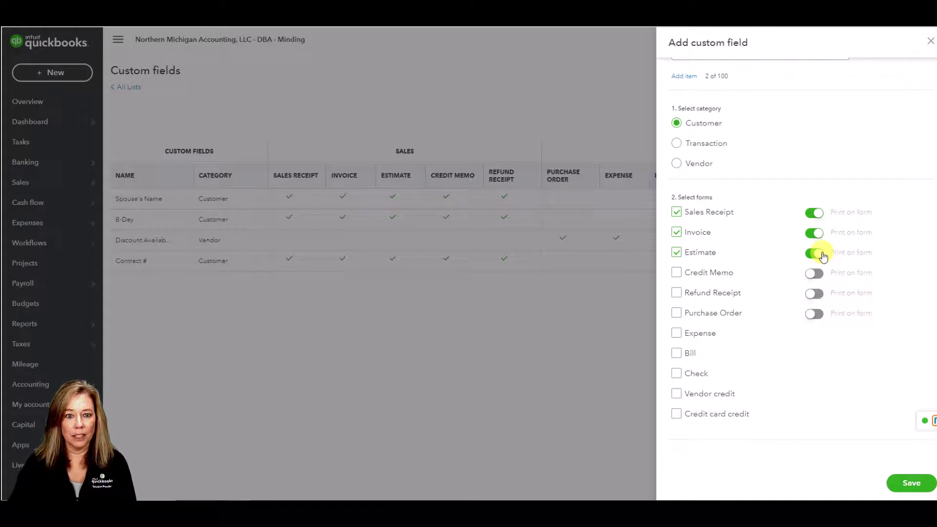
left_click(910, 487)
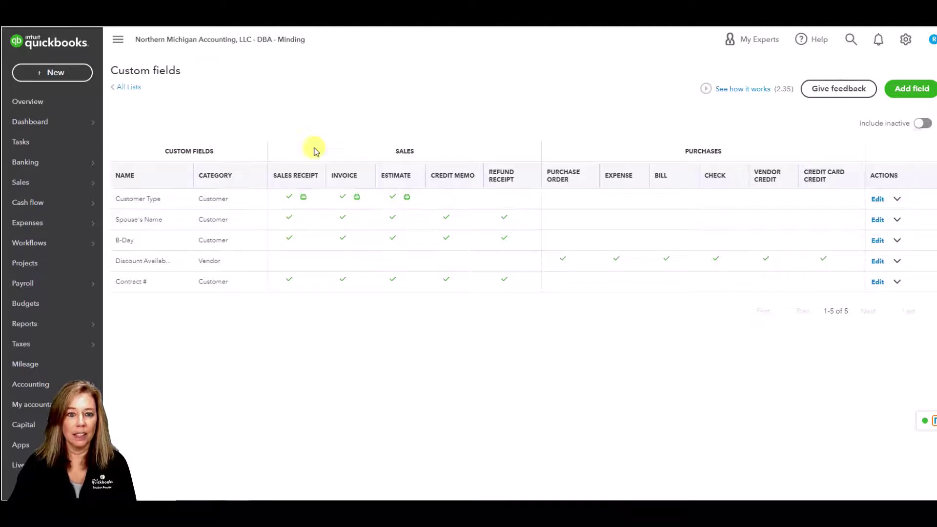
Check the Customer Type choices on a new invoice, then close it unsaved
left_click(61, 72)
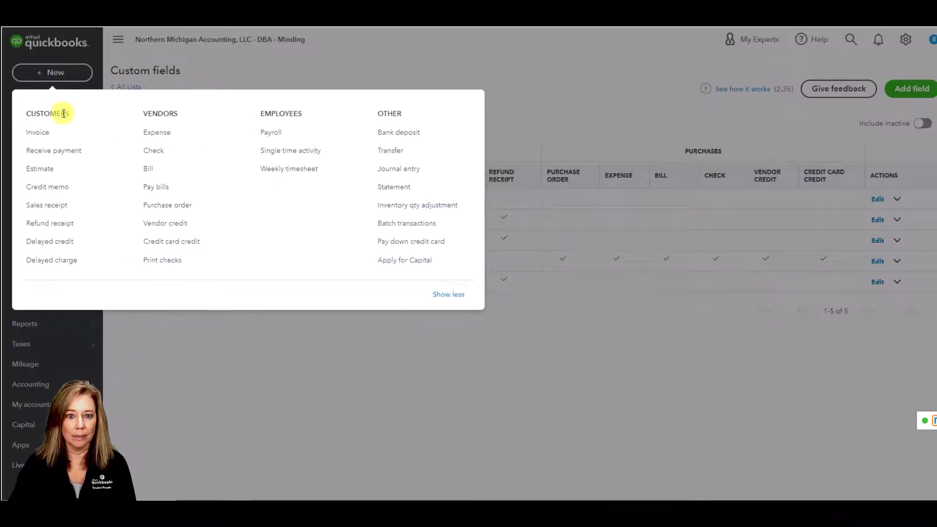
left_click(47, 131)
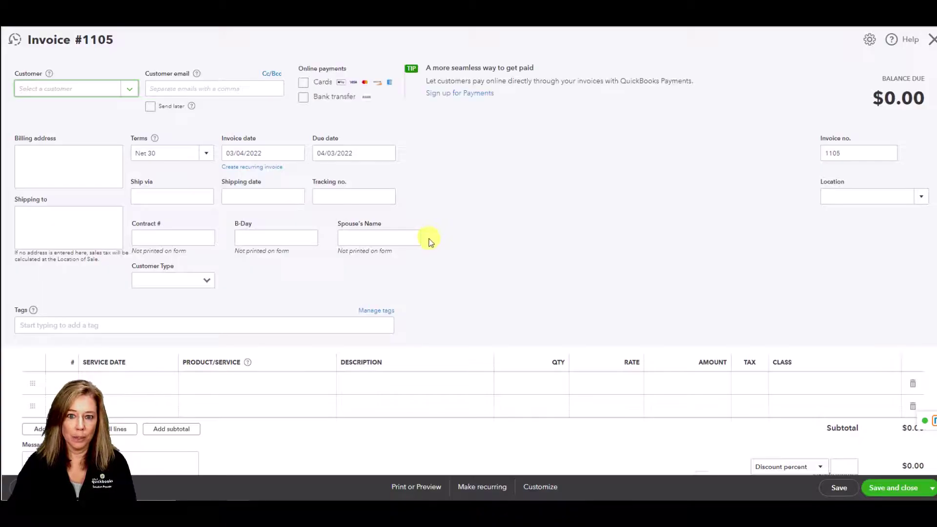
left_click(208, 281)
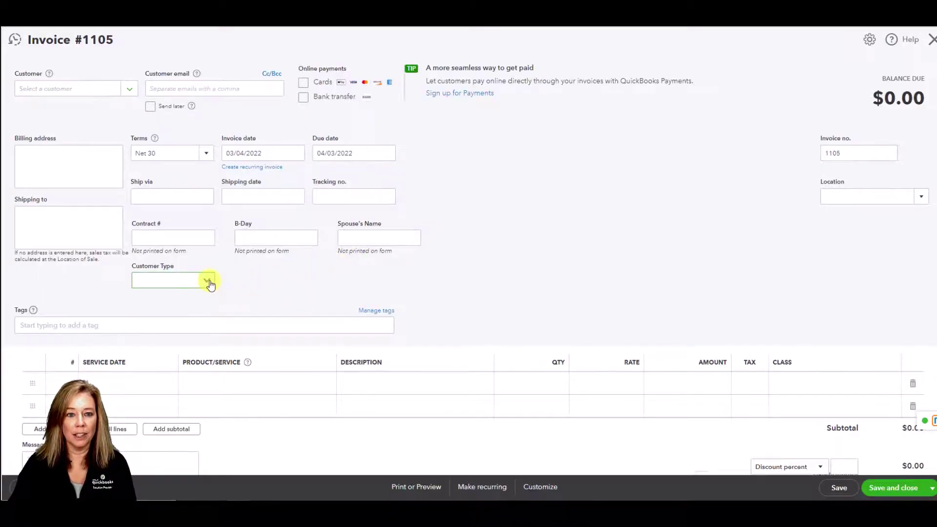
left_click(209, 283)
left_click(931, 39)
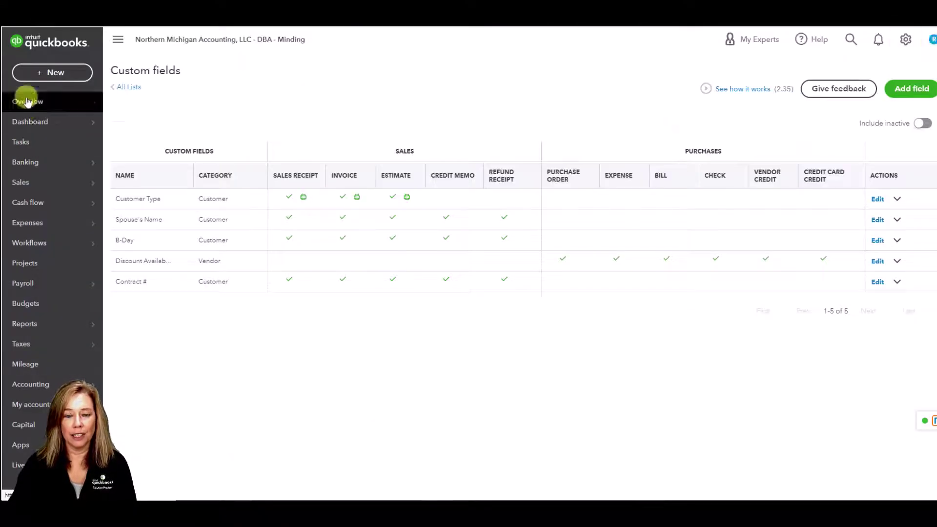
Check Customer Type choices on a new customer's Custom fields tab, then cancel to the Customers list
mouse_move(36, 185)
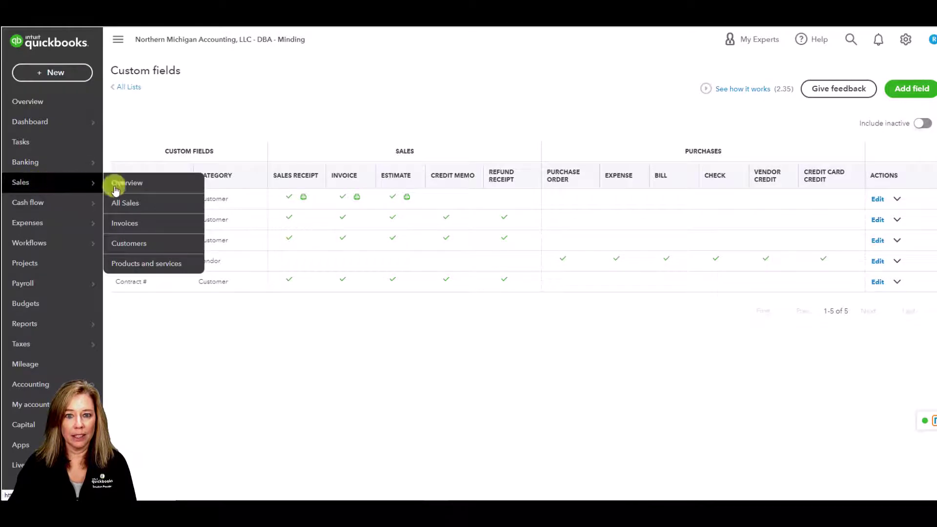
left_click(151, 244)
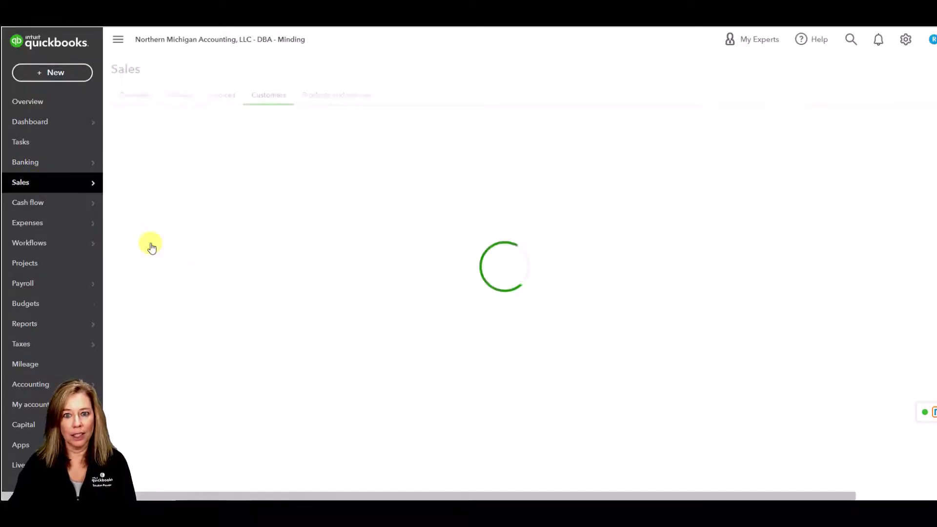
left_click(868, 136)
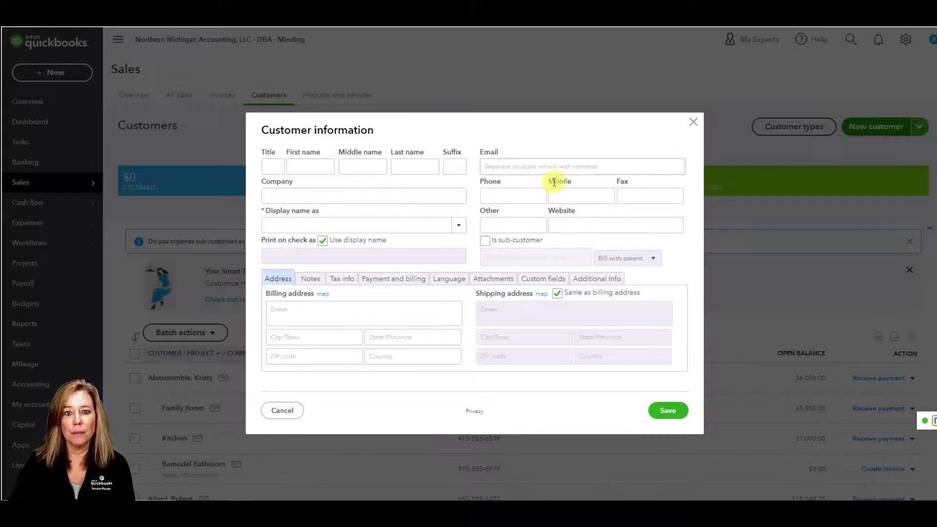
left_click(555, 280)
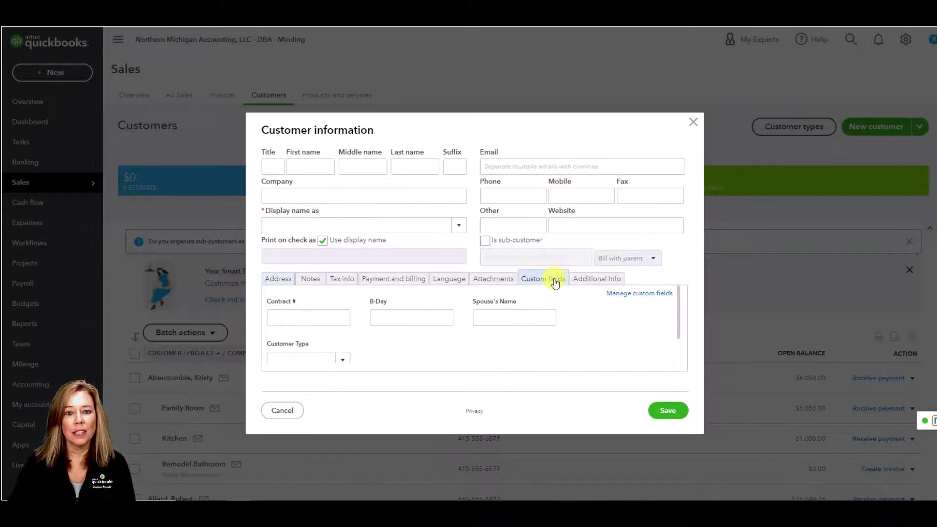
left_click(342, 359)
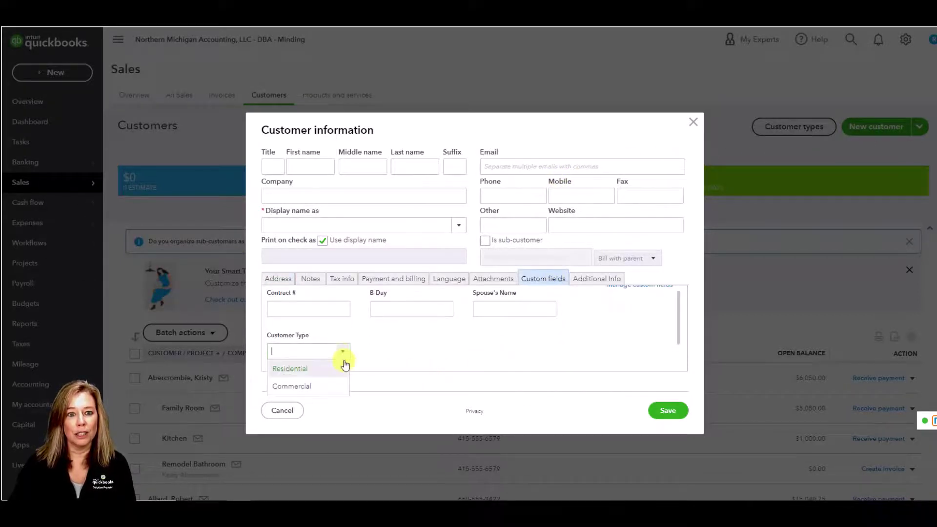
left_click(283, 412)
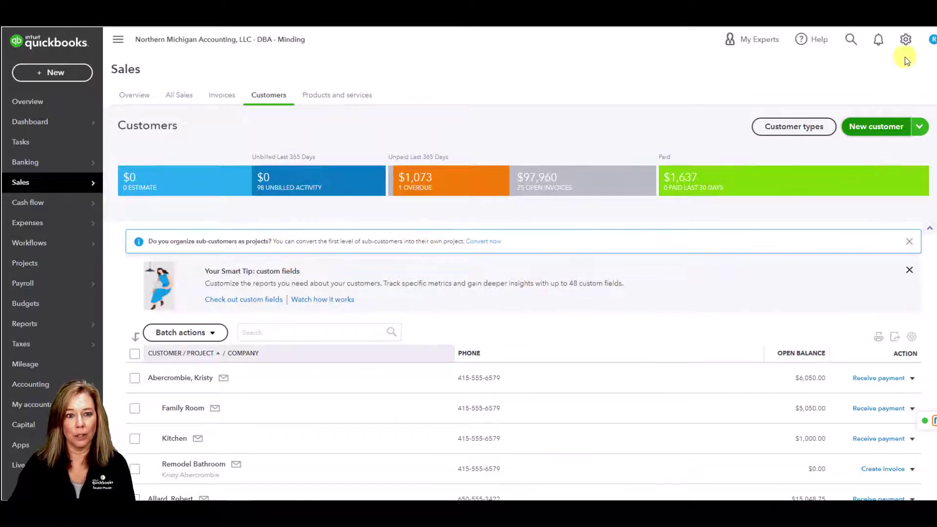
left_click(905, 41)
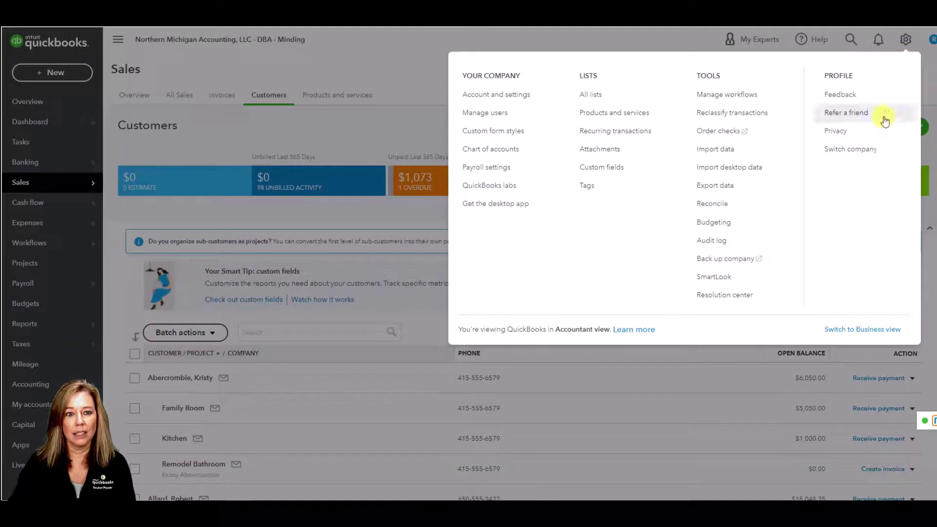
Add another custom field on the Custom fields list using the Sales Rep suggestion
left_click(631, 175)
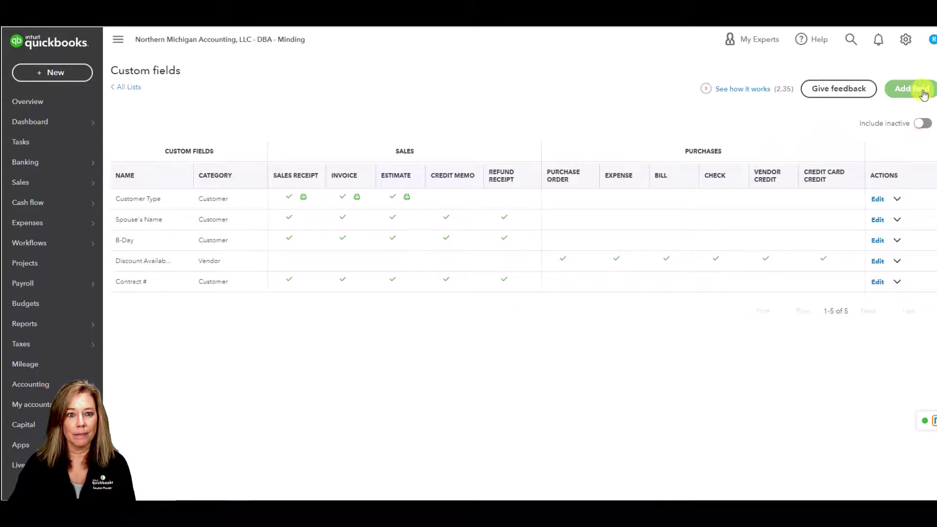
left_click(924, 95)
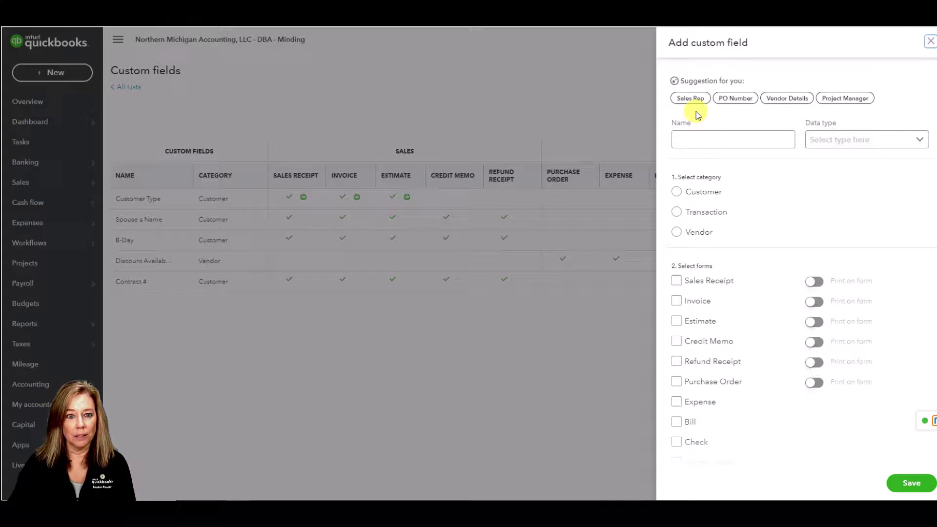
left_click(696, 110)
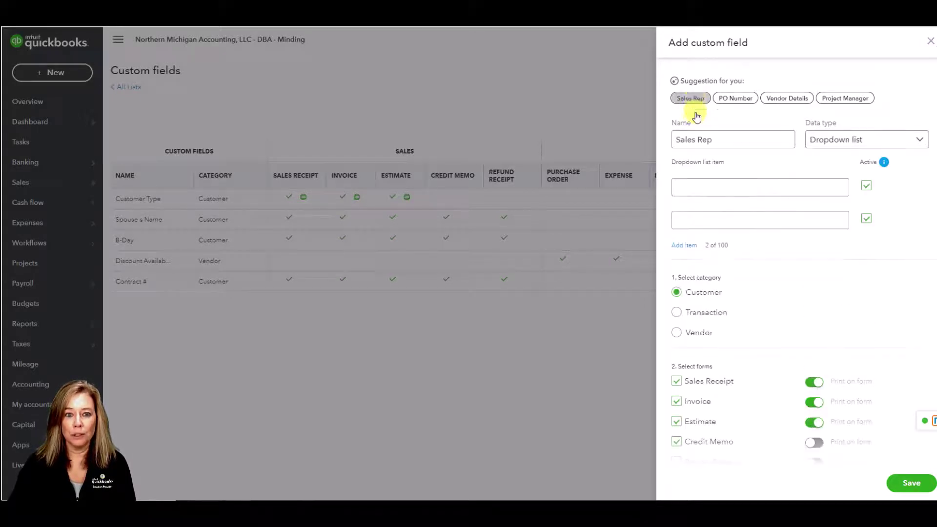
Keep Sales Rep as a dropdown list and enter two sales rep names as items
left_click(920, 140)
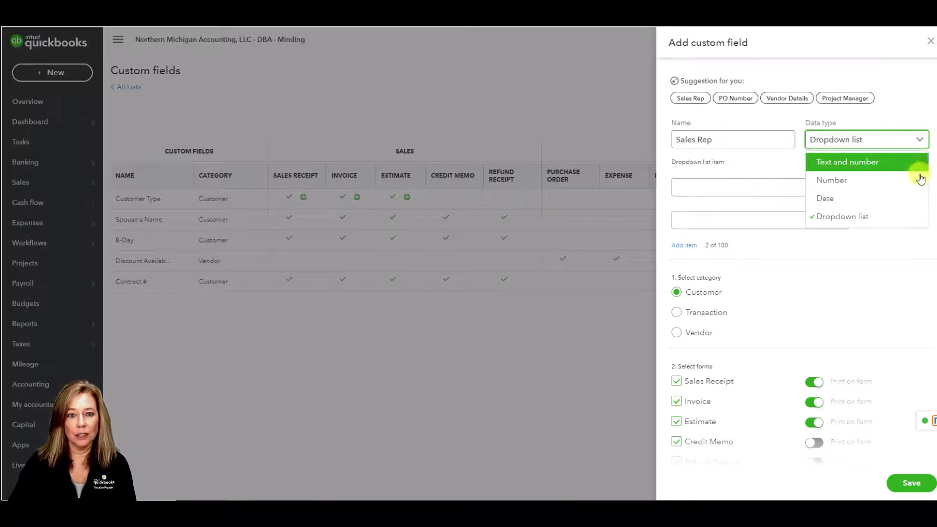
left_click(913, 217)
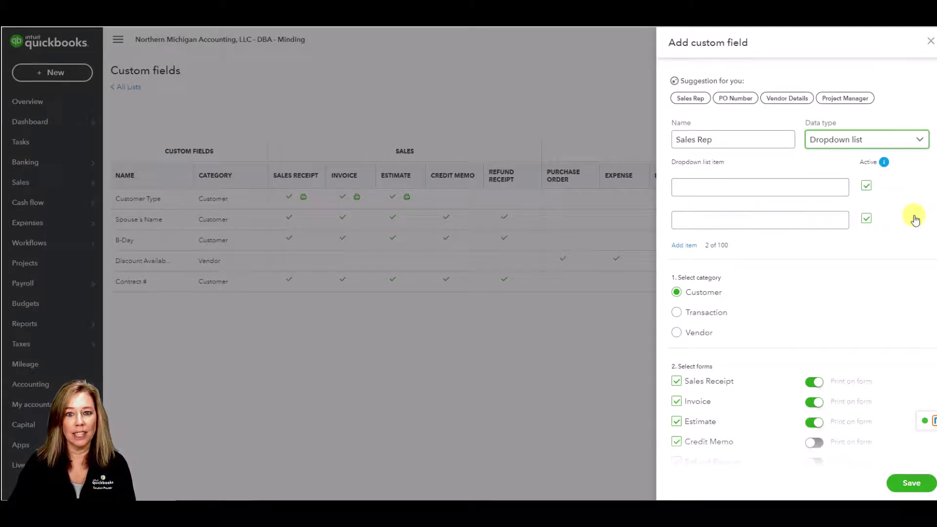
left_click(717, 187)
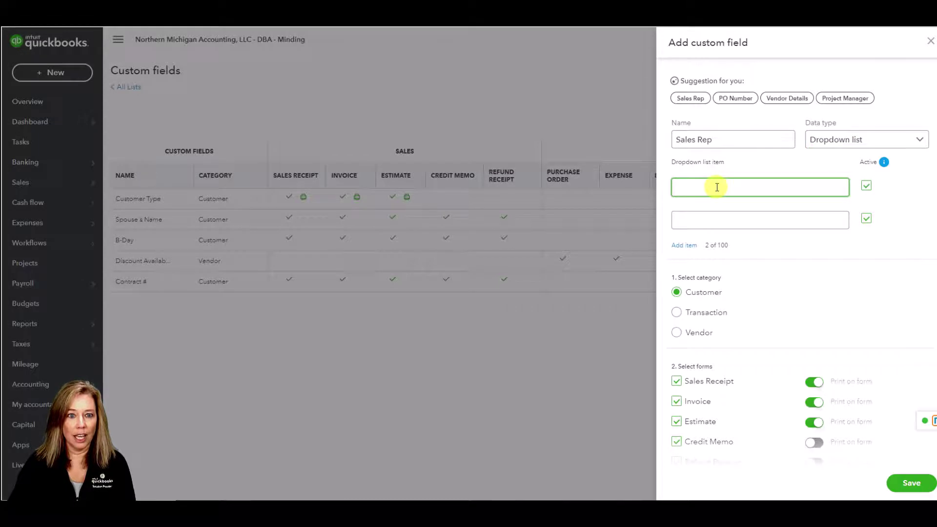
type("Shaw")
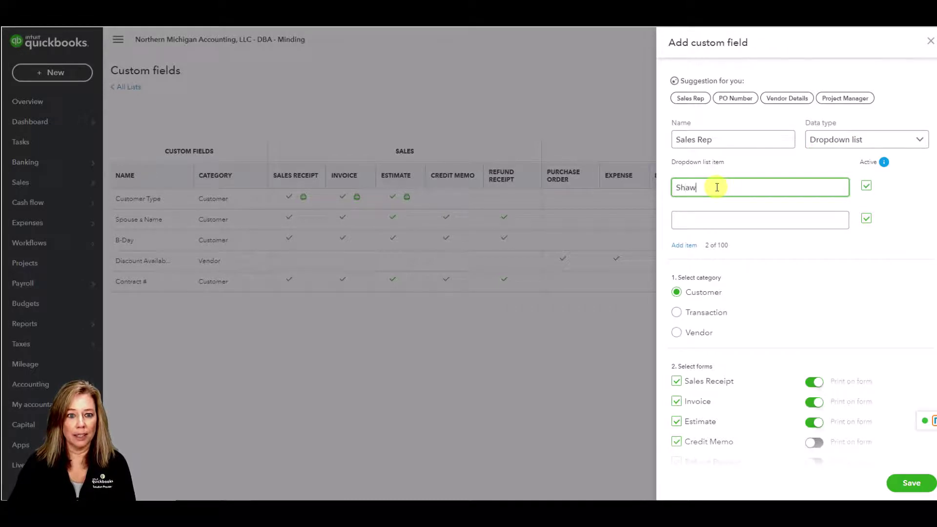
type("n")
key("Tab")
key("Tab")
type("J")
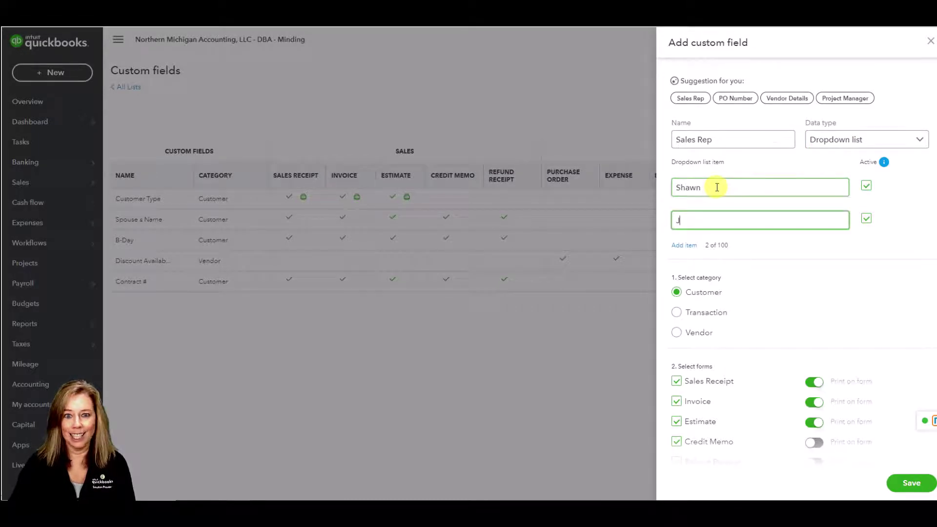
type("ared")
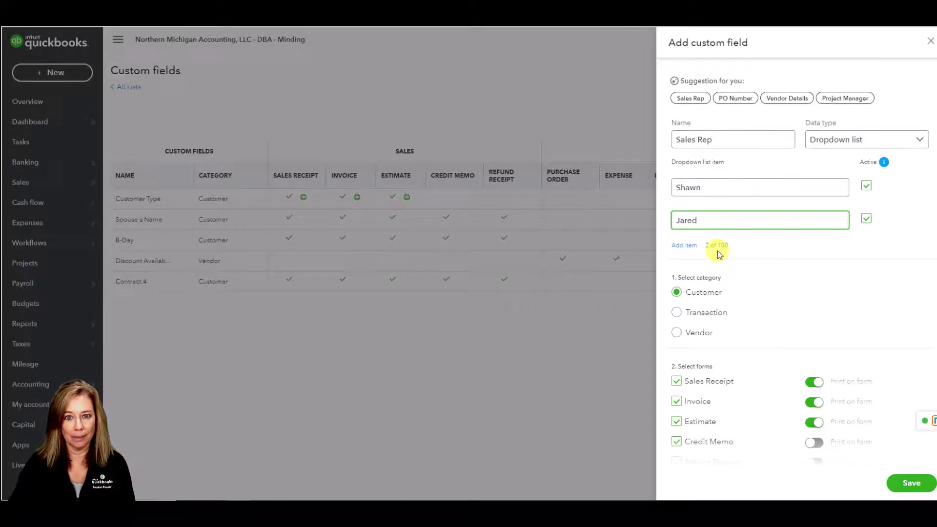
Set Sales Rep to Transaction, exclude Credit Memo and Refund Receipt, and save it
scroll(777, 265, "down", 3)
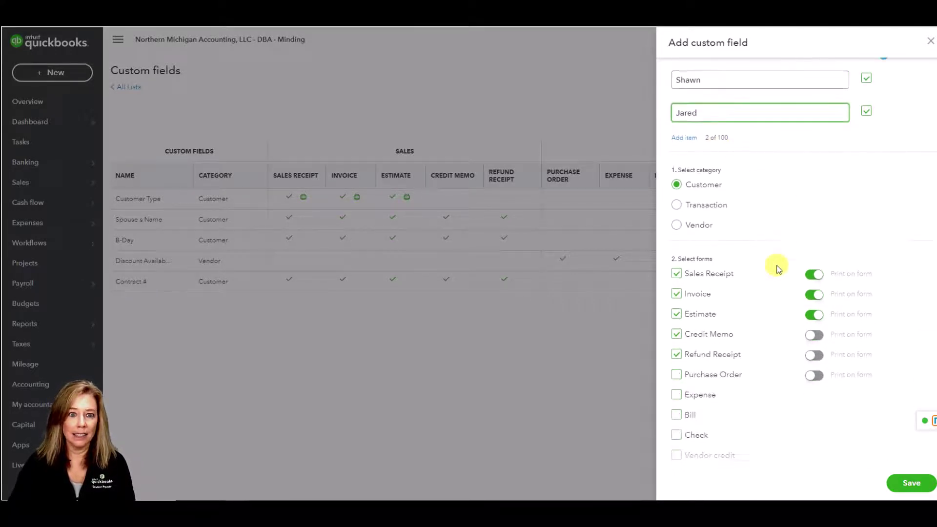
scroll(777, 265, "down", 1)
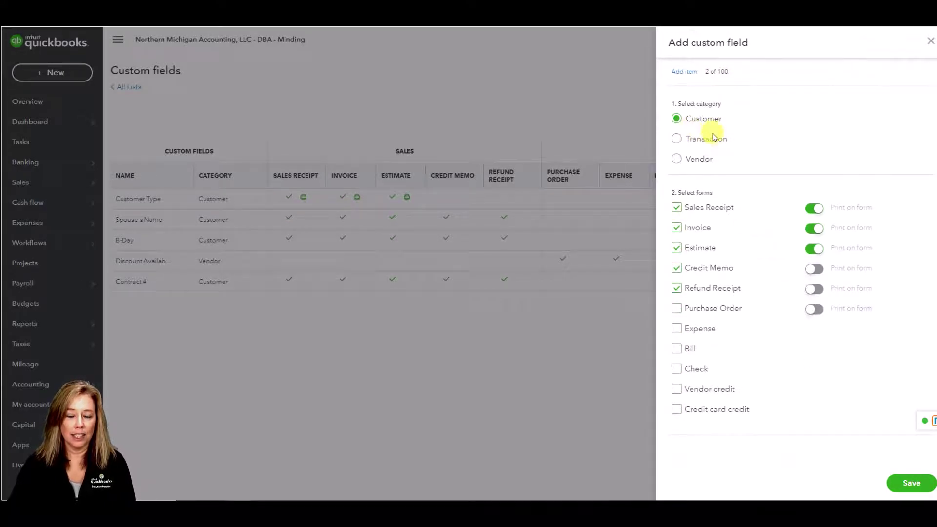
left_click(677, 140)
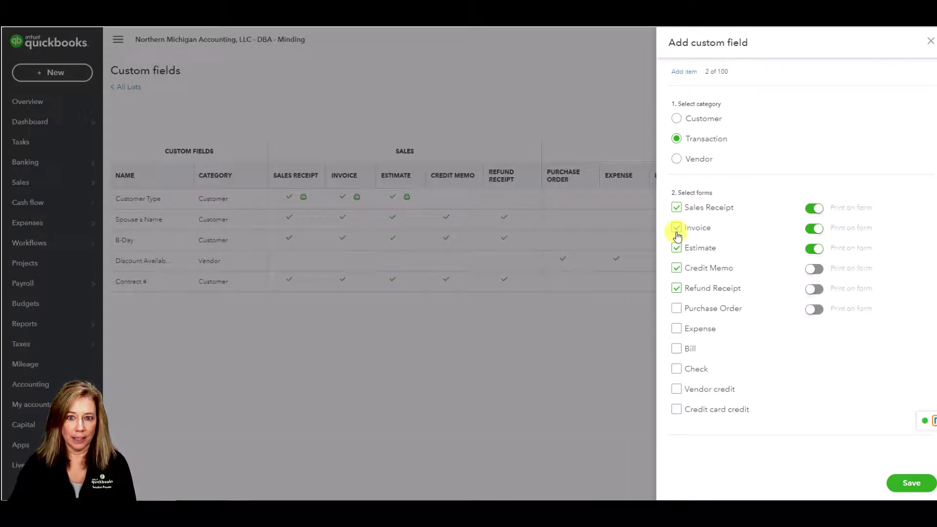
left_click(676, 269)
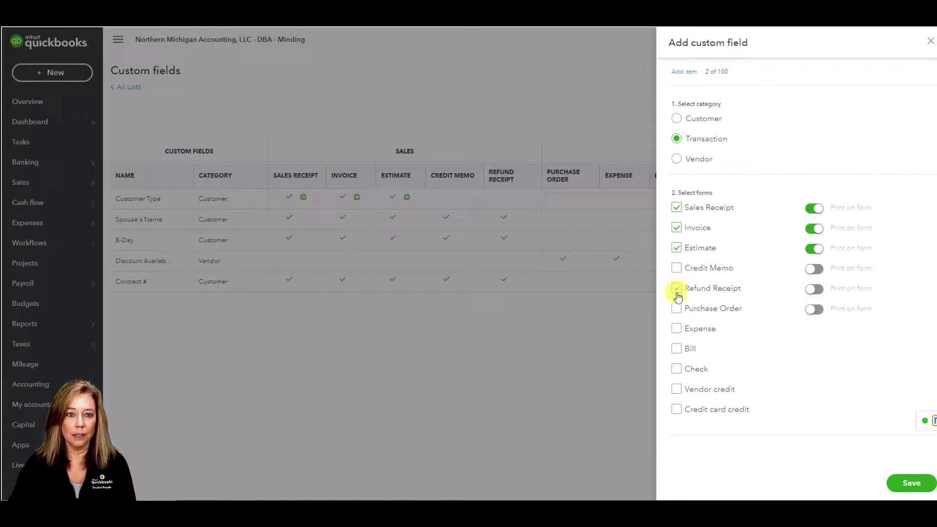
left_click(676, 289)
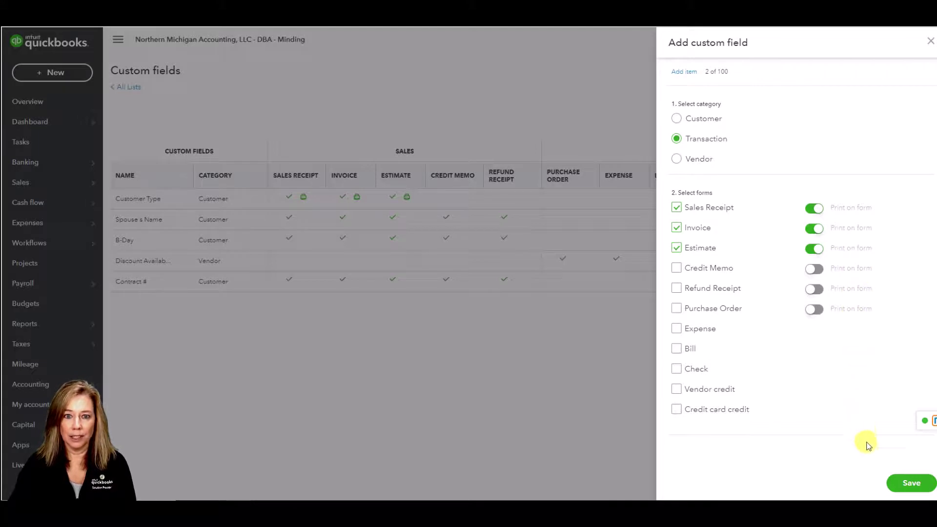
left_click(899, 485)
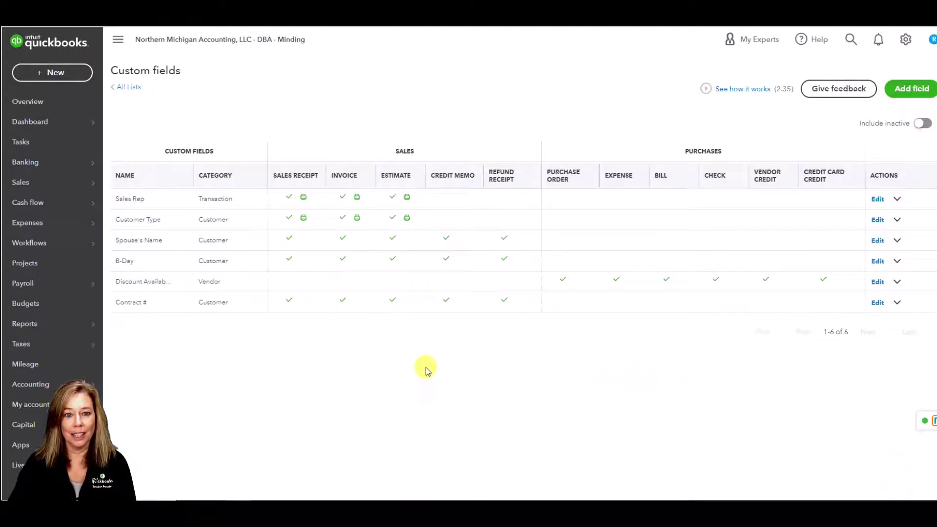
left_click(56, 74)
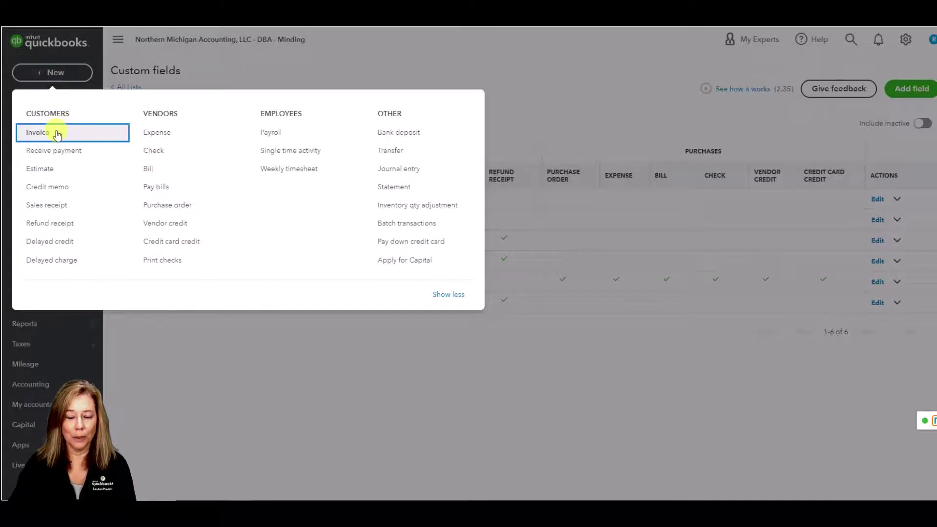
left_click(38, 132)
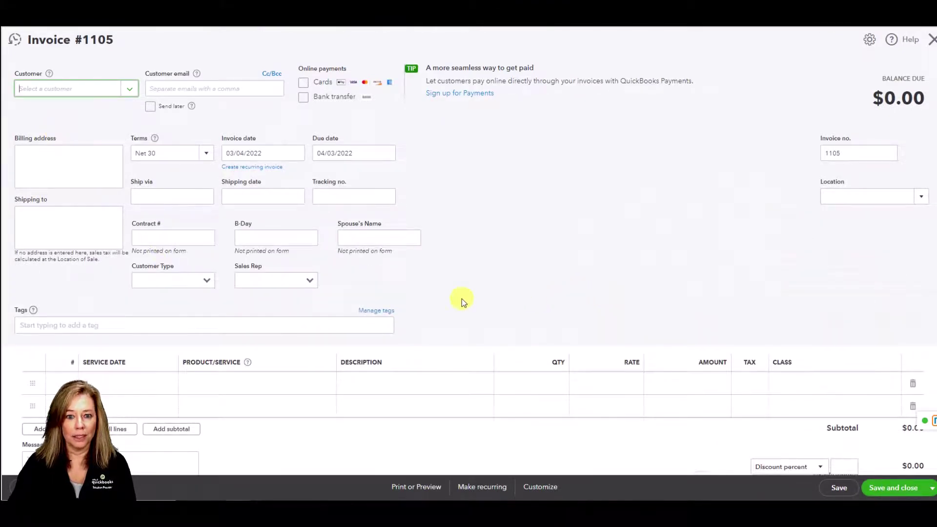
left_click(310, 281)
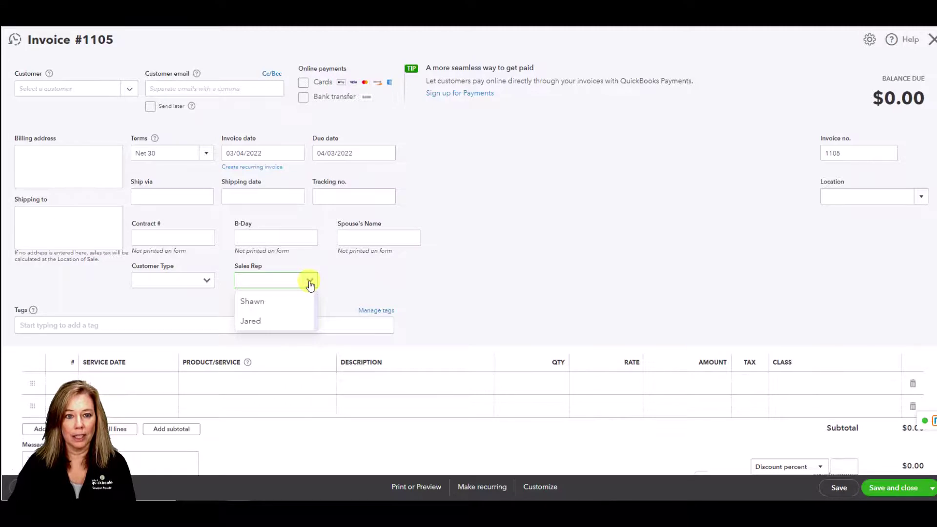
left_click(310, 282)
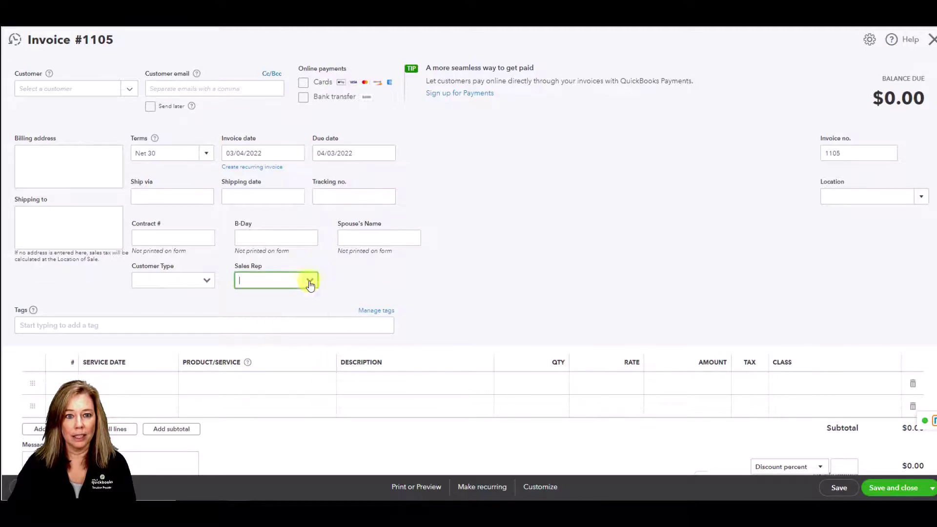
left_click(932, 39)
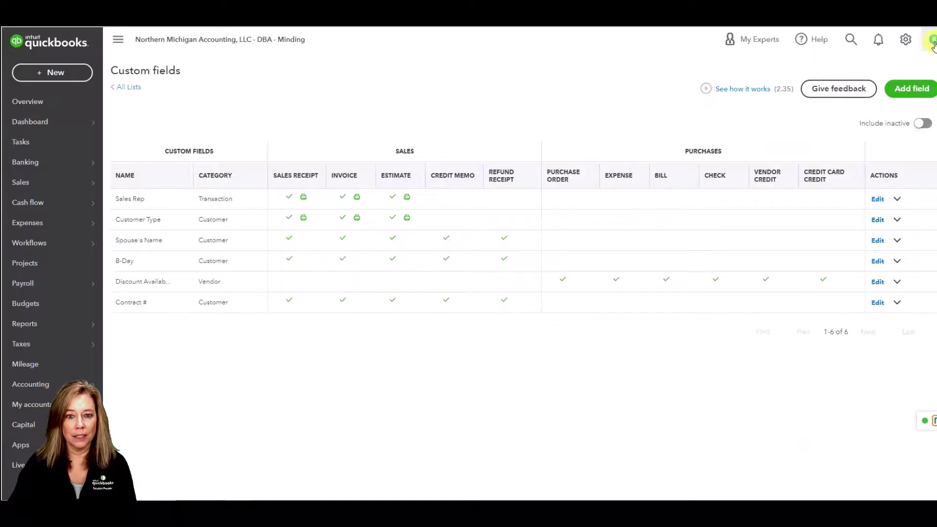
Create a field named 'Vendor ID' with Text and number data type for vendors
left_click(927, 92)
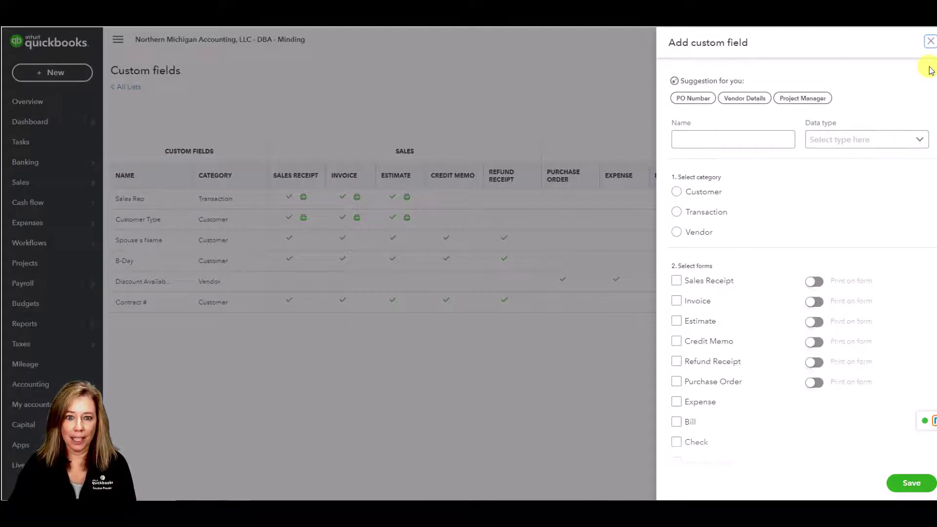
left_click(731, 141)
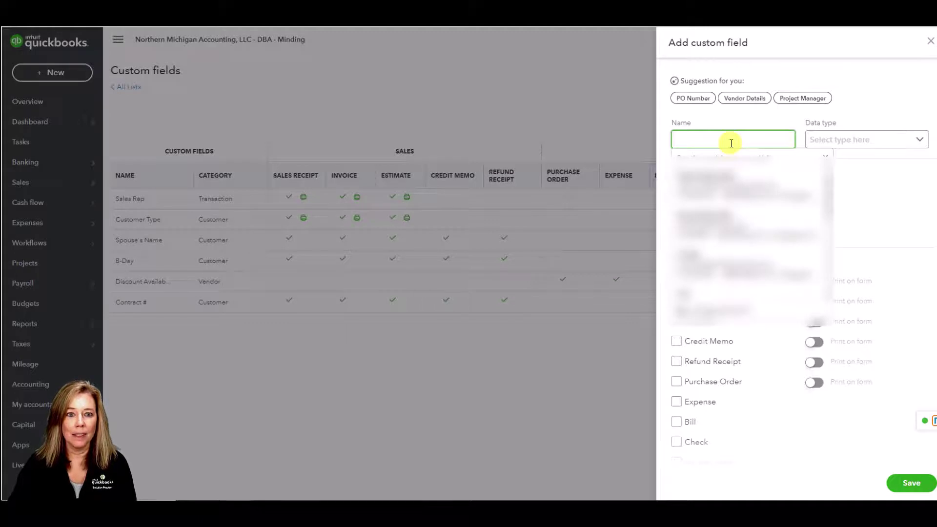
type("Vendor ID")
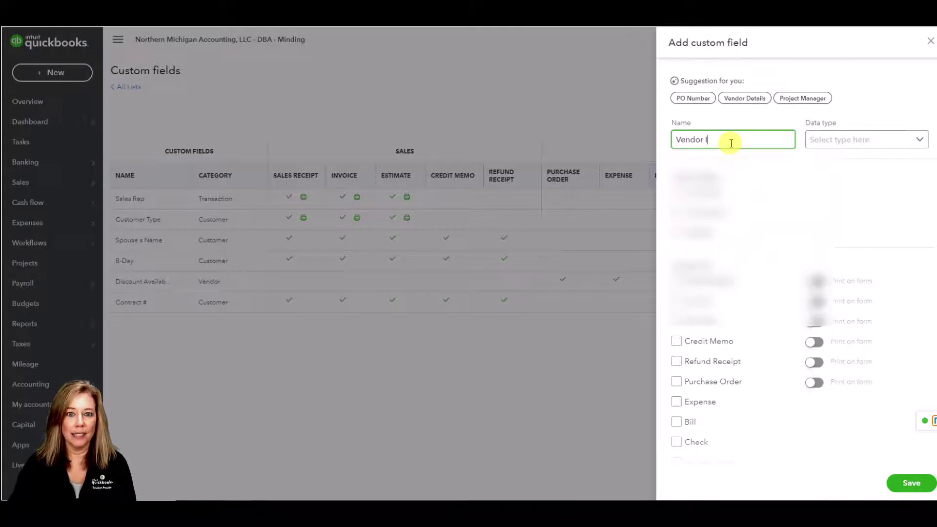
left_click(925, 140)
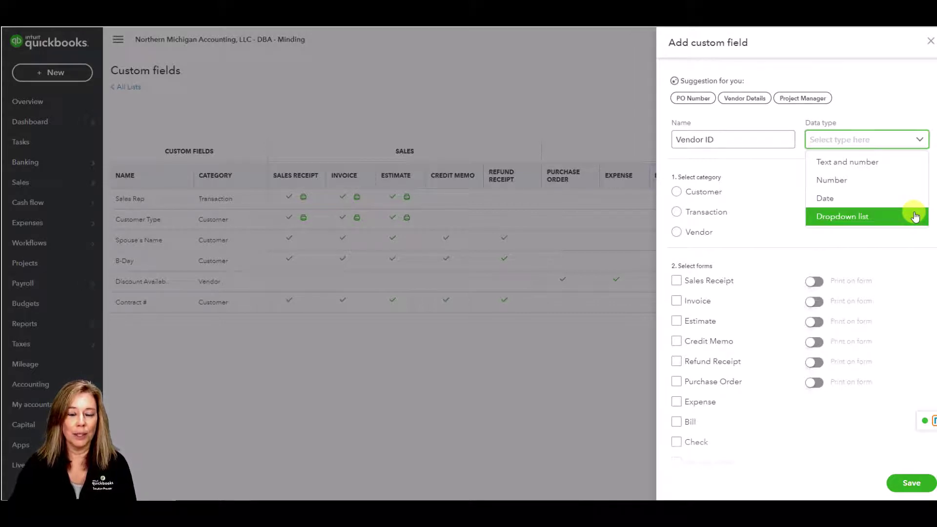
left_click(901, 161)
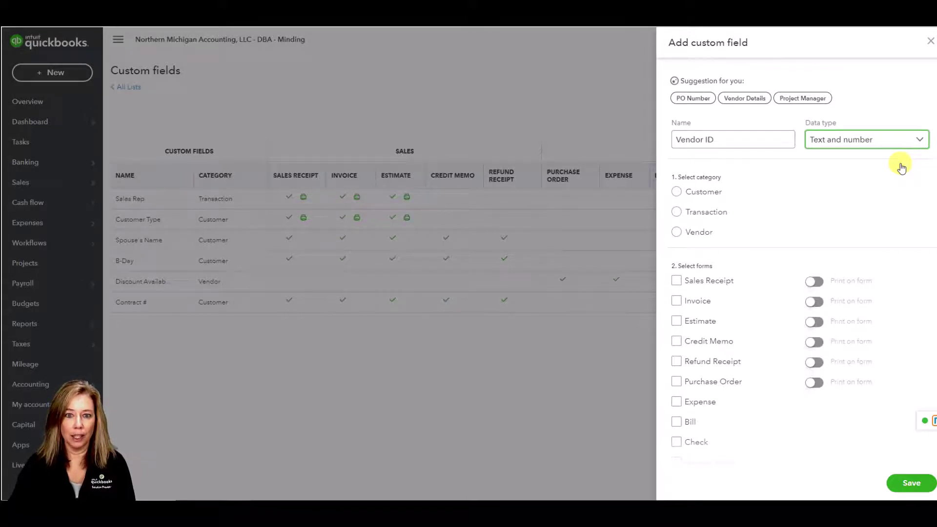
left_click(676, 234)
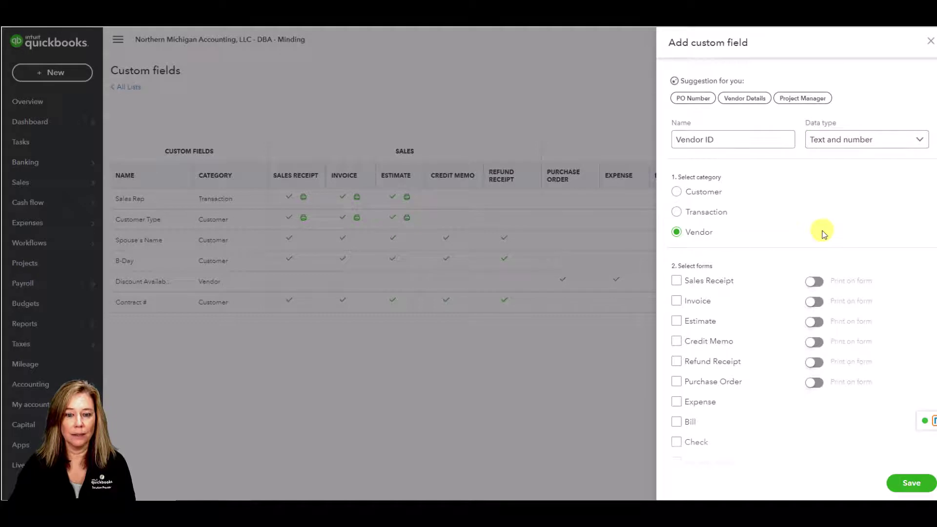
scroll(823, 233, "down", 3)
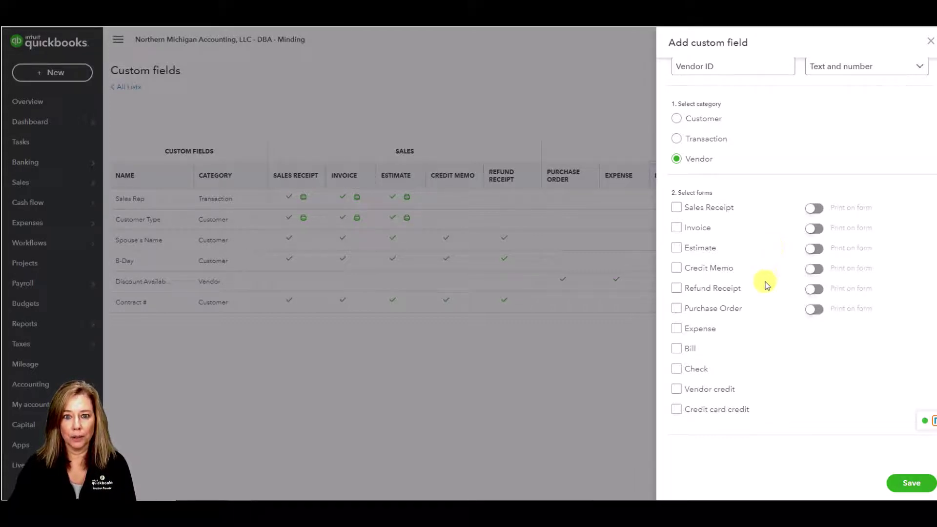
Apply Vendor ID to Purchase Order and Bill, print on purchase orders, and save
left_click(676, 308)
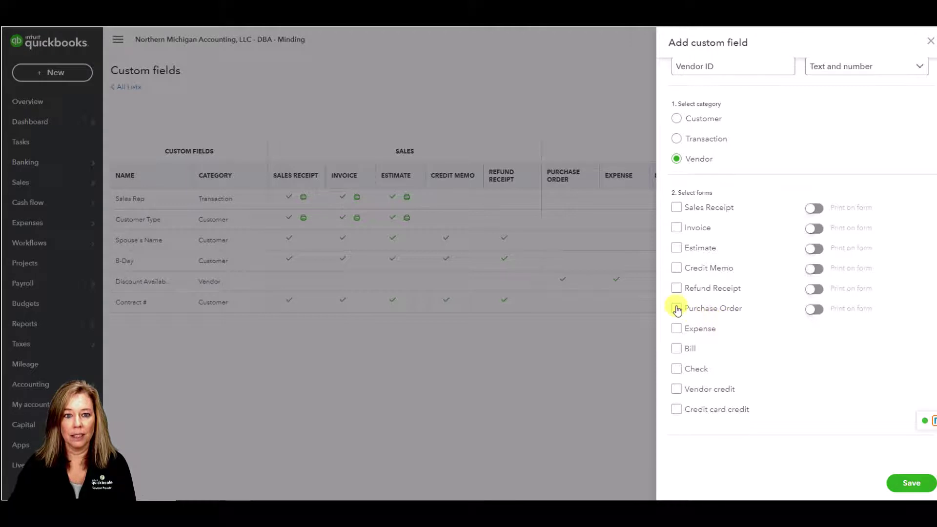
left_click(677, 349)
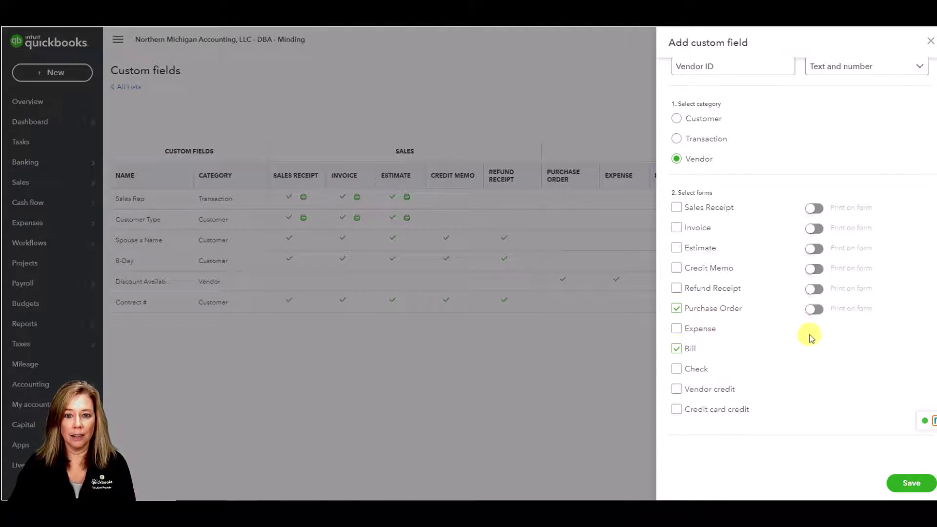
left_click(819, 312)
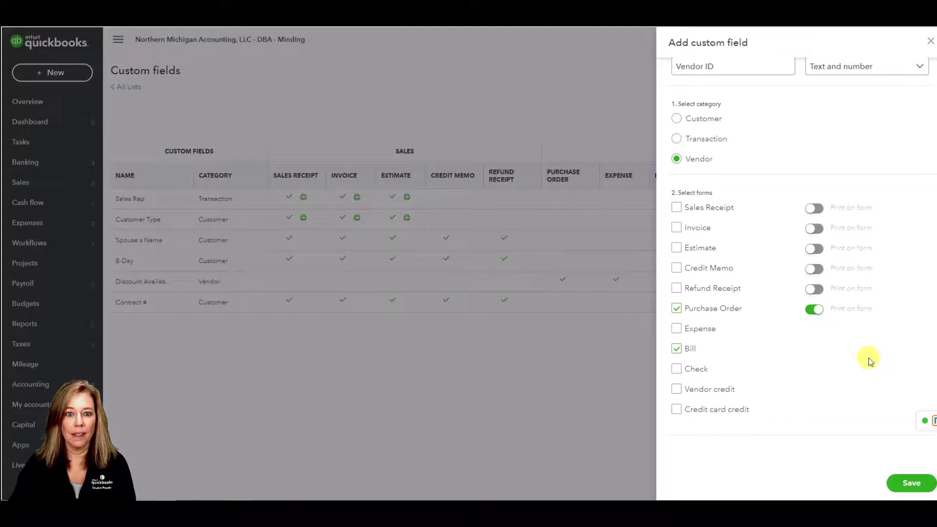
left_click(911, 485)
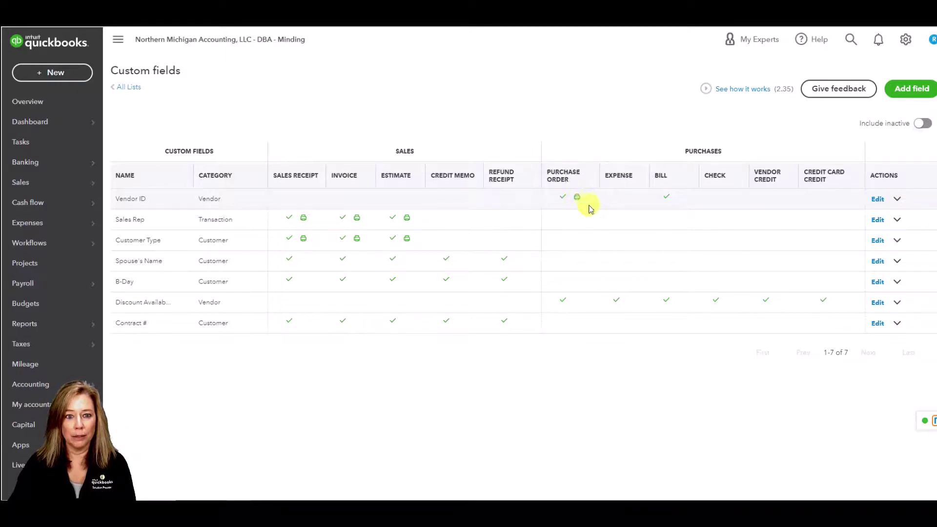
Check the Vendor ID field's actions menu, then open a new invoice form
left_click(897, 201)
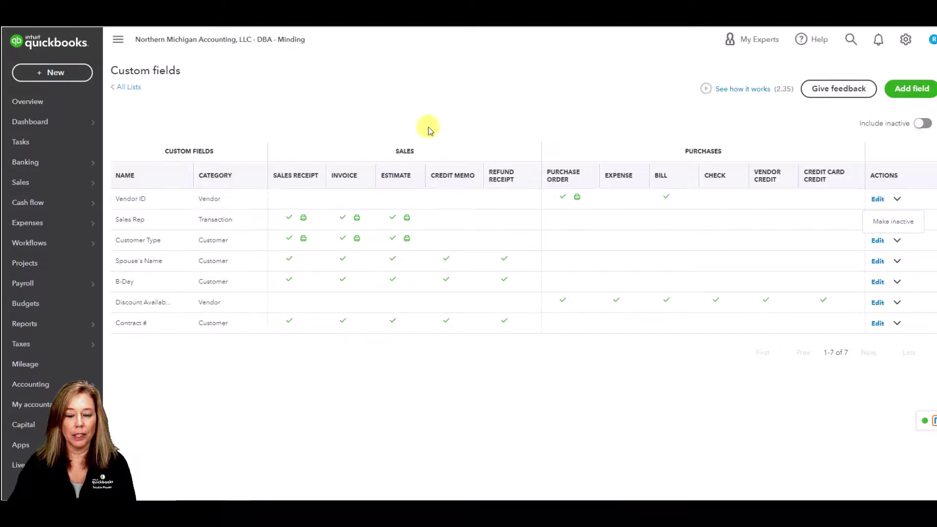
left_click(47, 72)
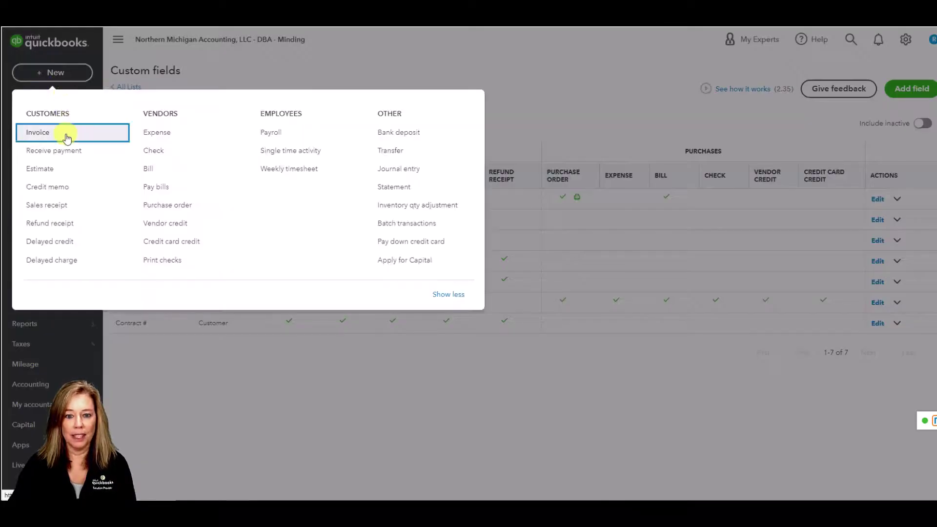
left_click(67, 138)
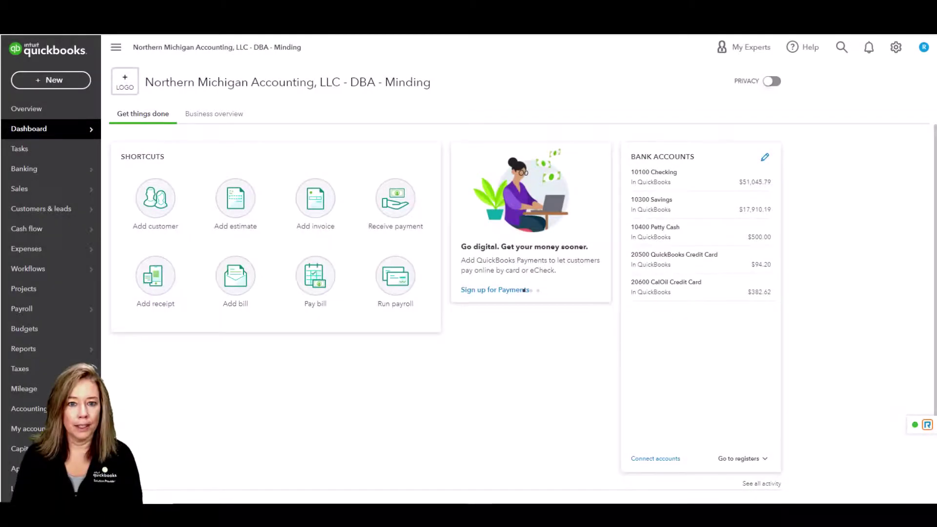
In Performance center settings, save Residential remodelers as the industry type and close the panel
mouse_move(78, 346)
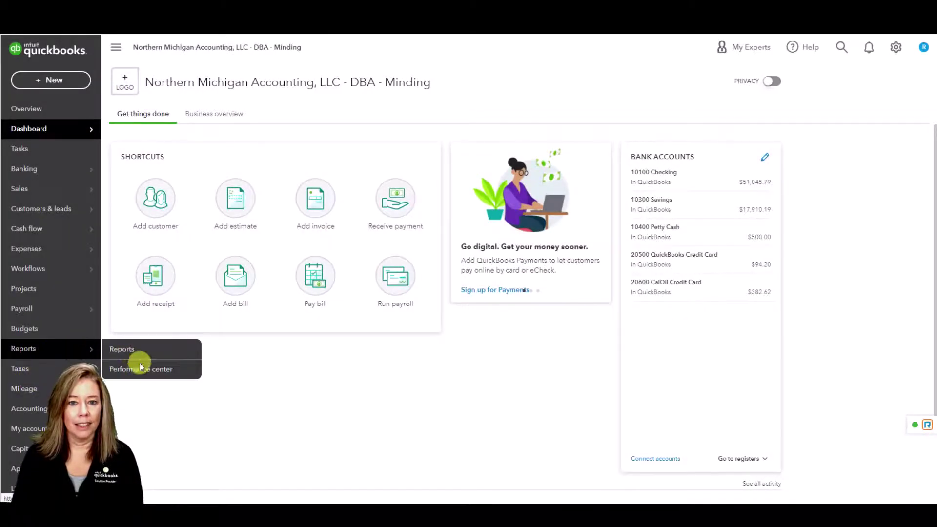
left_click(170, 375)
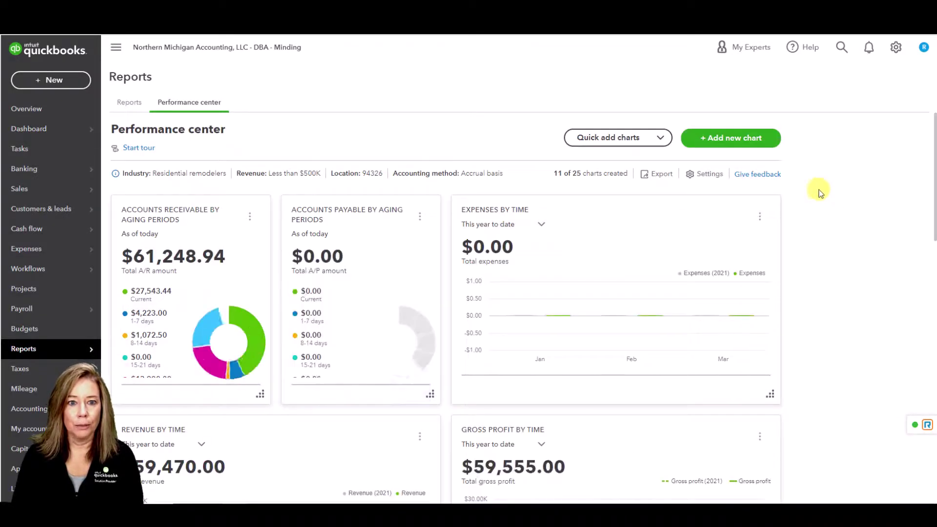
left_click(708, 175)
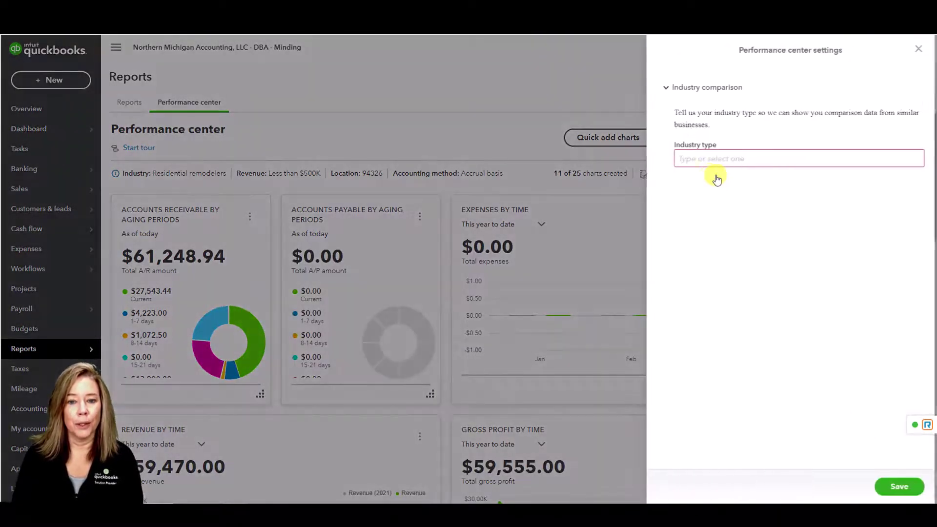
left_click(916, 165)
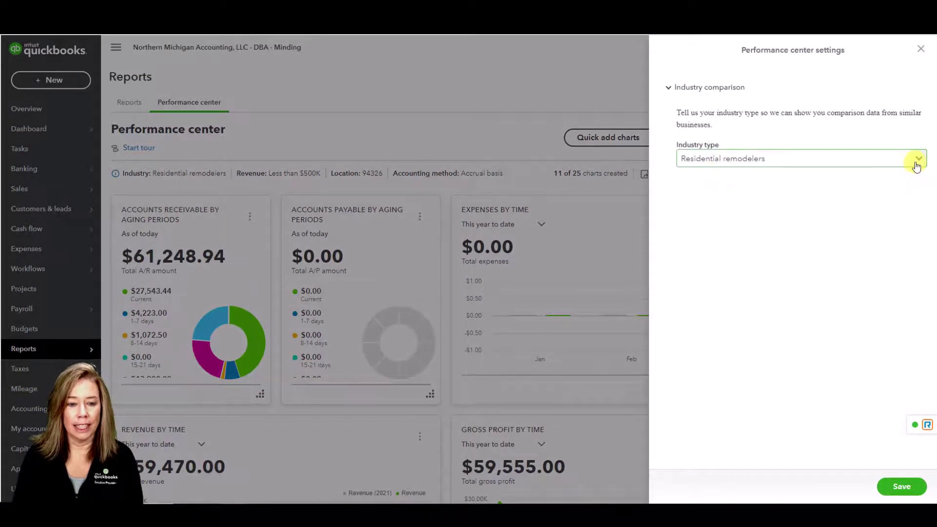
left_click(917, 165)
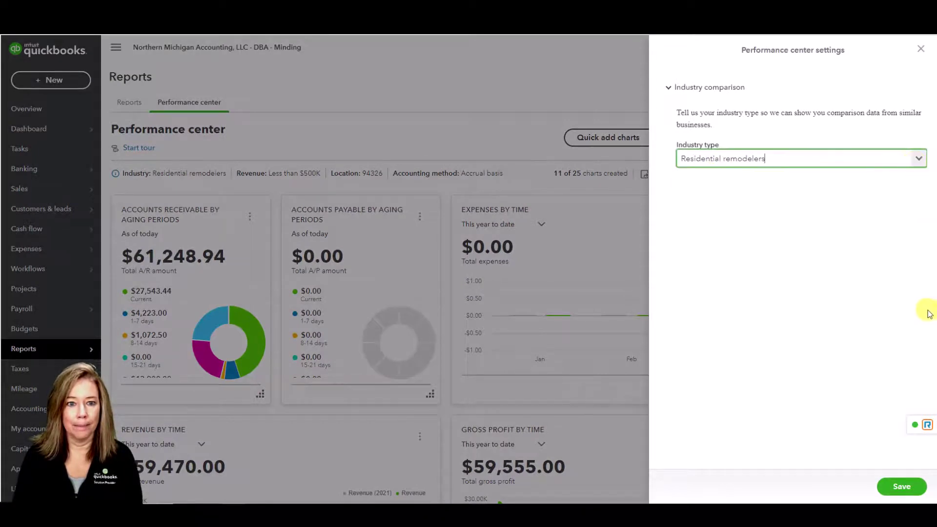
left_click(902, 487)
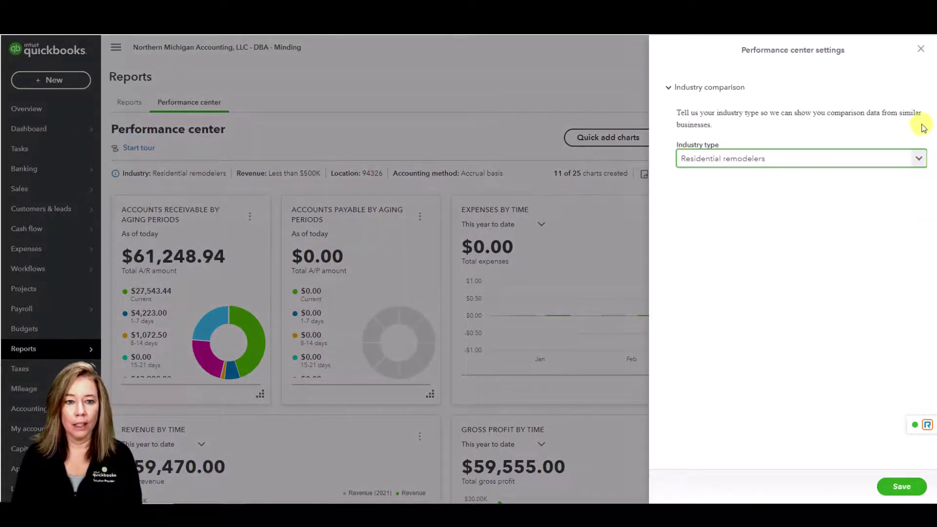
left_click(920, 50)
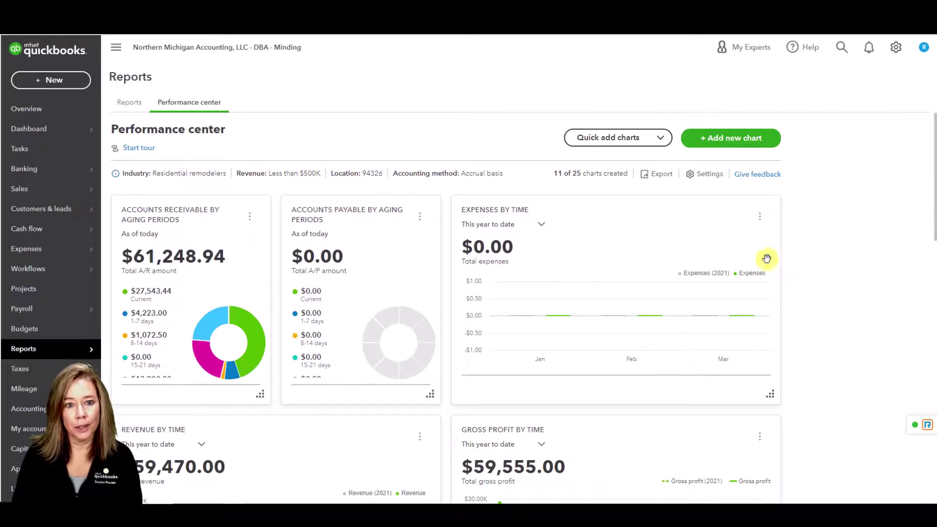
scroll(826, 267, "down", 3)
scroll(824, 270, "down", 8)
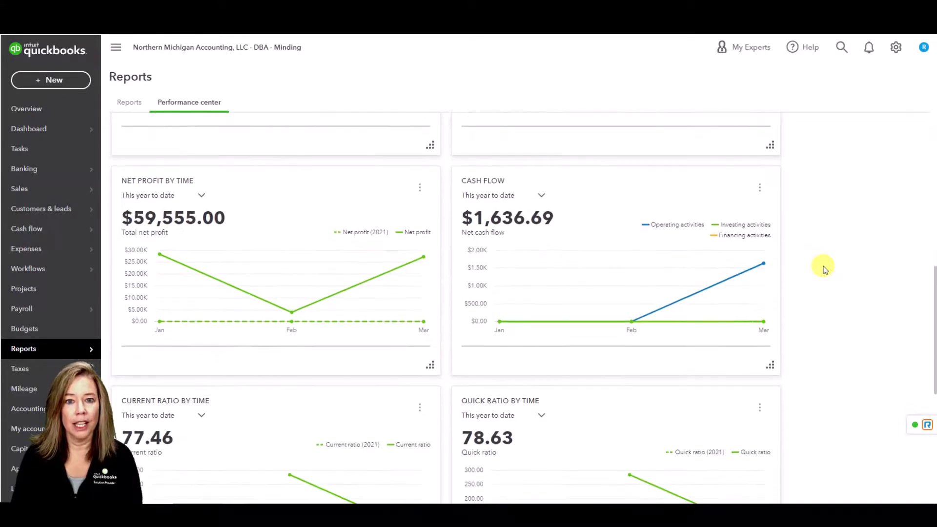
scroll(824, 269, "down", 2)
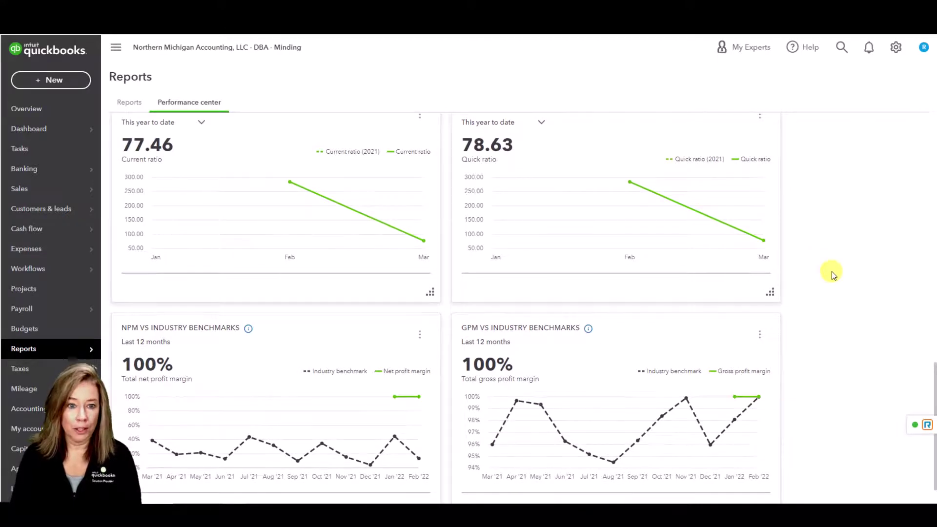
scroll(832, 271, "down", 1)
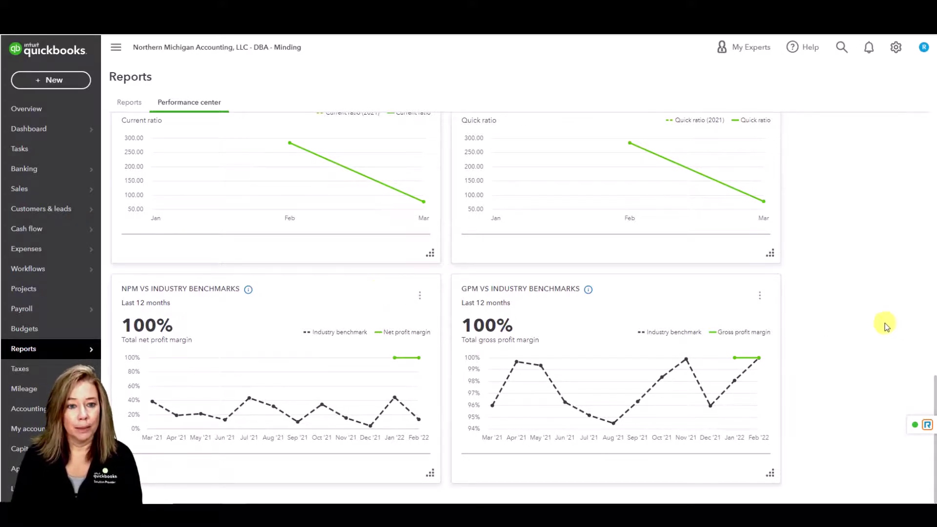
scroll(886, 322, "up", 3)
scroll(885, 323, "up", 8)
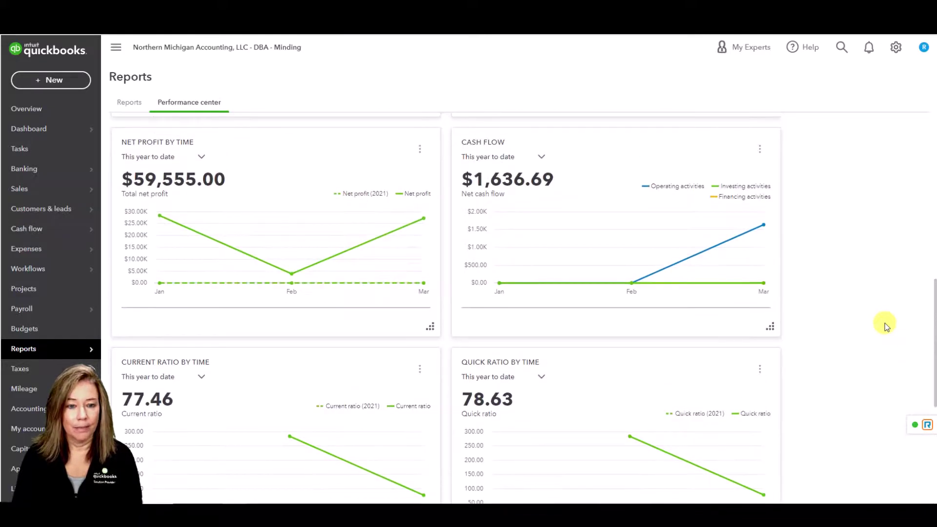
scroll(886, 324, "up", 3)
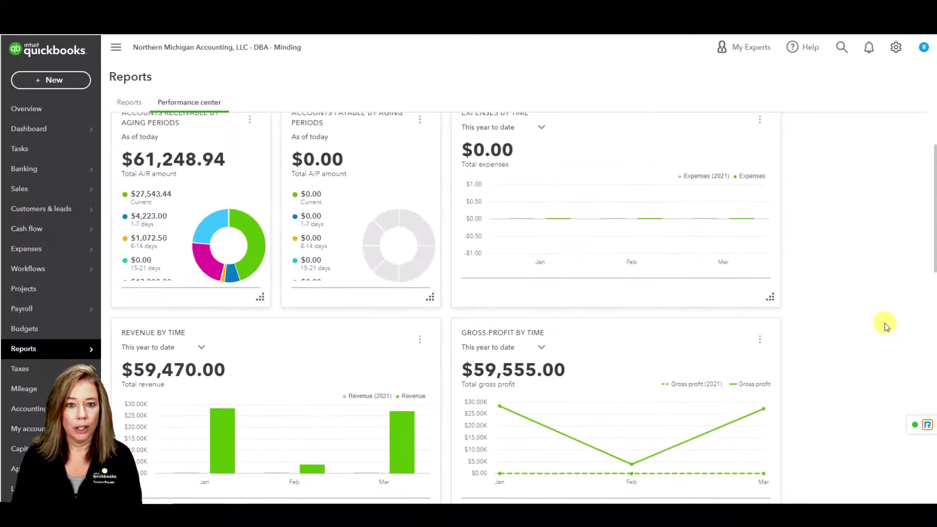
scroll(885, 326, "up", 2)
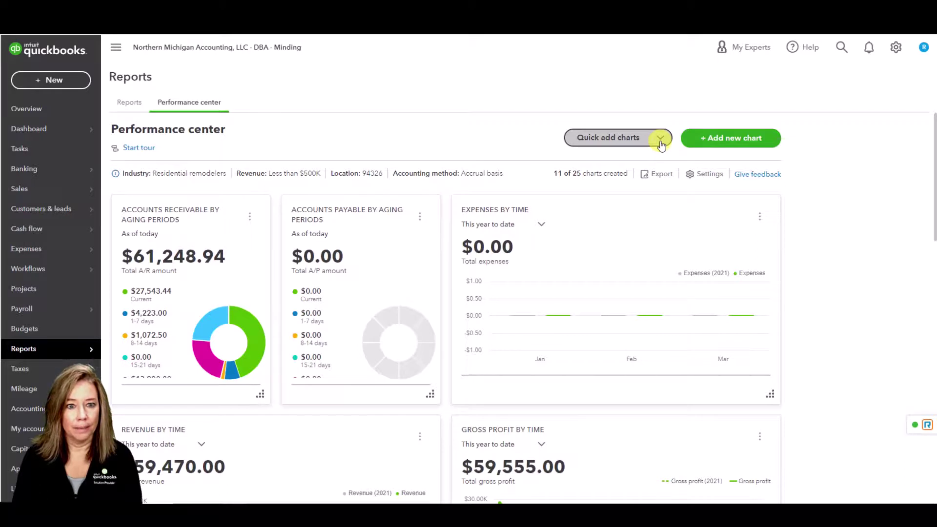
Add the ready-made Gross profit over time chart to the Performance center from Quick add charts
left_click(661, 145)
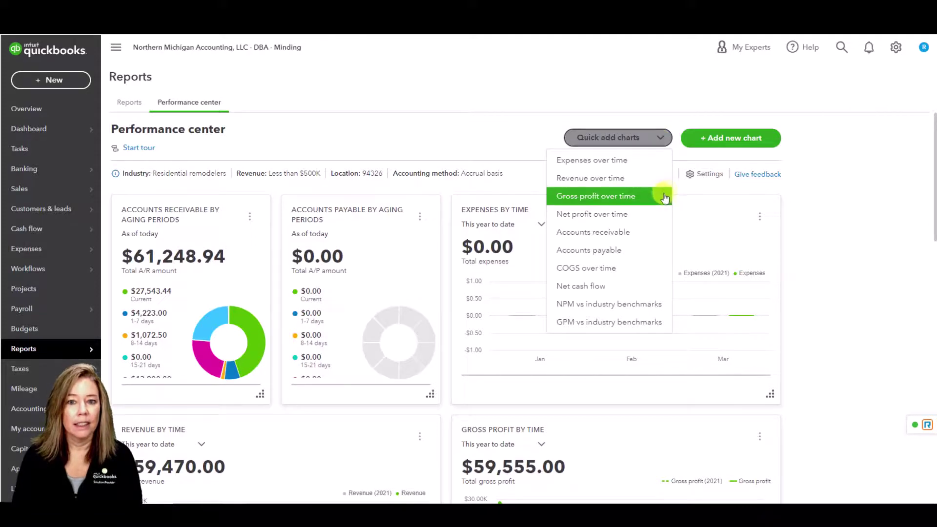
left_click(660, 195)
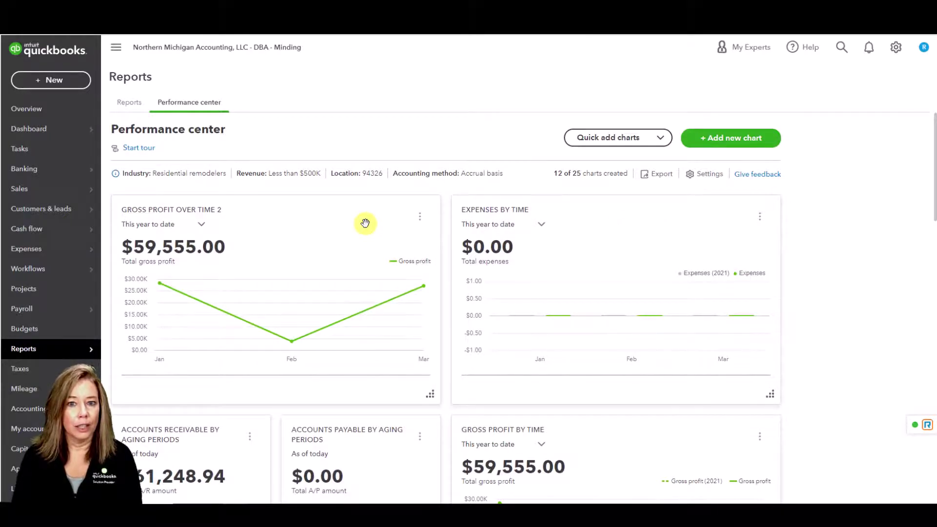
Check Gross Profit Over Time 2's date range choices without changing them, then bring up its options menu
left_click(202, 226)
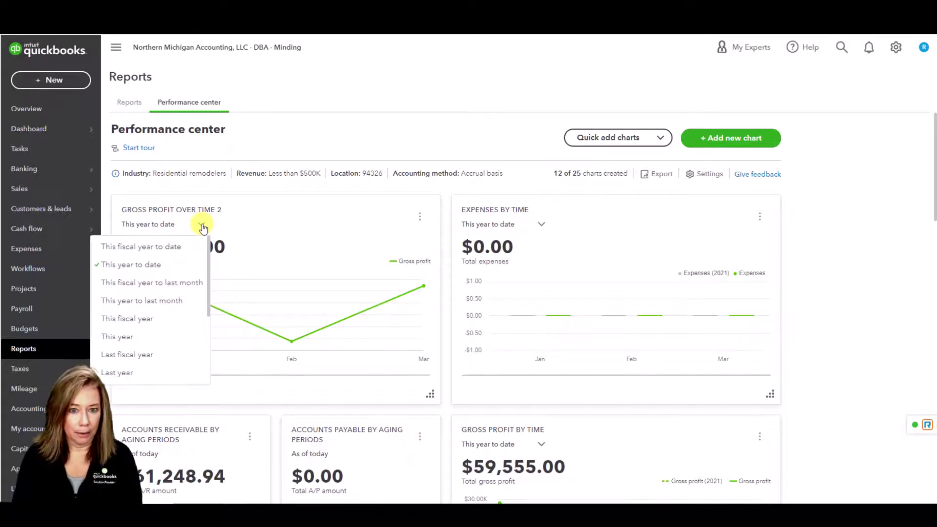
left_click(305, 218)
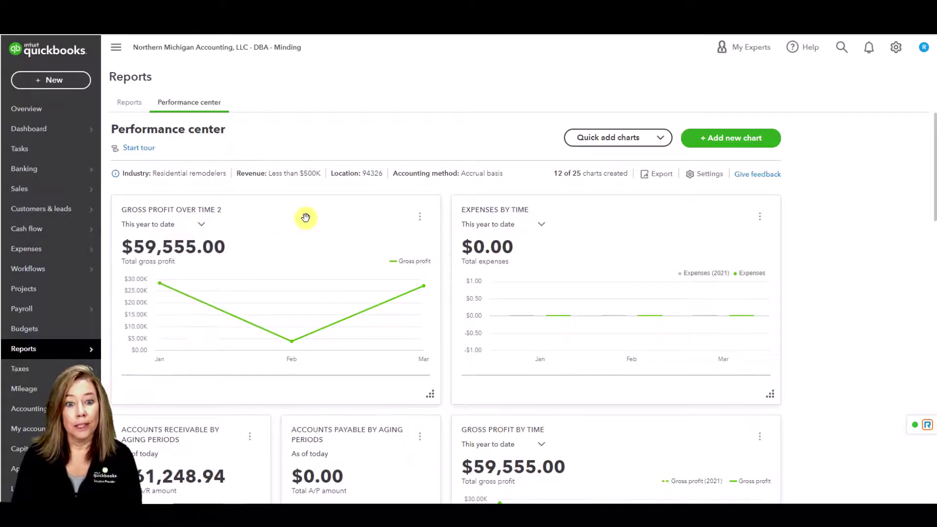
left_click(419, 216)
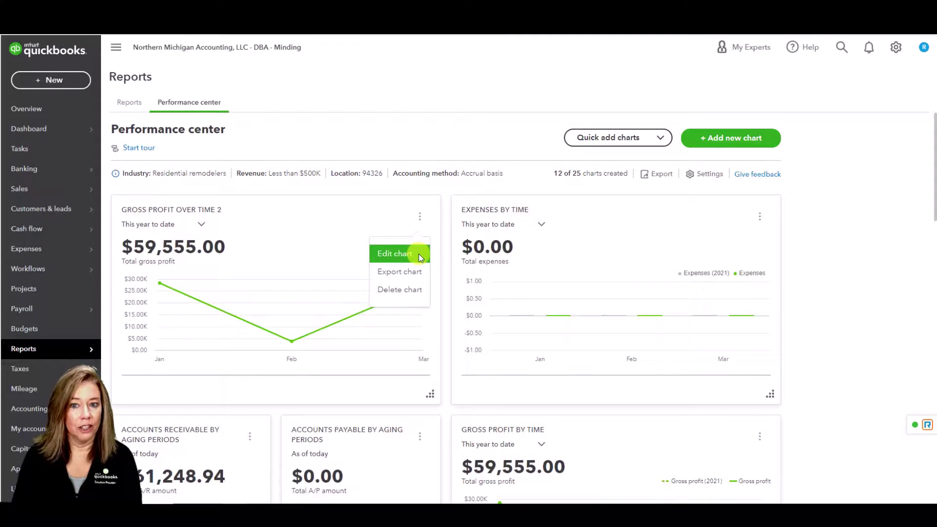
Edit Gross Profit Over Time 2, keeping grouping, filter and compare unchanged, and save it as vertical bars
left_click(419, 254)
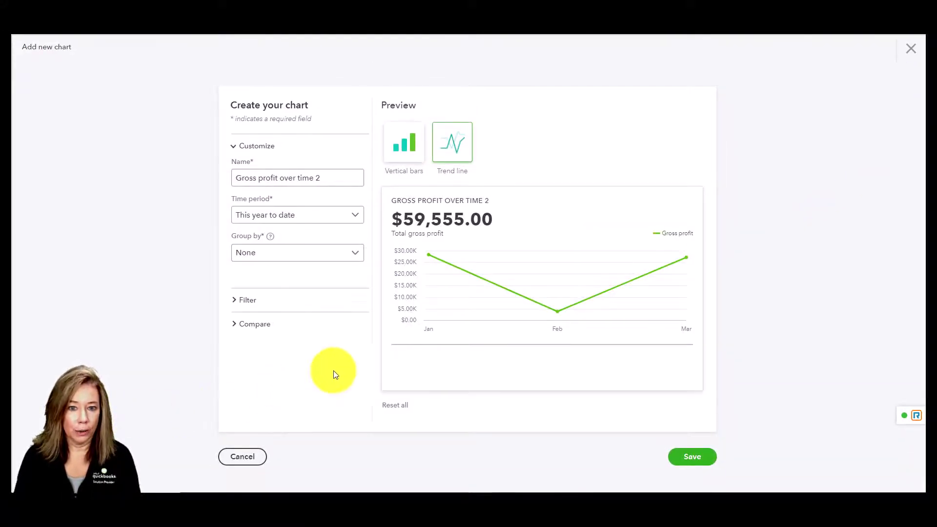
left_click(360, 255)
left_click(360, 254)
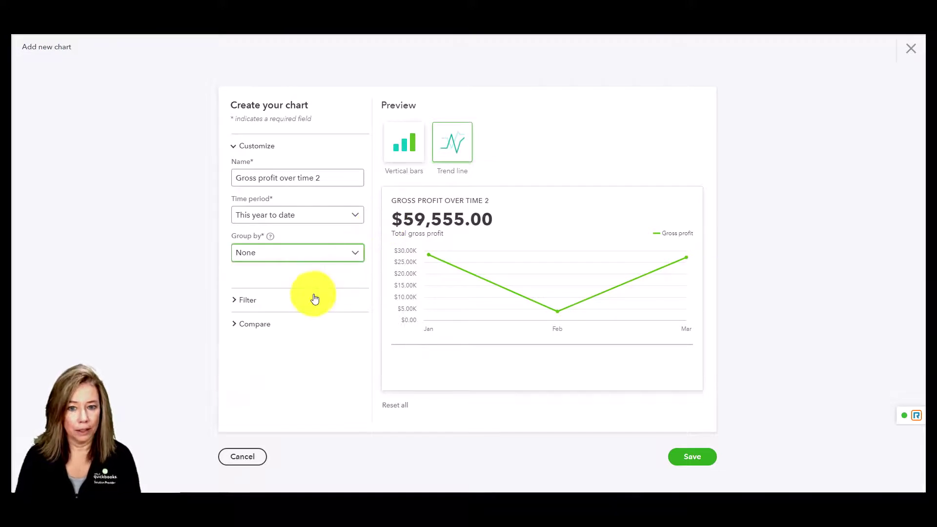
left_click(302, 305)
left_click(300, 304)
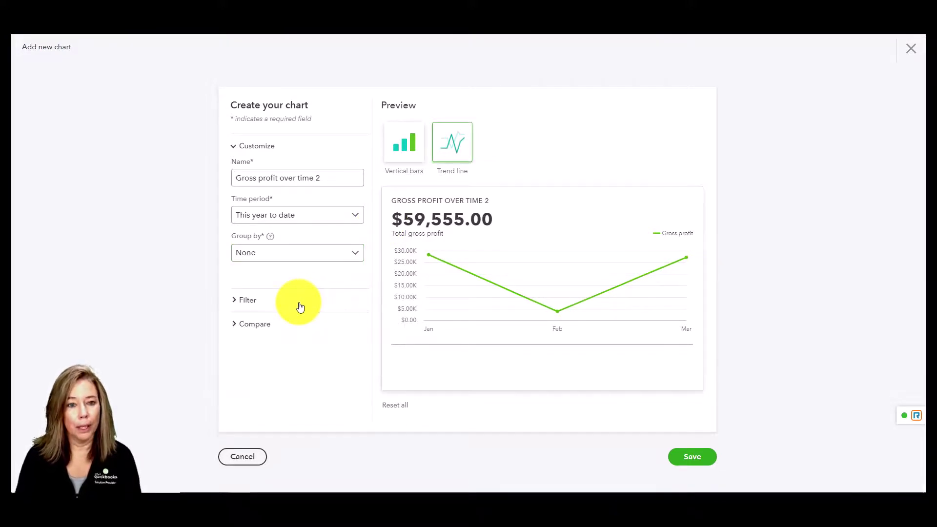
left_click(253, 326)
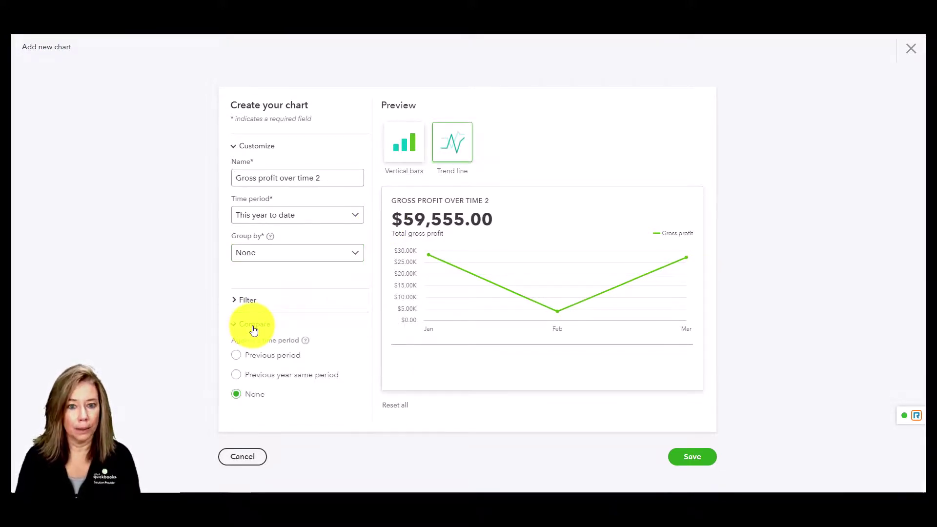
left_click(253, 327)
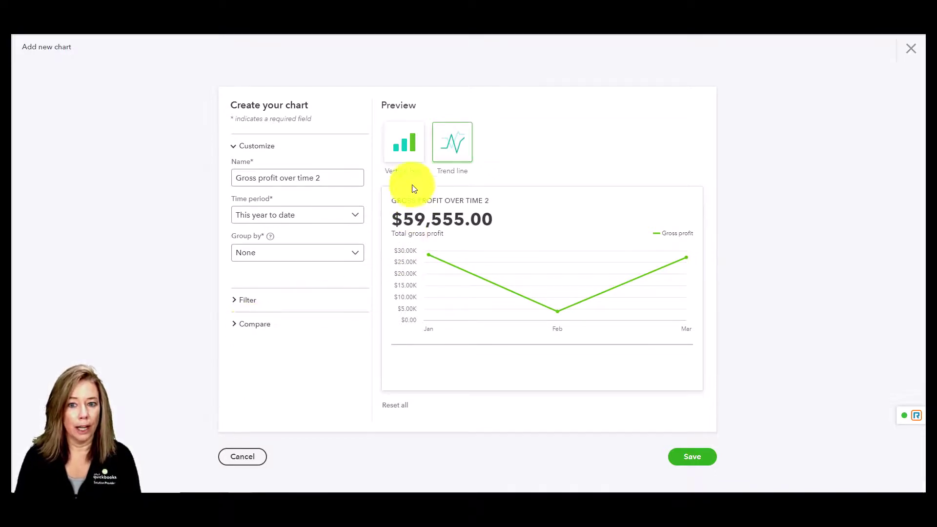
left_click(403, 147)
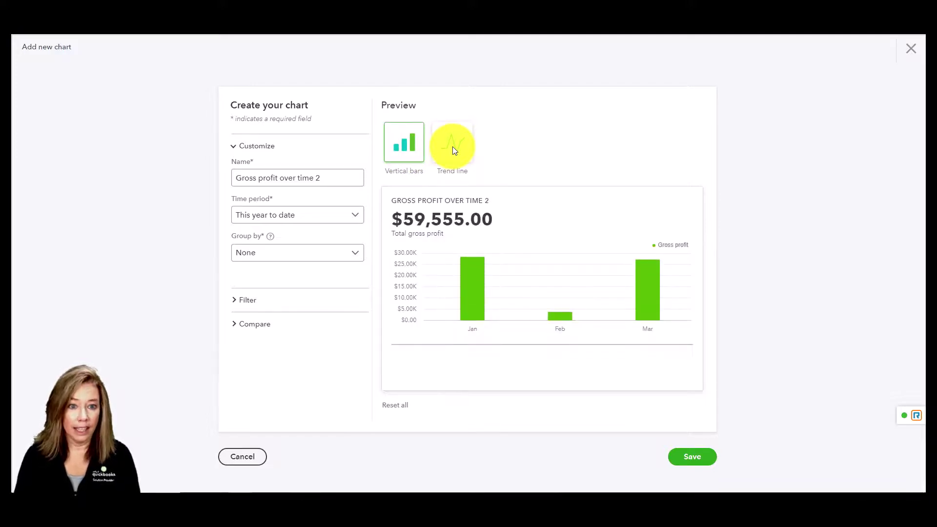
left_click(699, 462)
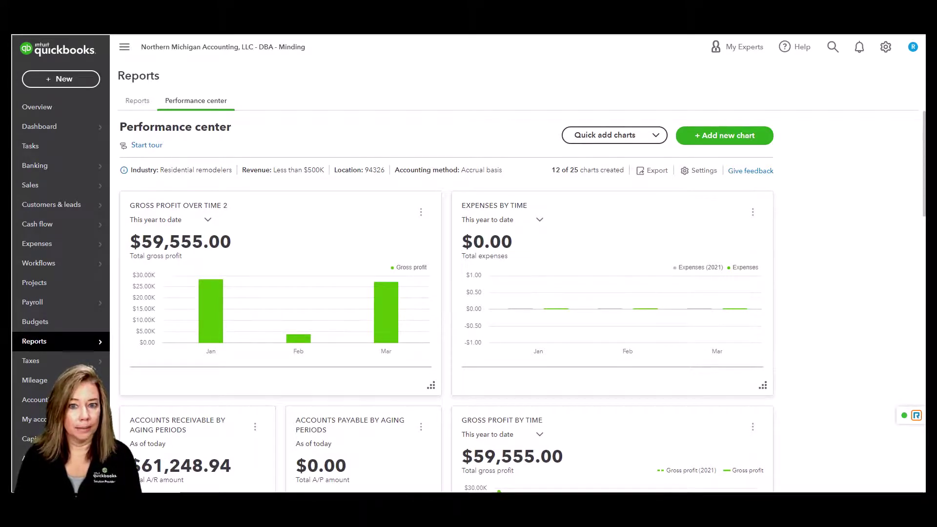
Discard a first new-chart attempt without saving, then start a fresh Add new chart
left_click(750, 141)
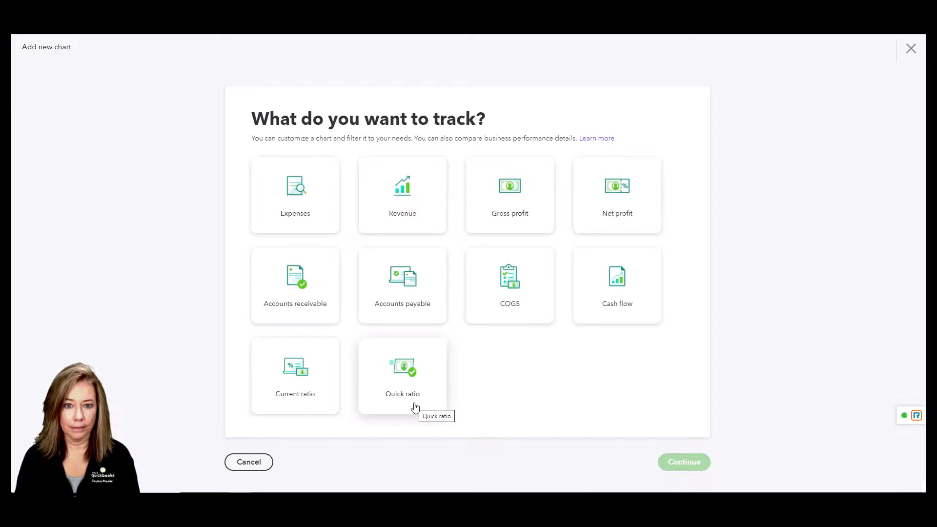
left_click(249, 462)
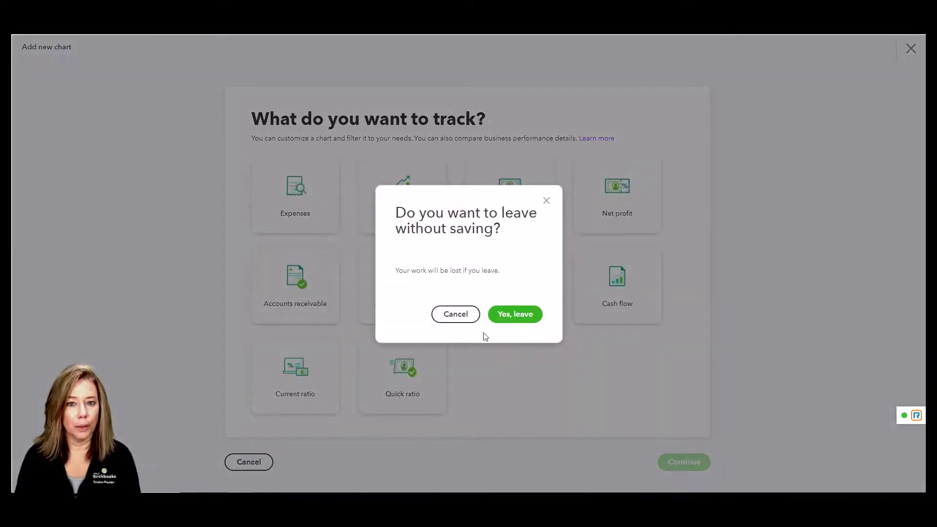
left_click(500, 327)
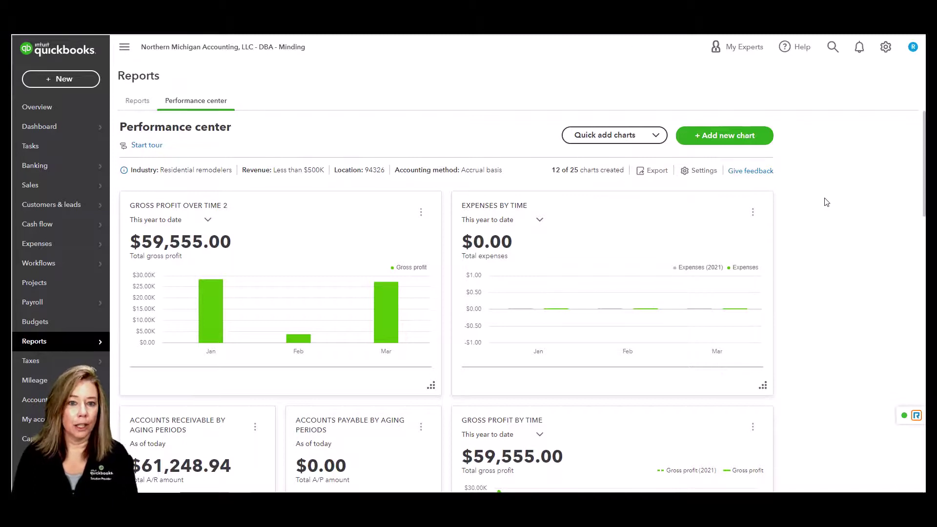
left_click(764, 139)
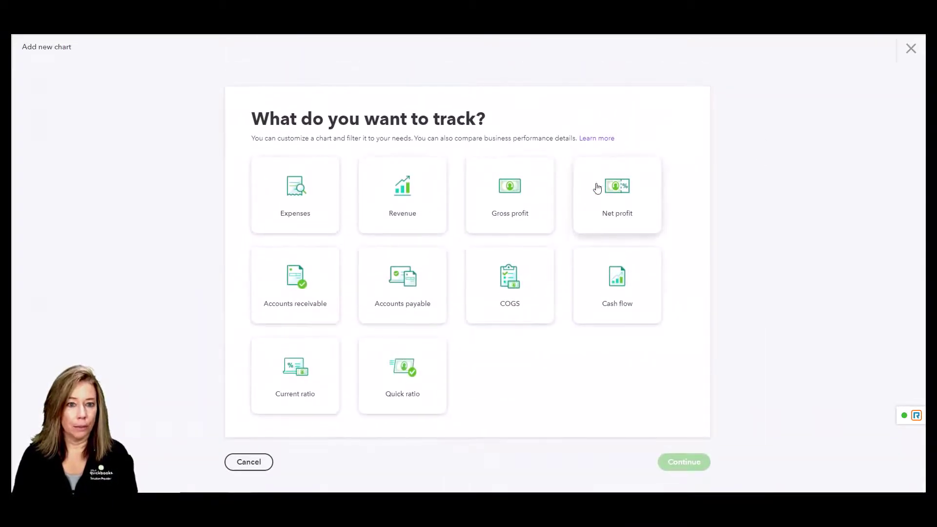
Set up a Revenue chart named 'Revenue by Consultant' for This year to date
left_click(408, 203)
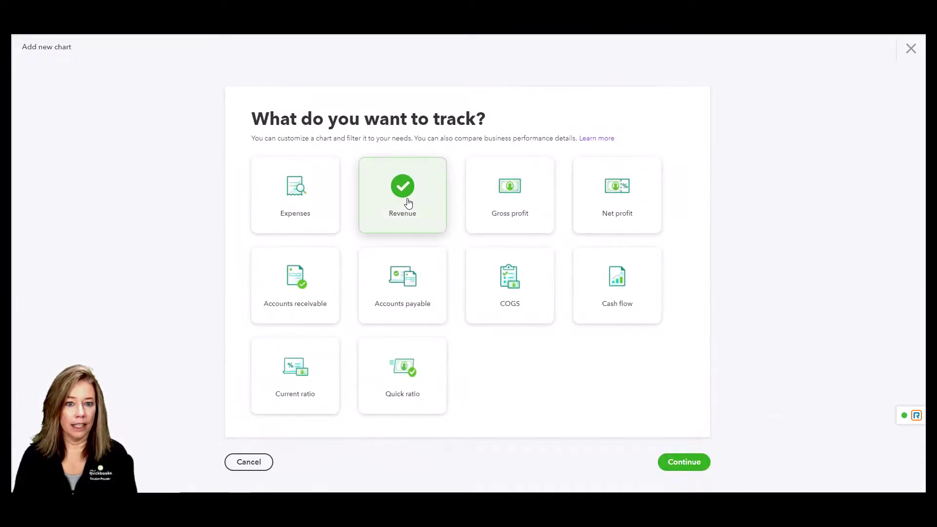
left_click(676, 464)
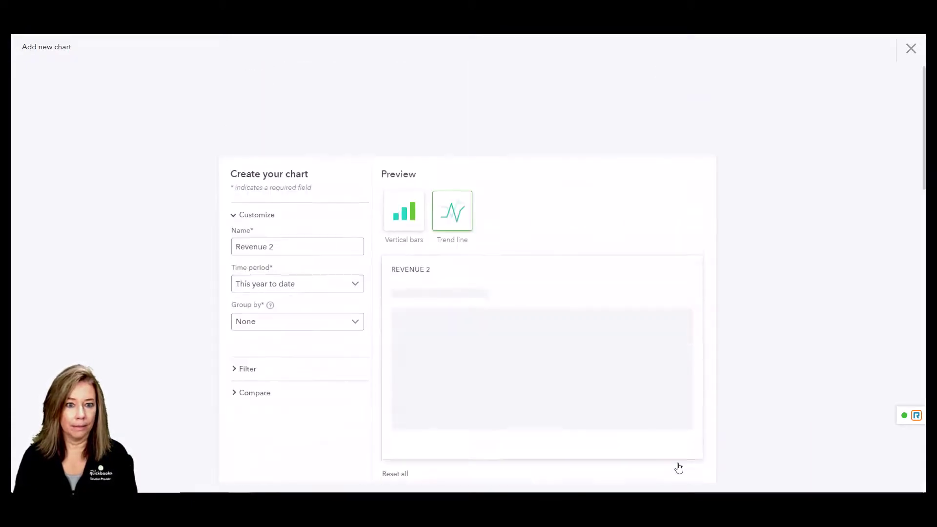
left_click_drag(276, 178, 233, 179)
type("Revenue ")
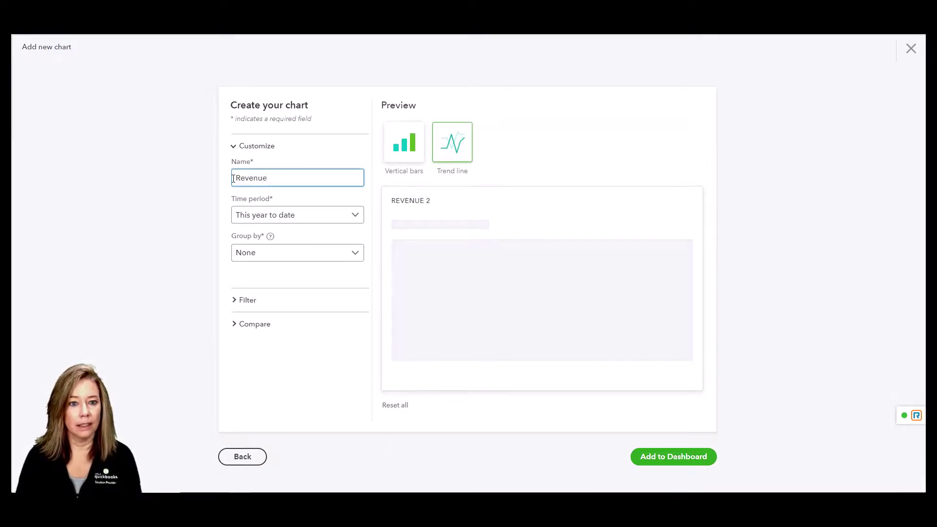
type("by Consul")
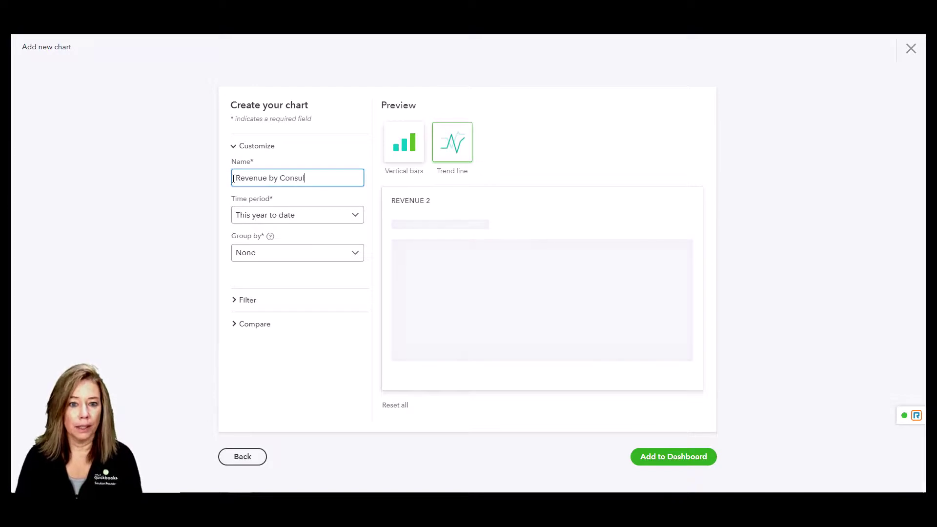
type("tant")
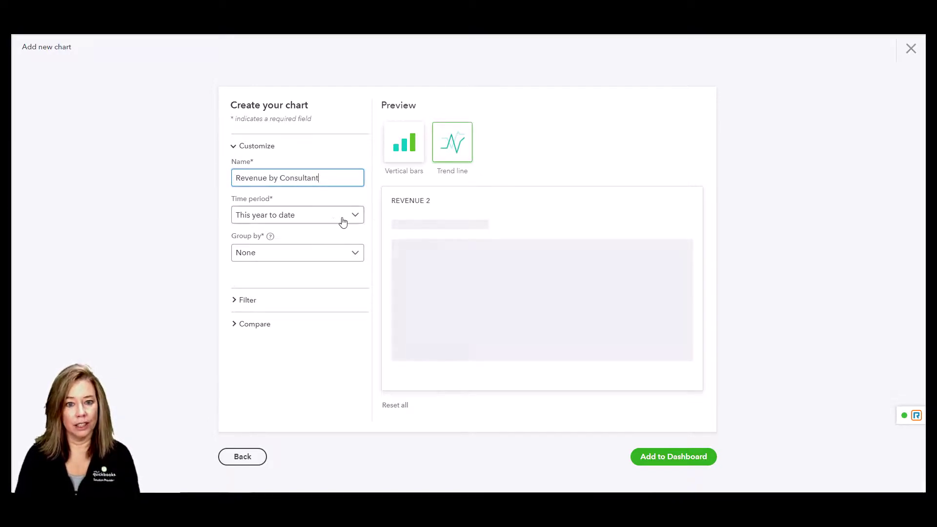
left_click(355, 223)
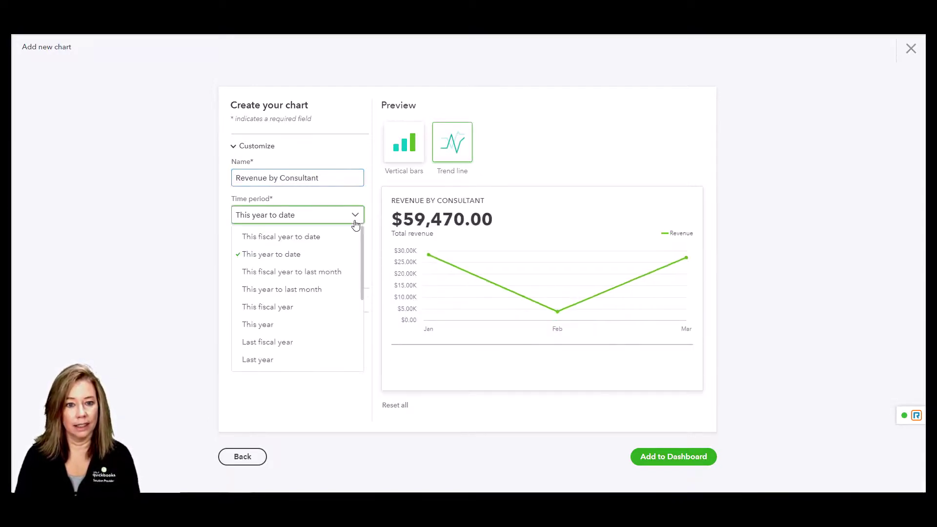
left_click(355, 221)
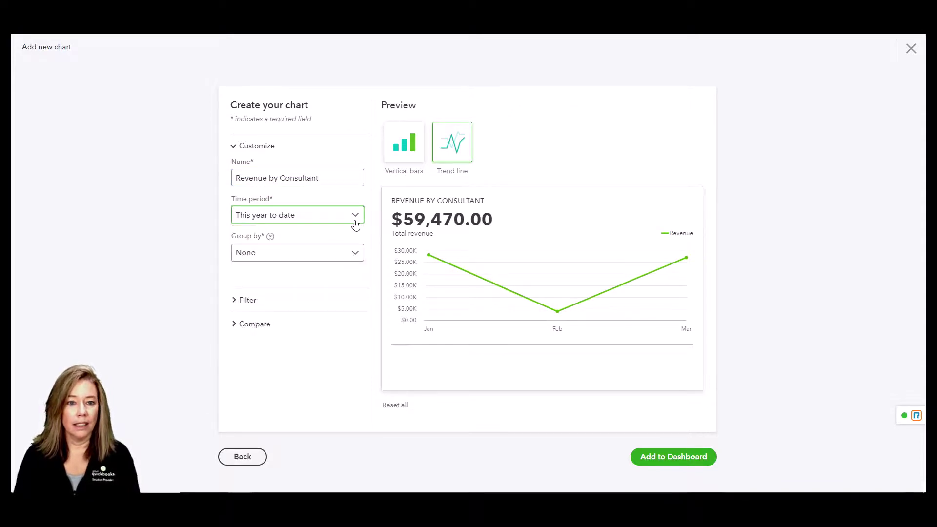
left_click(358, 254)
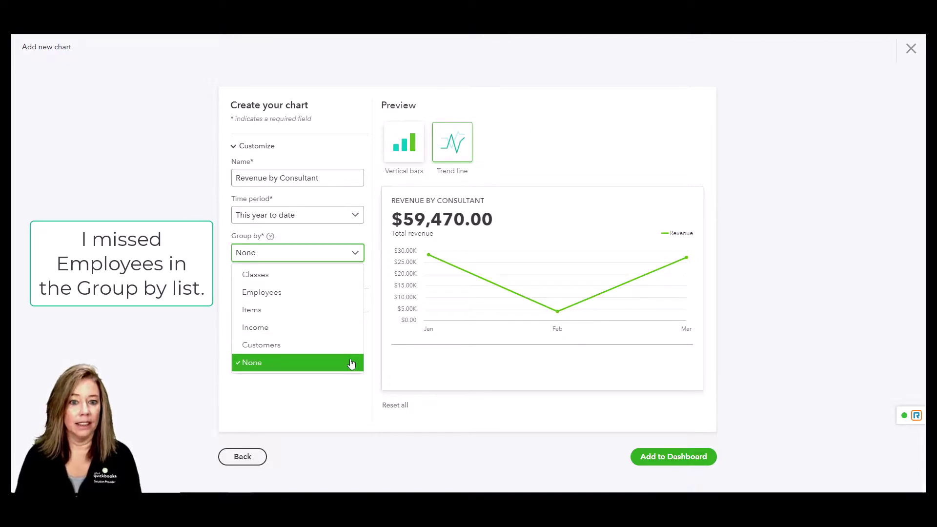
Group Revenue by Consultant by Classes, including three consultant classes
left_click(335, 281)
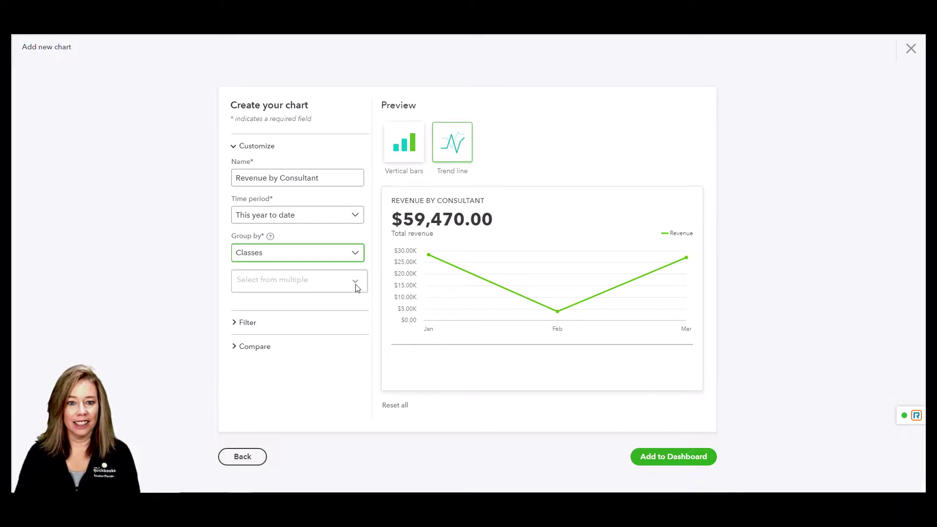
left_click(356, 284)
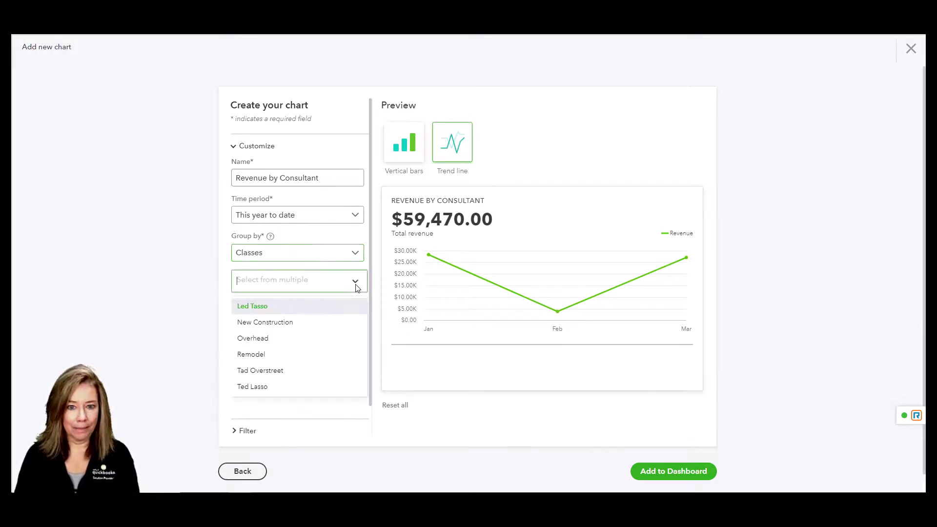
left_click(276, 371)
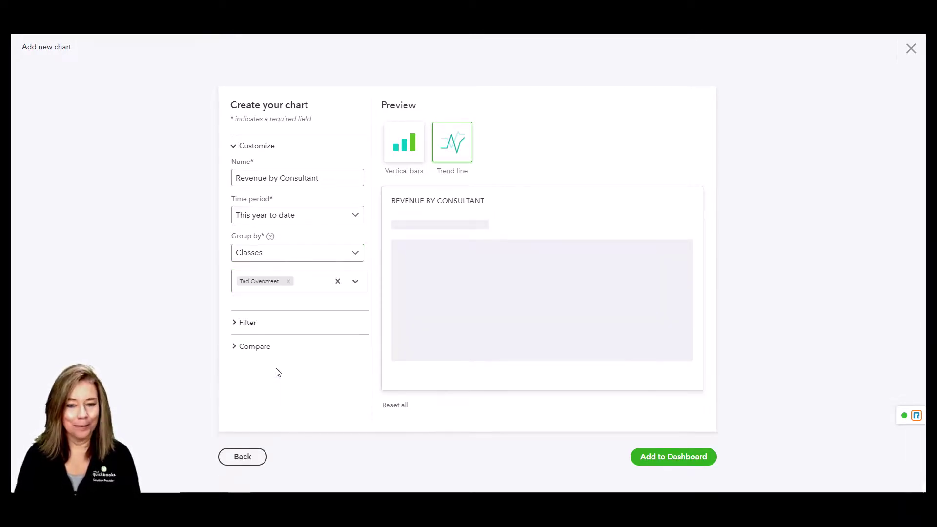
left_click(314, 284)
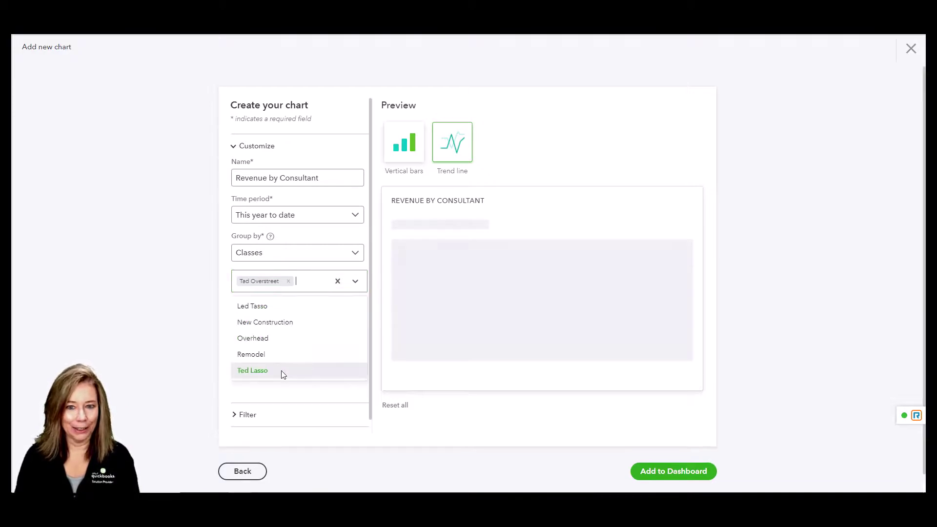
left_click(282, 371)
left_click(293, 299)
left_click(276, 320)
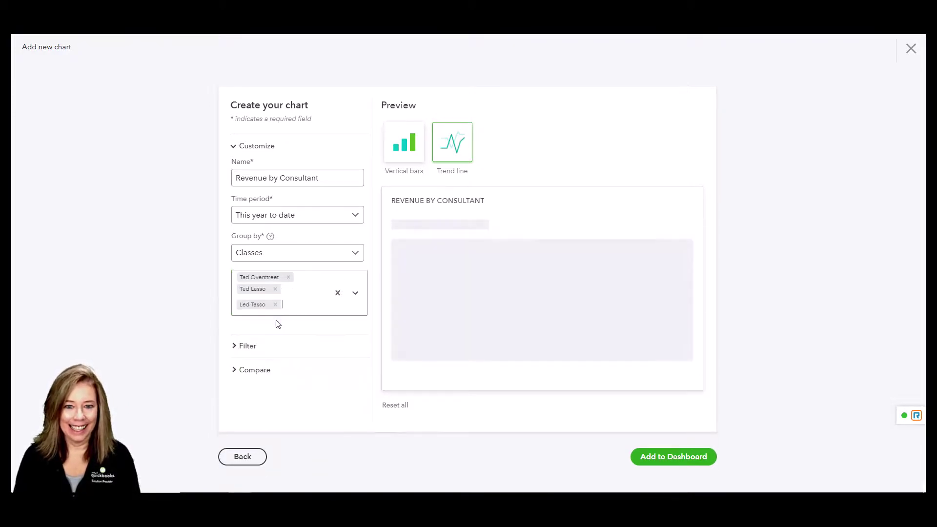
Review the location filter and comparison options, then preview the chart as vertical bars
left_click(249, 347)
left_click(354, 380)
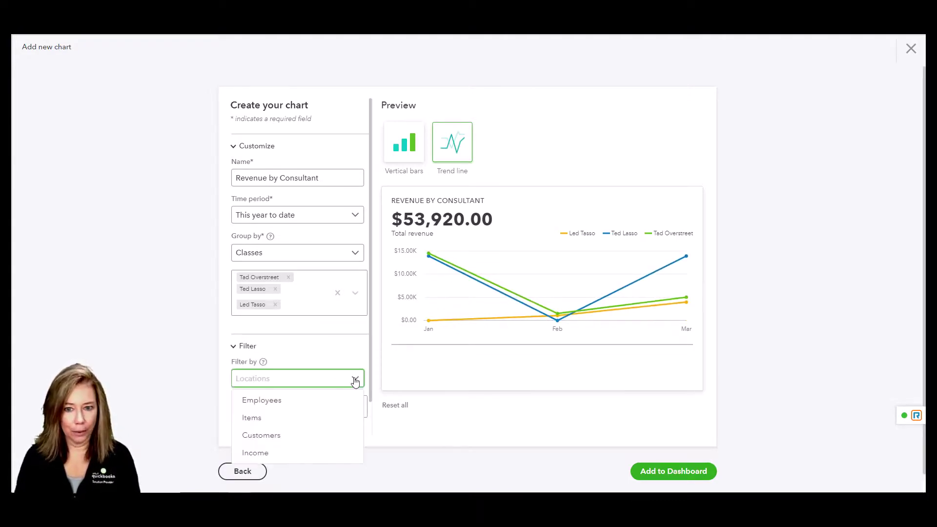
left_click(355, 380)
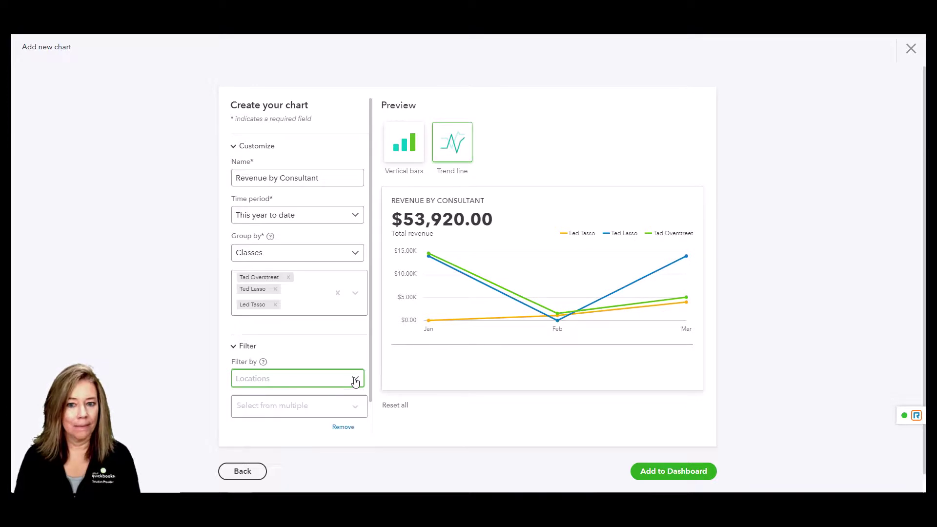
left_click(354, 409)
scroll(342, 407, "down", 2)
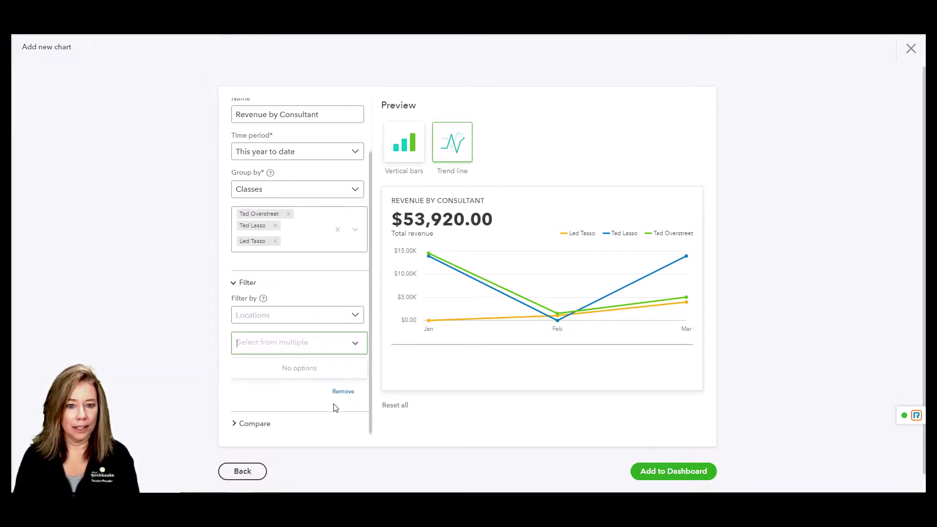
left_click(264, 426)
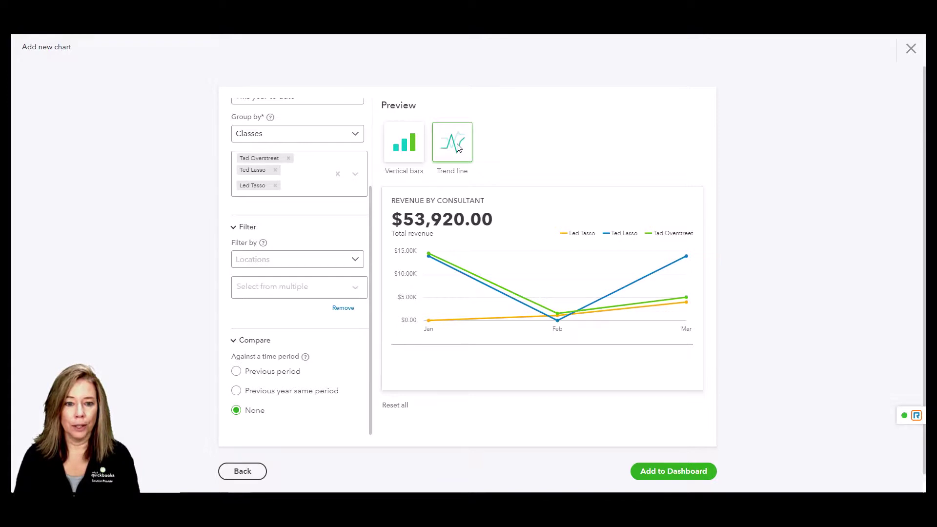
left_click(404, 148)
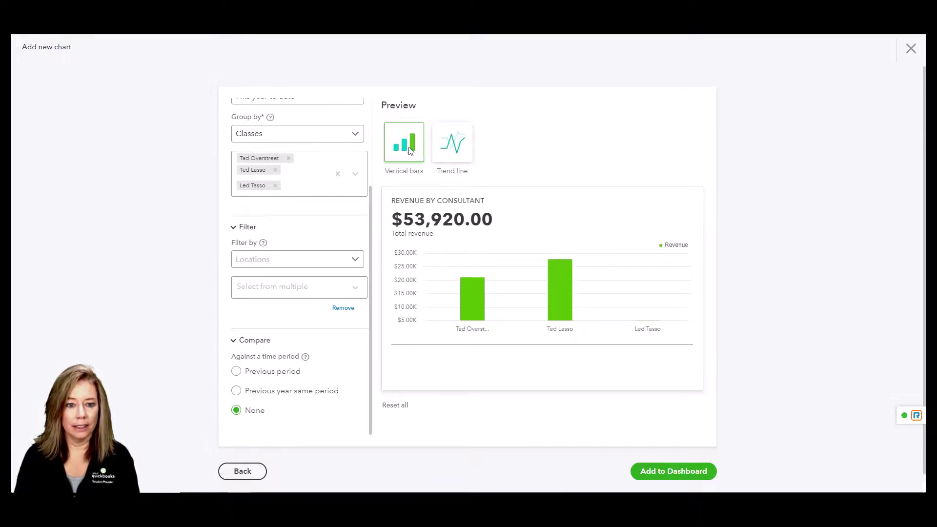
left_click(451, 149)
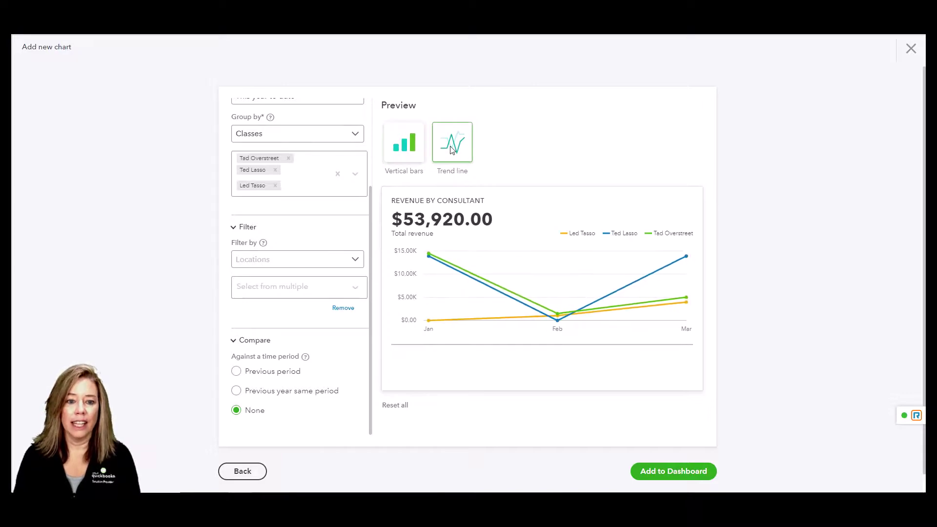
left_click(404, 151)
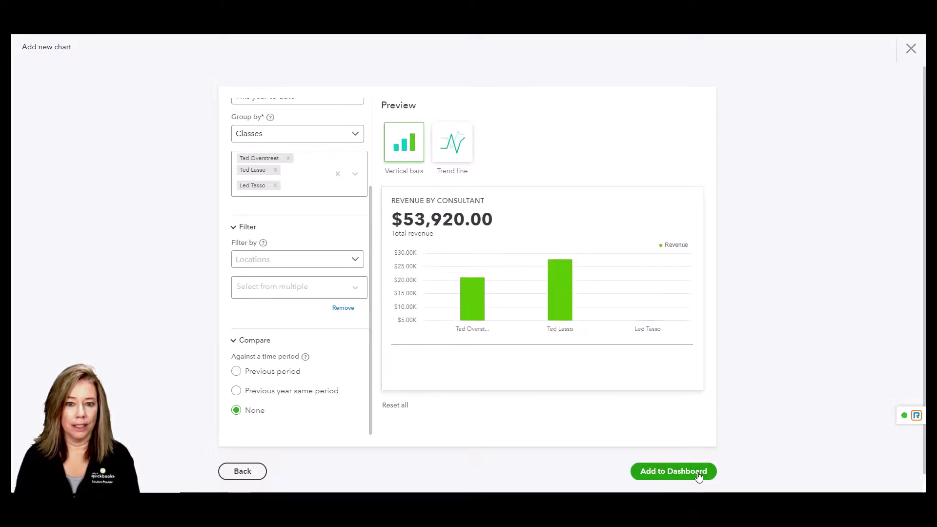
Add Revenue by Consultant to the Performance center dashboard
left_click(674, 471)
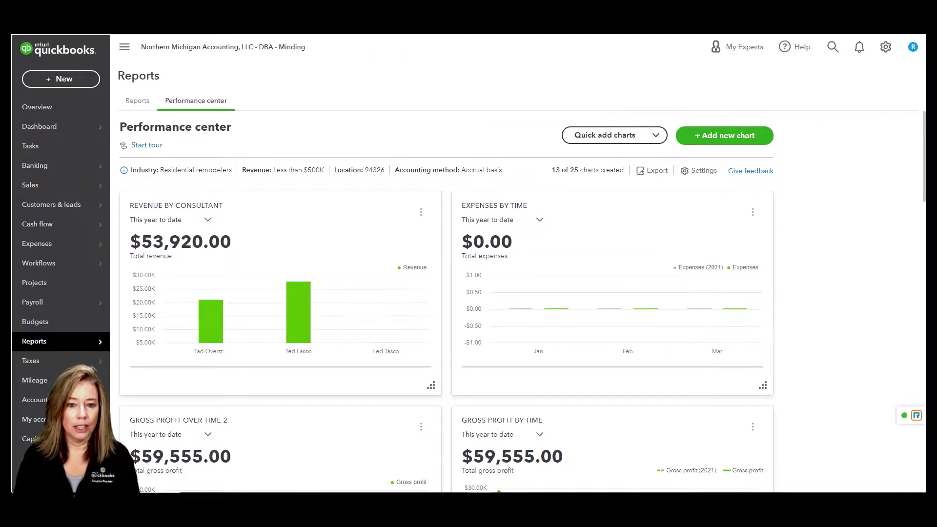
left_click(208, 221)
left_click(209, 222)
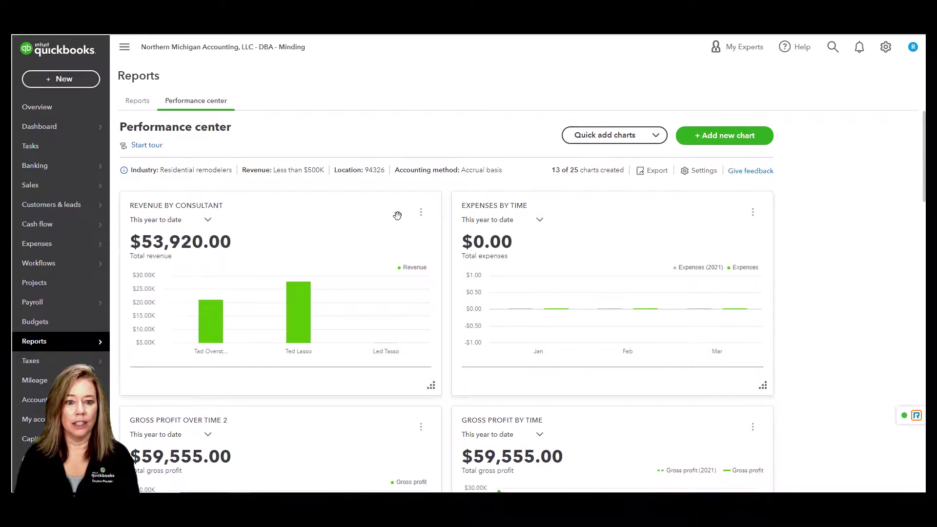
Edit Revenue by Consultant to show a trend line per consultant and save it
left_click(421, 212)
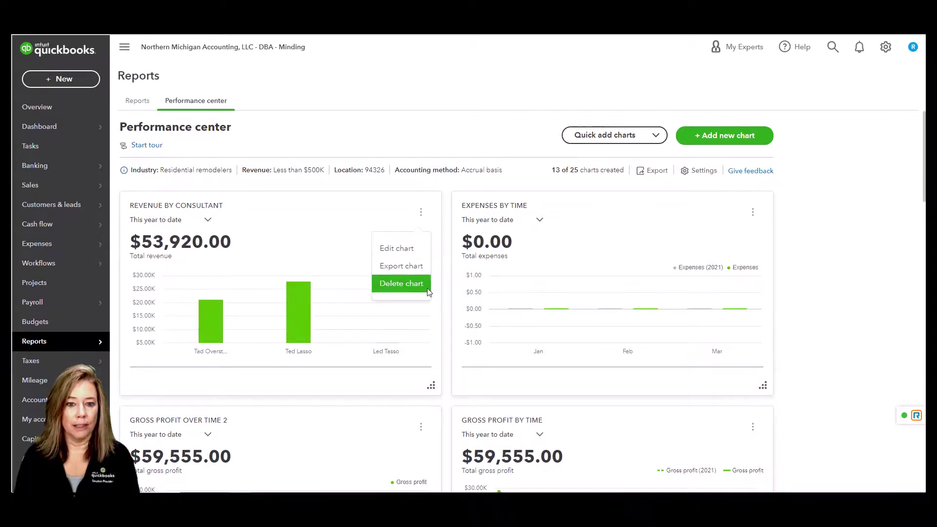
left_click(401, 248)
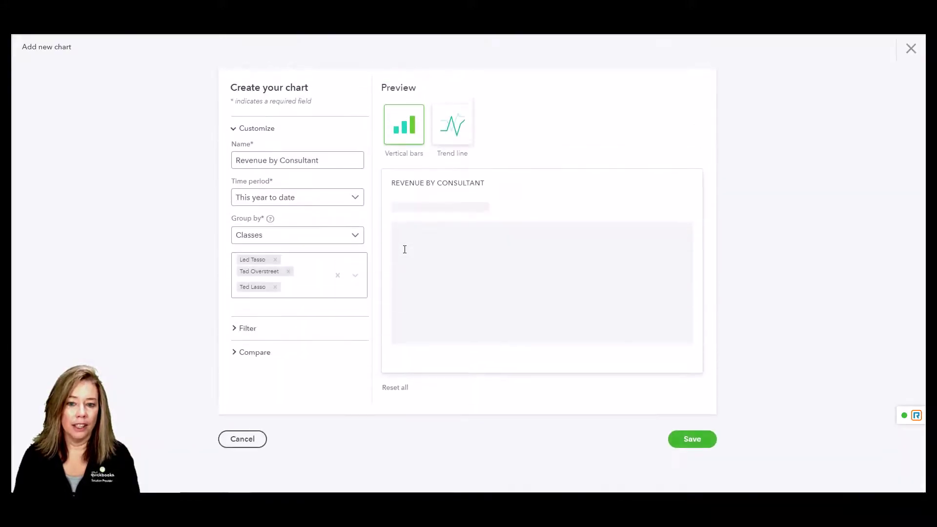
left_click(459, 148)
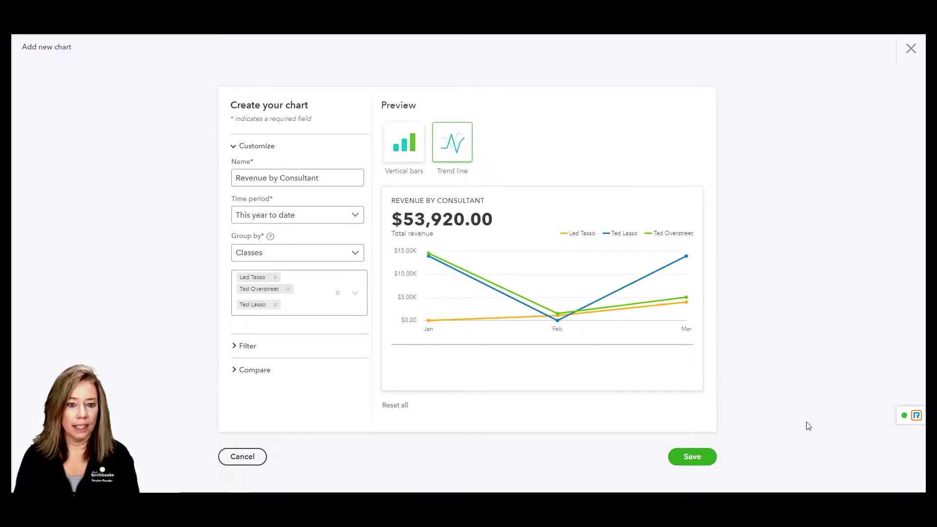
left_click(690, 457)
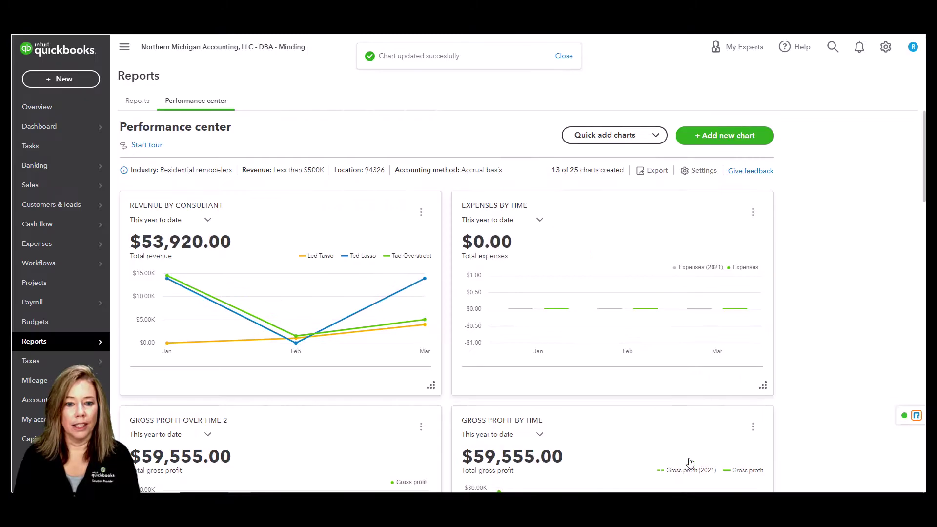
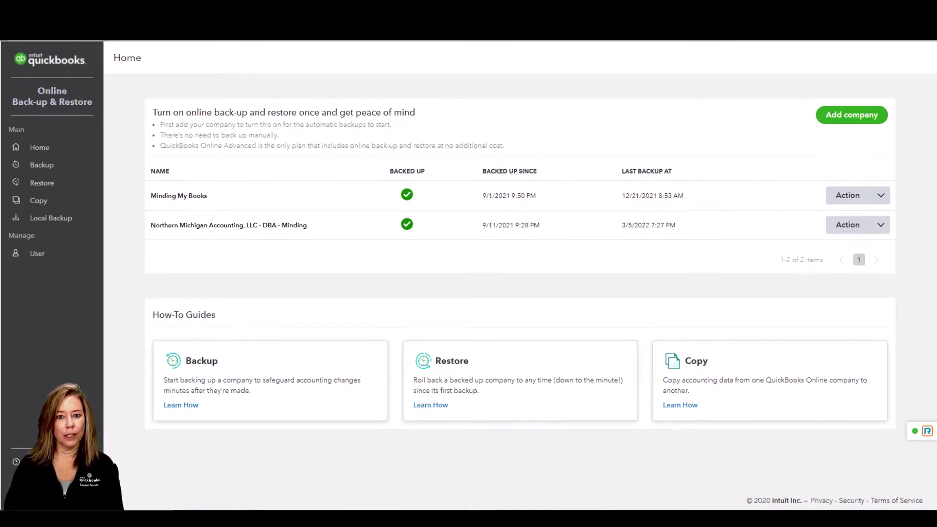
View the 3/5/2022 full backup's results chart and per-type counts, including 3 deleted Budgets
left_click(88, 168)
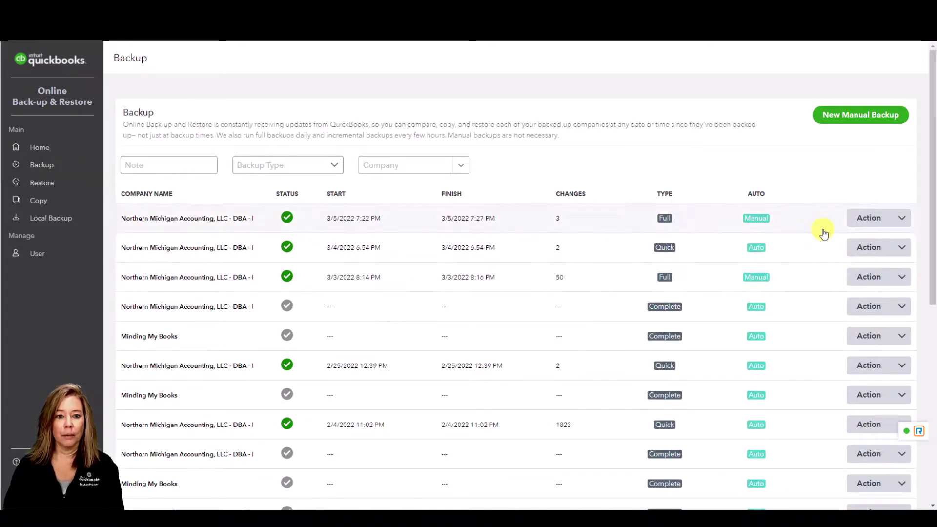
left_click(866, 221)
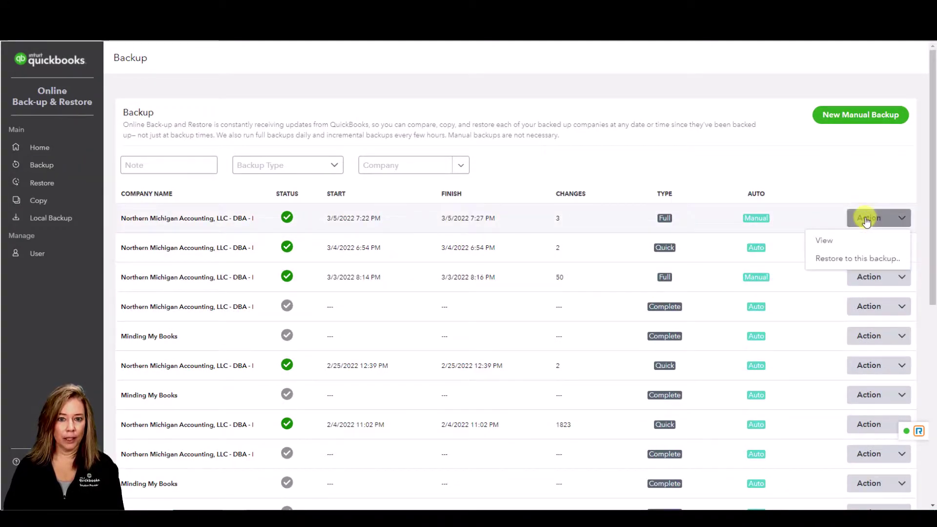
left_click(847, 243)
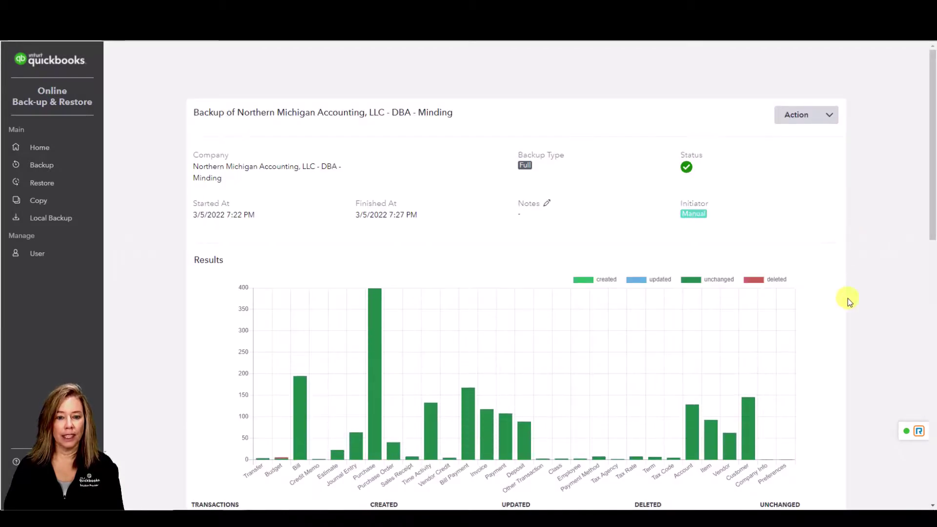
scroll(847, 297, "down", 2)
scroll(847, 297, "down", 5)
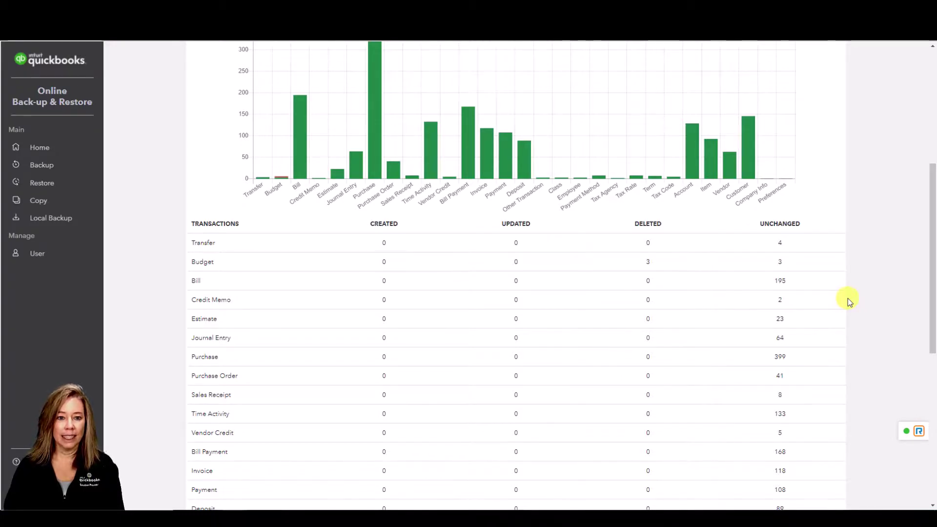
scroll(848, 300, "down", 3)
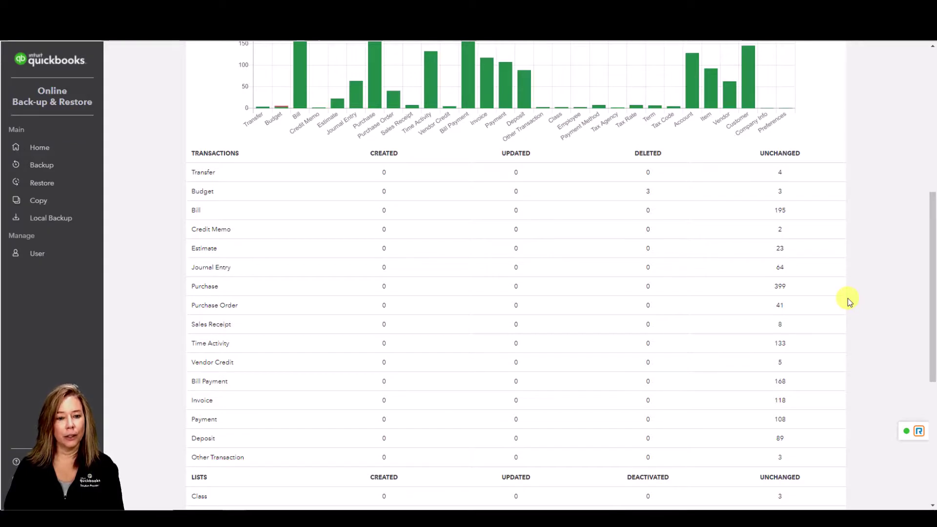
scroll(847, 300, "up", 3)
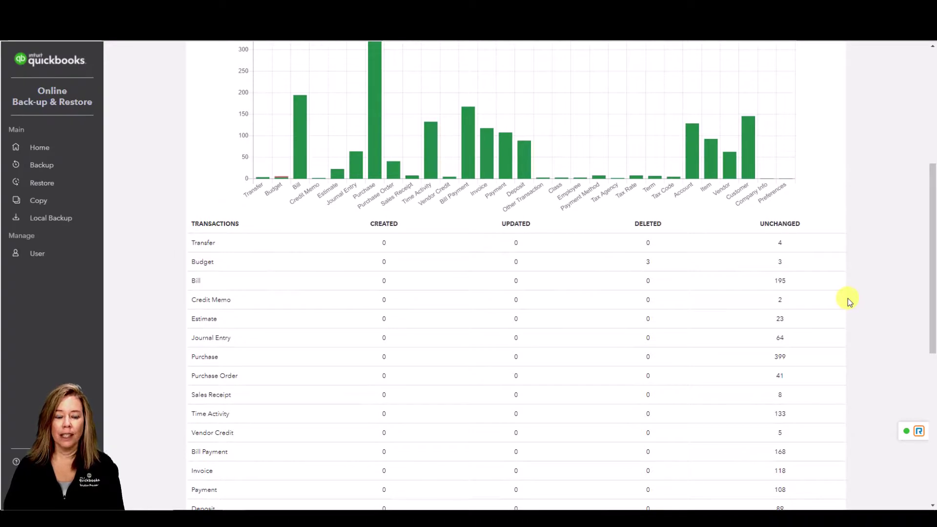
scroll(848, 299, "up", 3)
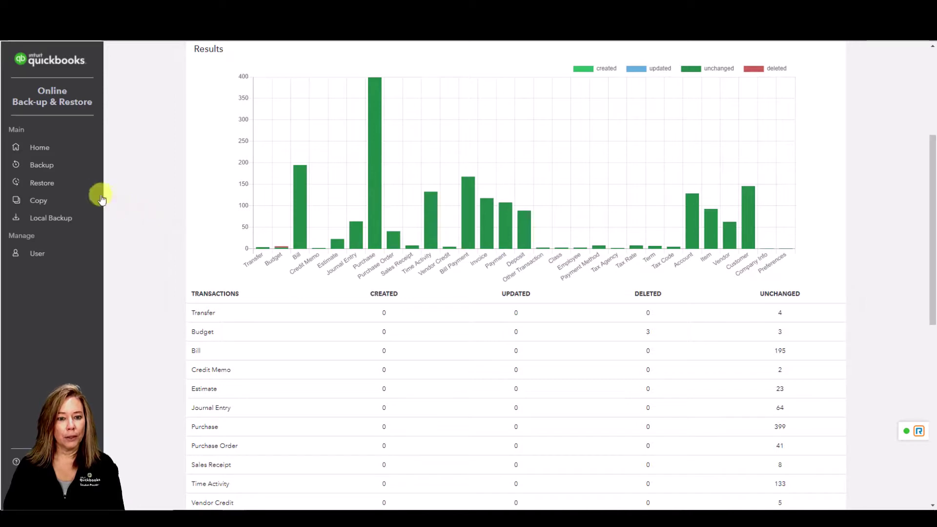
Go back to the Backup & Restore Home page listing both backed-up companies
left_click(57, 171)
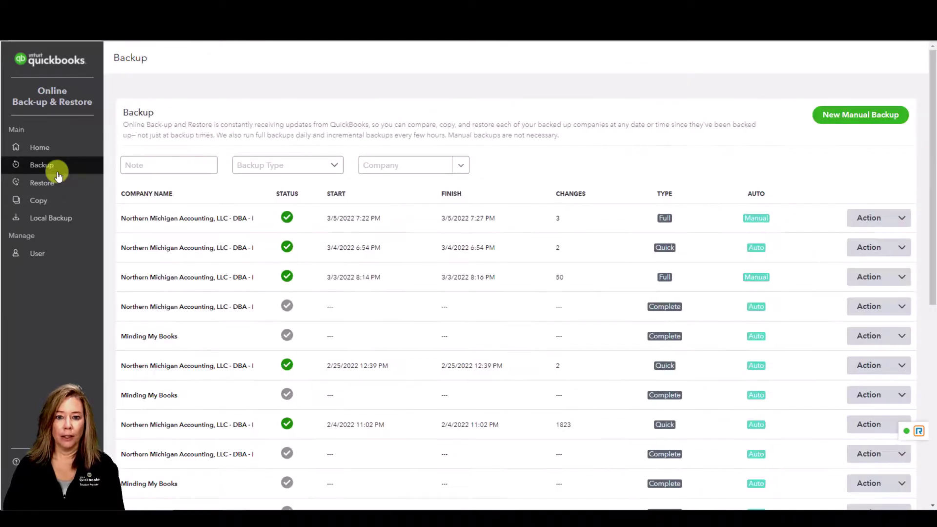
left_click(903, 220)
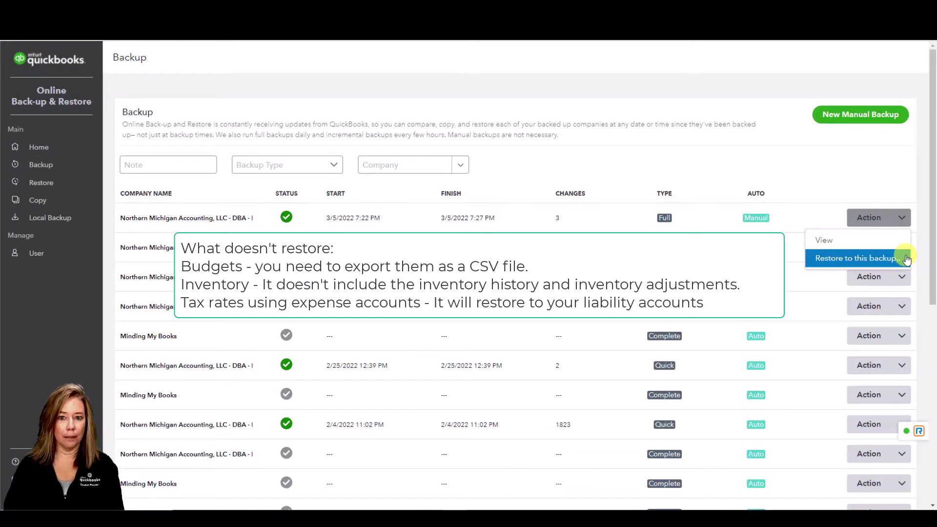
left_click(63, 154)
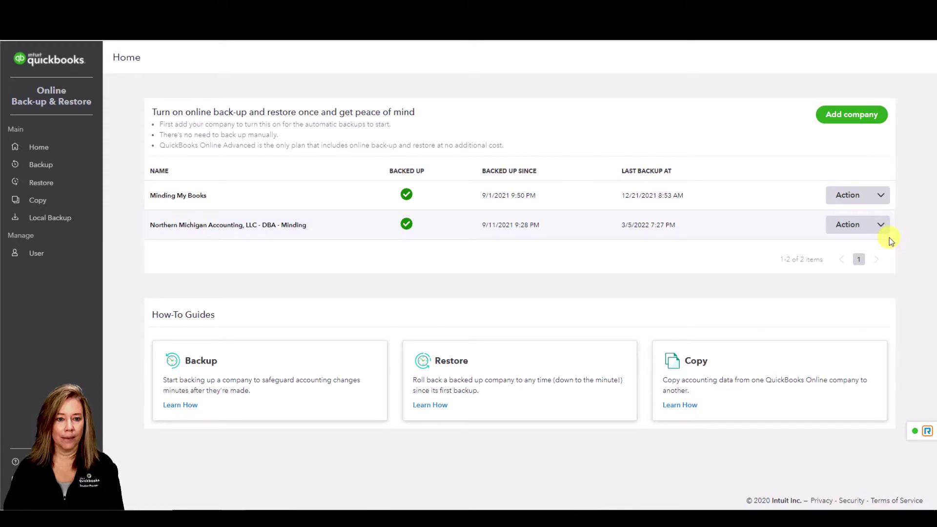
Run a full backup of Northern Michigan Accounting, updating its last backup to 3/8/2022 9:01 AM
left_click(884, 225)
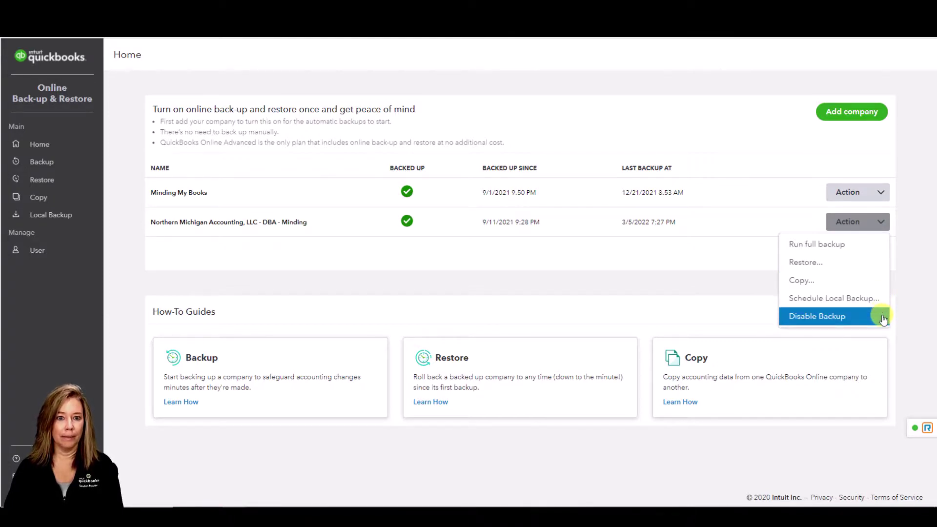
left_click(874, 246)
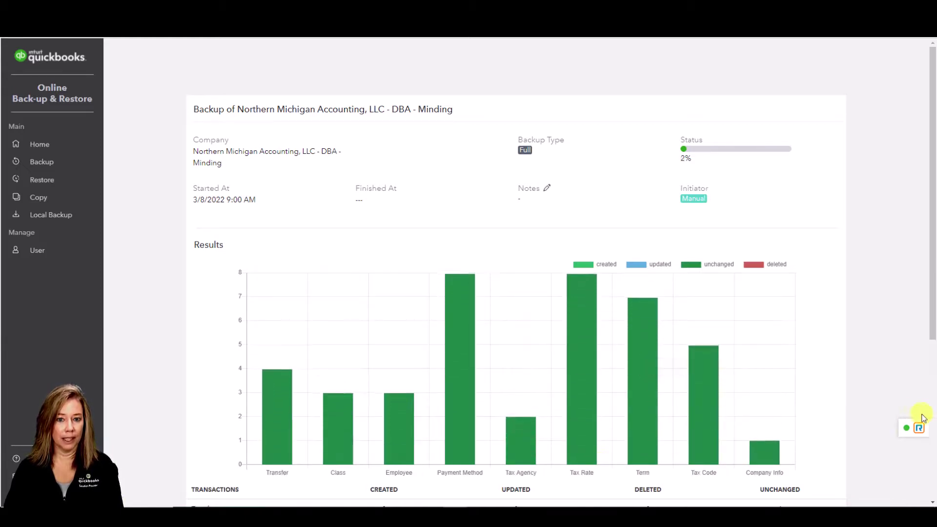
scroll(894, 378, "down", 2)
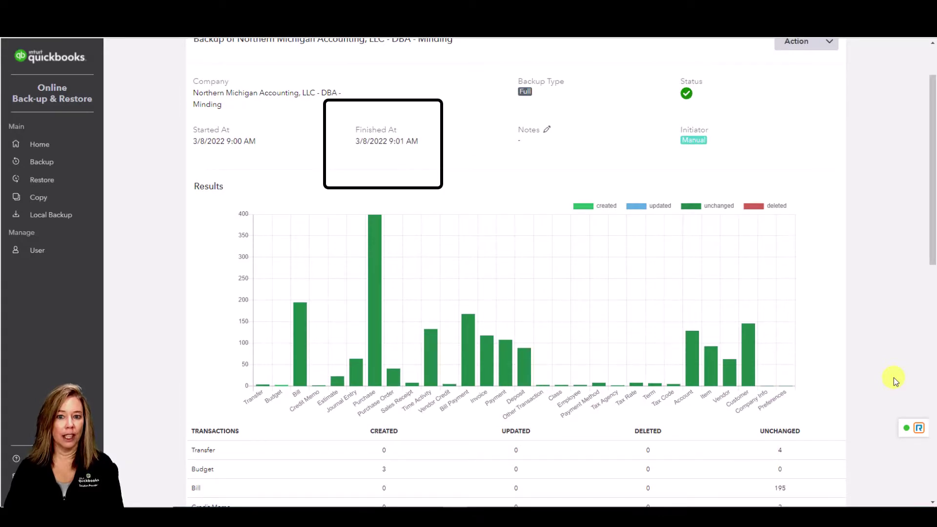
scroll(830, 112, "up", 2)
left_click(830, 101)
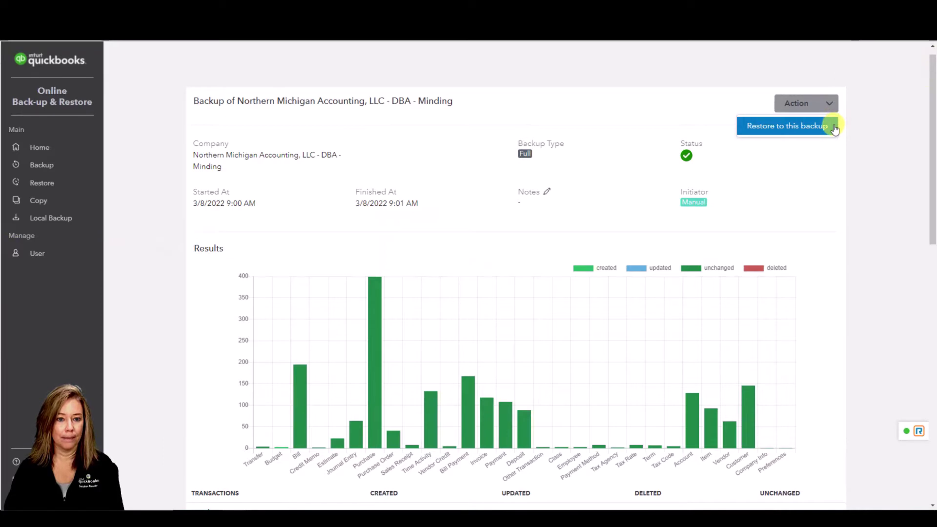
left_click(42, 148)
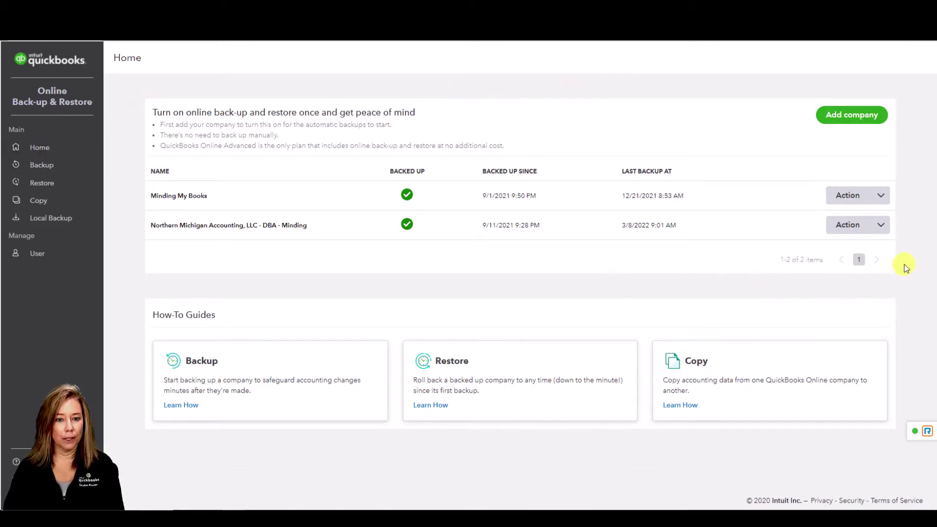
Restore Northern Michigan Accounting to the chosen date and time, confirming the restore
left_click(884, 231)
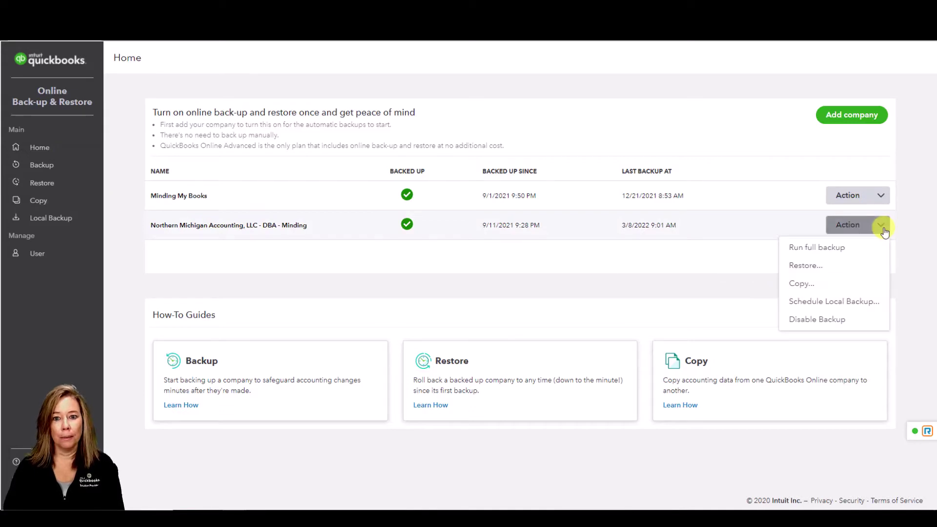
left_click(878, 270)
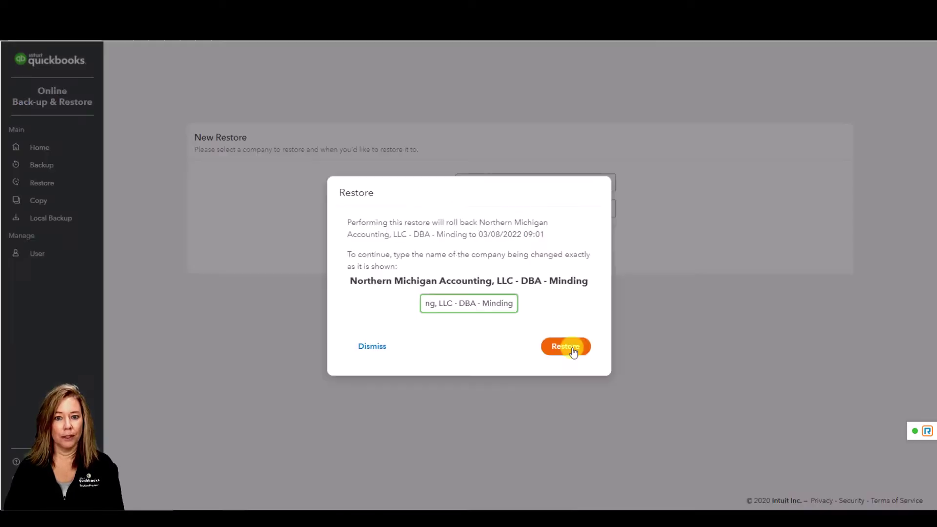
left_click(570, 348)
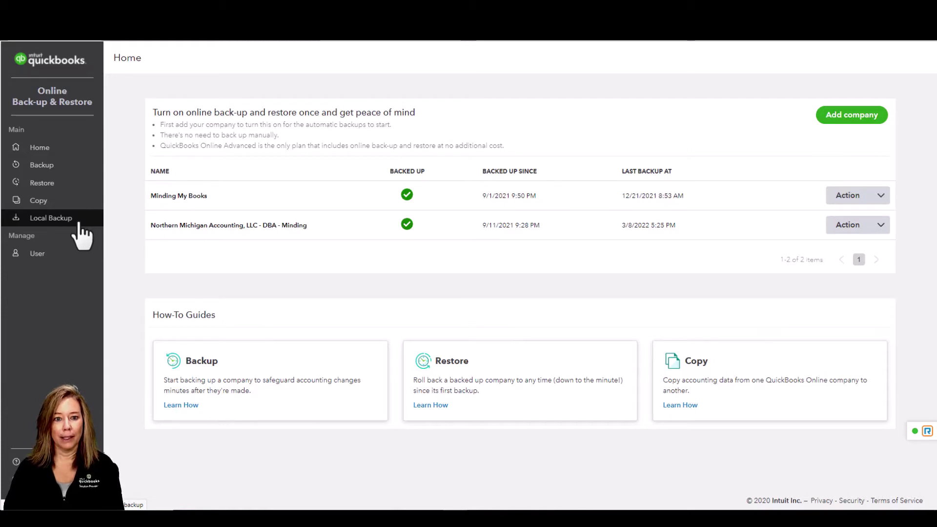
Re-link Google Drive with the existing Google account and grant Intuit access to Drive files
left_click(79, 221)
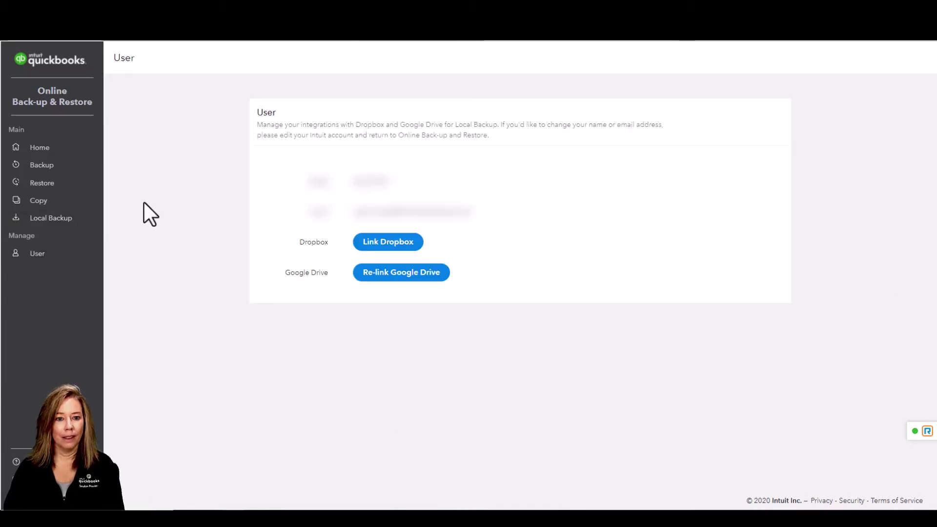
left_click(433, 283)
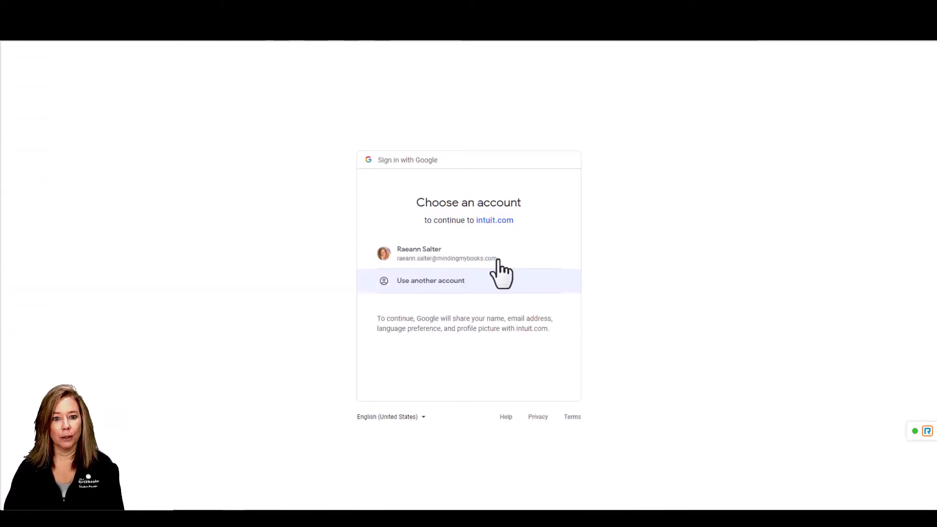
left_click(498, 258)
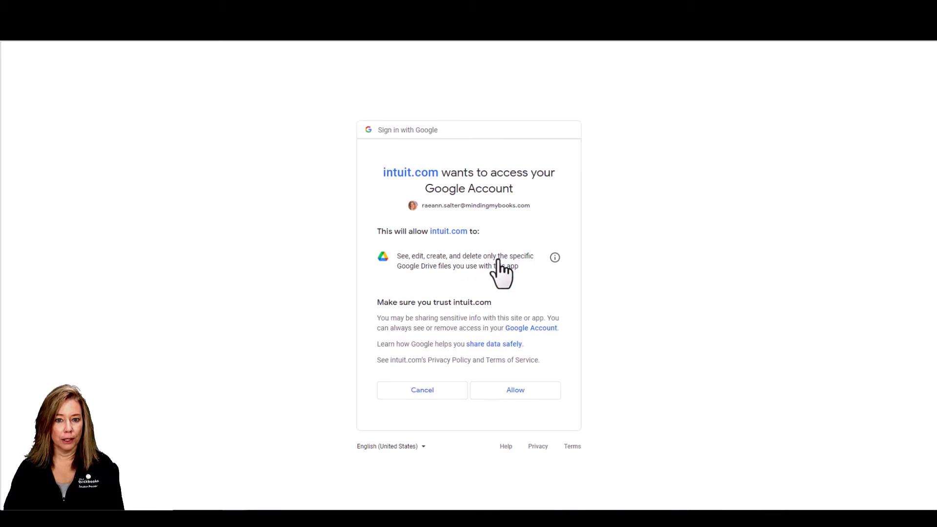
left_click(516, 390)
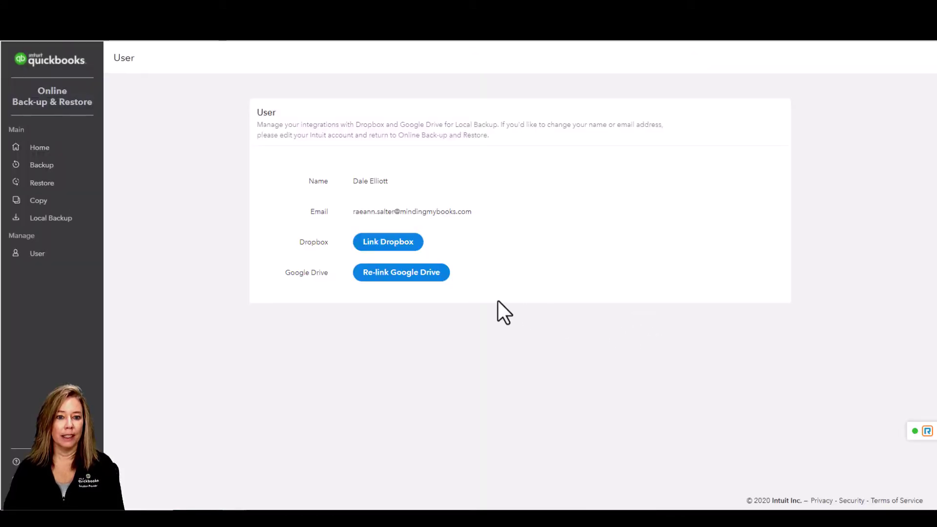
left_click(54, 215)
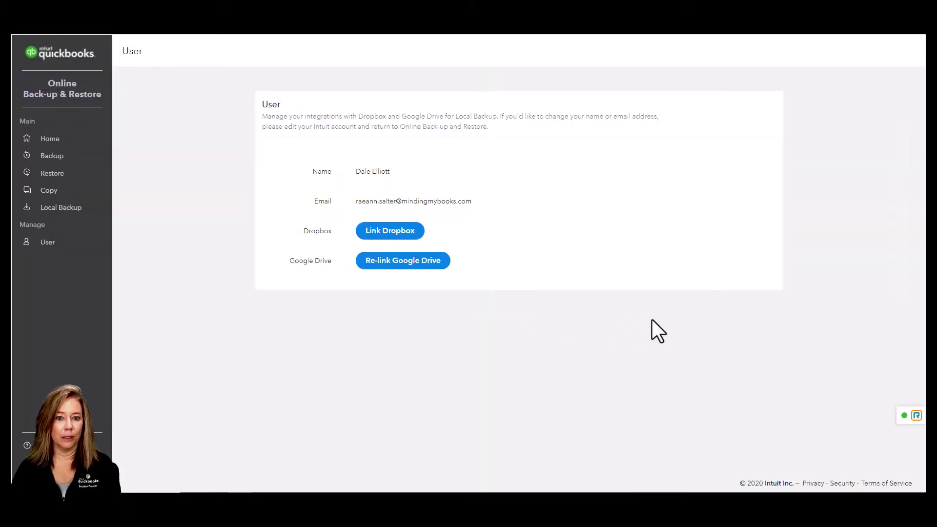
left_click(64, 207)
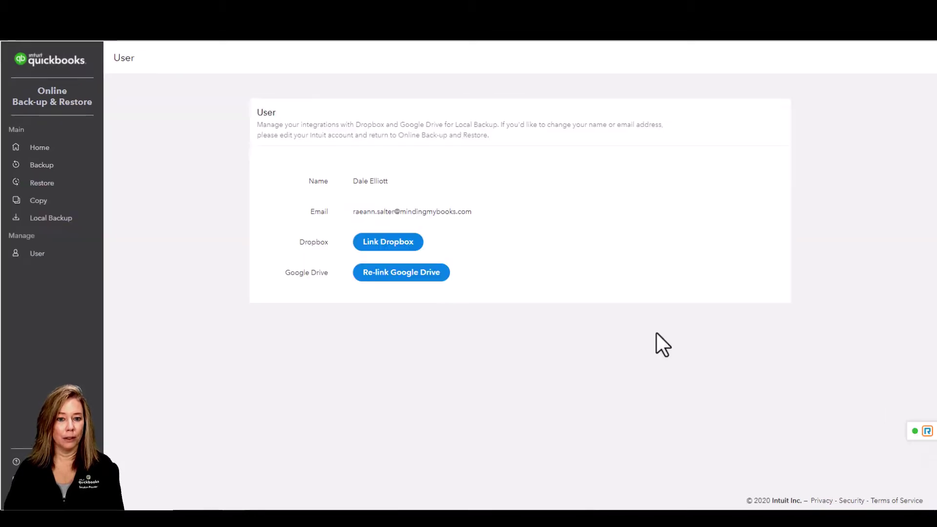
Schedule a Daily local backup of Northern Michigan Accounting, LLC - DBA - Minding from 03/09/2022 at 01:00
left_click(53, 214)
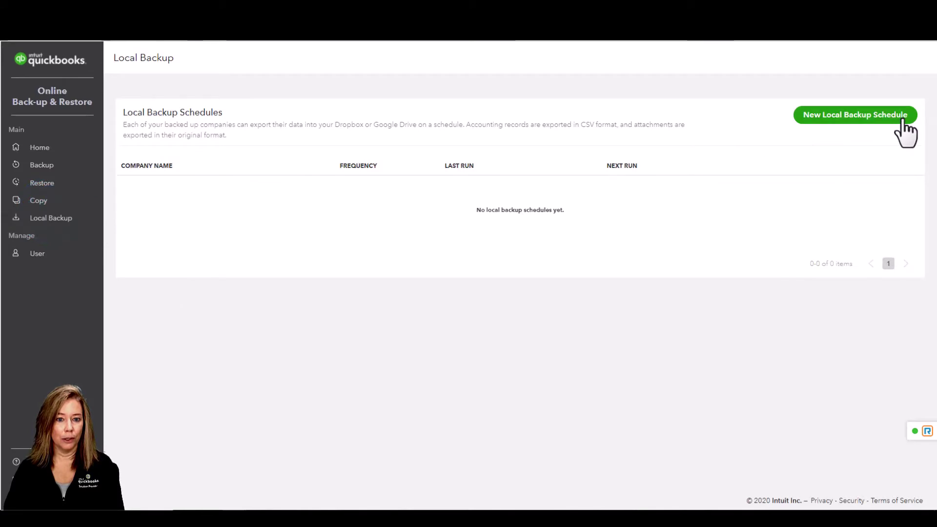
left_click(902, 117)
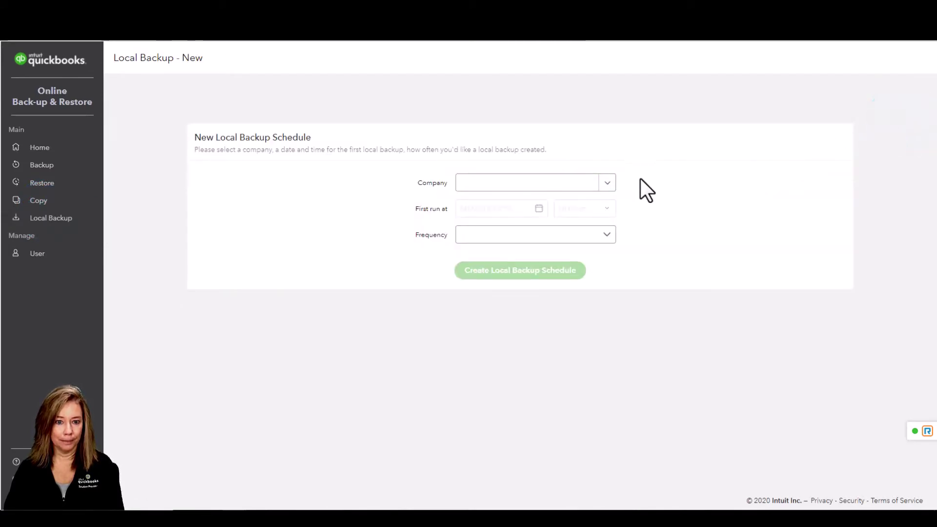
left_click(608, 183)
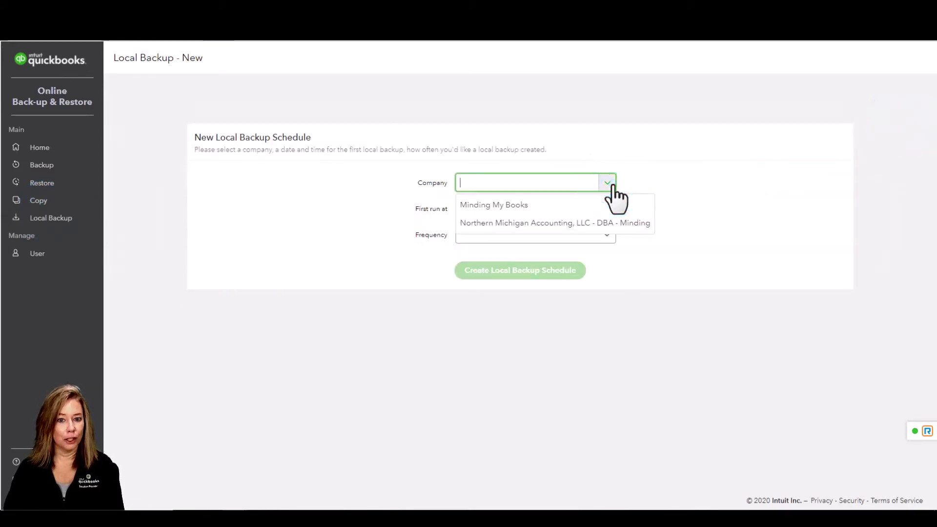
left_click(616, 221)
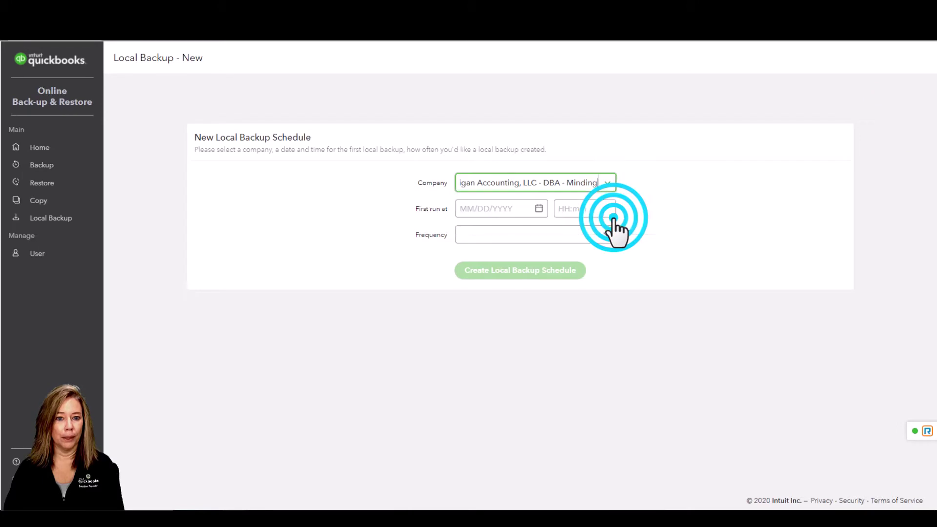
left_click(541, 206)
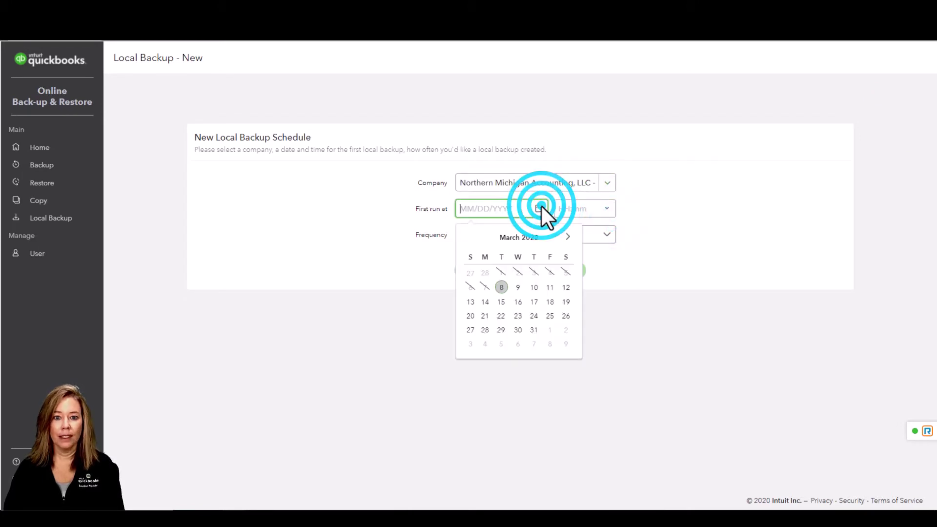
left_click(520, 286)
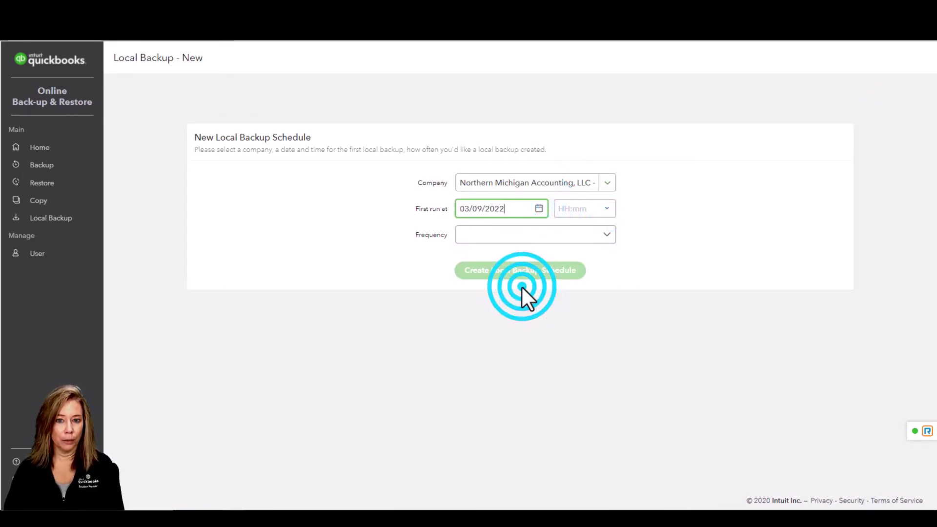
left_click(608, 210)
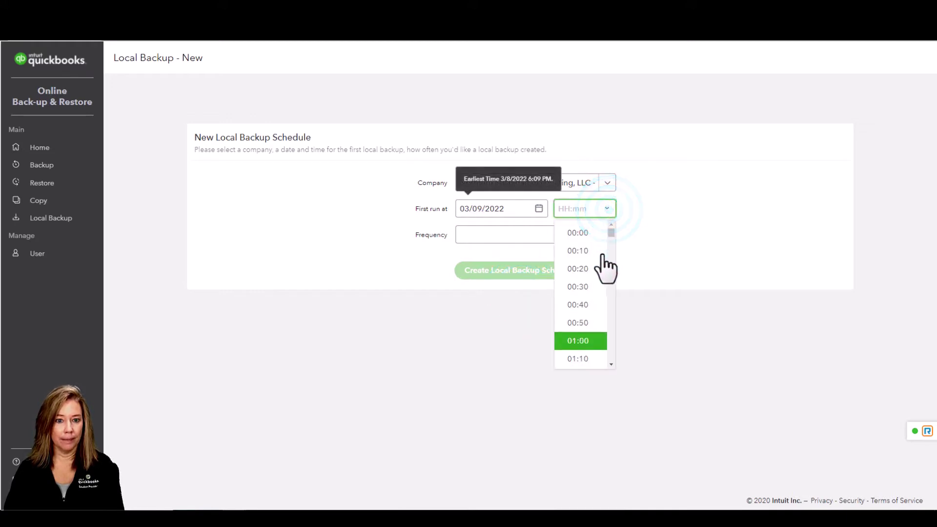
left_click(588, 348)
left_click(578, 234)
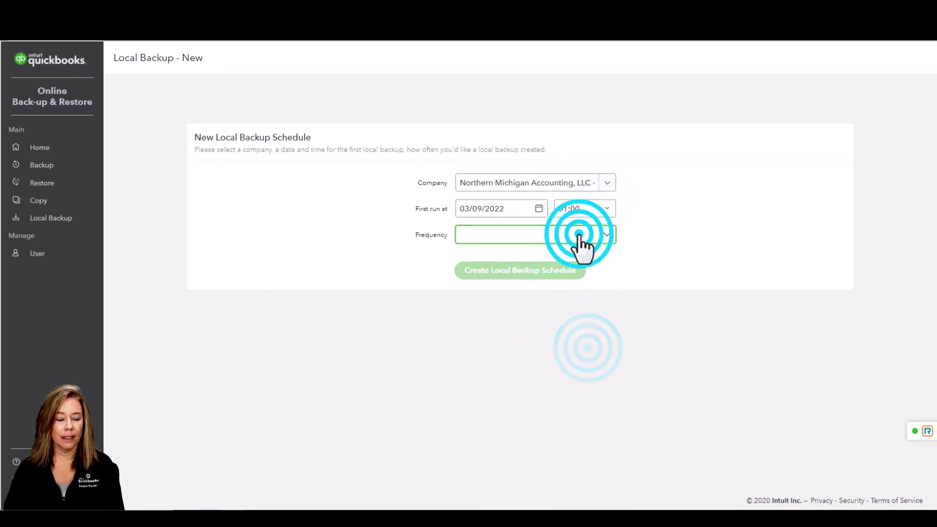
left_click(580, 292)
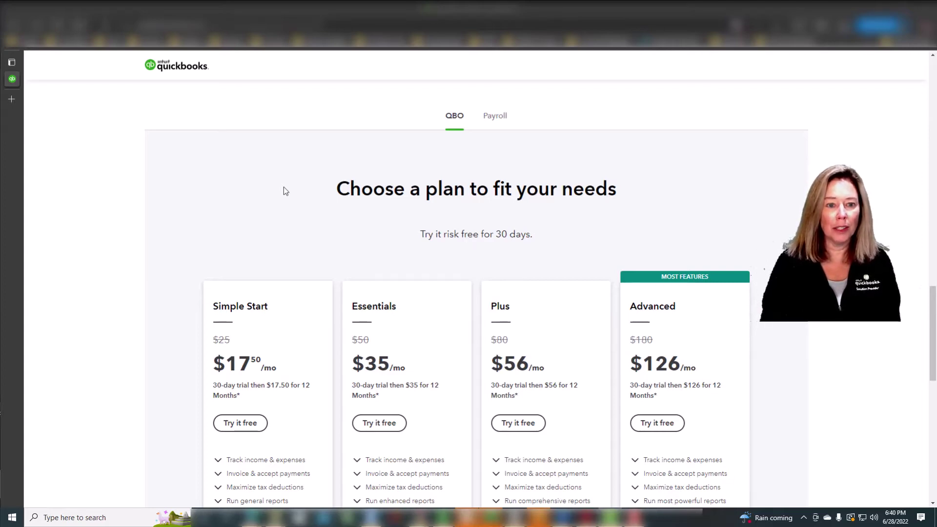
Start a free trial of the Advanced plan from the pricing page's feature list
scroll(283, 187, "down", 5)
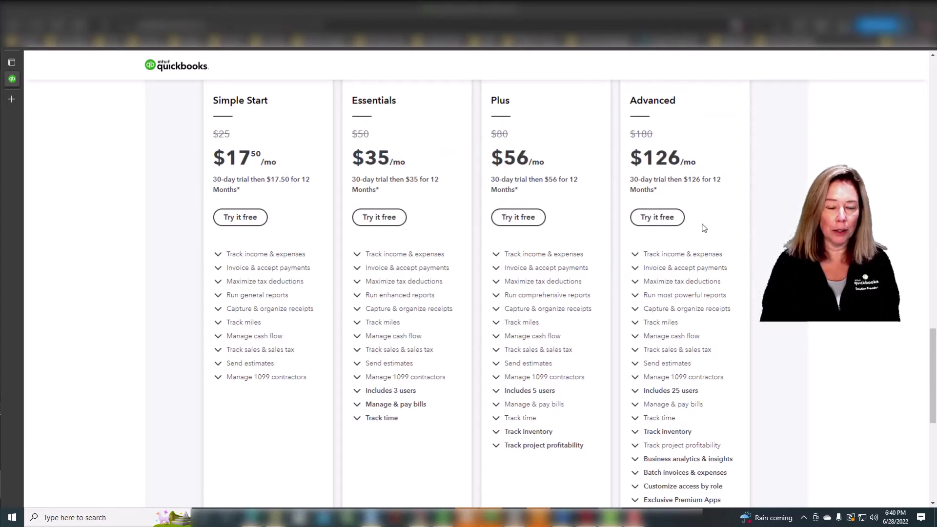
left_click(656, 221)
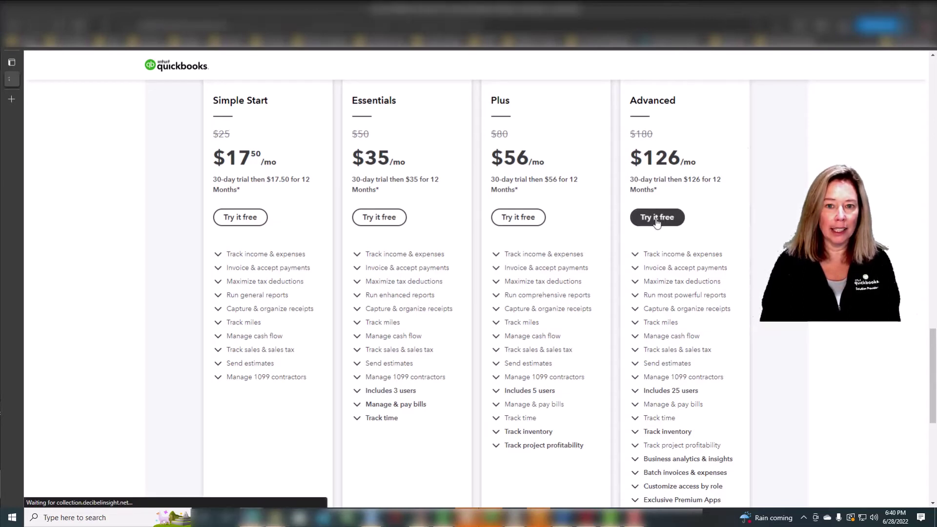